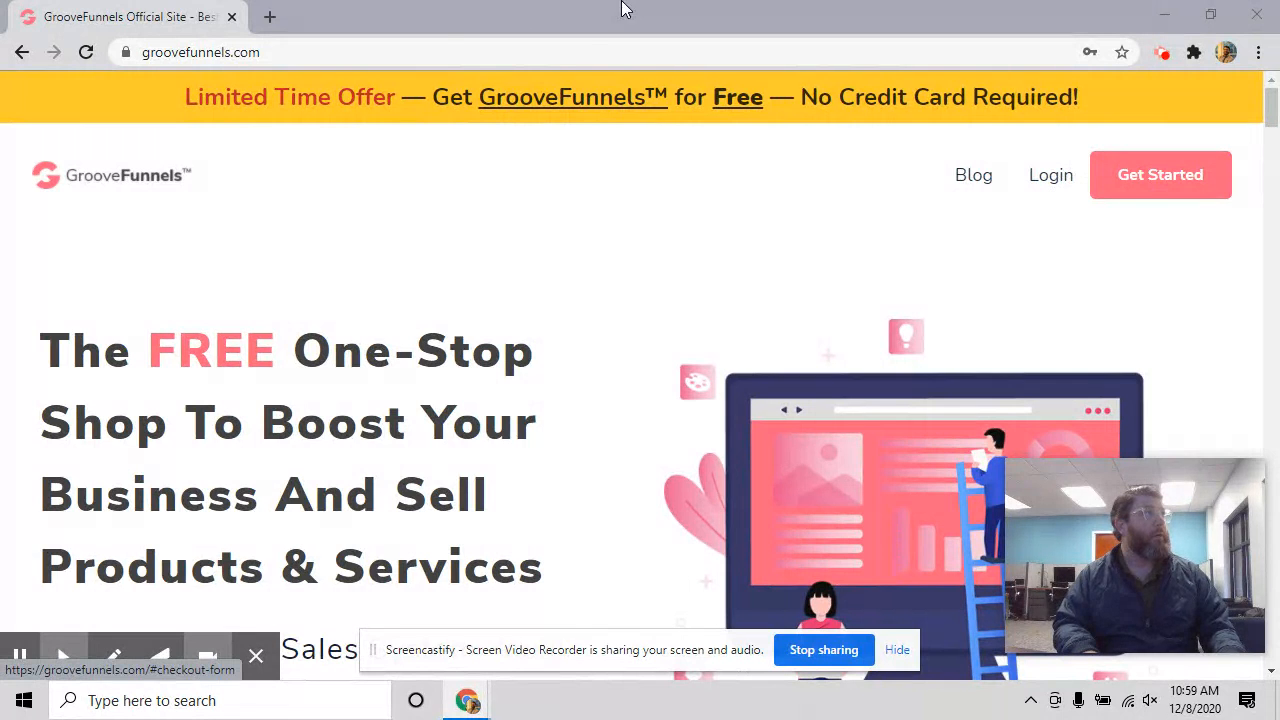
# Step: Load groovearn.com in a new browser tab and request the page again
pyautogui.click(268, 18)
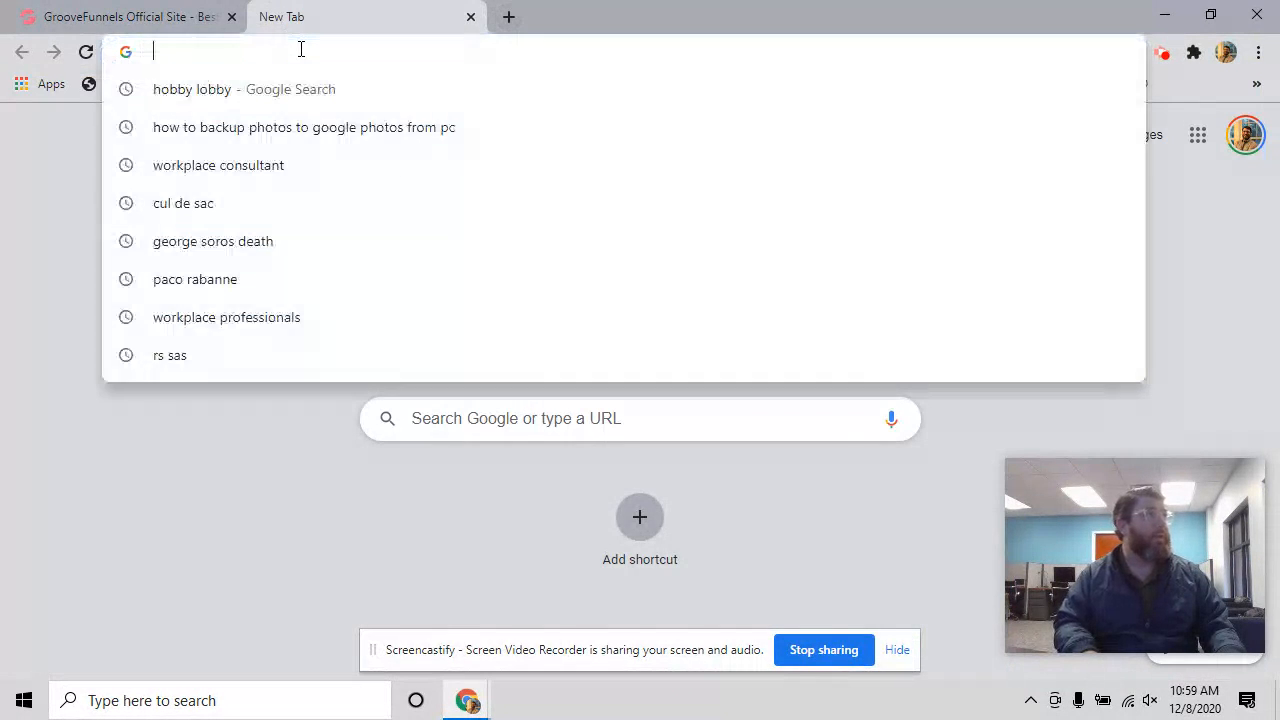
pyautogui.write('groovee')
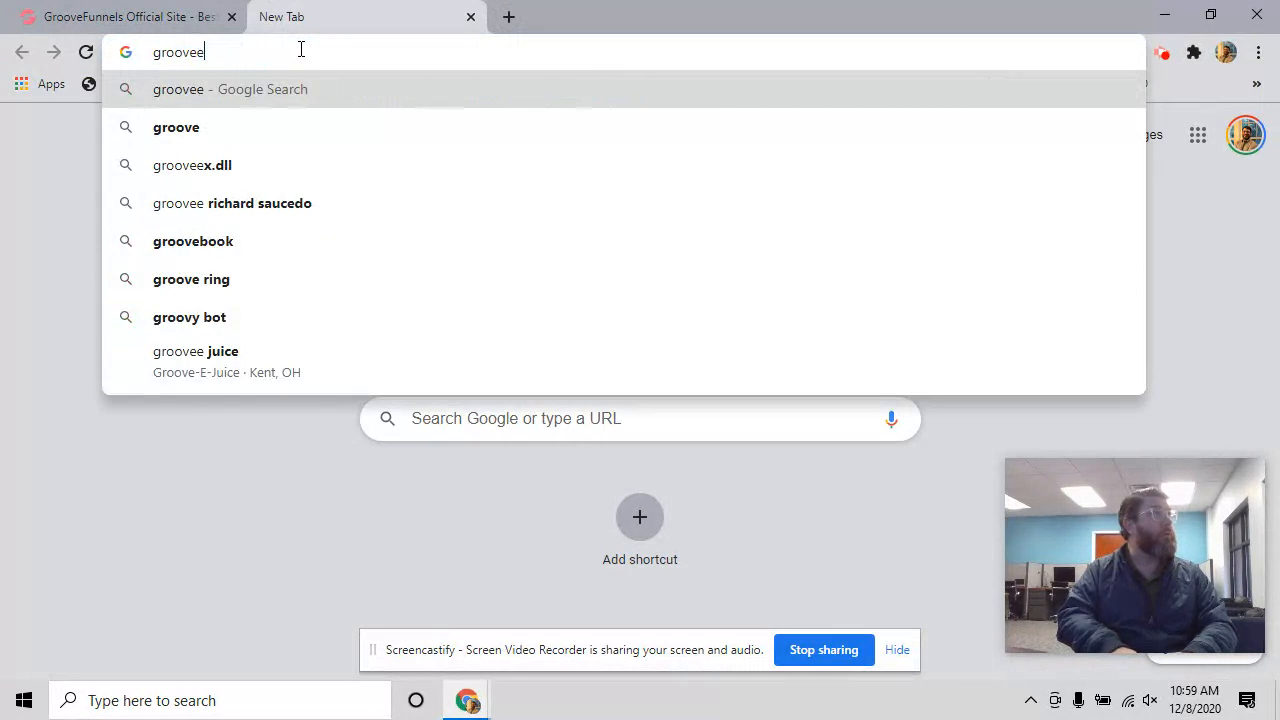
pyautogui.press('BackSpace')
pyautogui.write('arn.com')
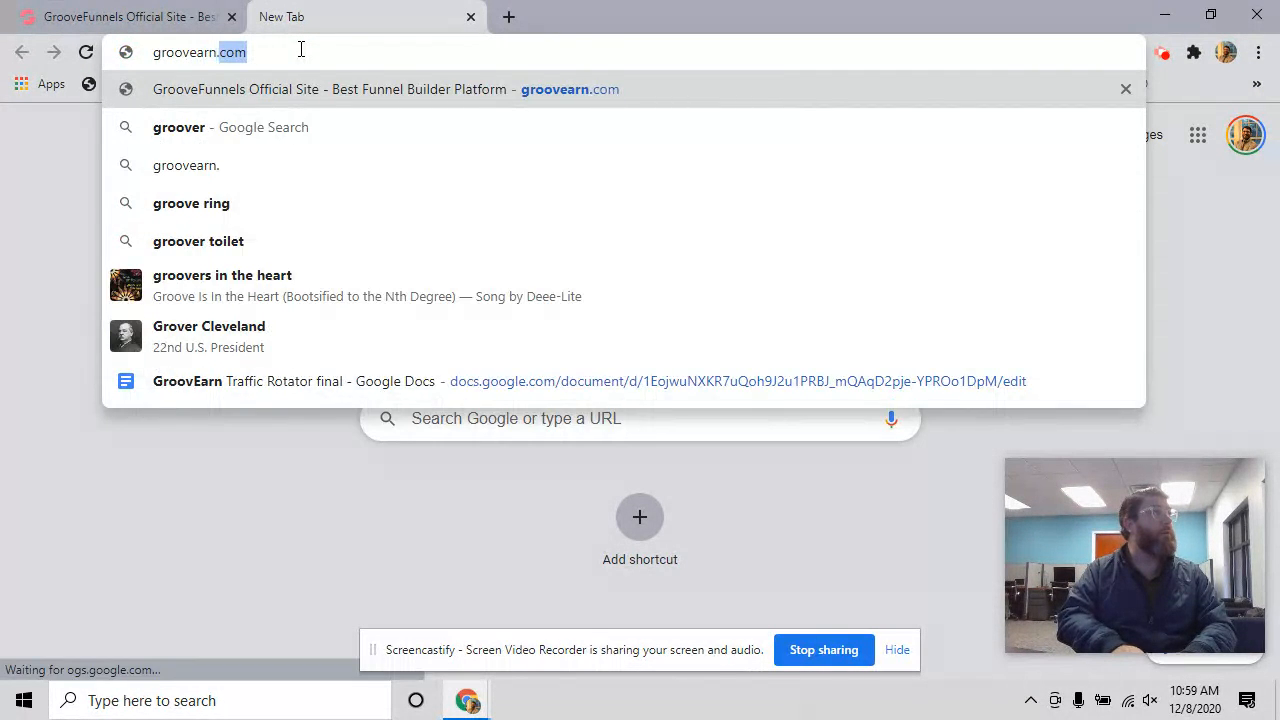
pyautogui.press('Return')
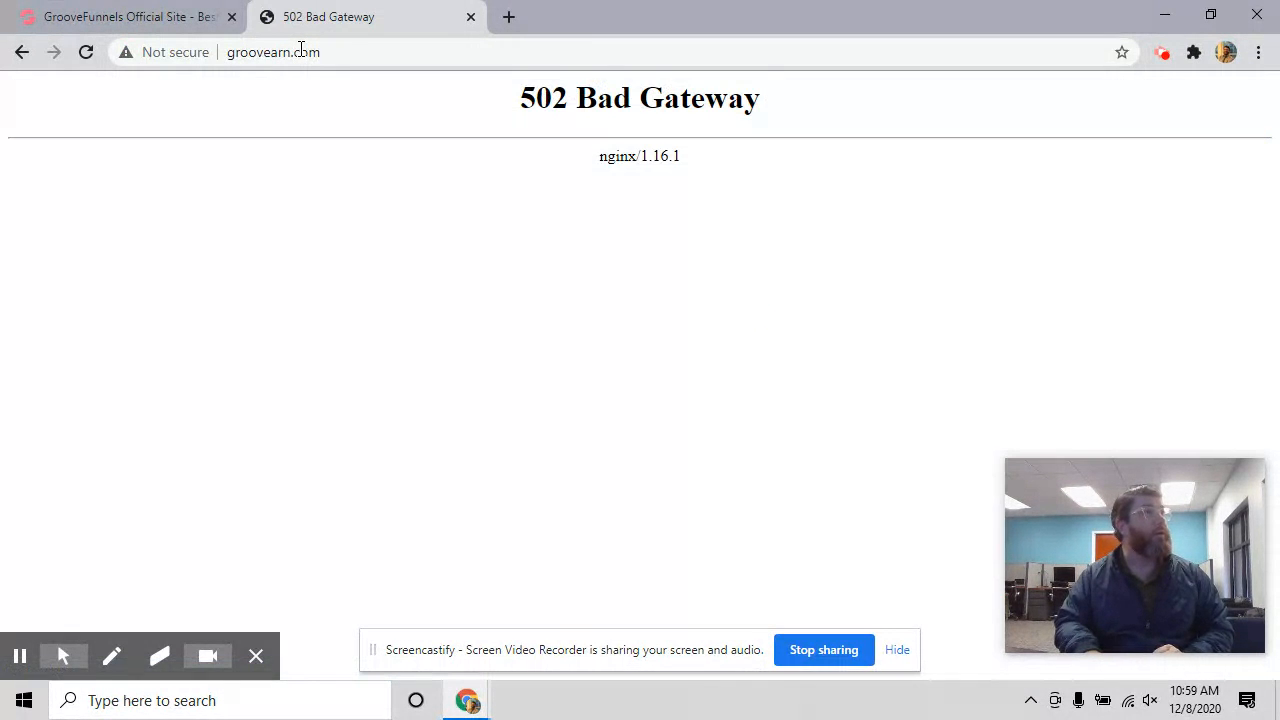
pyautogui.click(300, 48)
pyautogui.press('Return')
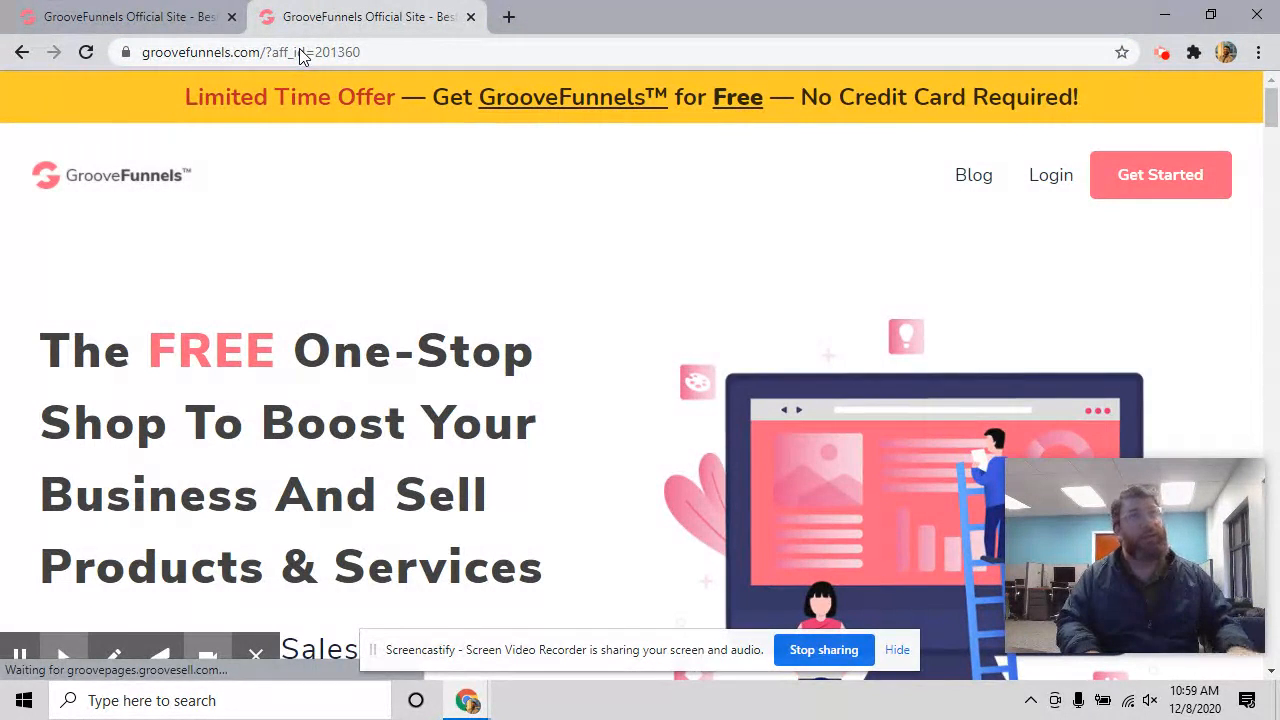
# Step: Go to the free sign-up form, look over its account fields and the surrounding page, and close that tab
pyautogui.click(1178, 186)
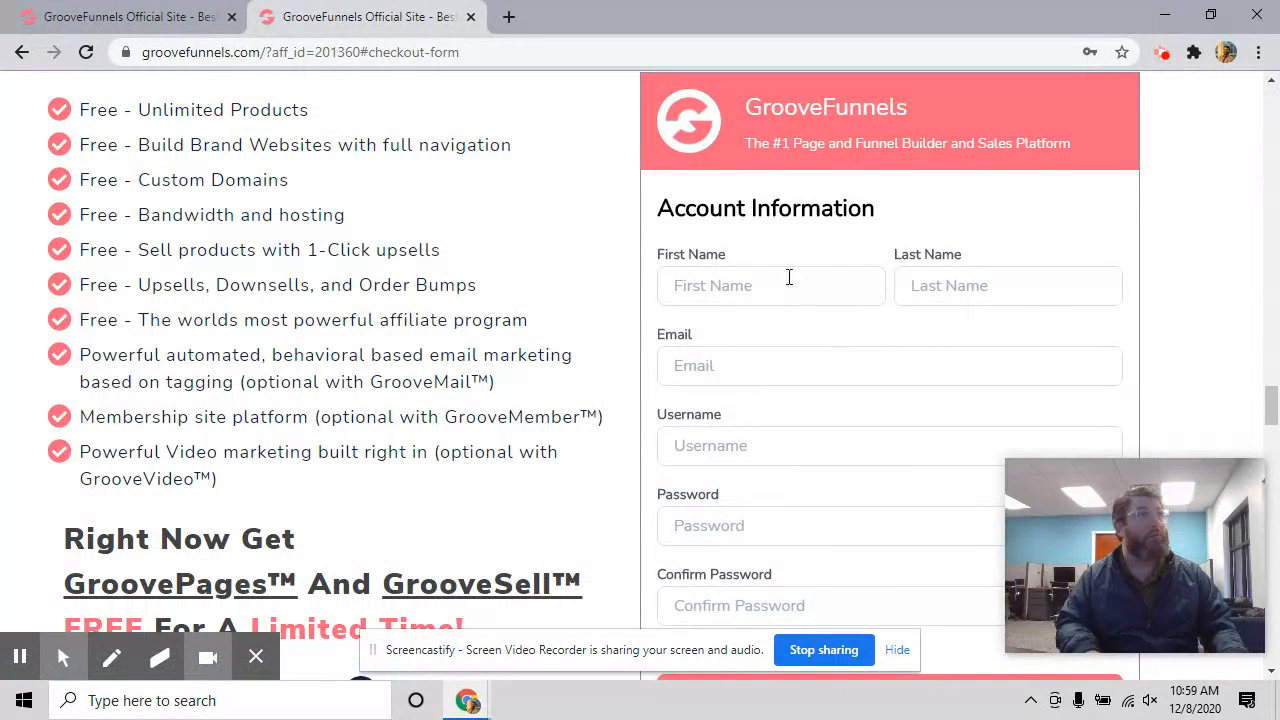
pyautogui.scroll(-5, 784, 447)
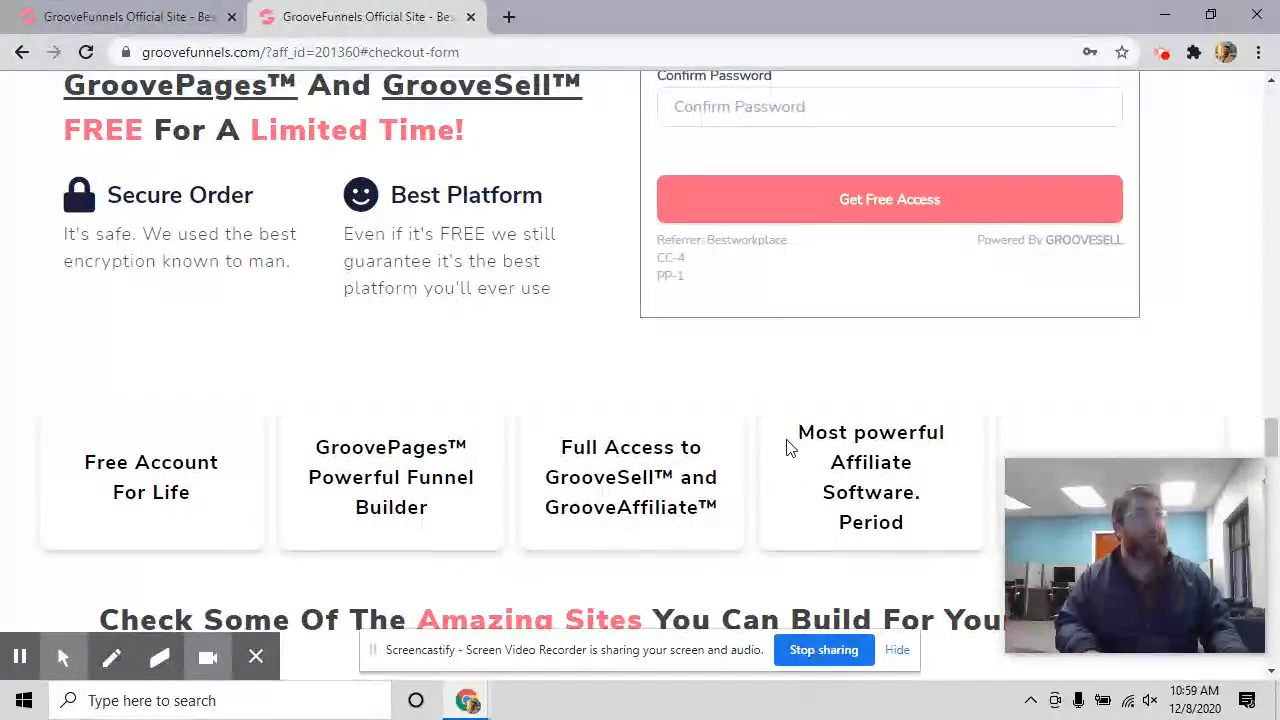
pyautogui.scroll(-6, 784, 447)
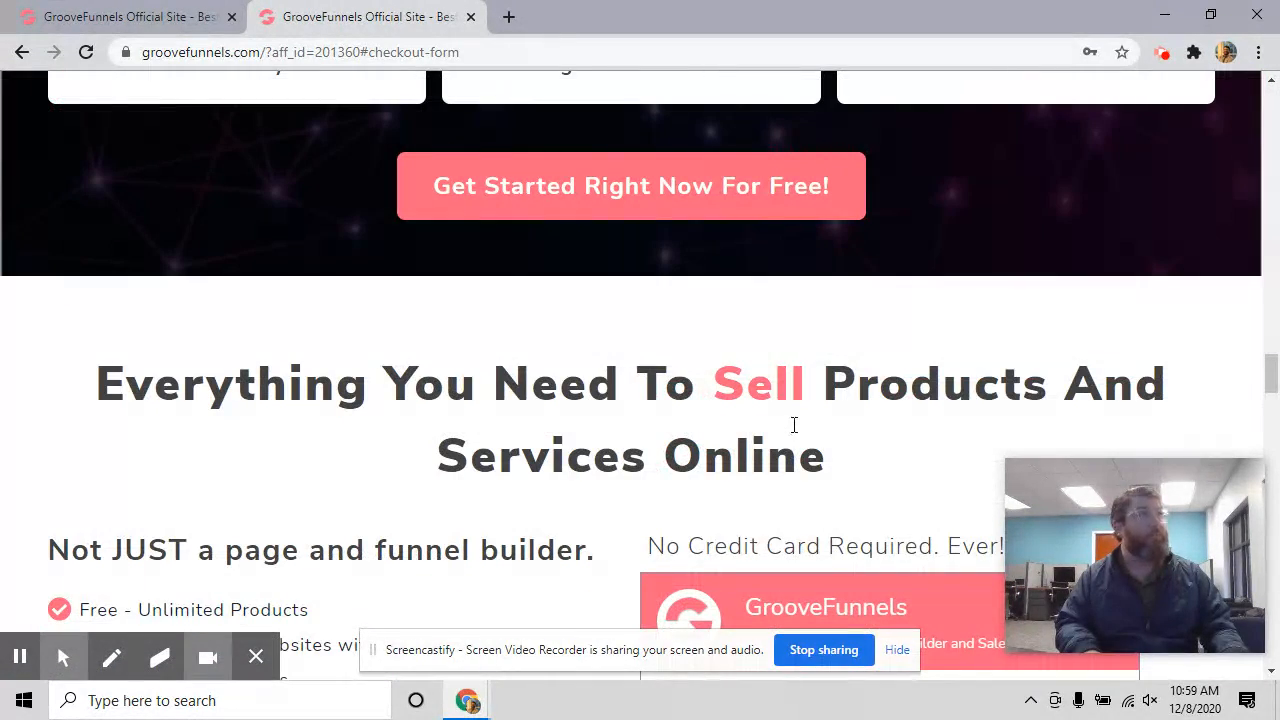
pyautogui.click(471, 17)
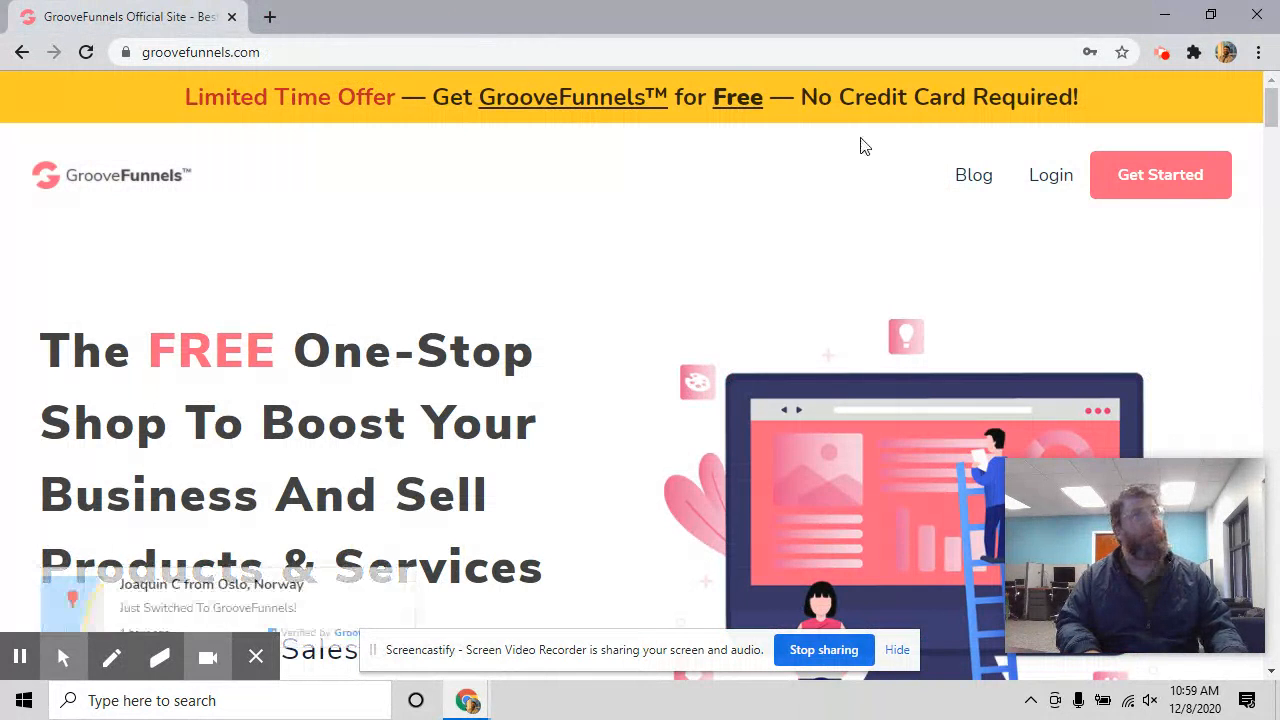
# Step: Open the GrooveFunnels account dashboard and go to the list of existing sites in GroovePages
pyautogui.click(1052, 178)
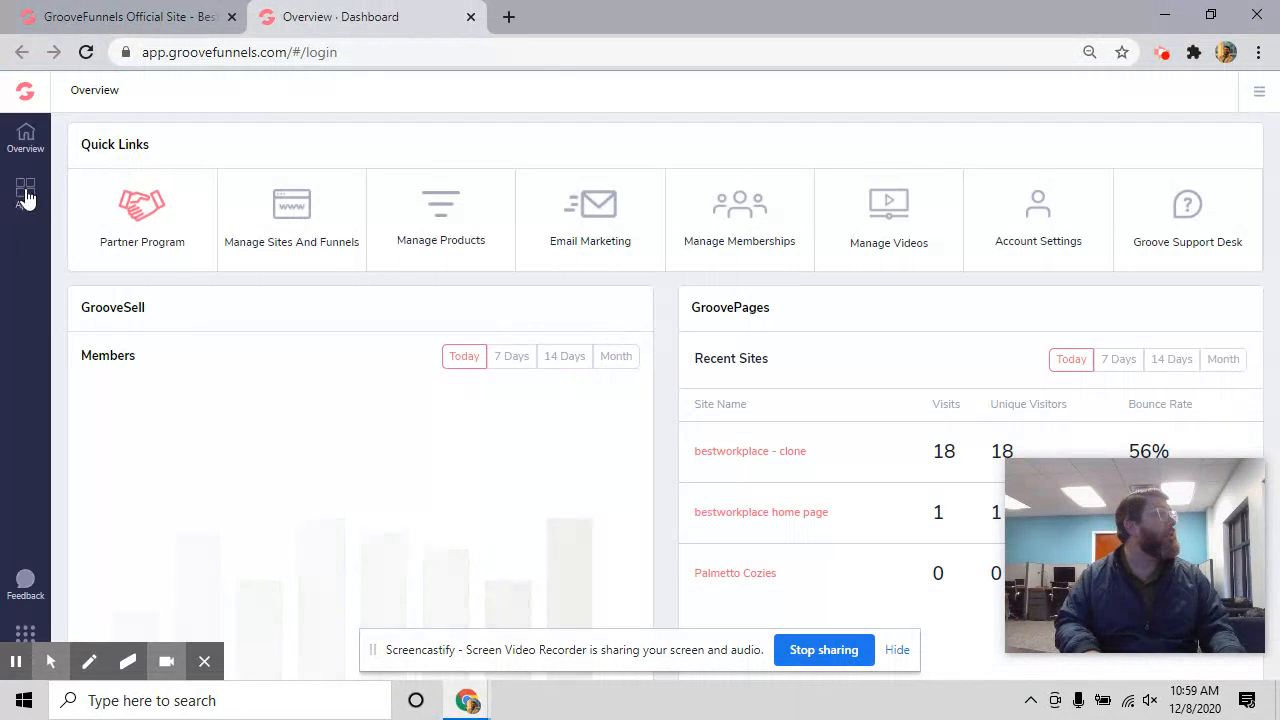
pyautogui.click(25, 194)
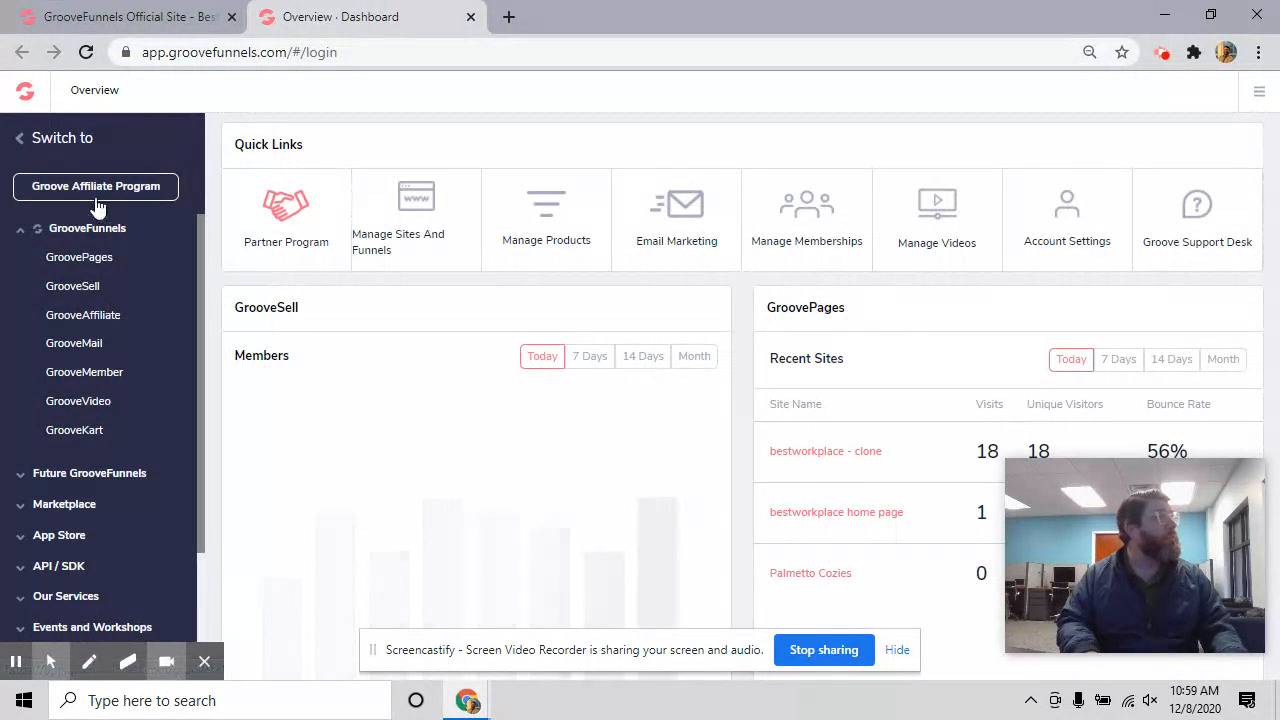
pyautogui.click(77, 258)
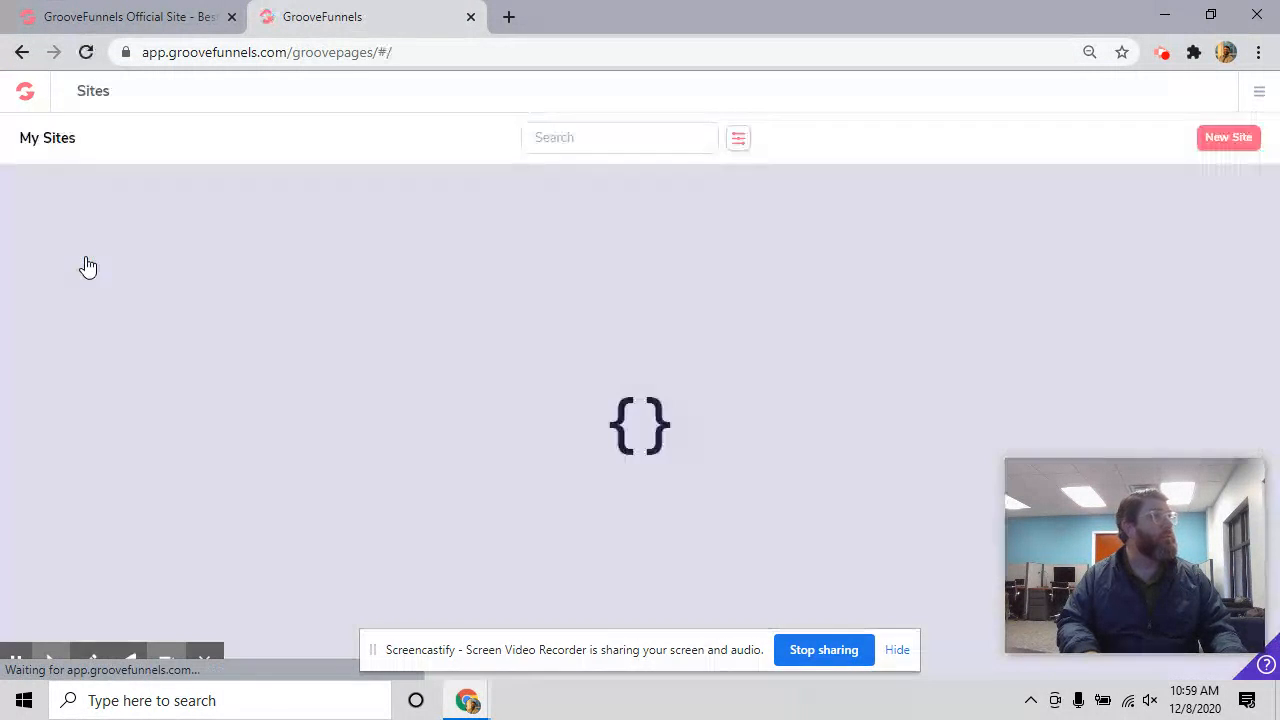
pyautogui.scroll(-3, 645, 350)
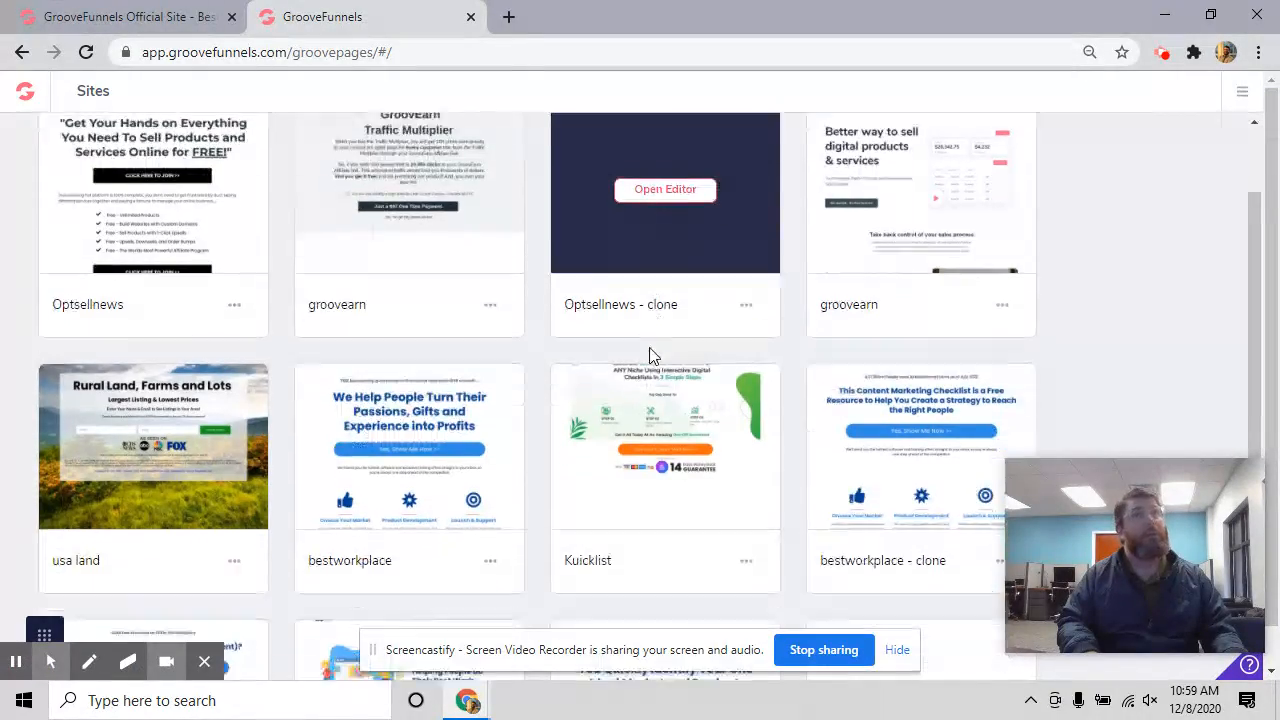
pyautogui.scroll(3, 655, 345)
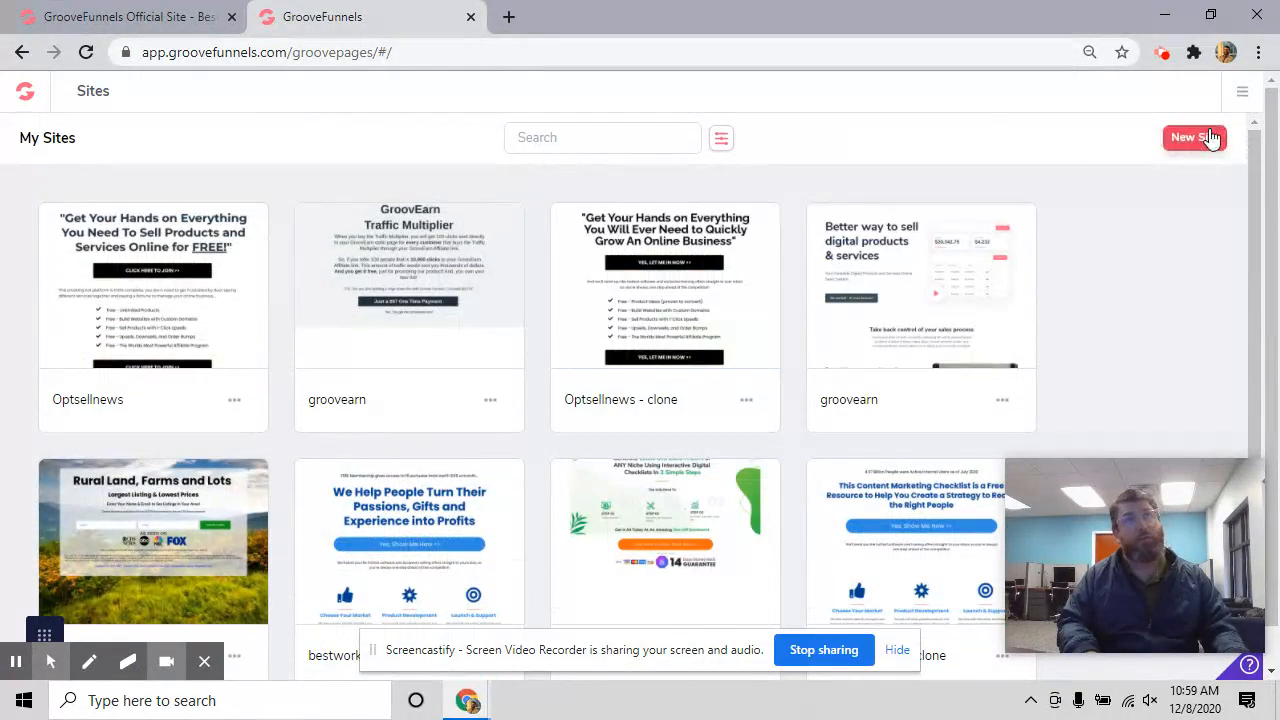
# Step: Start a new site and filter the single-page templates by the Free tag
pyautogui.click(1195, 137)
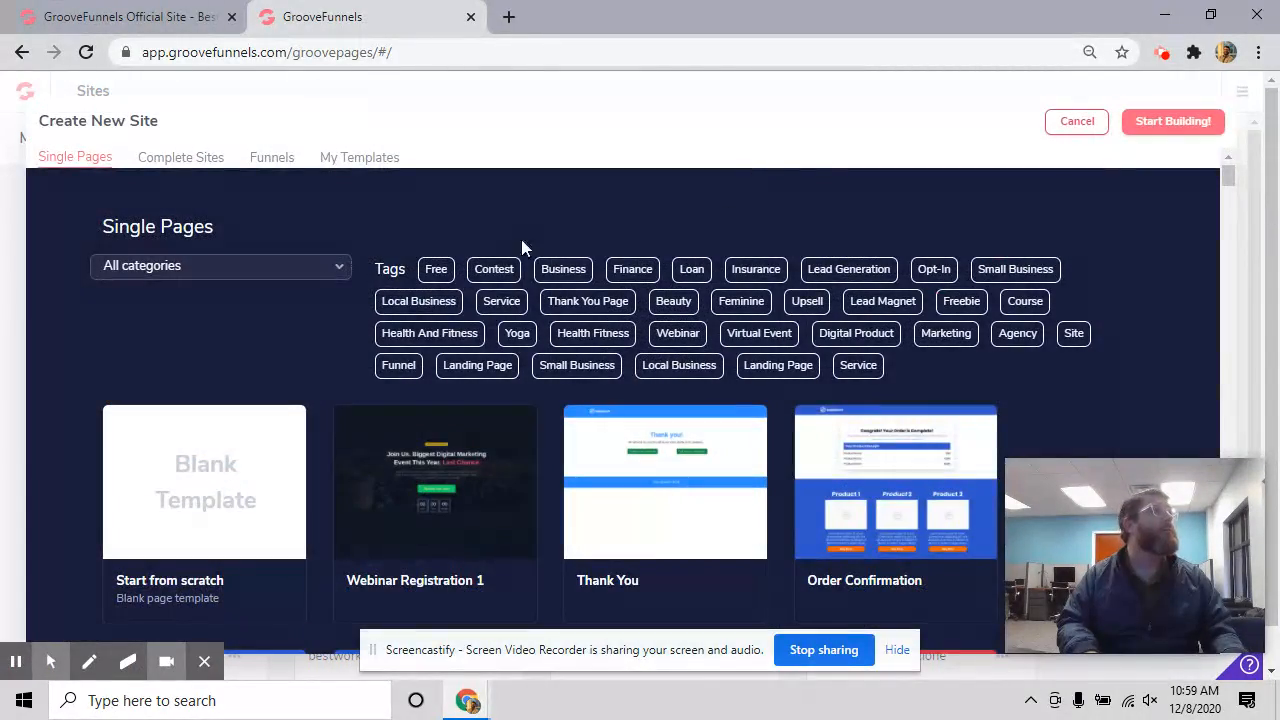
pyautogui.click(438, 270)
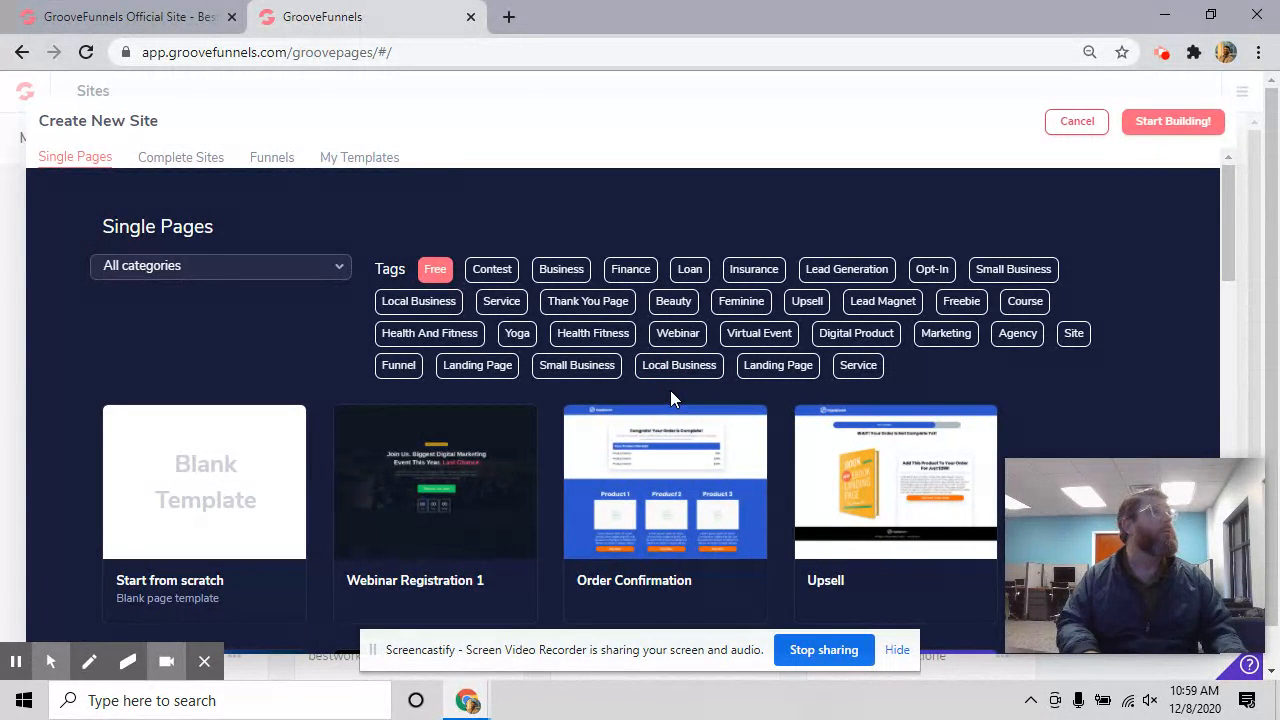
# Step: Examine the free single-page templates throughout the gallery to find one suited to the new site
pyautogui.scroll(-3, 672, 398)
pyautogui.scroll(-3, 672, 398)
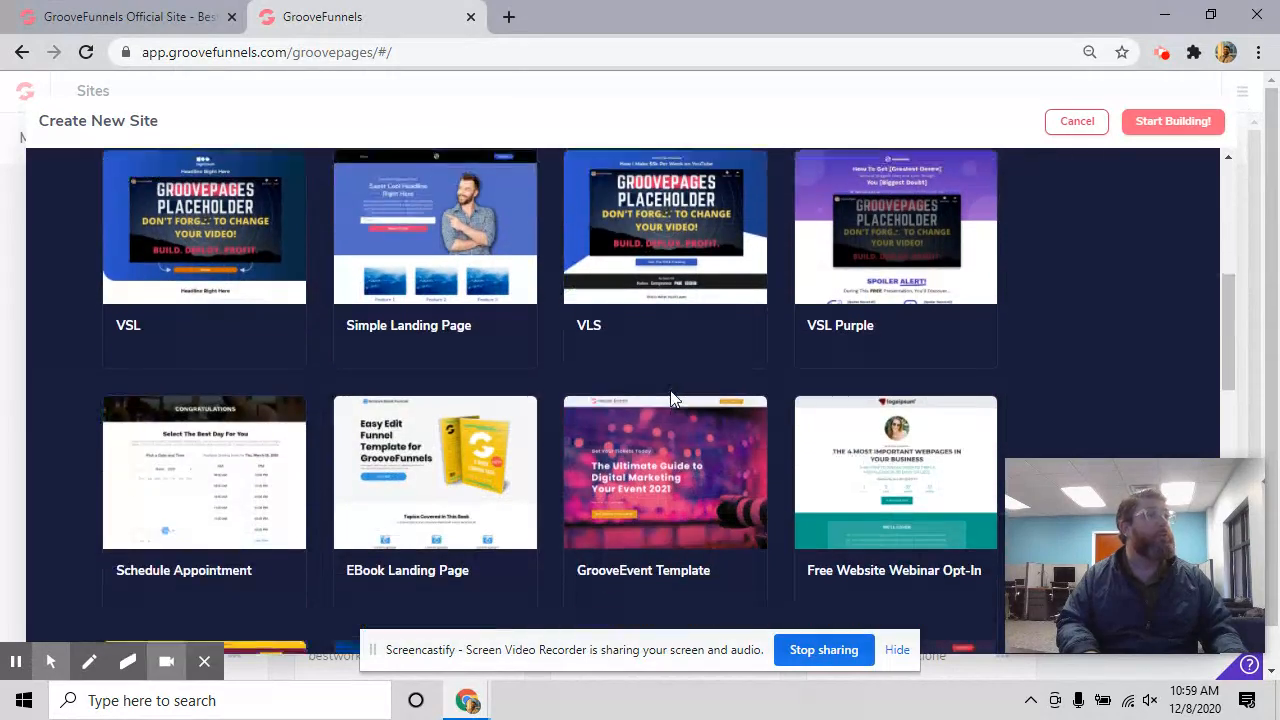
pyautogui.scroll(-1, 670, 398)
pyautogui.scroll(-2, 670, 398)
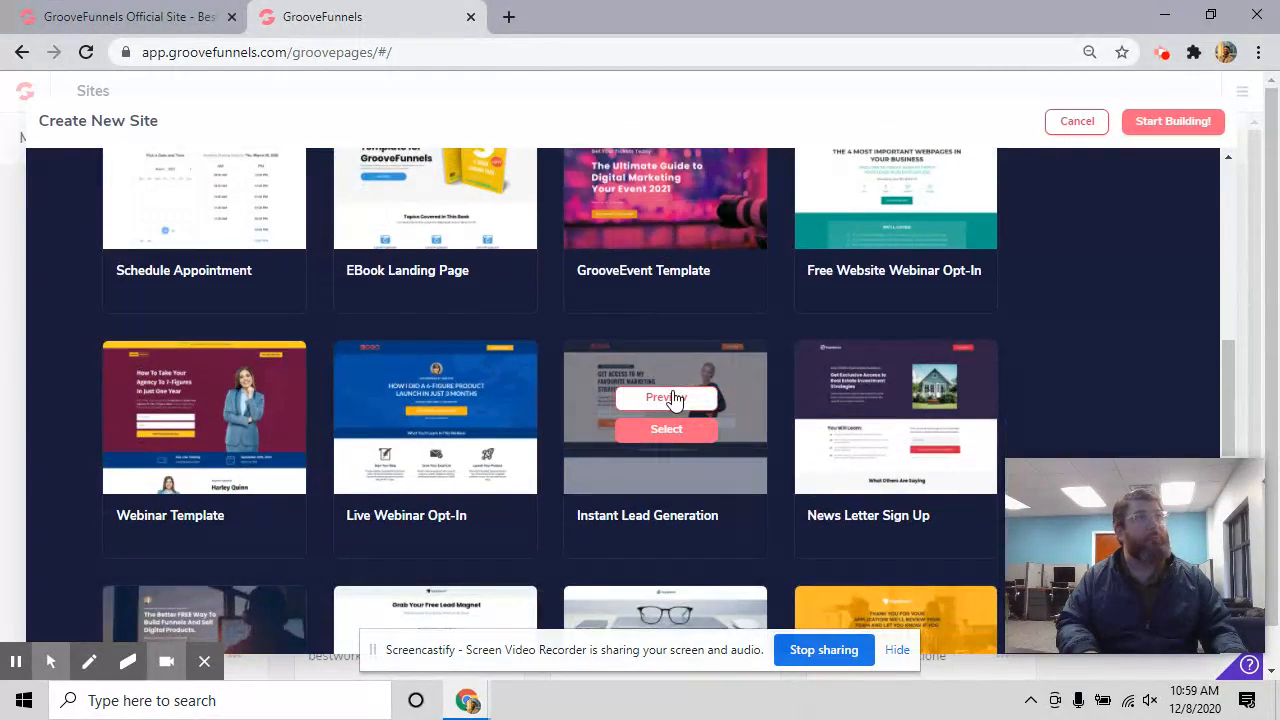
pyautogui.scroll(-3, 662, 397)
pyautogui.scroll(-5, 659, 396)
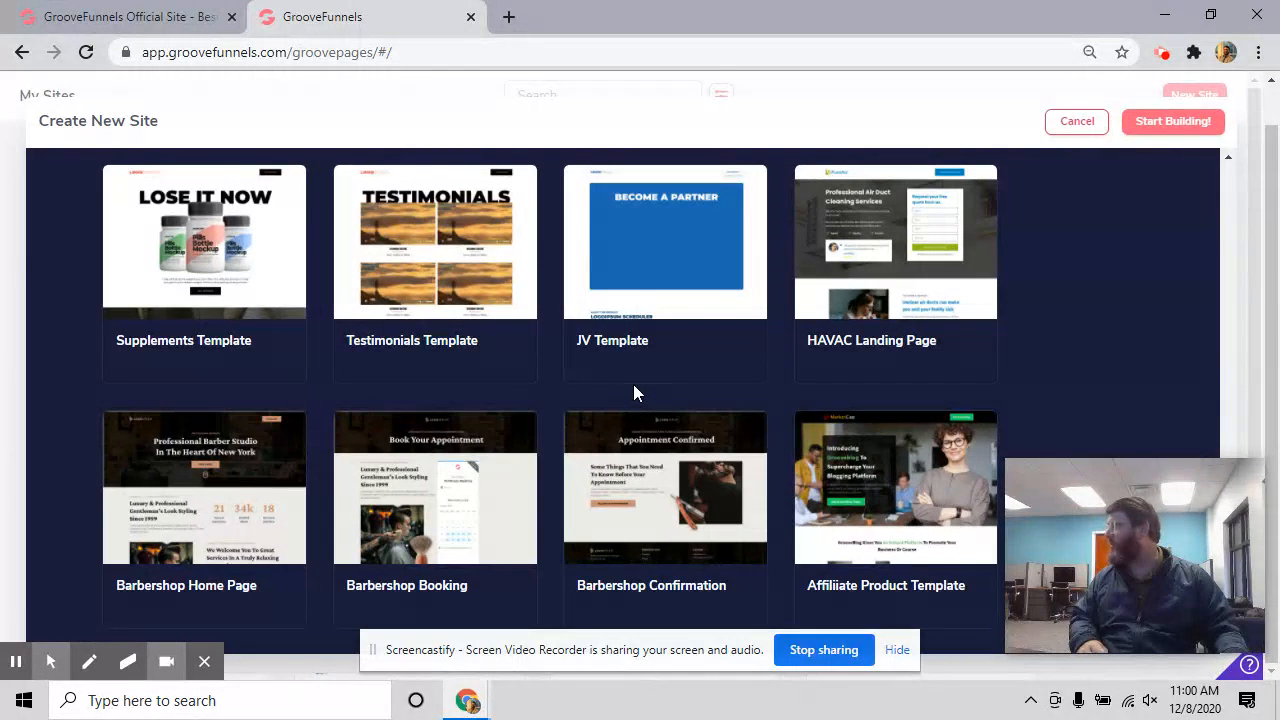
pyautogui.moveTo(568, 476)
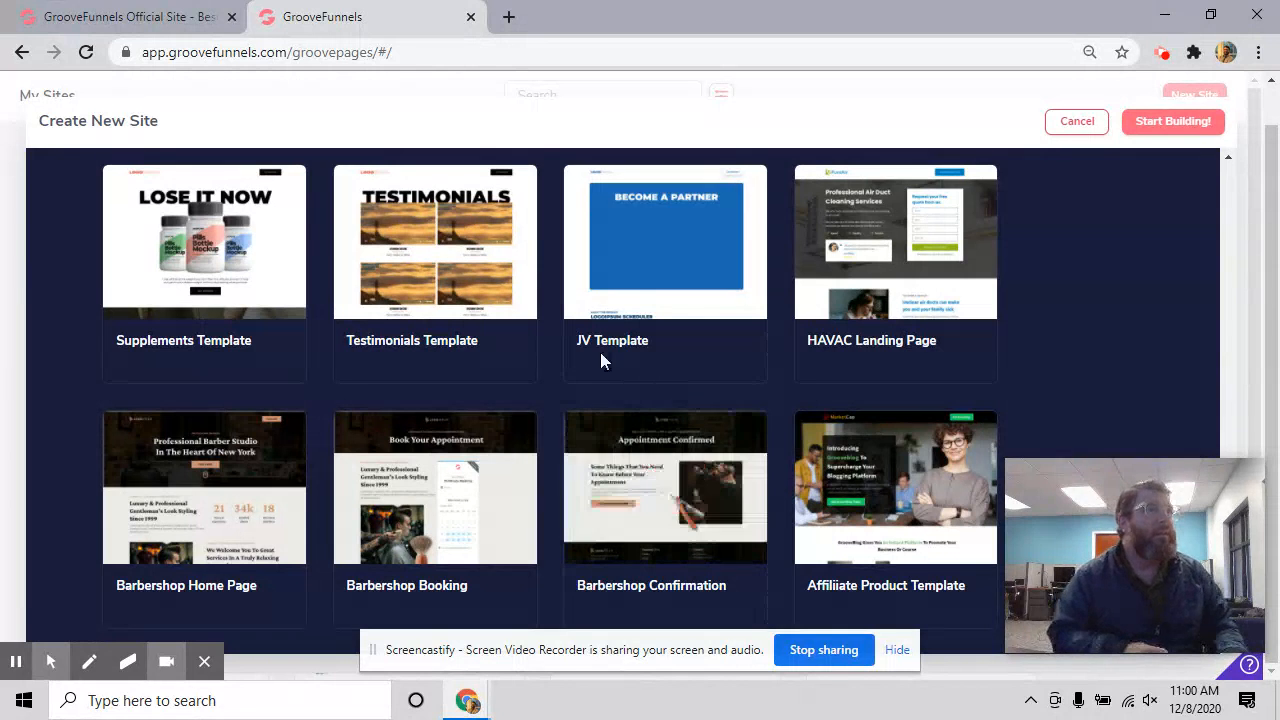
pyautogui.moveTo(952, 478)
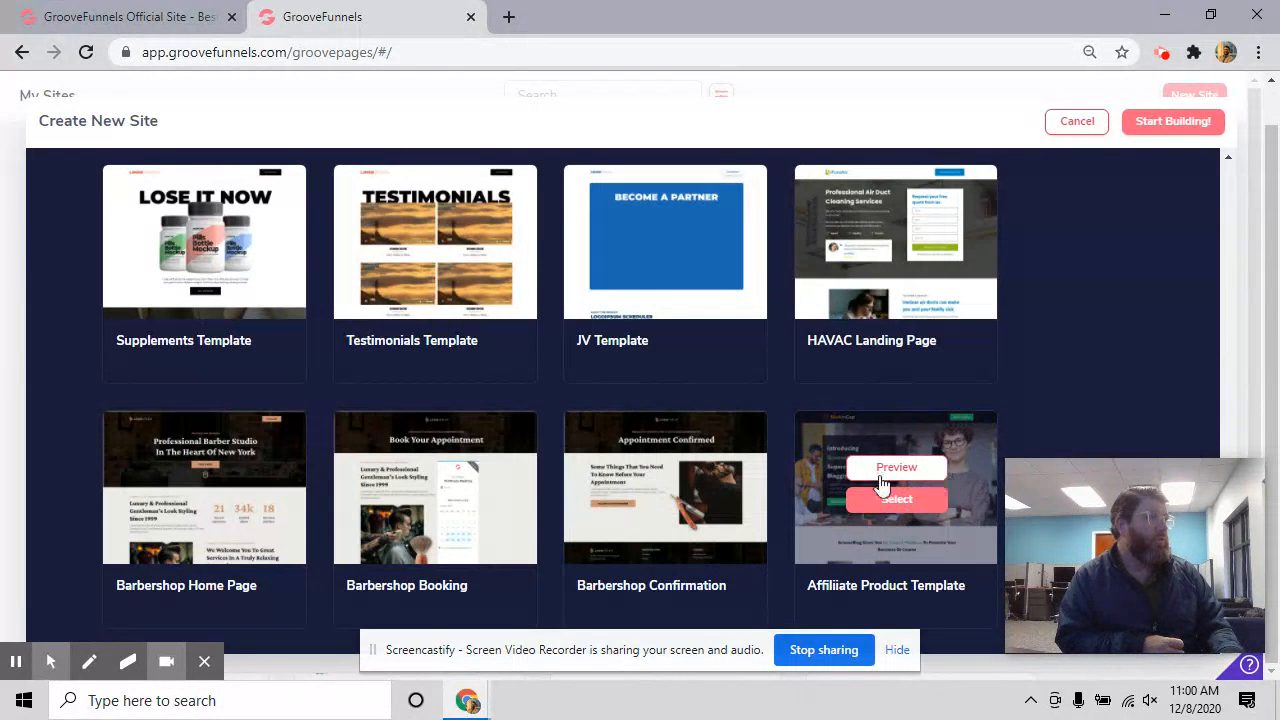
pyautogui.moveTo(666, 497)
pyautogui.scroll(3, 626, 487)
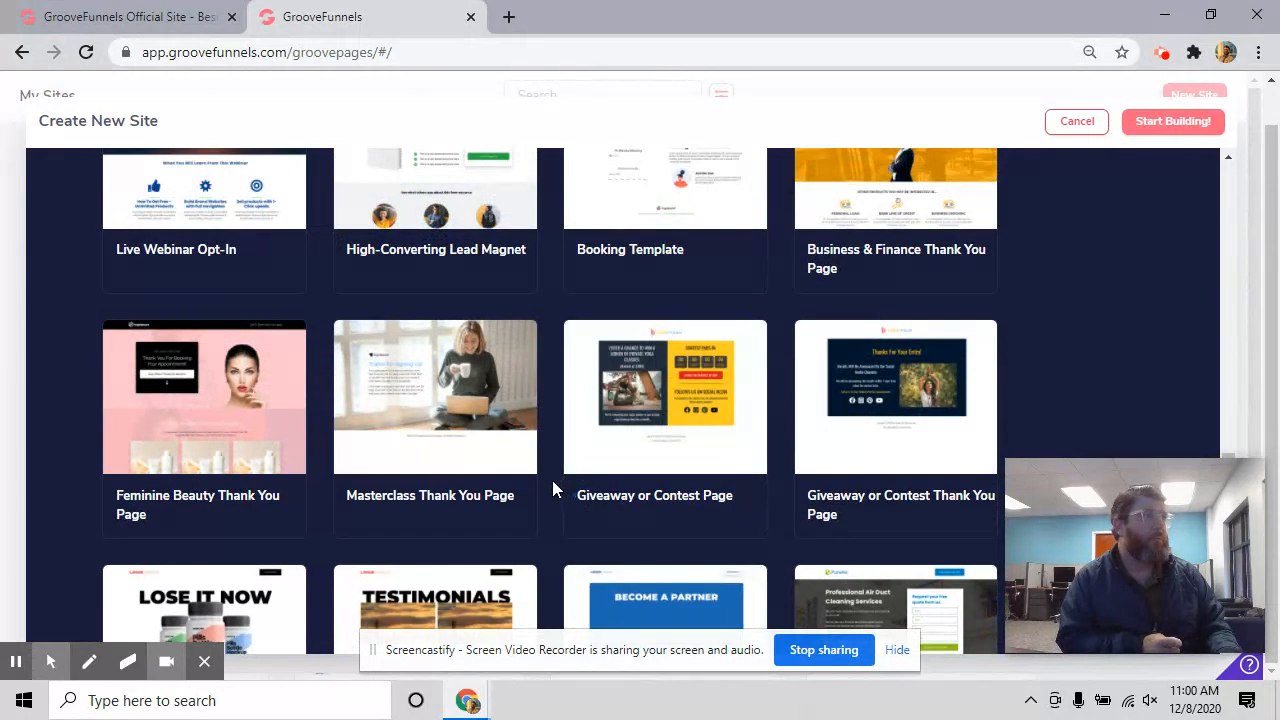
pyautogui.scroll(3, 550, 478)
pyautogui.scroll(3, 542, 474)
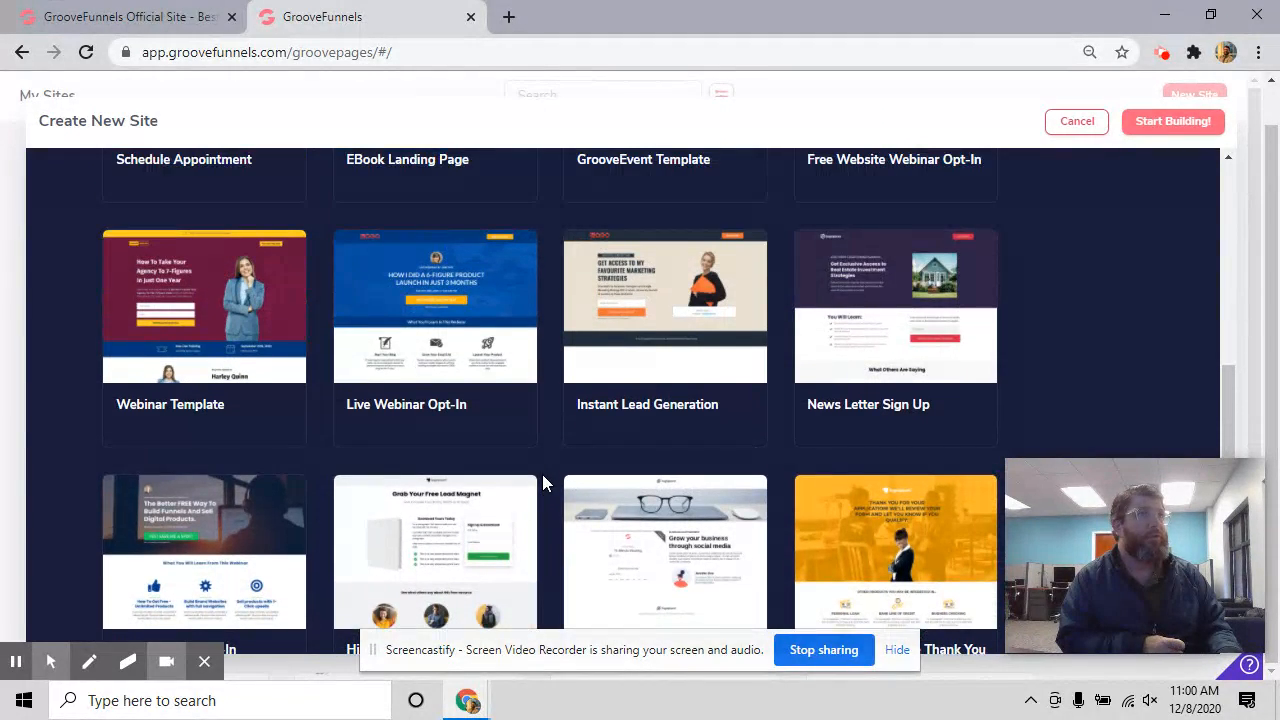
pyautogui.scroll(4, 552, 478)
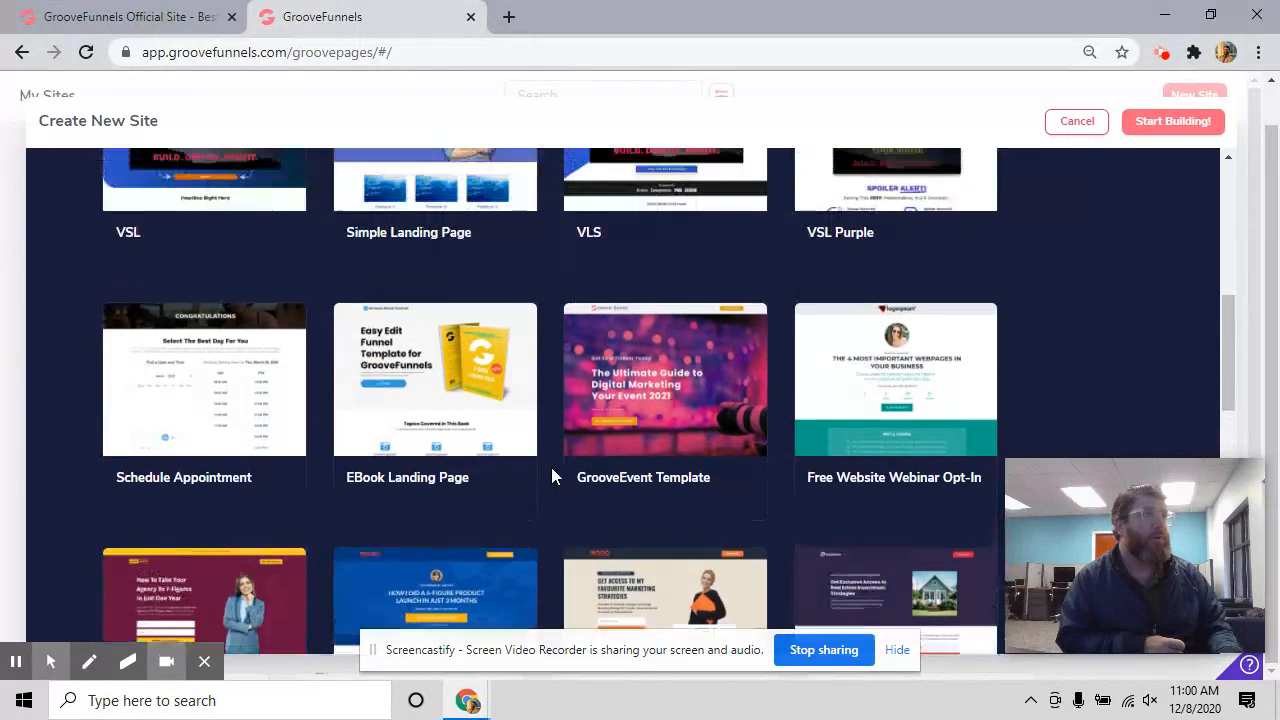
pyautogui.scroll(2, 554, 465)
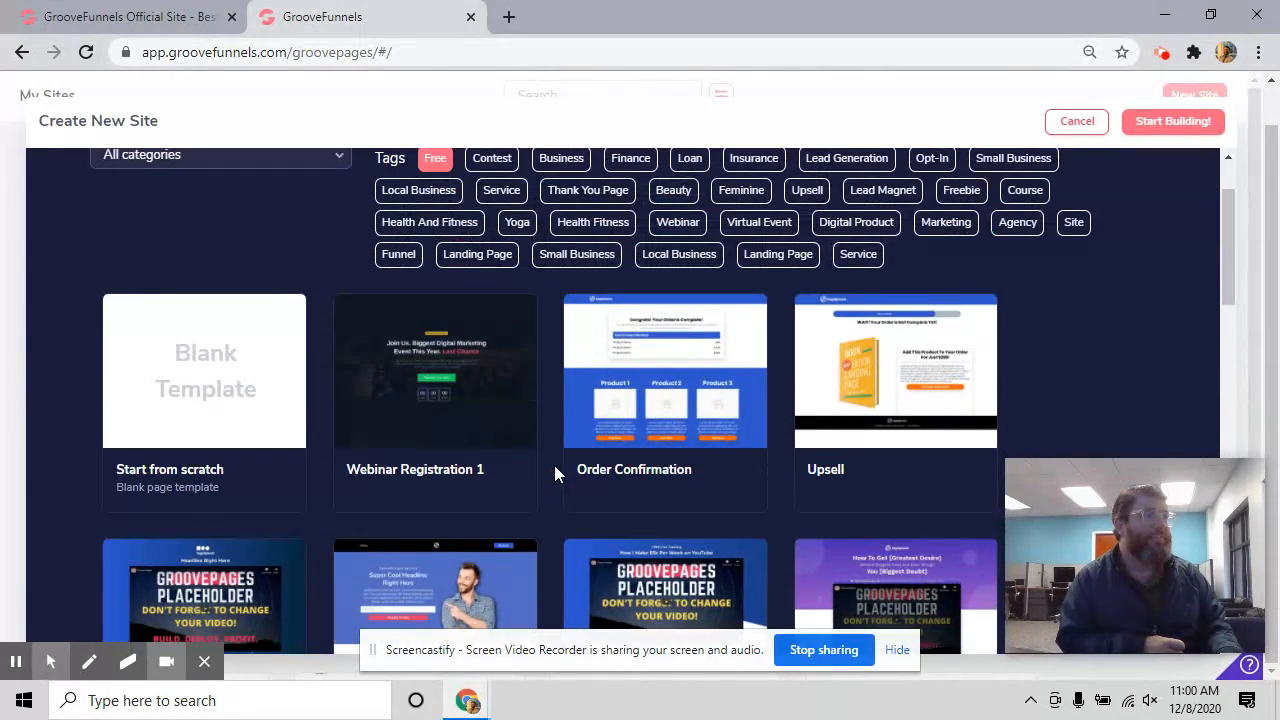
pyautogui.scroll(-5, 554, 465)
pyautogui.scroll(-9, 556, 465)
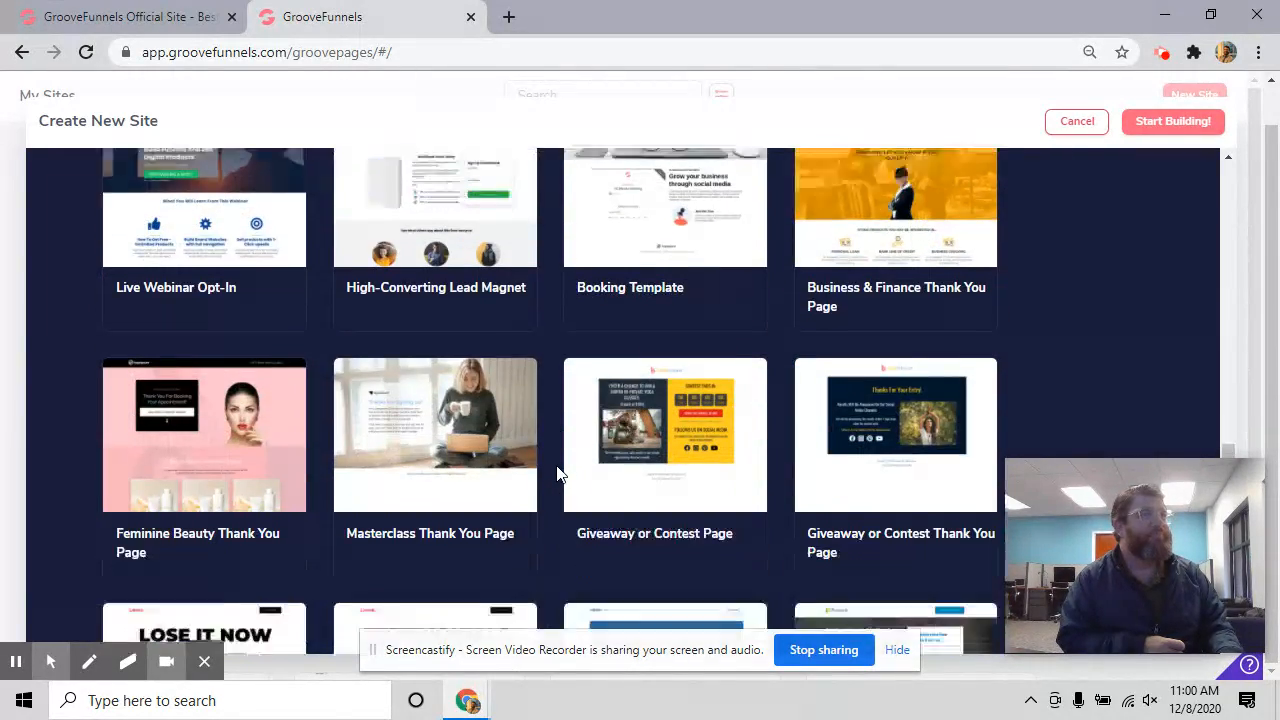
pyautogui.scroll(-2, 556, 474)
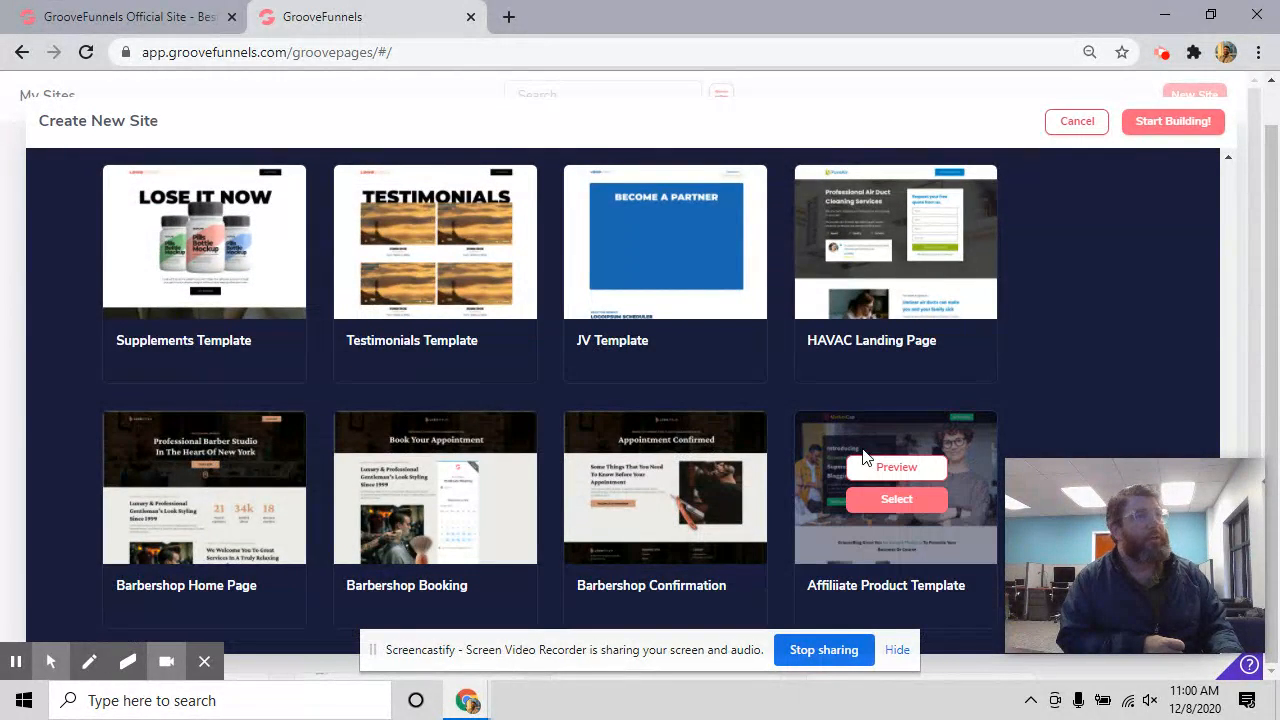
# Step: Create the new site from the Affiliiate Product Template with the site name "George Works"
pyautogui.click(902, 499)
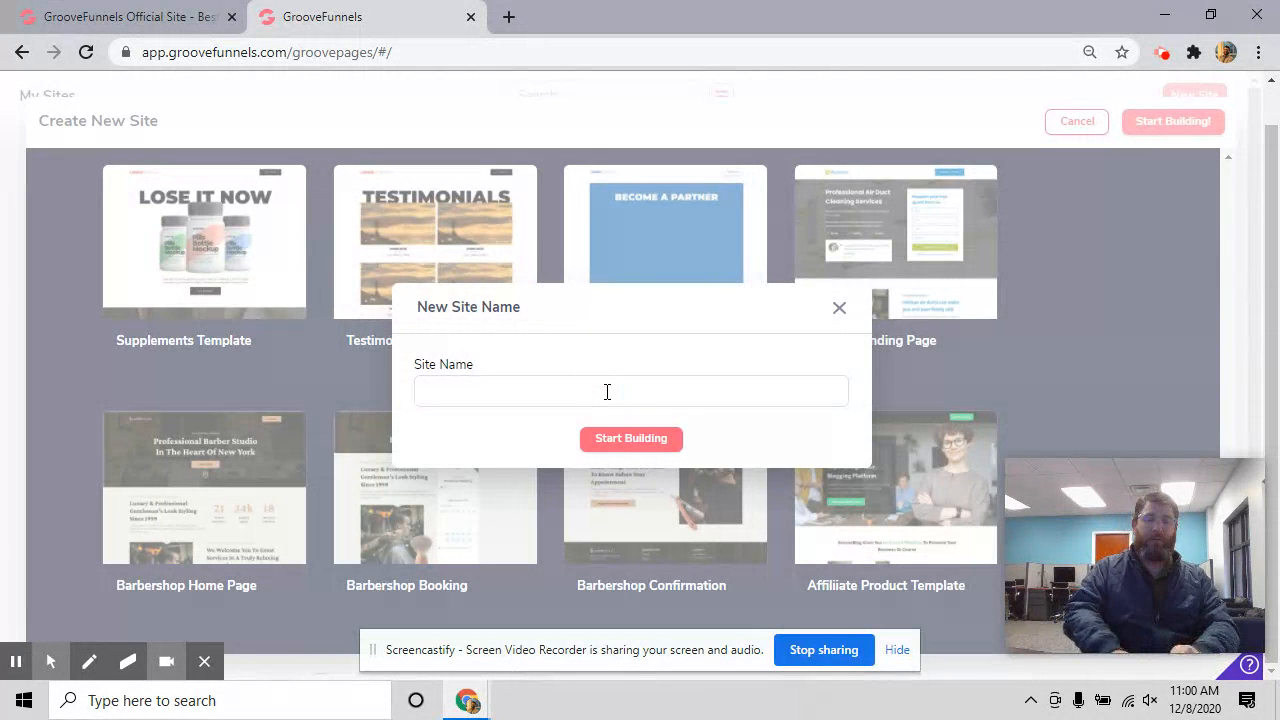
pyautogui.write('George Works')
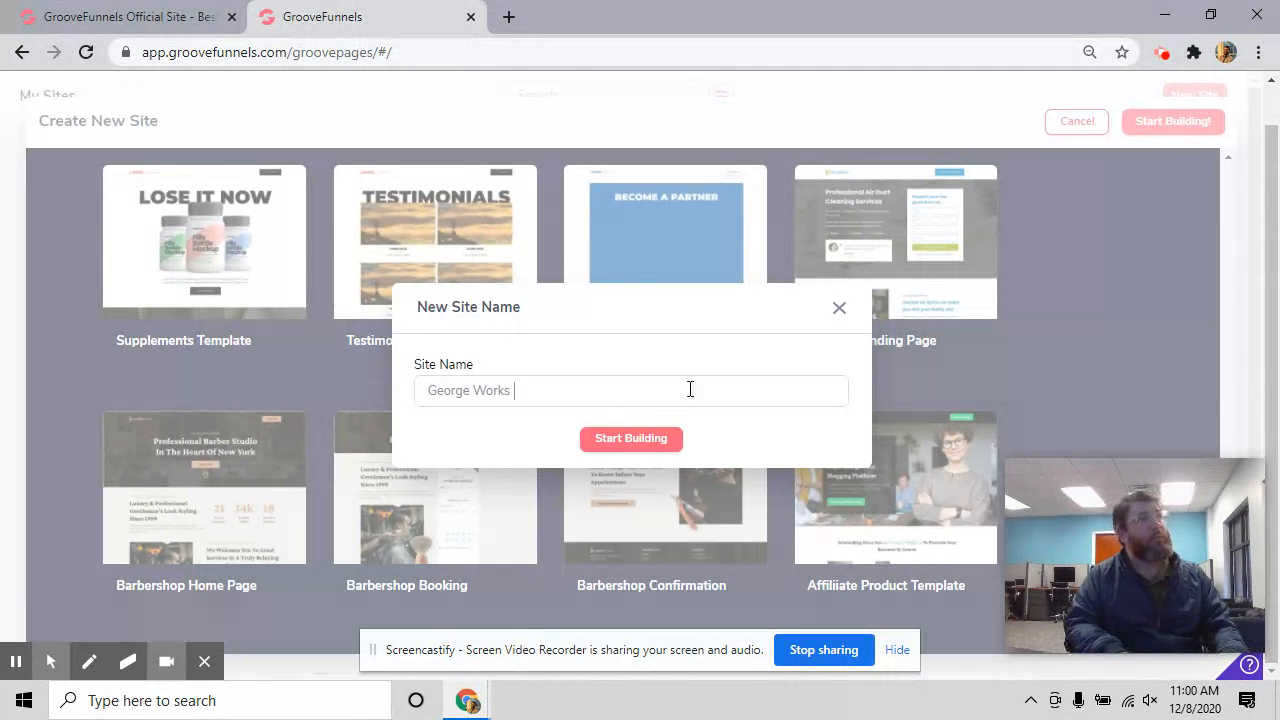
pyautogui.click(636, 446)
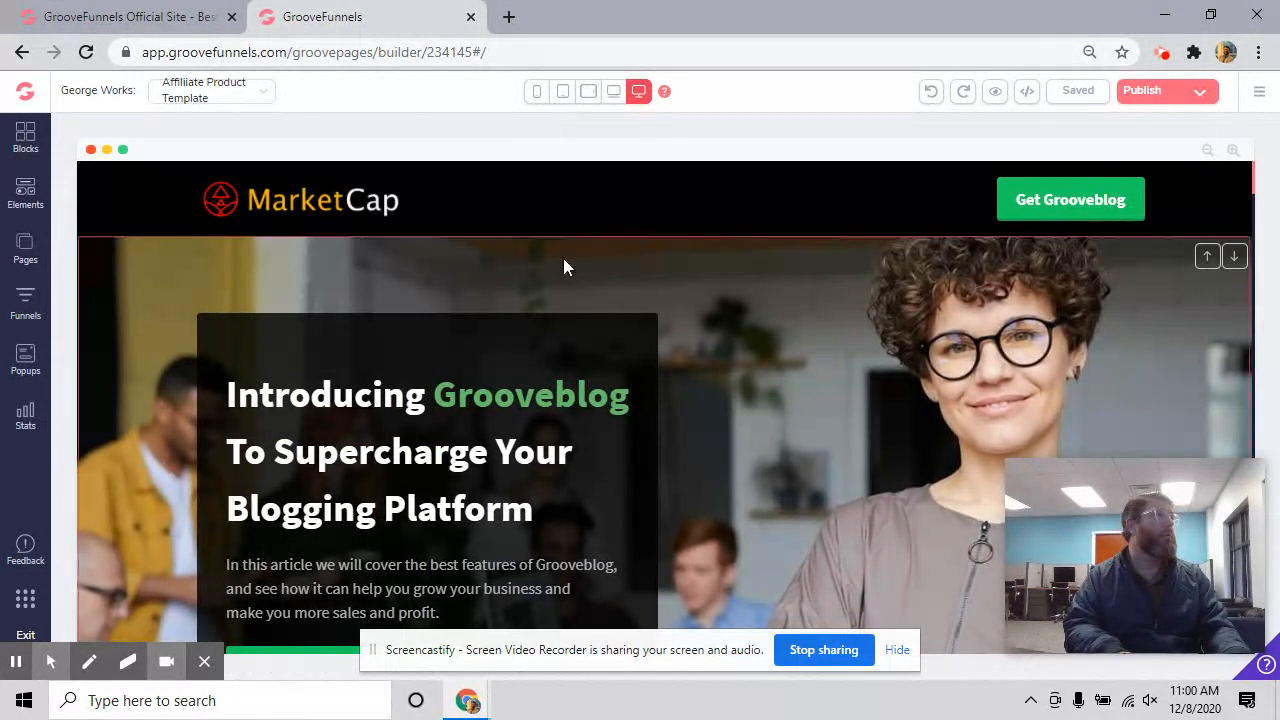
# Step: Replace the MarketCap header logo with the white BestWorkplace logo on a transparent background from the image library
pyautogui.click(313, 206)
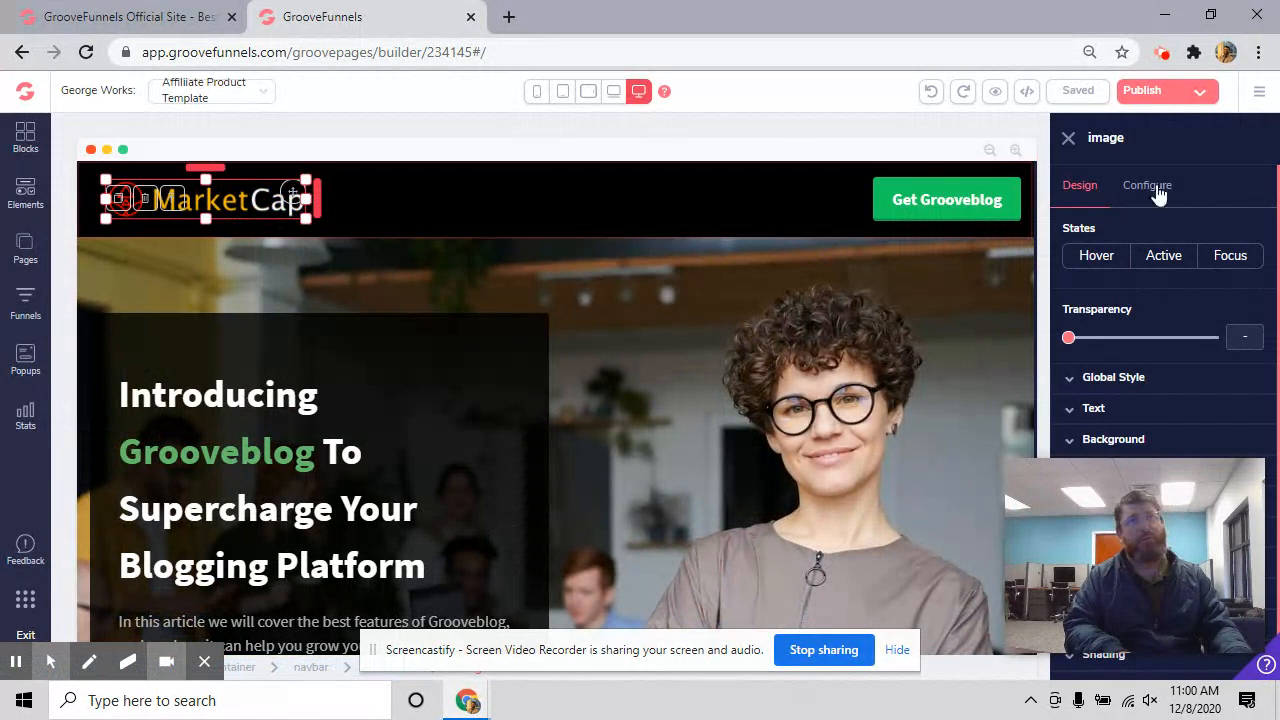
pyautogui.click(1176, 185)
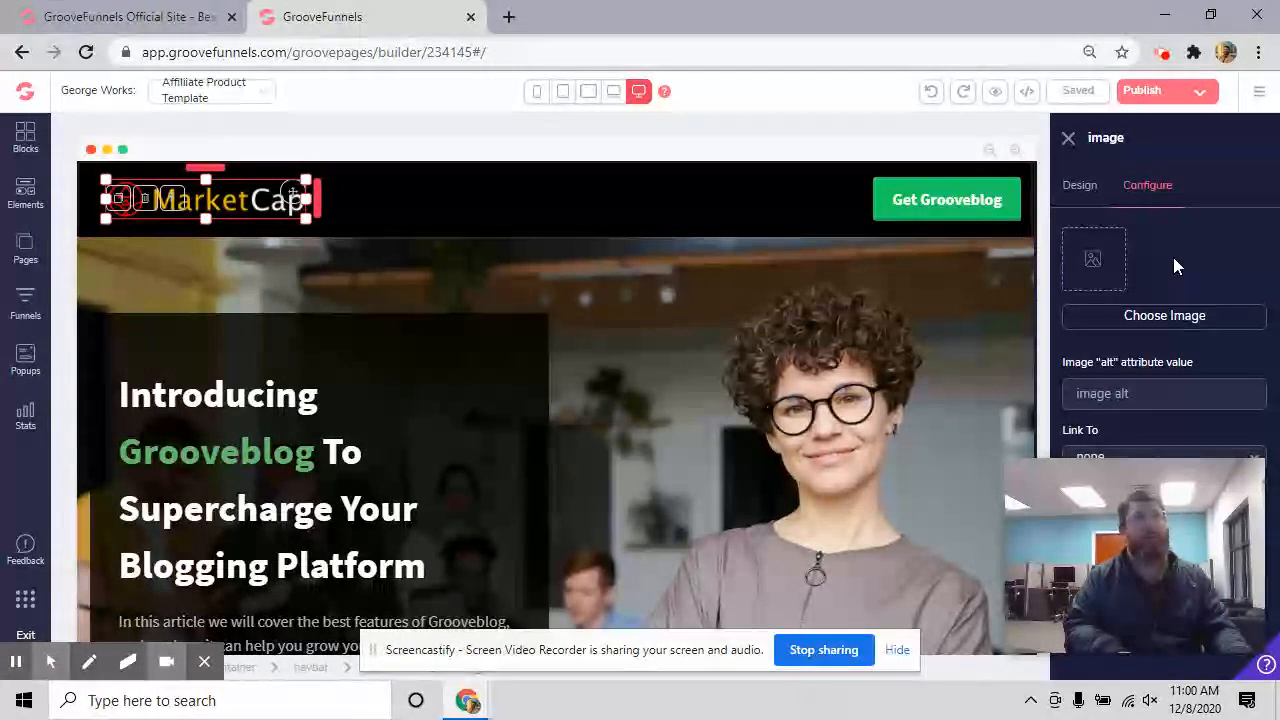
pyautogui.moveTo(1146, 558); pyautogui.dragTo(922, 565)
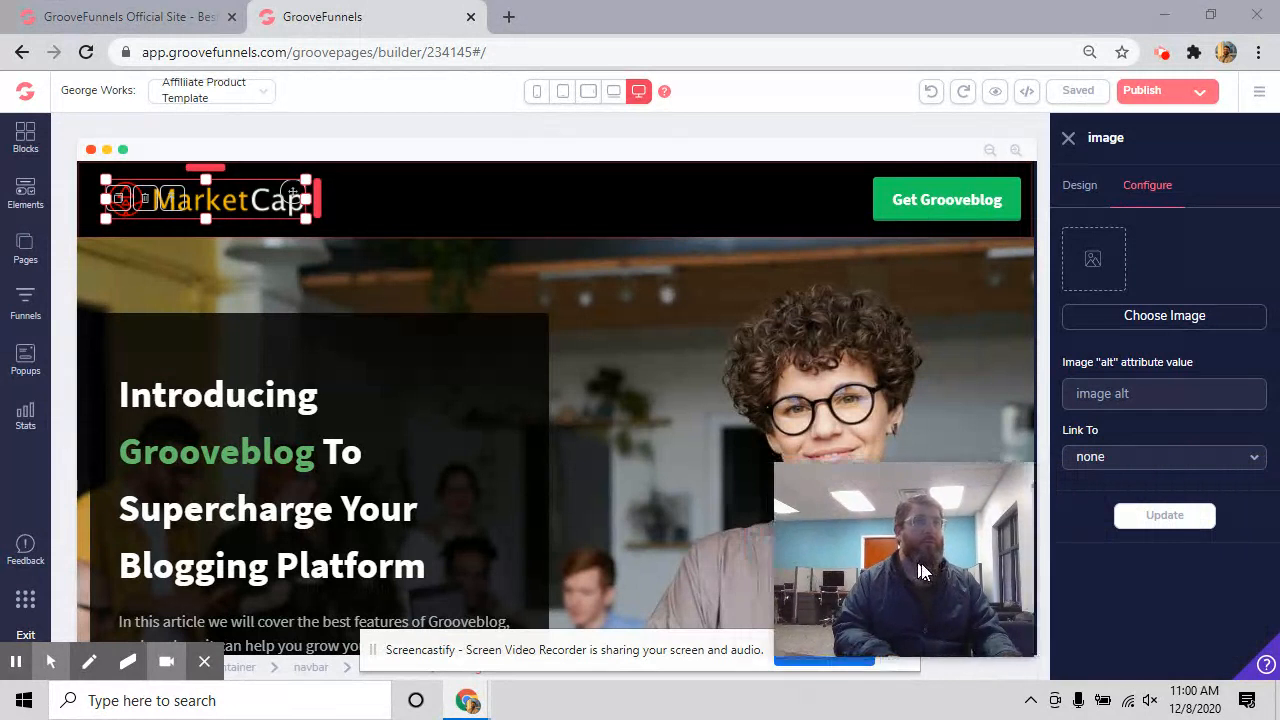
pyautogui.click(1166, 318)
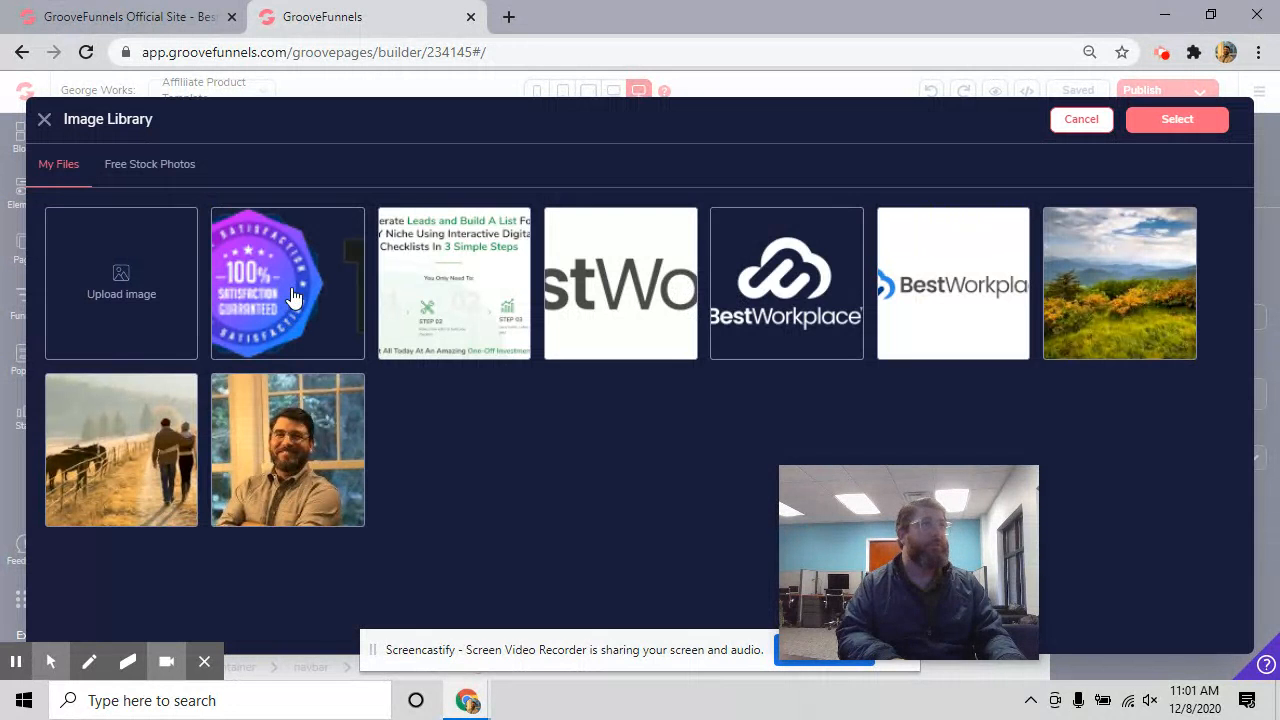
pyautogui.click(798, 285)
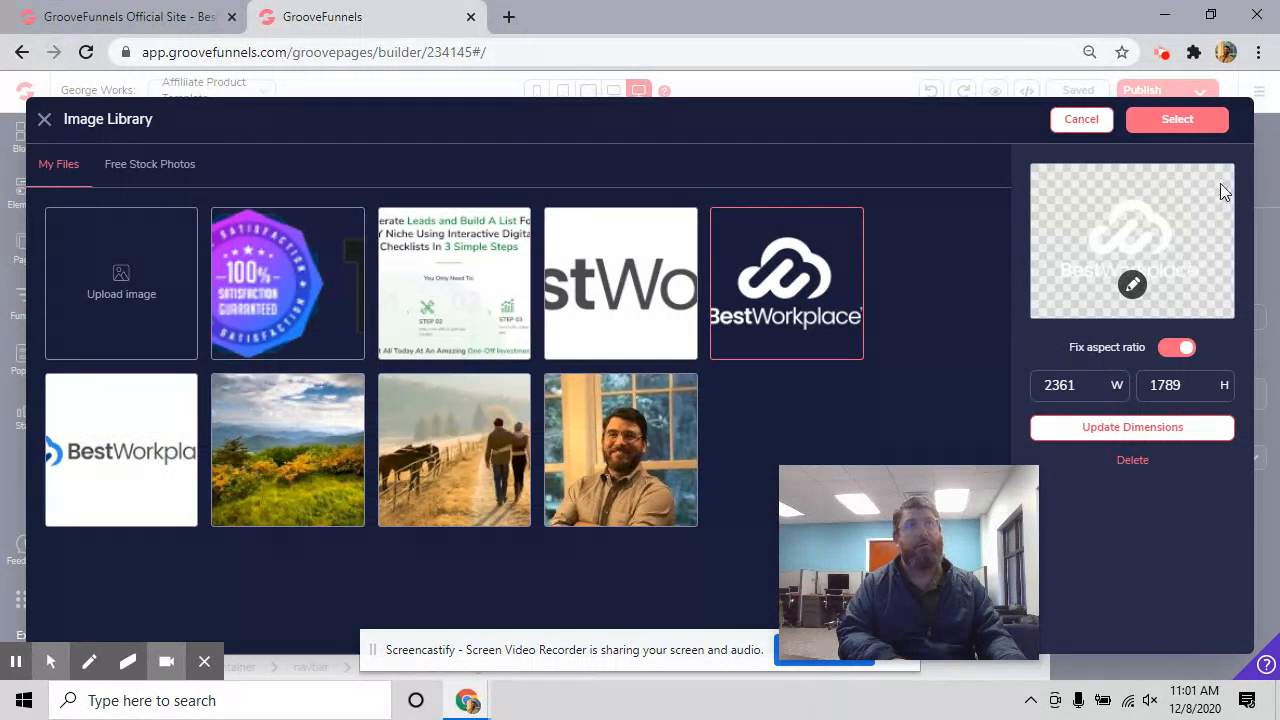
pyautogui.click(1182, 122)
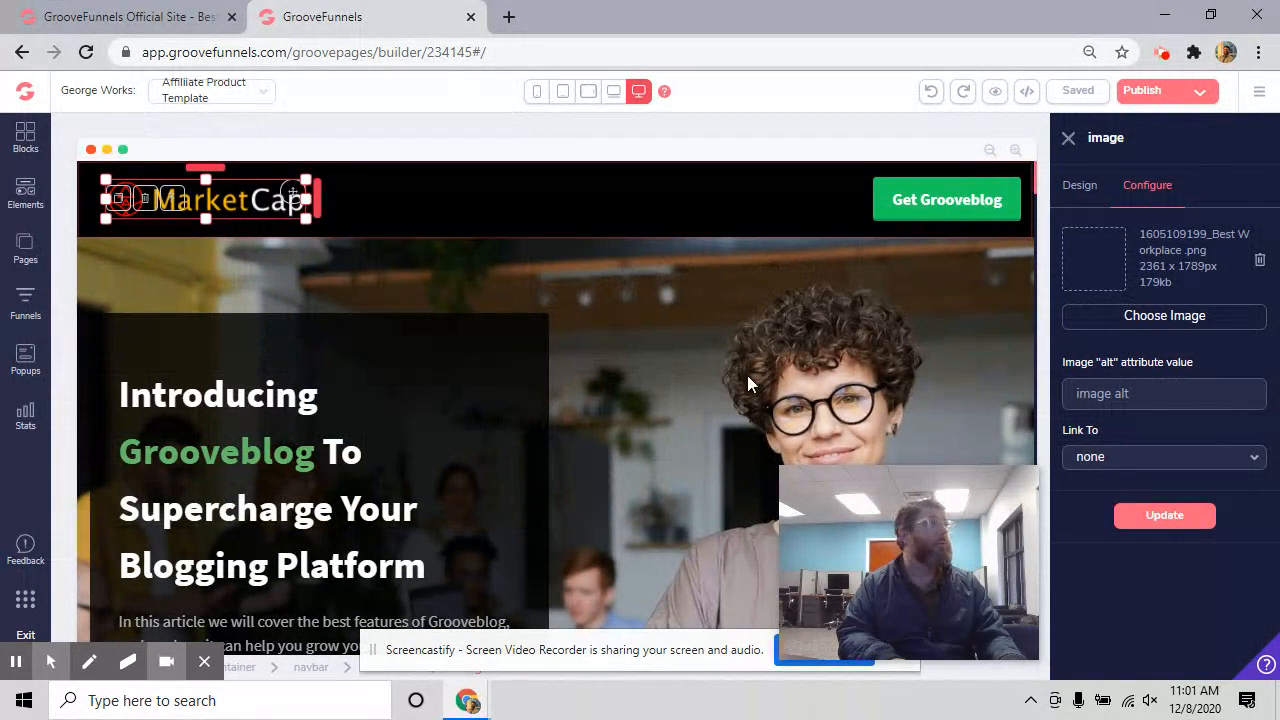
pyautogui.click(1166, 517)
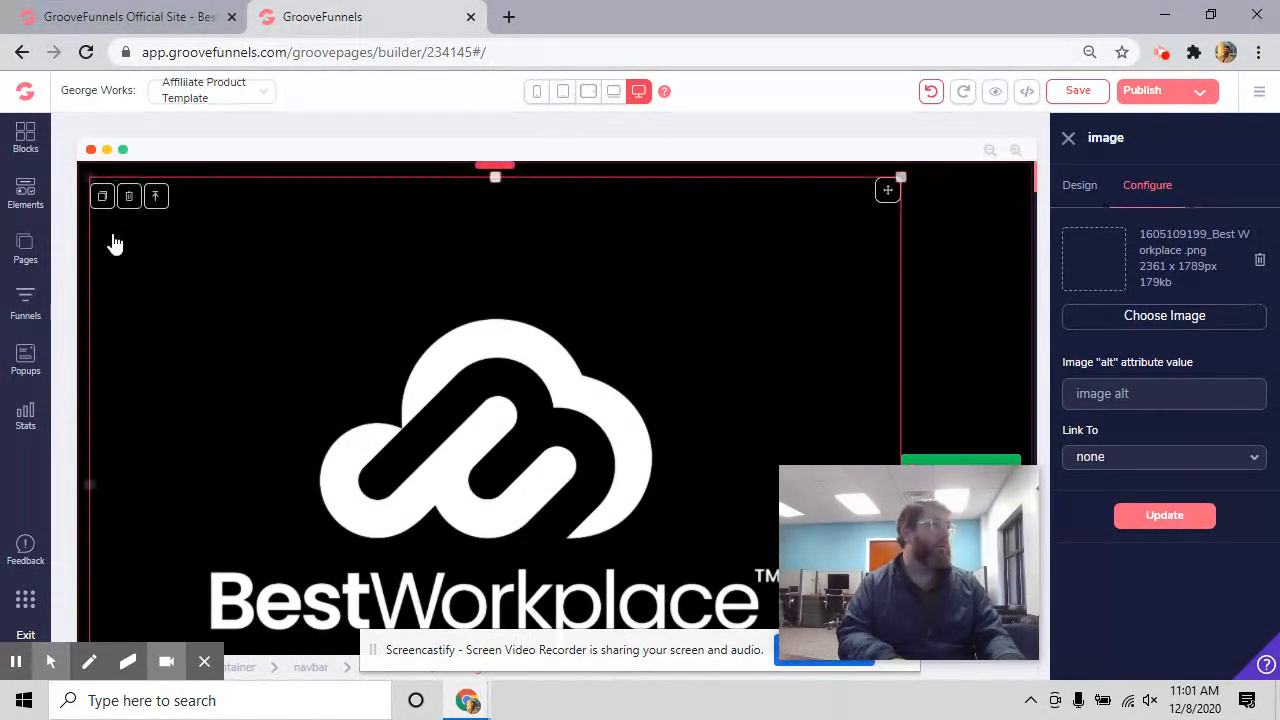
# Step: Scale the oversized BestWorkplace logo down proportionally to a small header logo and save the page
pyautogui.scroll(-5, 434, 357)
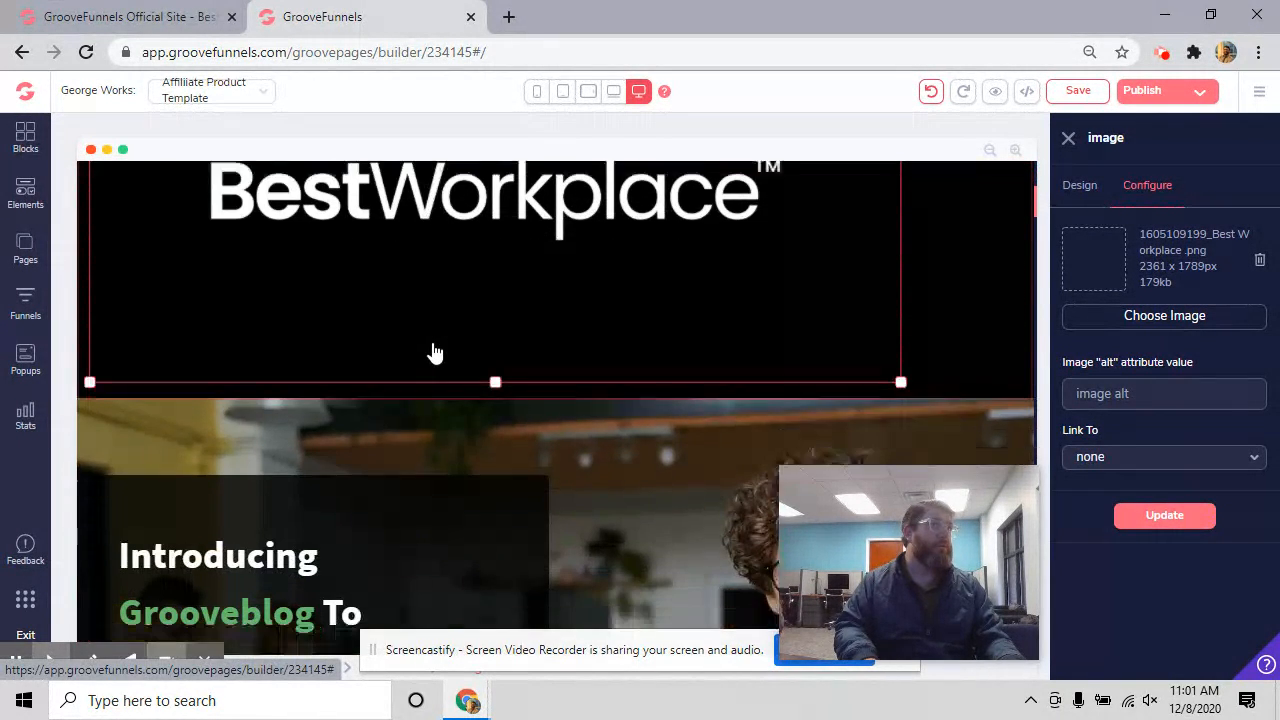
pyautogui.scroll(1, 434, 345)
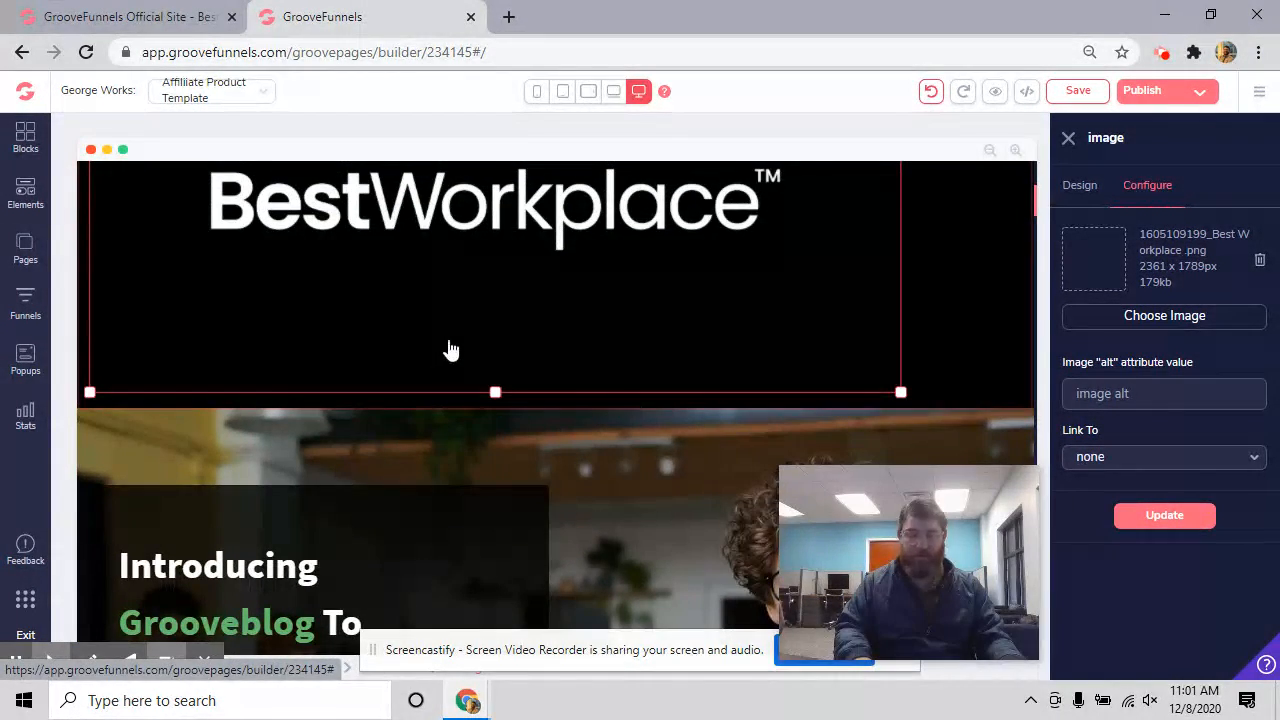
pyautogui.moveTo(898, 390); pyautogui.dragTo(252, 156)
pyautogui.scroll(4, 291, 300)
pyautogui.scroll(-1, 291, 300)
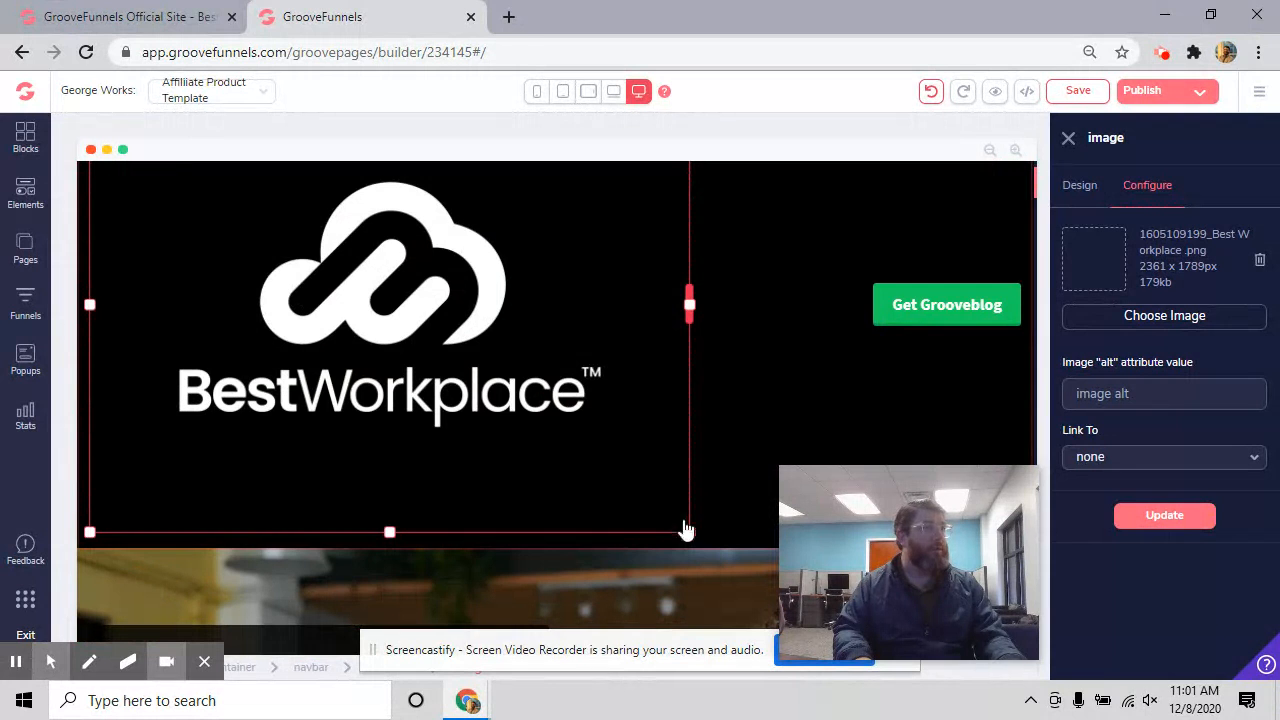
pyautogui.moveTo(686, 530); pyautogui.dragTo(184, 218)
pyautogui.scroll(1, 458, 344)
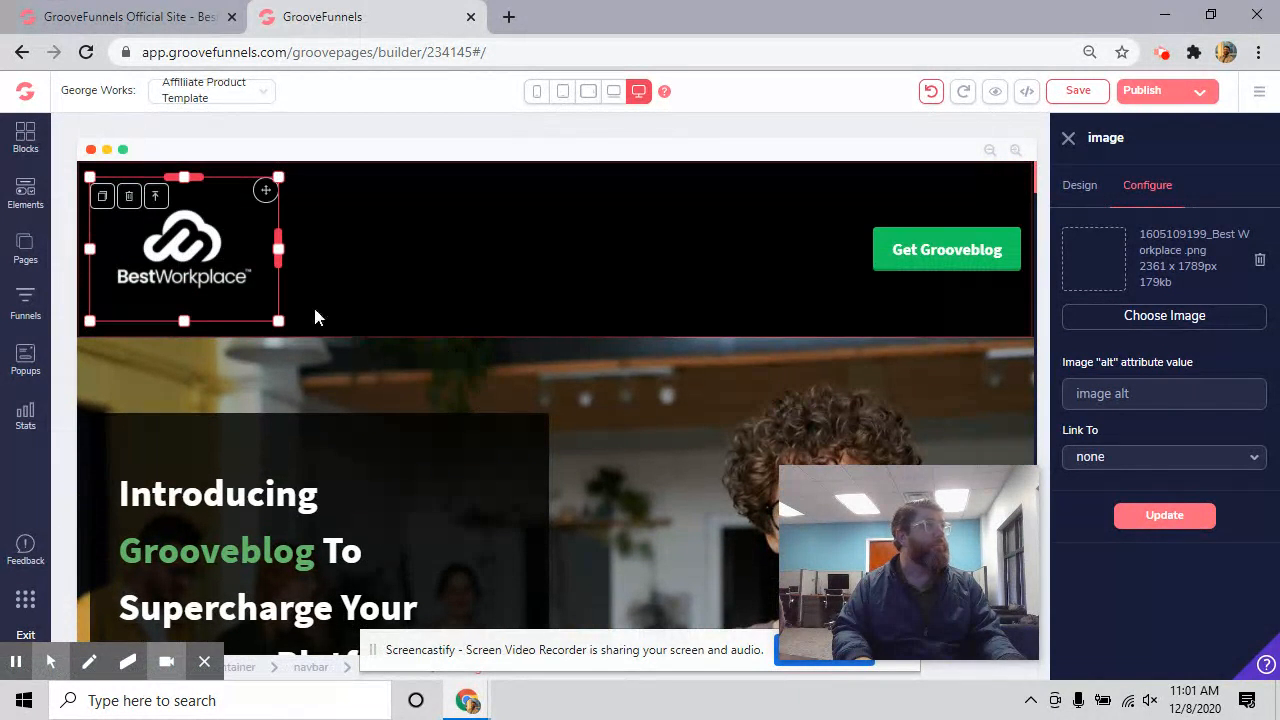
pyautogui.moveTo(276, 320); pyautogui.dragTo(155, 249)
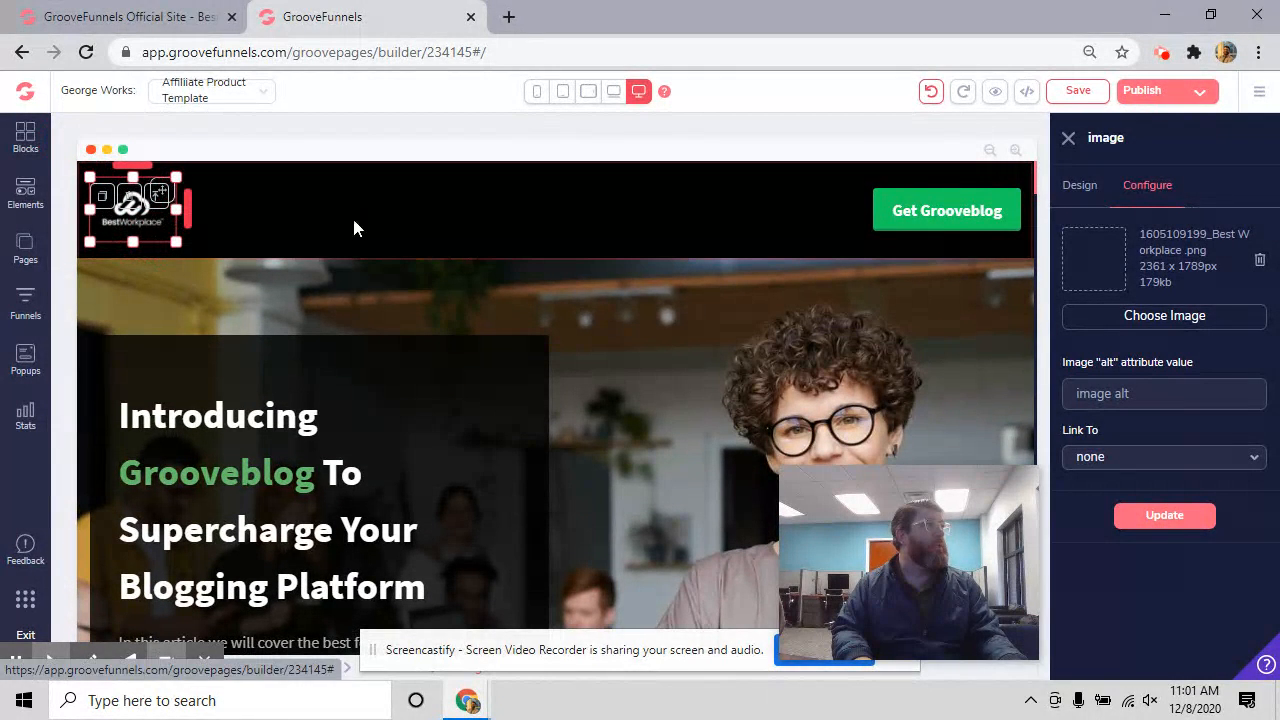
pyautogui.click(398, 230)
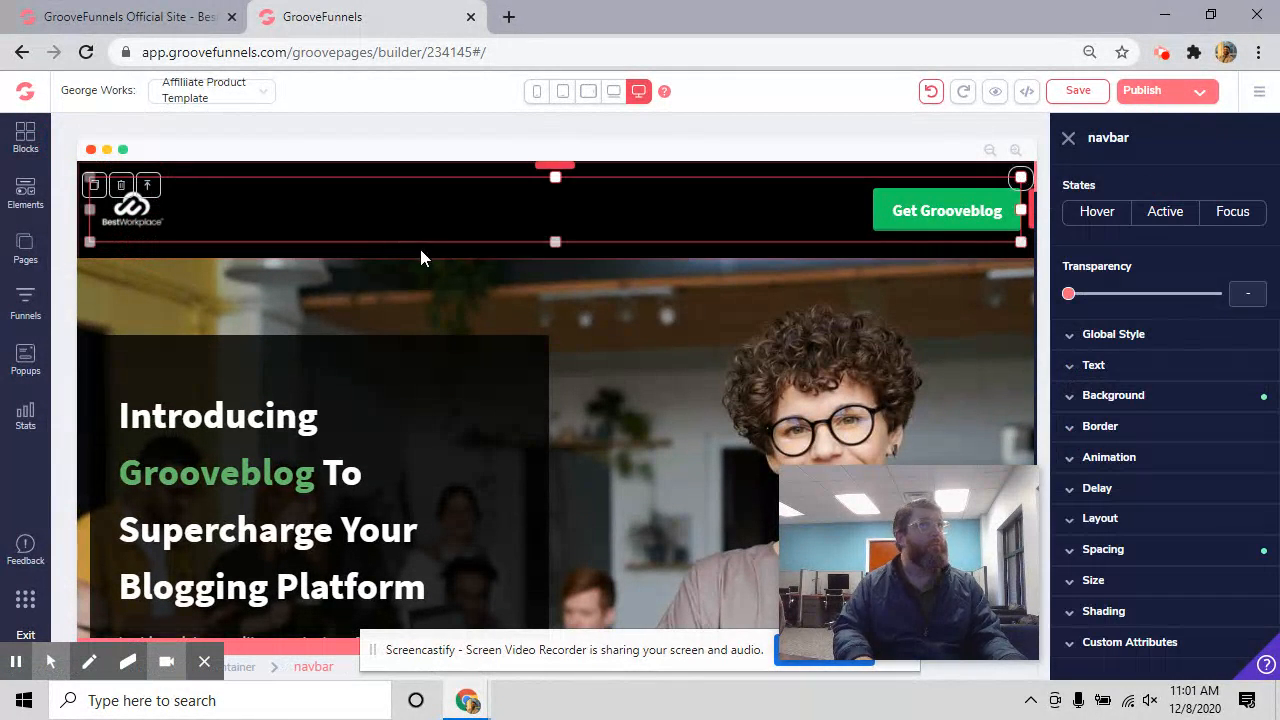
pyautogui.click(1079, 93)
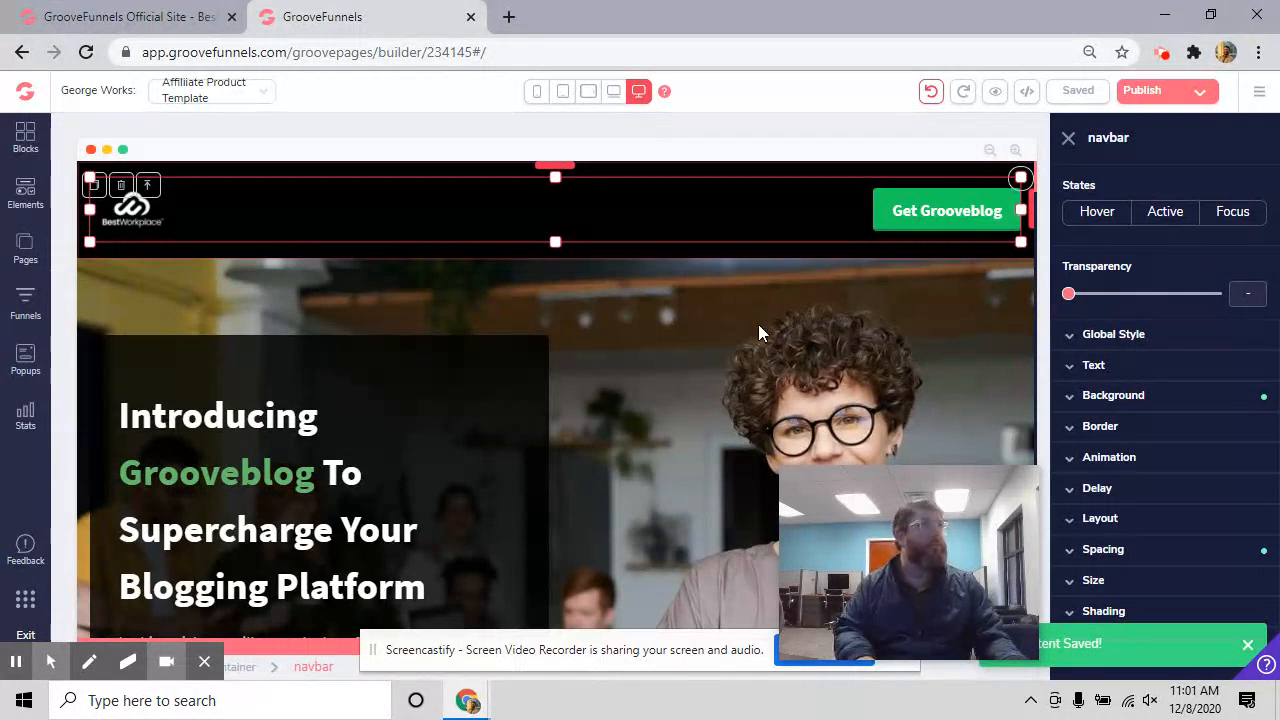
# Step: Fine-tune the size of the BestWorkplace header logo, undoing the first resize attempt and enlarging the logo slightly
pyautogui.click(140, 224)
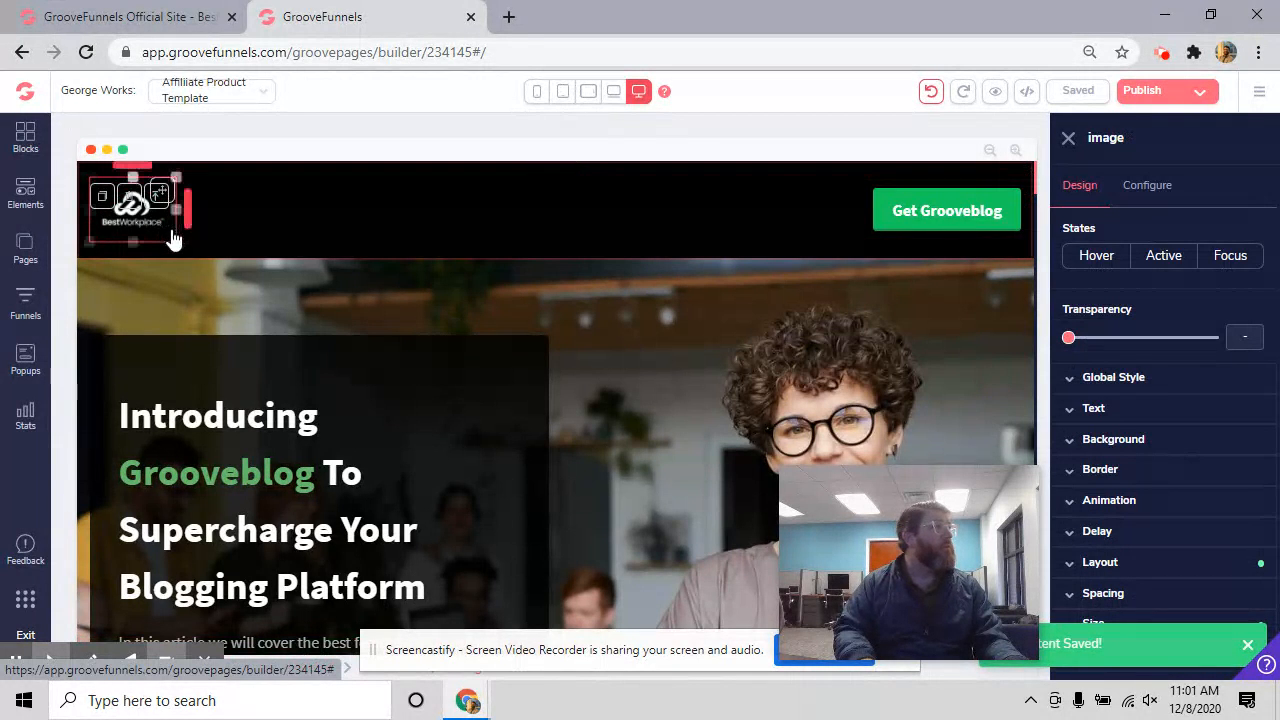
pyautogui.moveTo(174, 236); pyautogui.dragTo(254, 238)
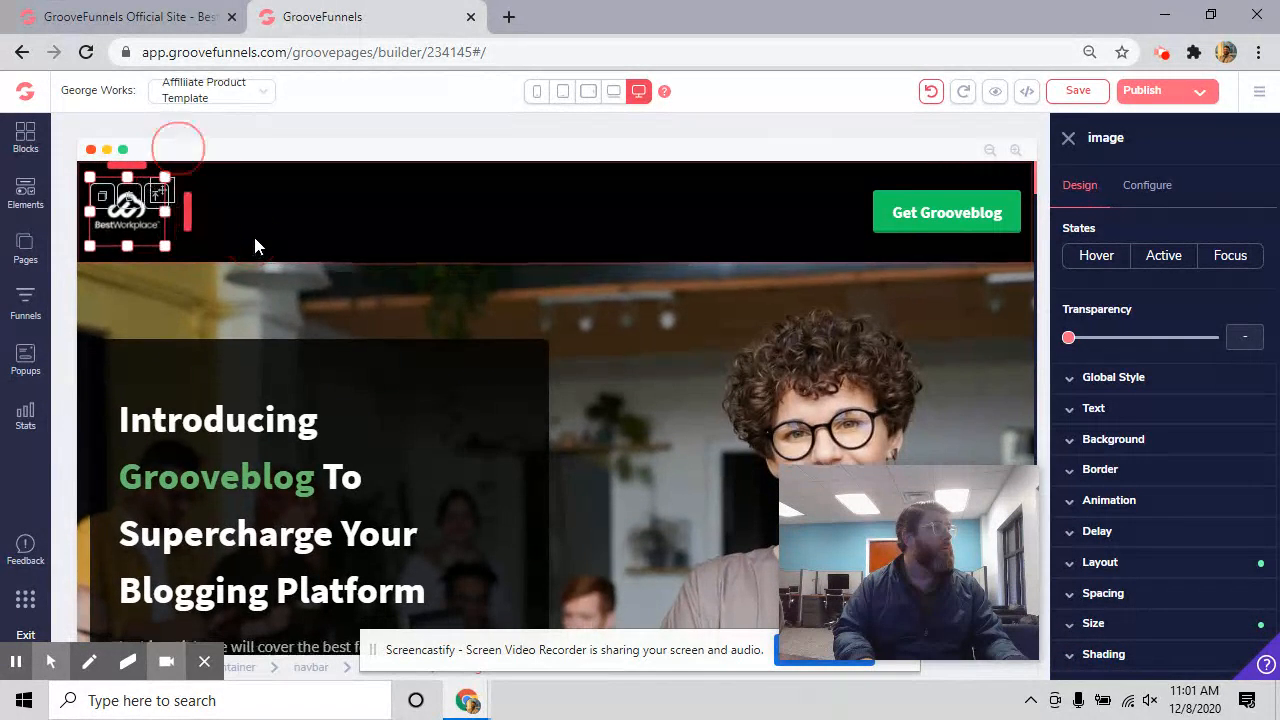
pyautogui.click(930, 91)
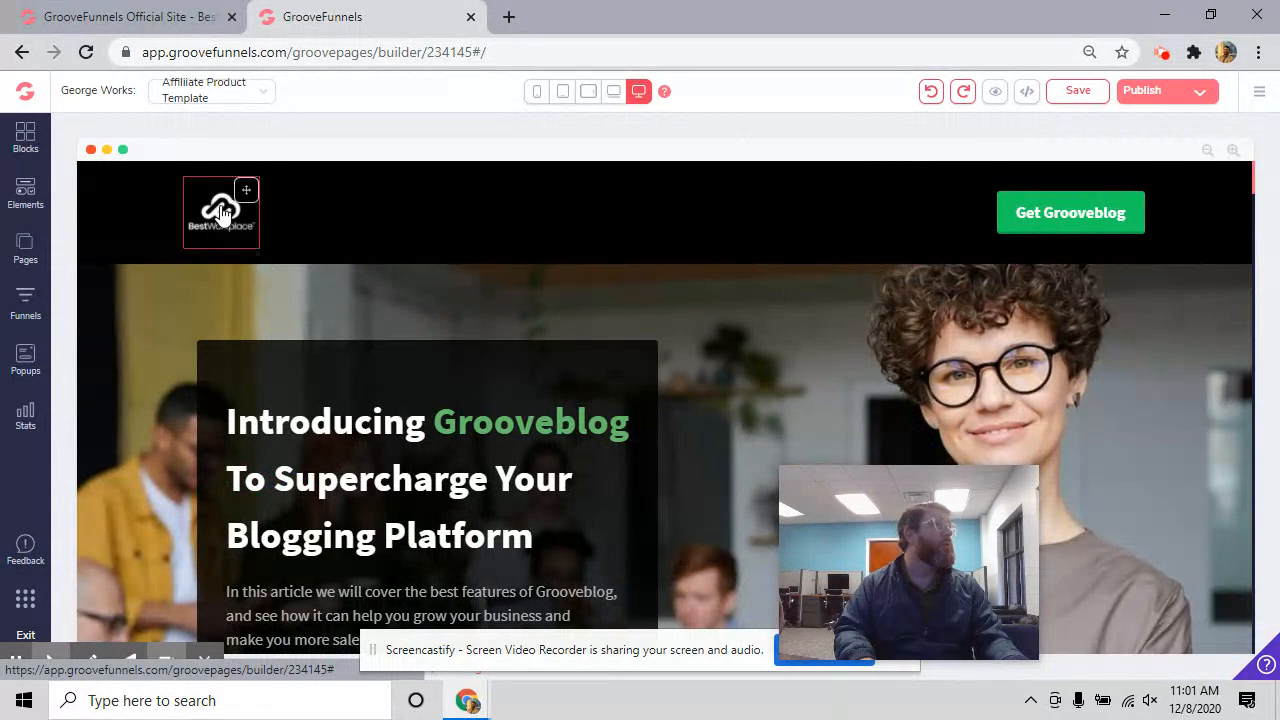
pyautogui.click(221, 213)
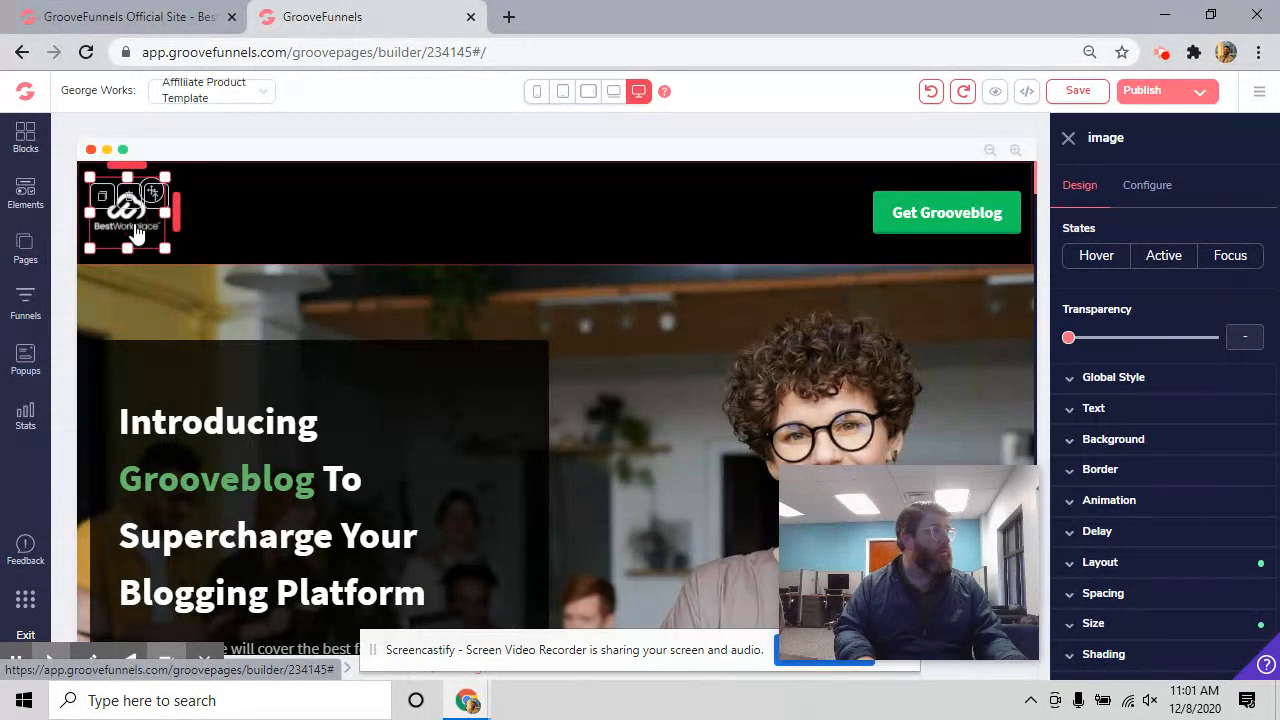
pyautogui.moveTo(162, 244); pyautogui.dragTo(171, 256)
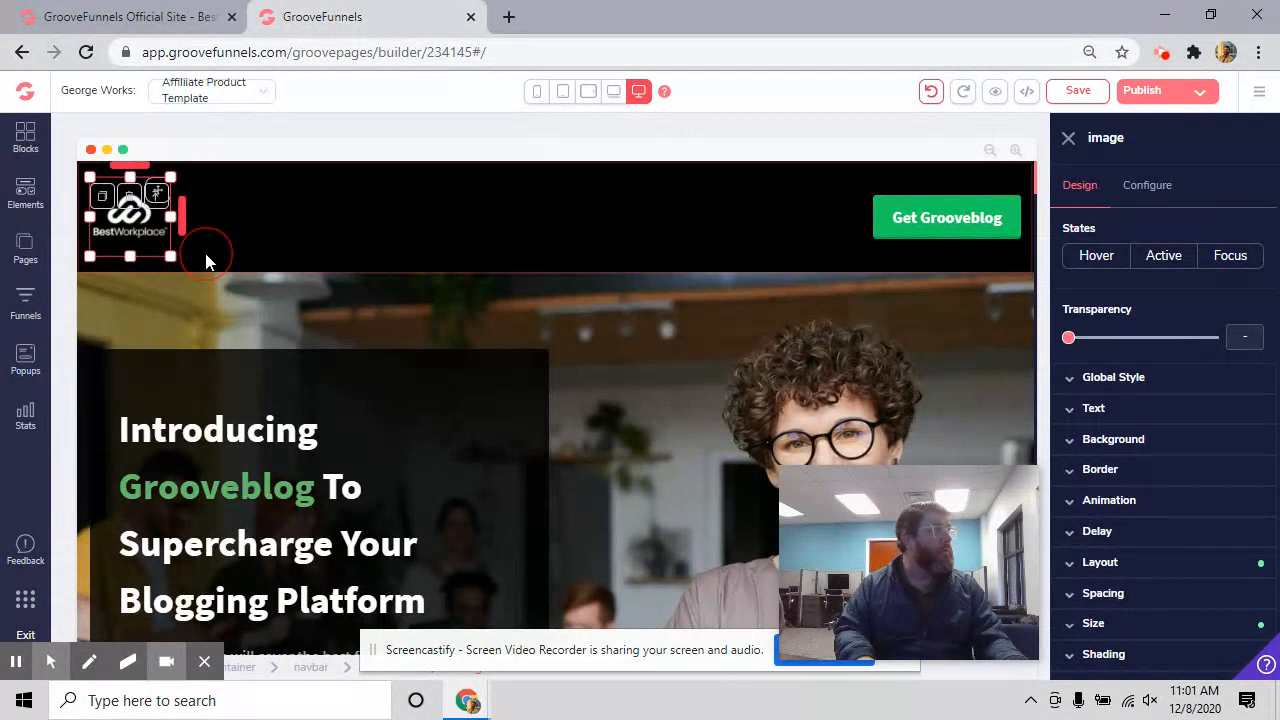
pyautogui.click(269, 240)
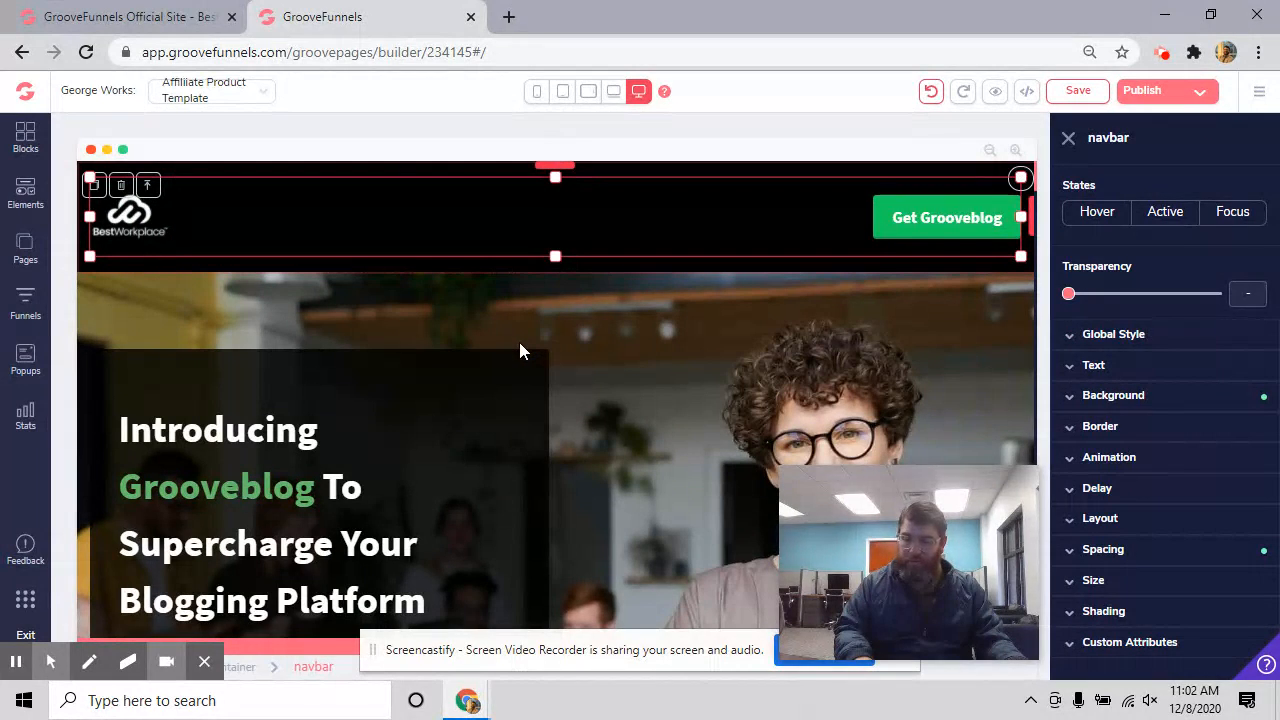
pyautogui.click(137, 220)
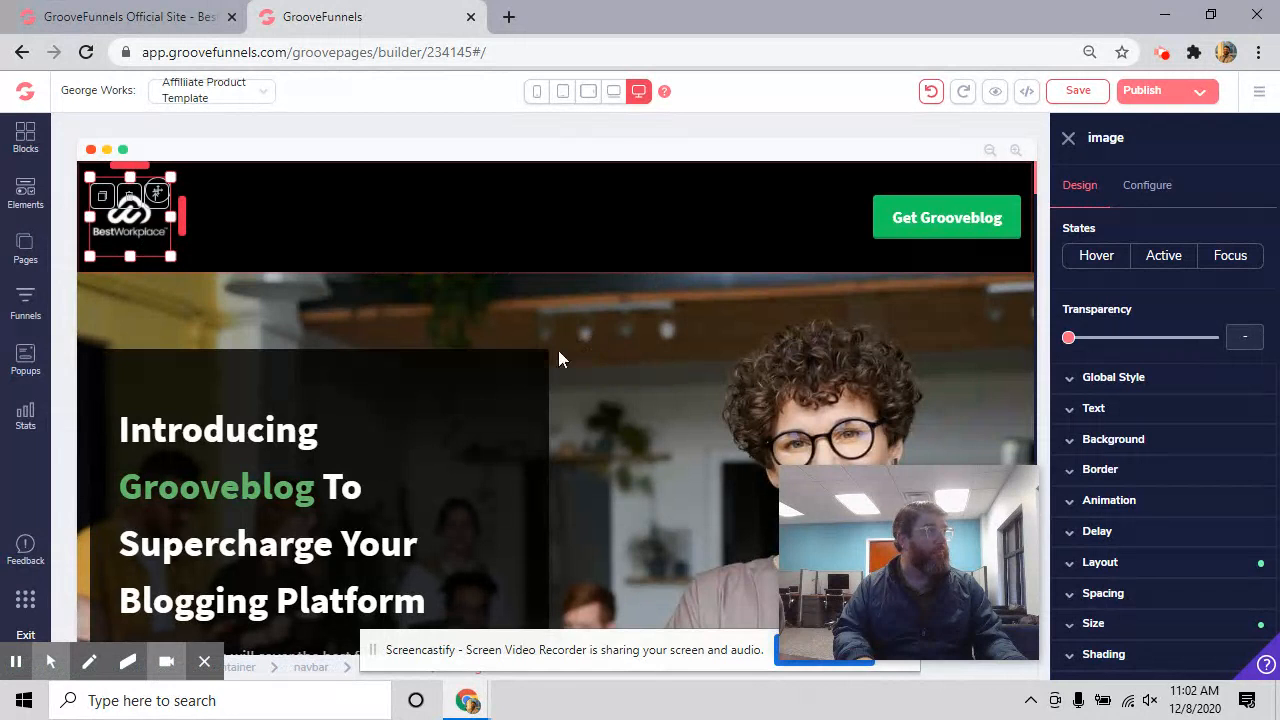
pyautogui.scroll(-4, 552, 355)
pyautogui.scroll(4, 550, 358)
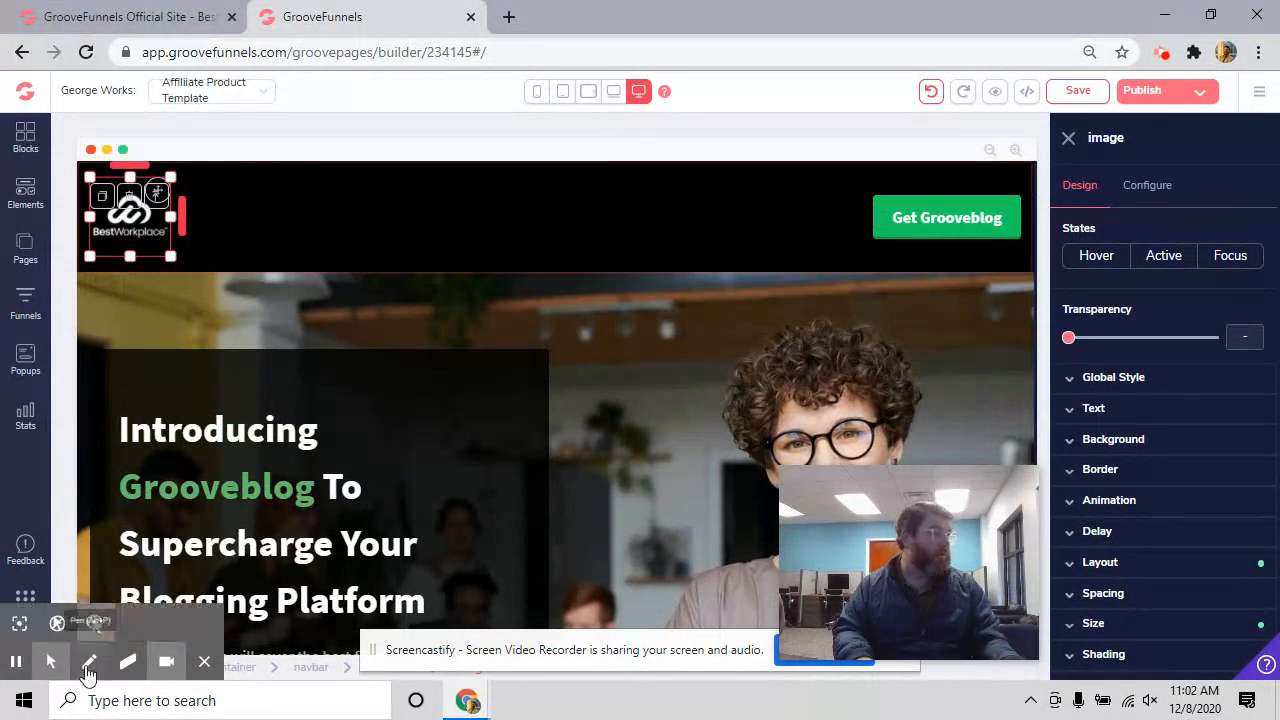
pyautogui.click(15, 664)
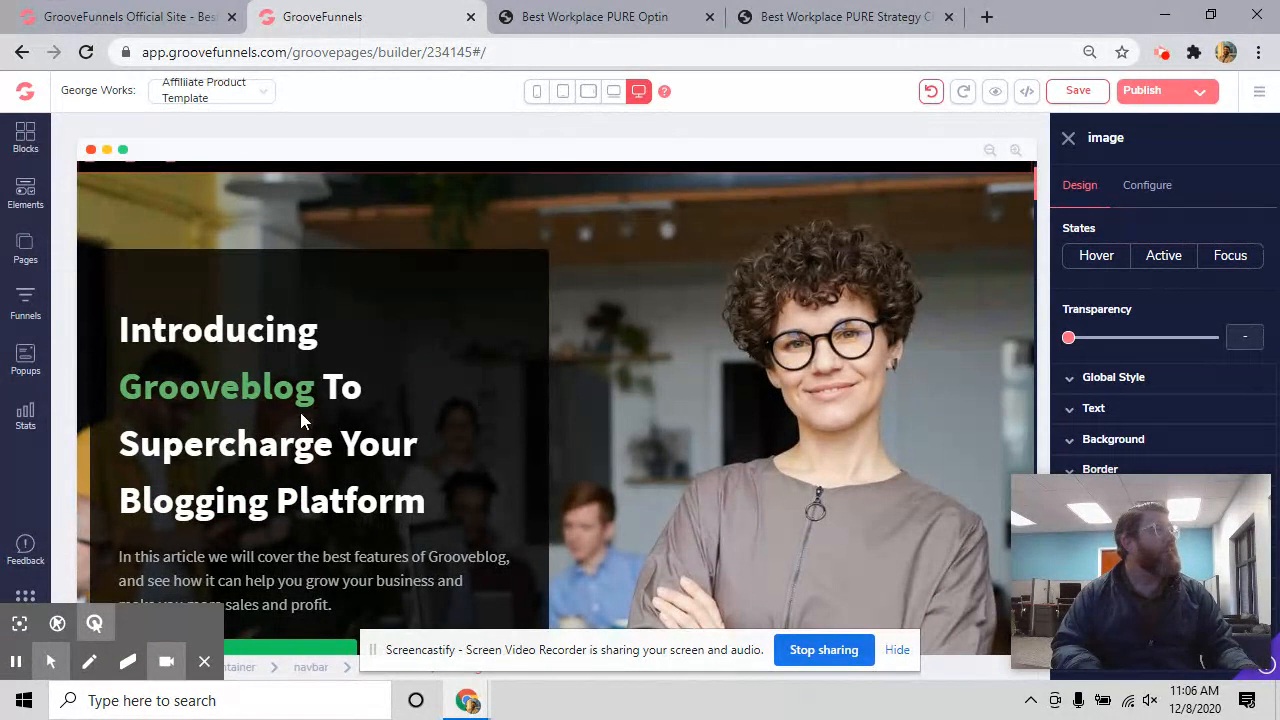
# Step: Replace the hero heading "Introducing Grooveblog To Supercharge Your Blogging Platform" with "I help people solve complex problems"
pyautogui.scroll(1, 302, 411)
pyautogui.scroll(-1, 472, 374)
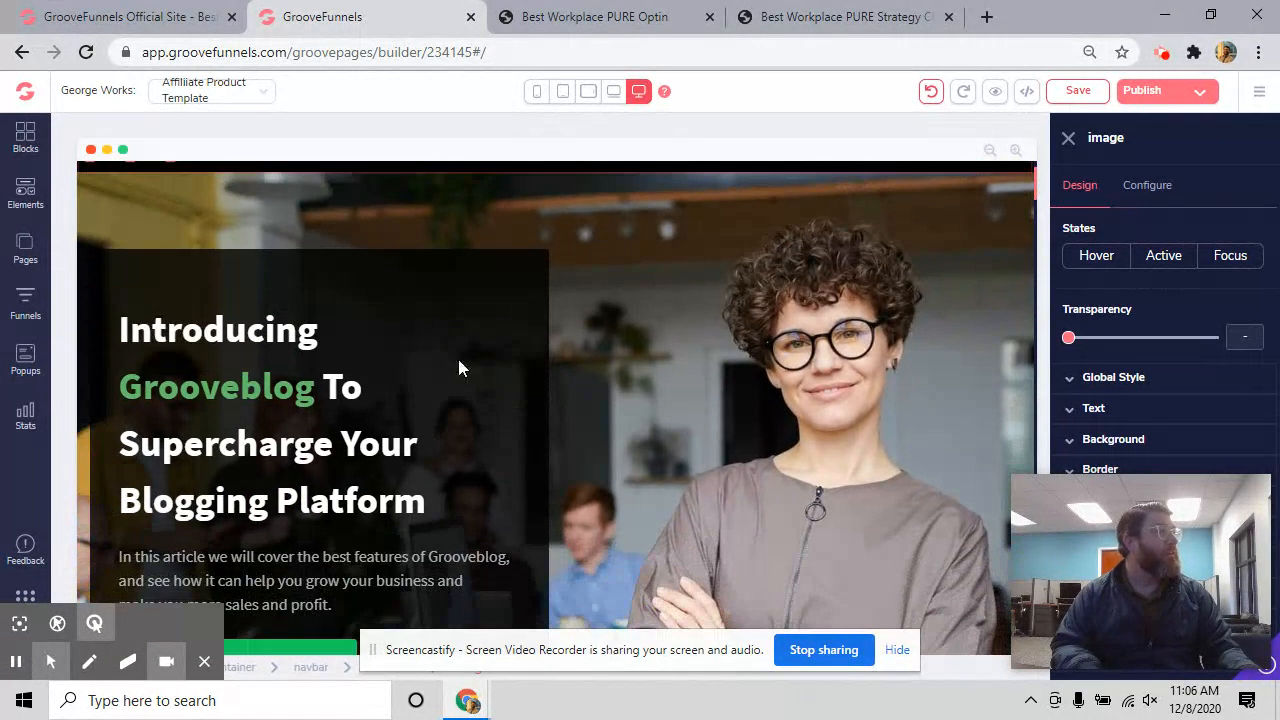
pyautogui.moveTo(120, 330); pyautogui.dragTo(318, 386)
pyautogui.moveTo(405, 481); pyautogui.dragTo(405, 483)
pyautogui.click(404, 484)
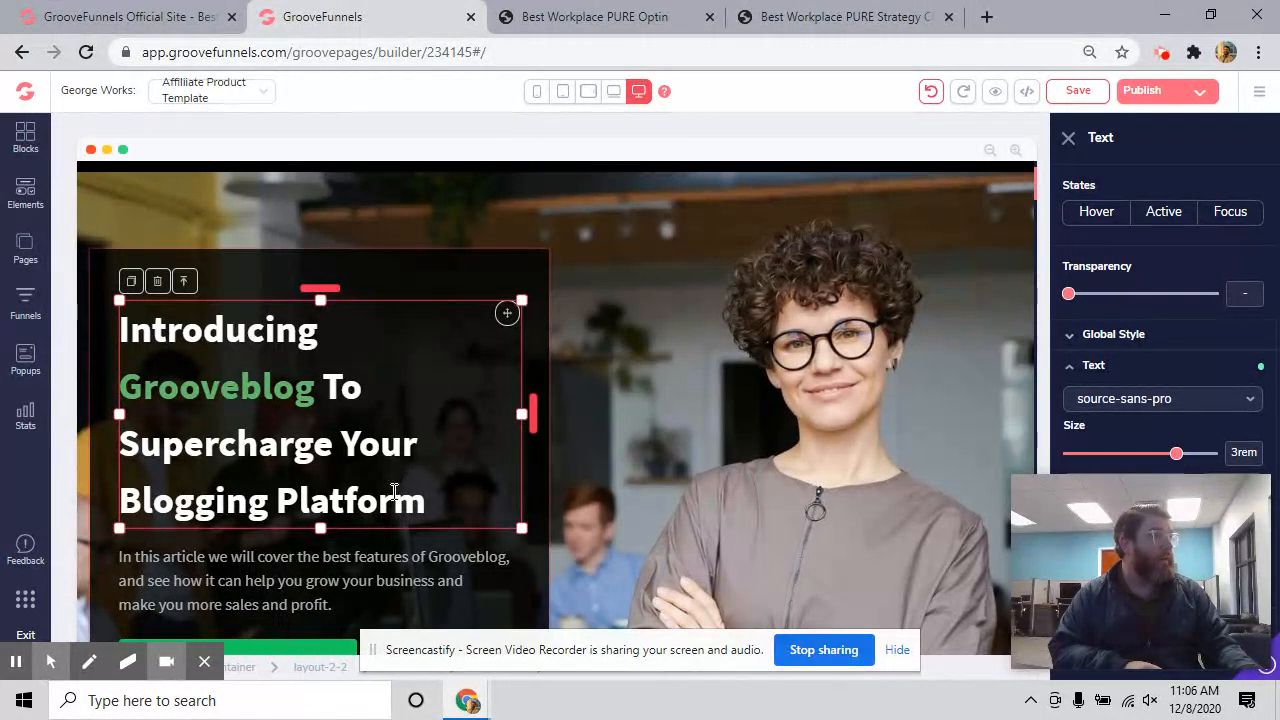
pyautogui.moveTo(426, 501); pyautogui.dragTo(133, 337)
pyautogui.write('help m')
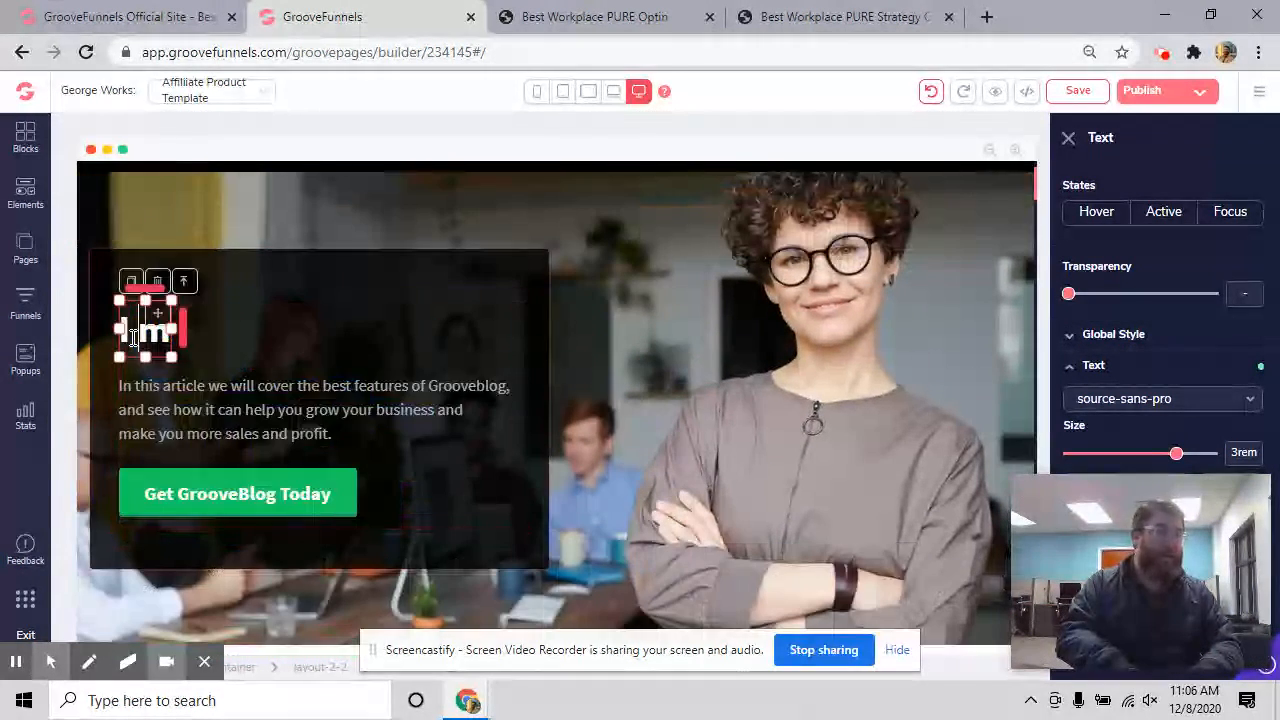
pyautogui.write('people sol')
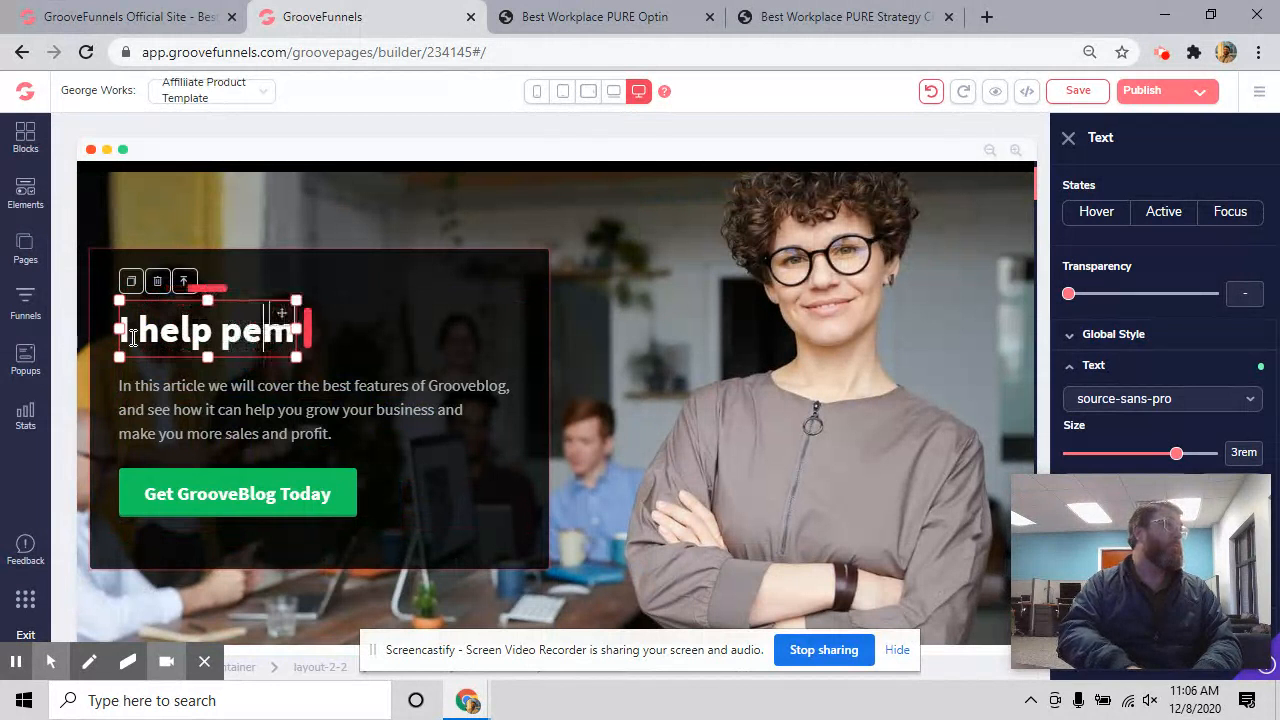
pyautogui.write('ve completm')
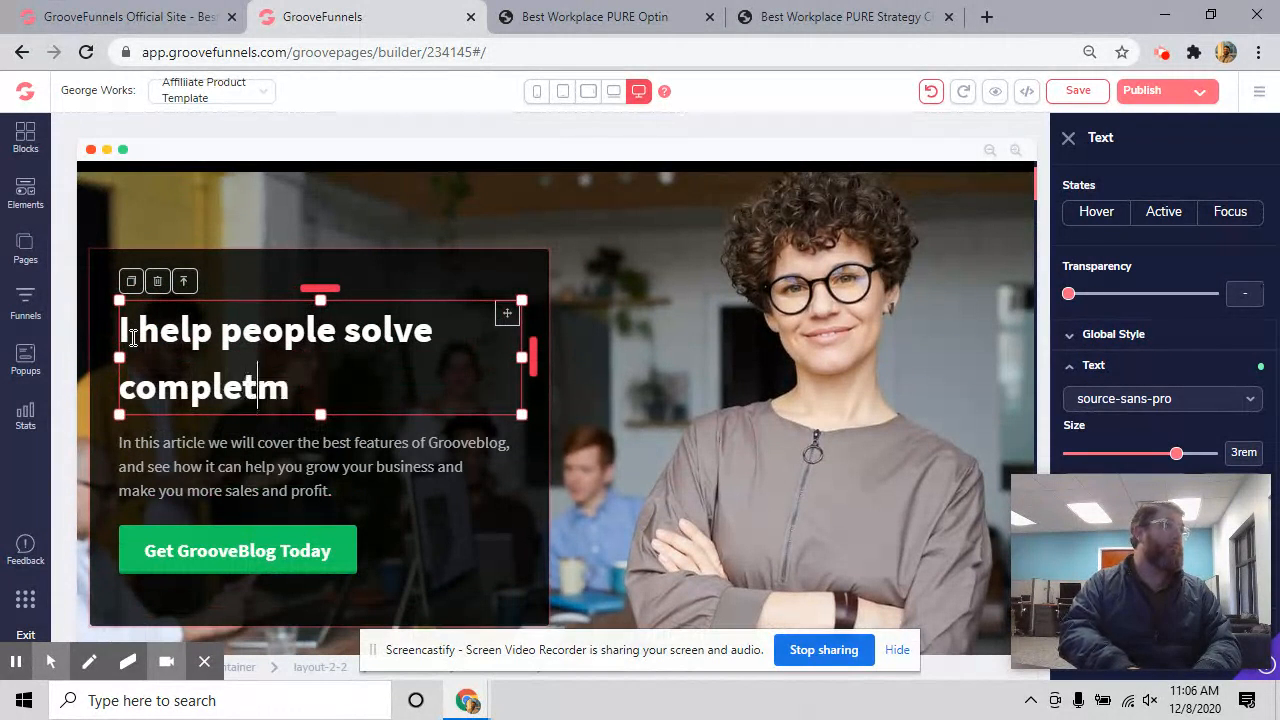
pyautogui.press('BackSpace')
pyautogui.write('x')
pyautogui.write('x ')
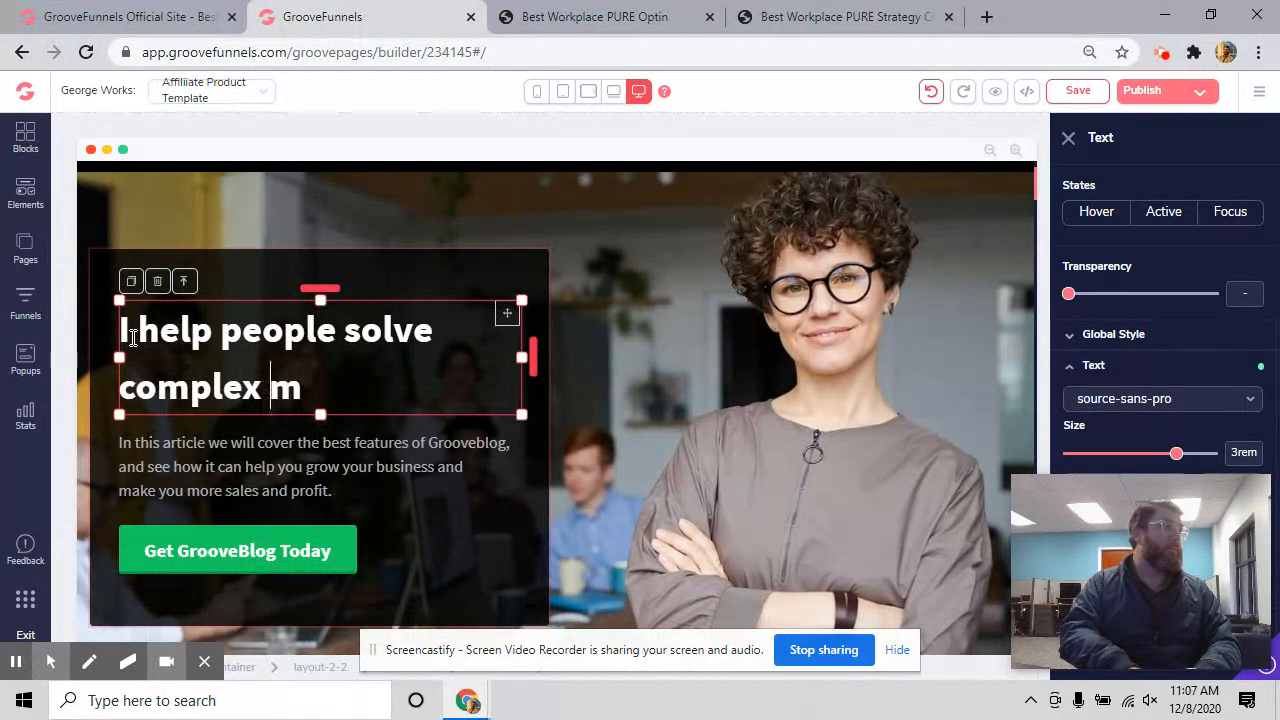
pyautogui.write('pro')
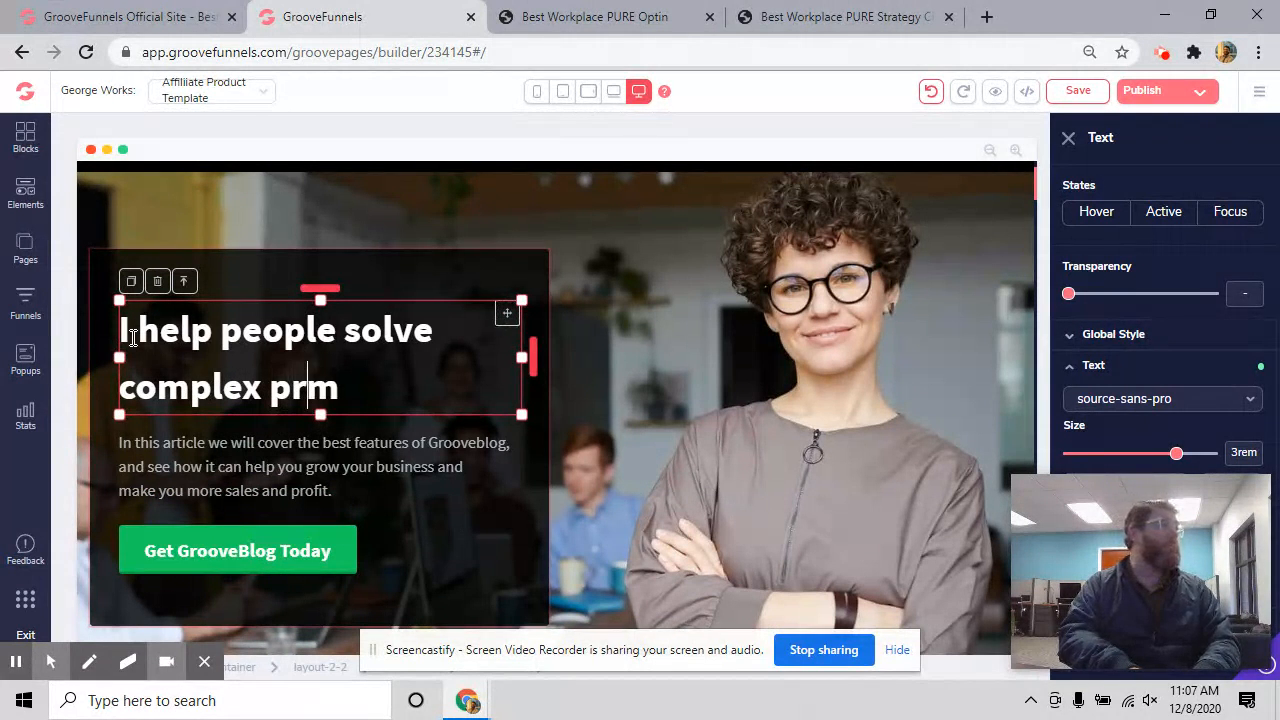
pyautogui.write('ble')
pyautogui.press('End')
pyautogui.write('s')
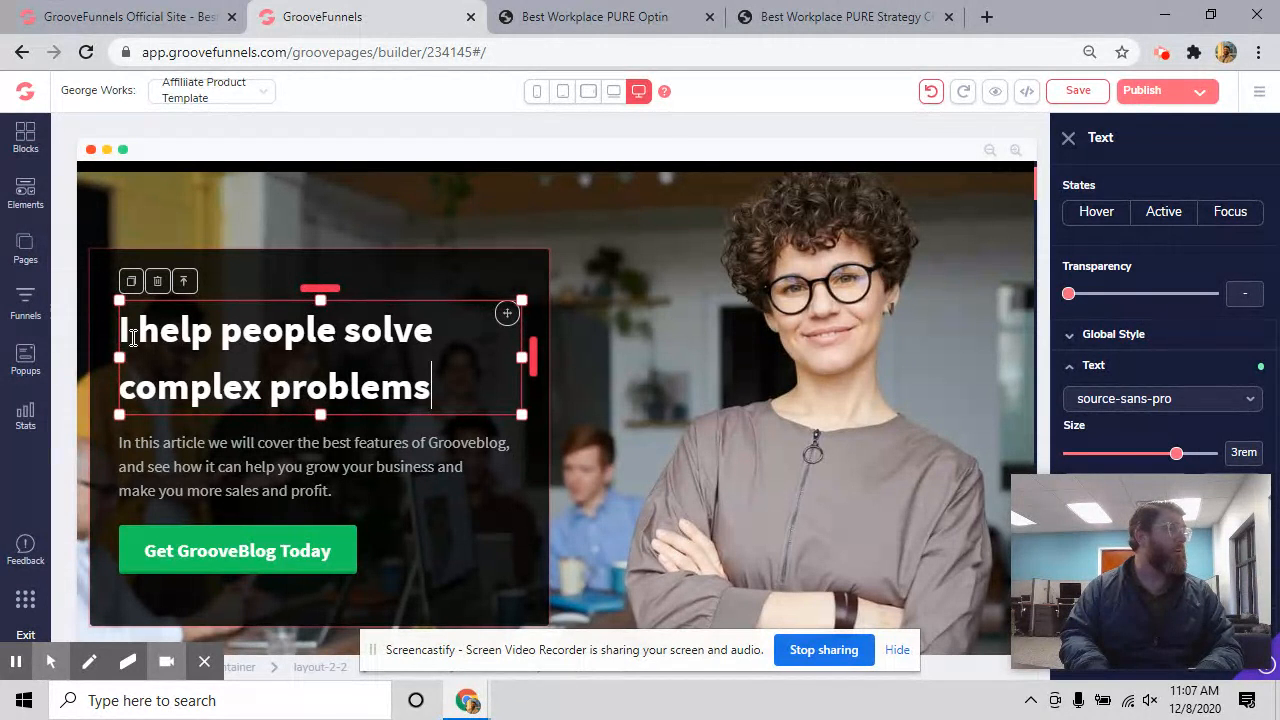
# Step: Extend the hero heading with ", by" and insert "business" before "problems"
pyautogui.write(', bu')
pyautogui.press('BackSpace')
pyautogui.write('y')
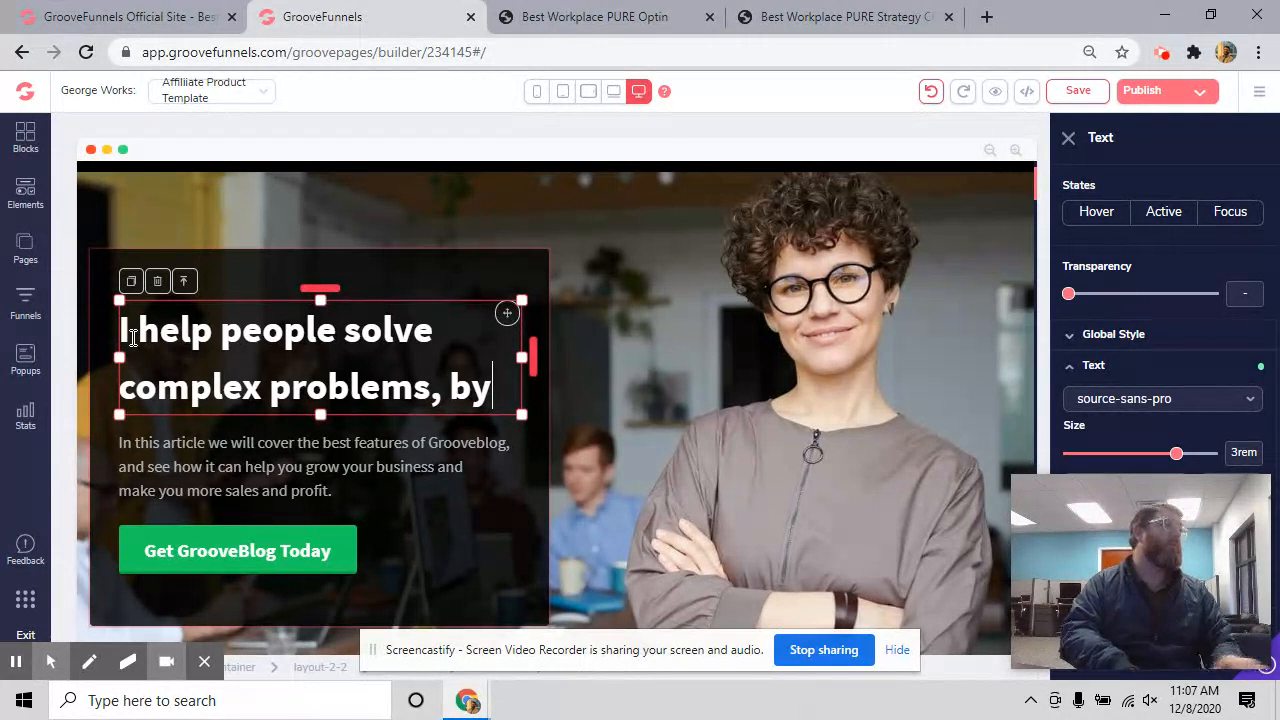
pyautogui.click(271, 390)
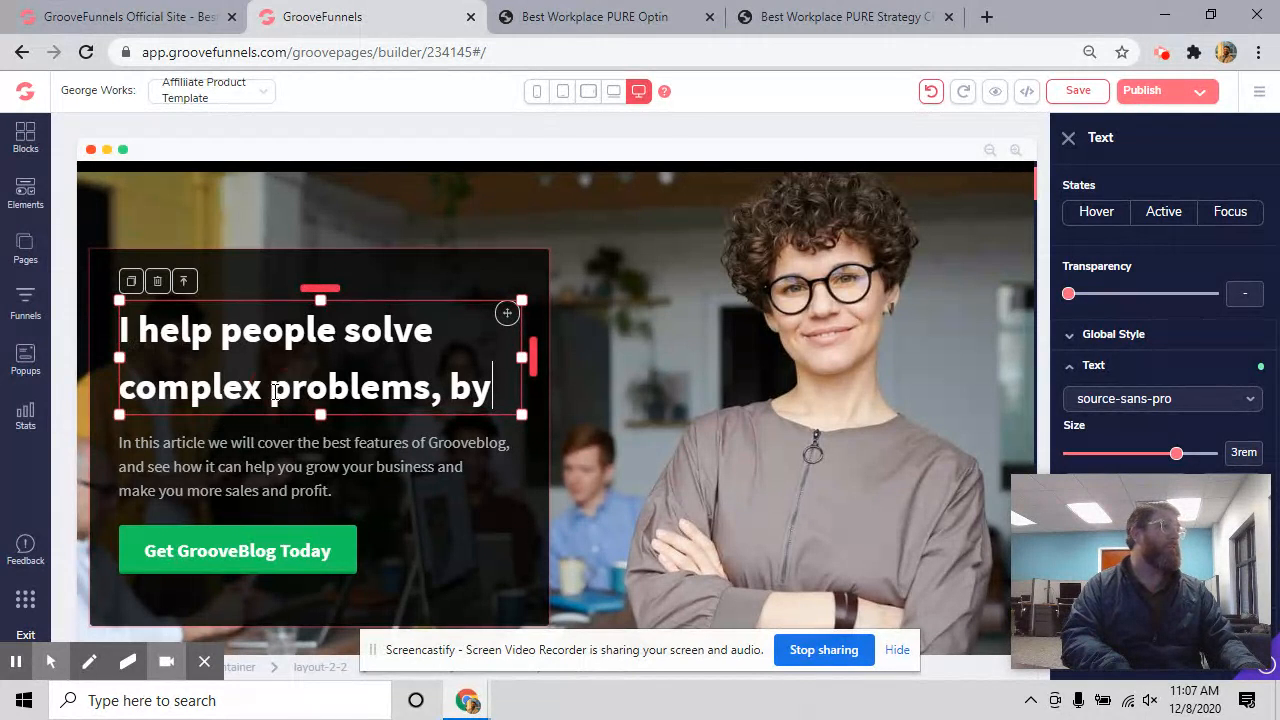
pyautogui.write('busines')
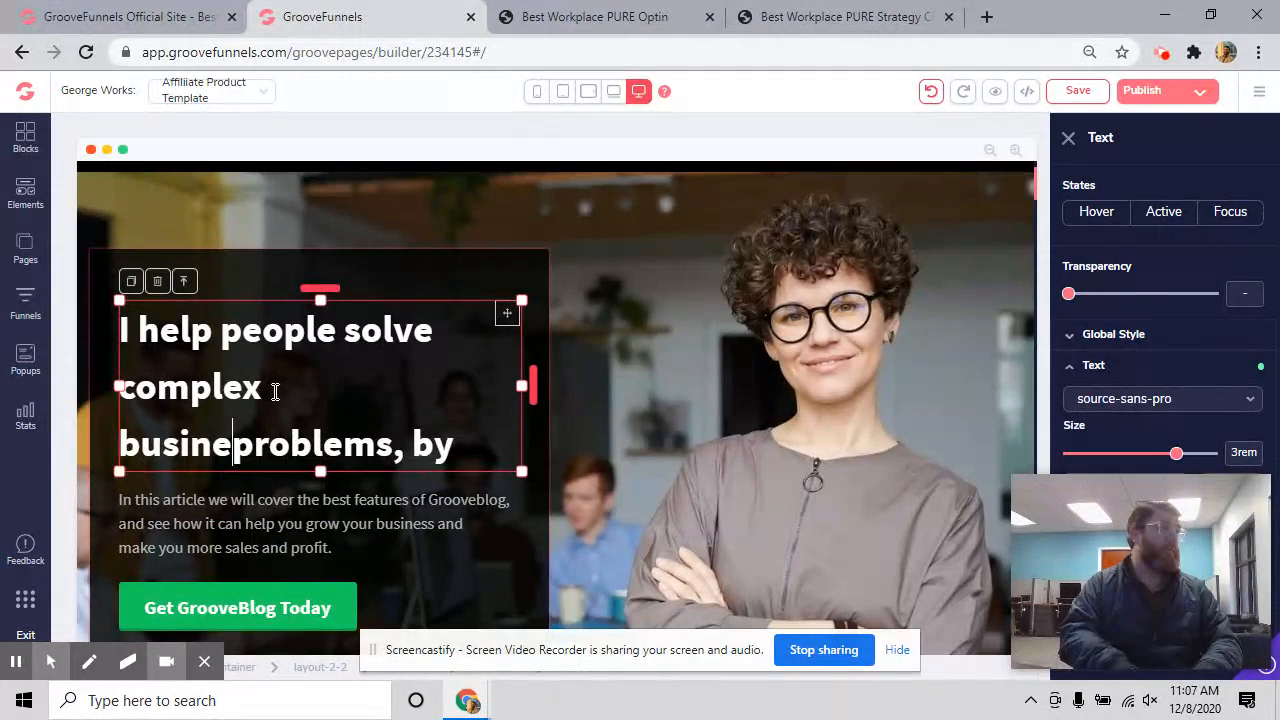
pyautogui.write('s')
pyautogui.press('End')
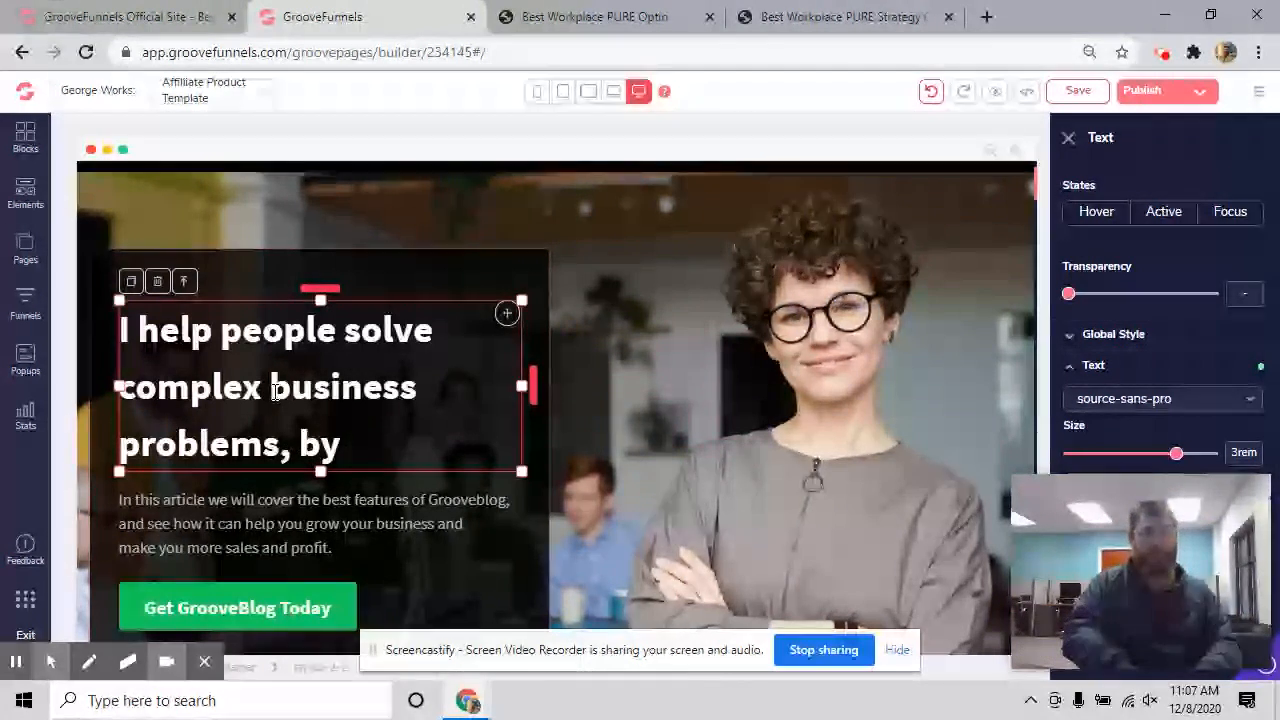
# Step: Complete the hero heading with the words "doing things they can't do..." after "by"
pyautogui.write('doing the')
pyautogui.press('BackSpace')
pyautogui.write('ing')
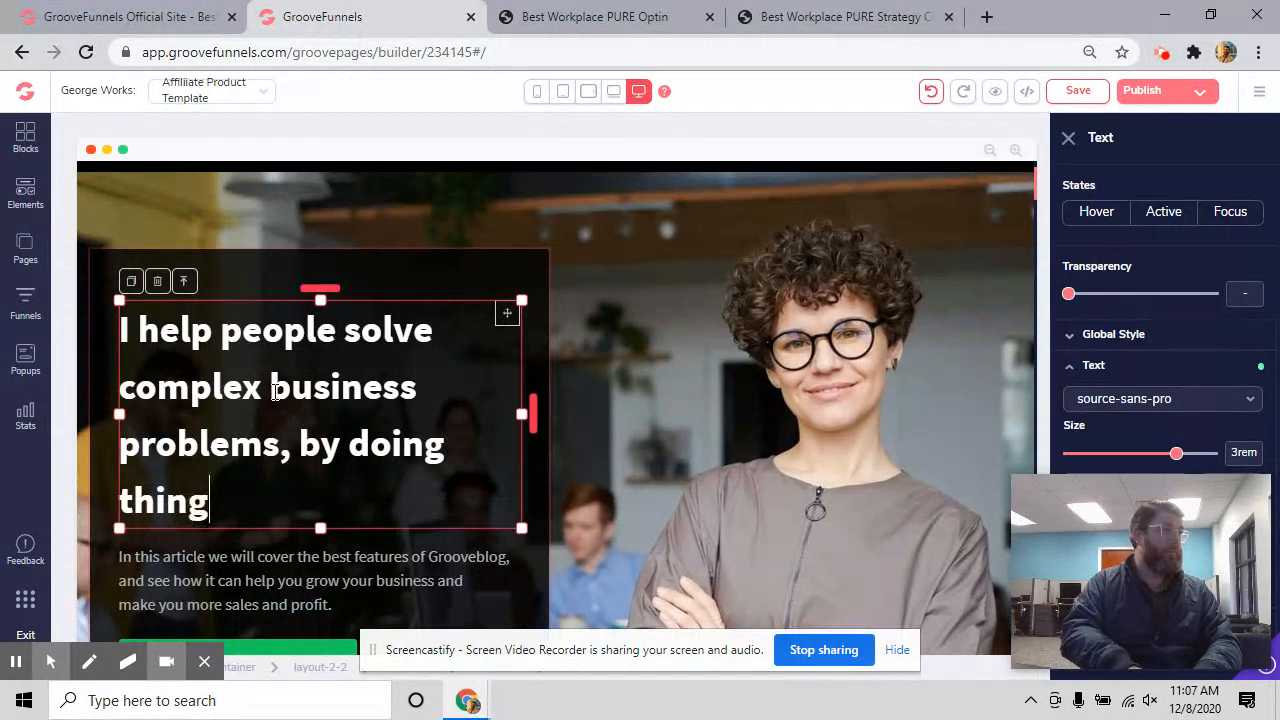
pyautogui.write('s they ')
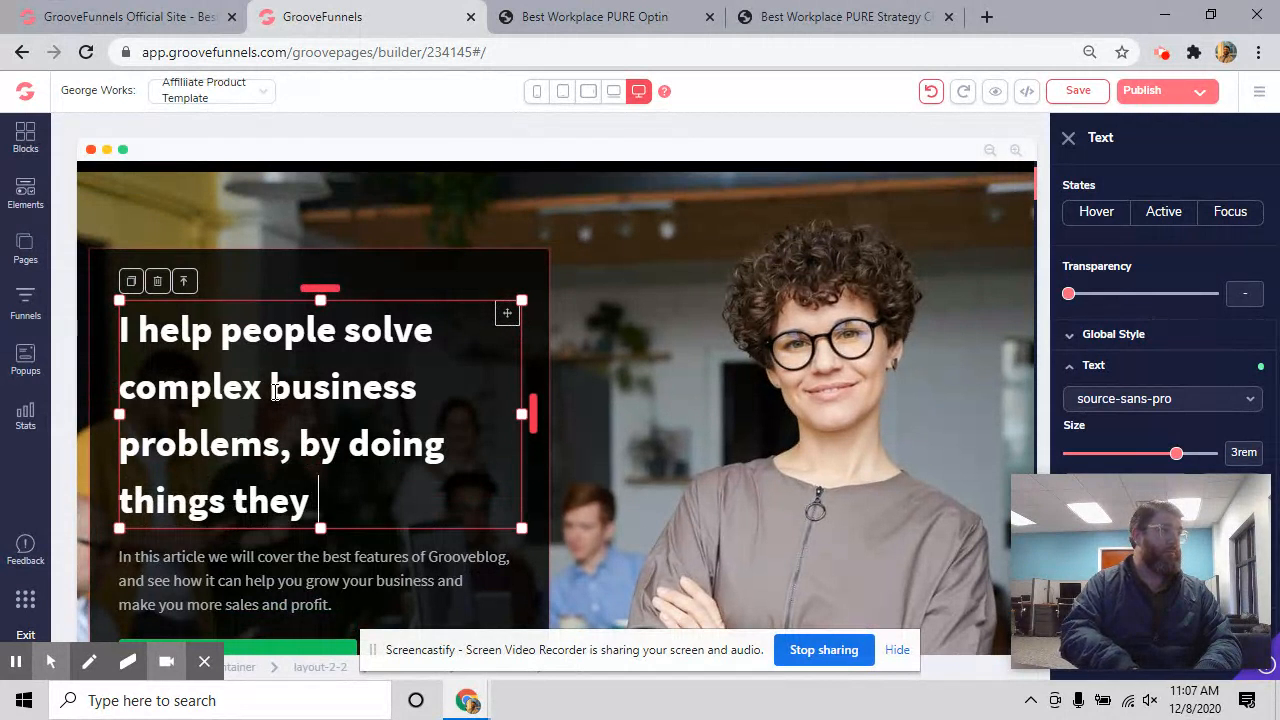
pyautogui.write("can't do")
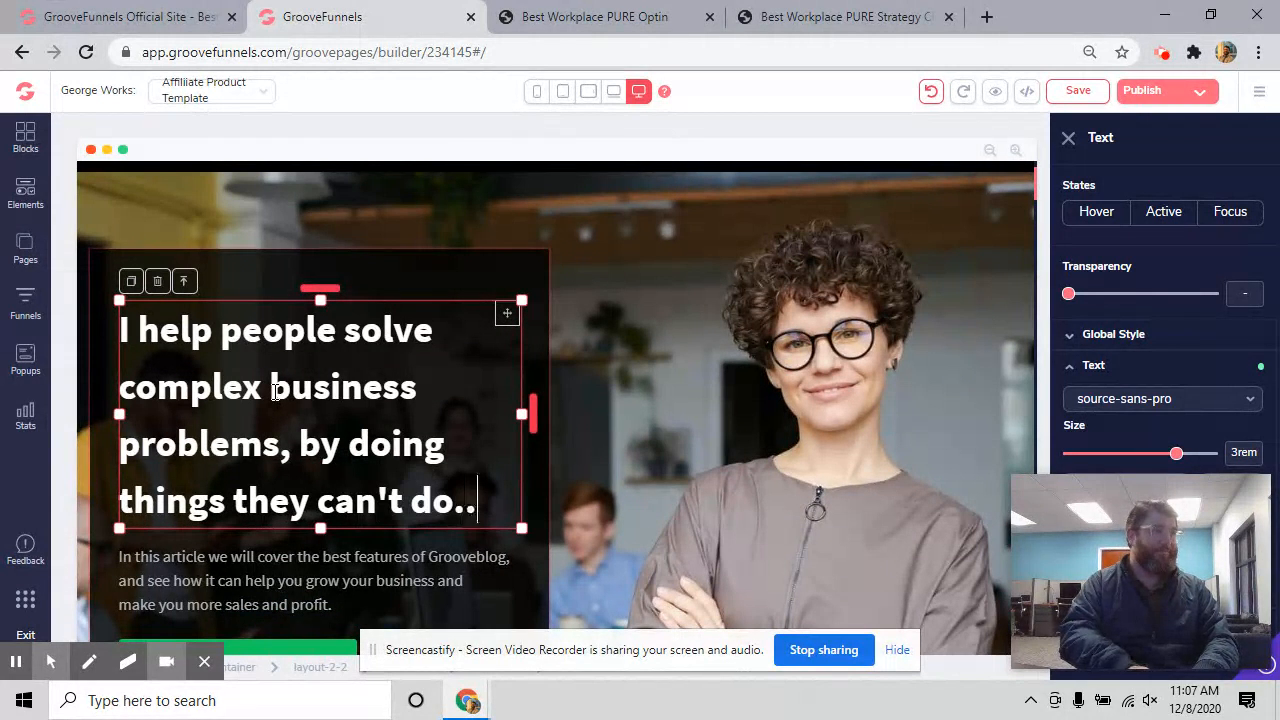
pyautogui.write('..')
pyautogui.press('BackSpace')
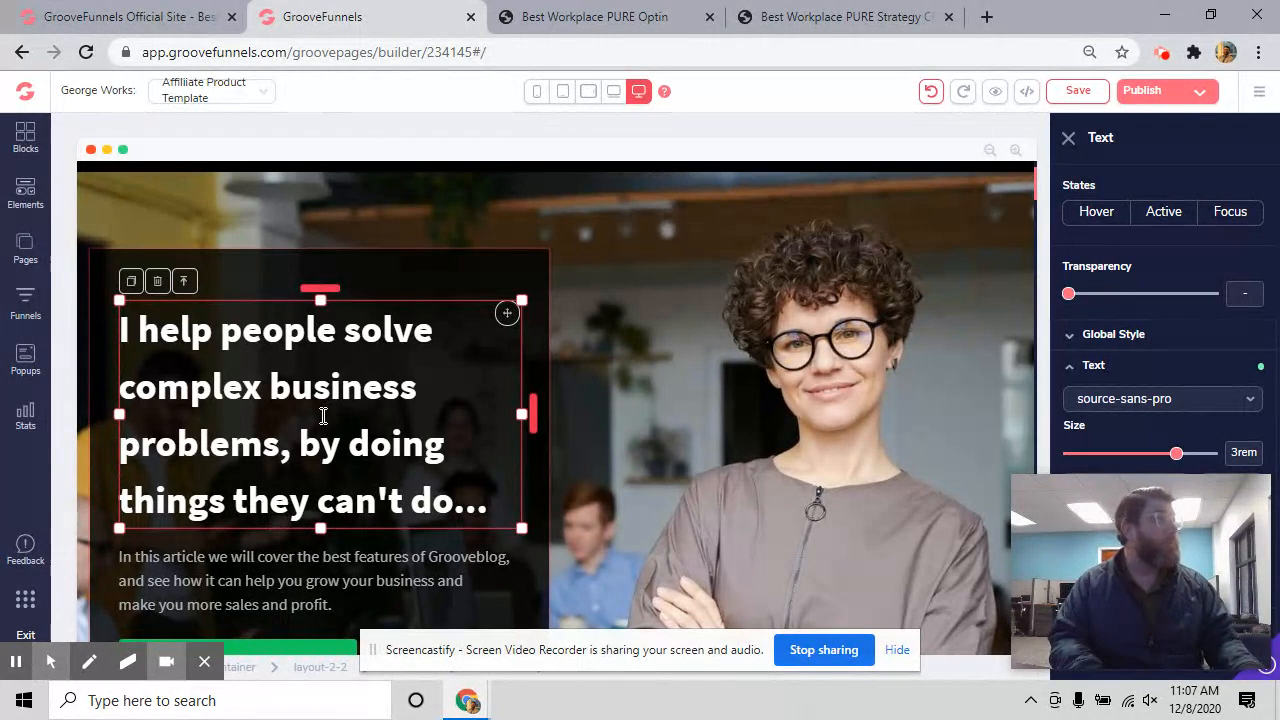
pyautogui.scroll(1, 320, 418)
pyautogui.scroll(-1, 320, 418)
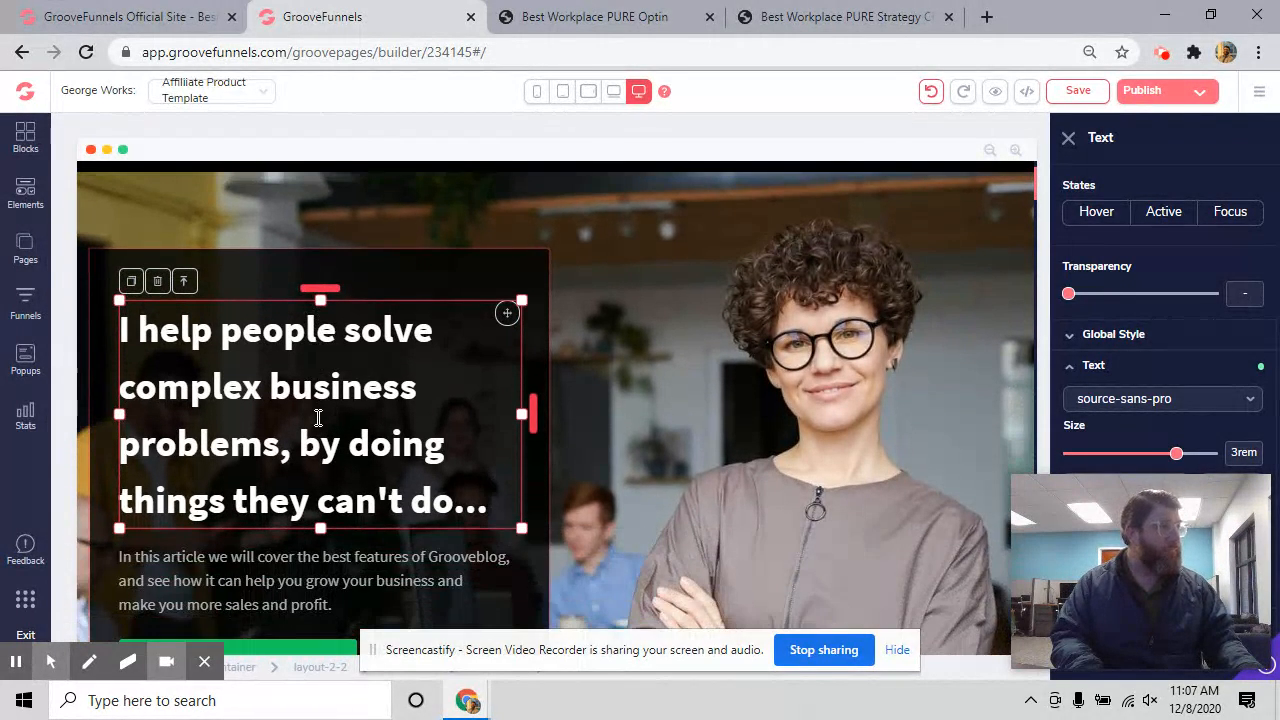
pyautogui.scroll(1, 318, 418)
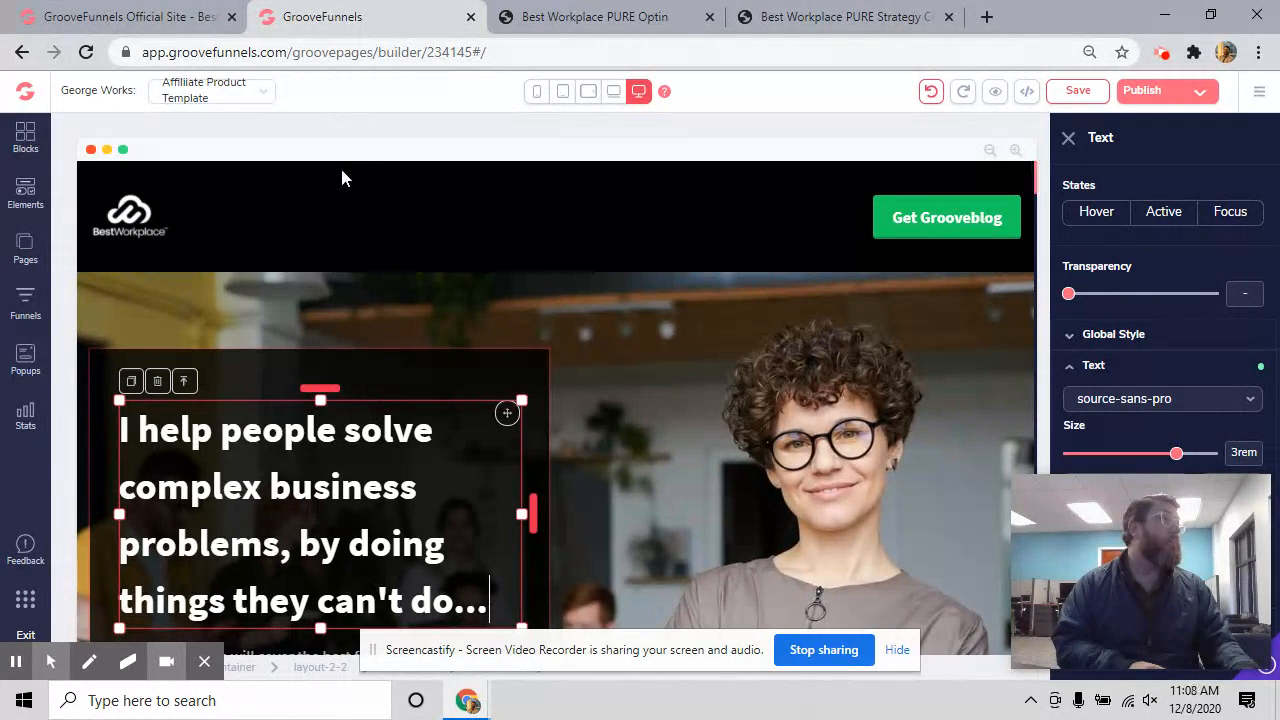
# Step: Review the published Best Workplace PURE opt-in page, including its URL, headline, call-to-action button and three feature columns
pyautogui.click(598, 24)
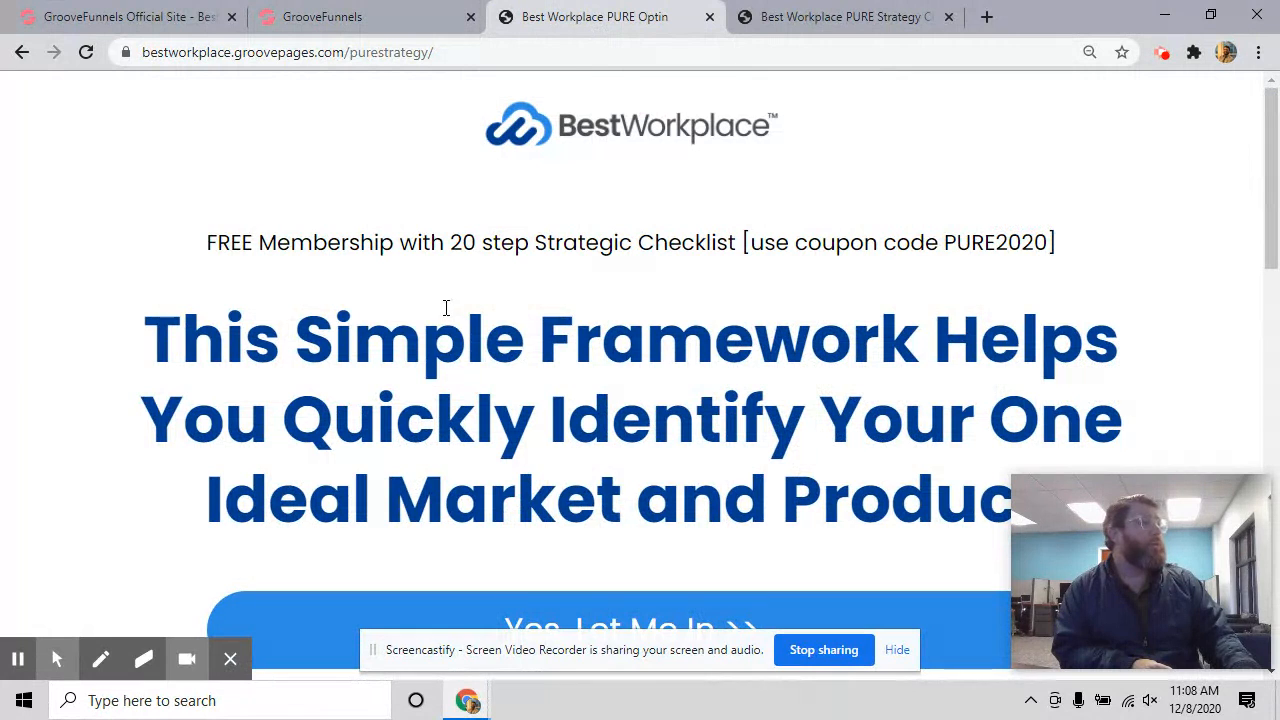
pyautogui.doubleClick(361, 52)
pyautogui.click(361, 52)
pyautogui.tripleClick(361, 52)
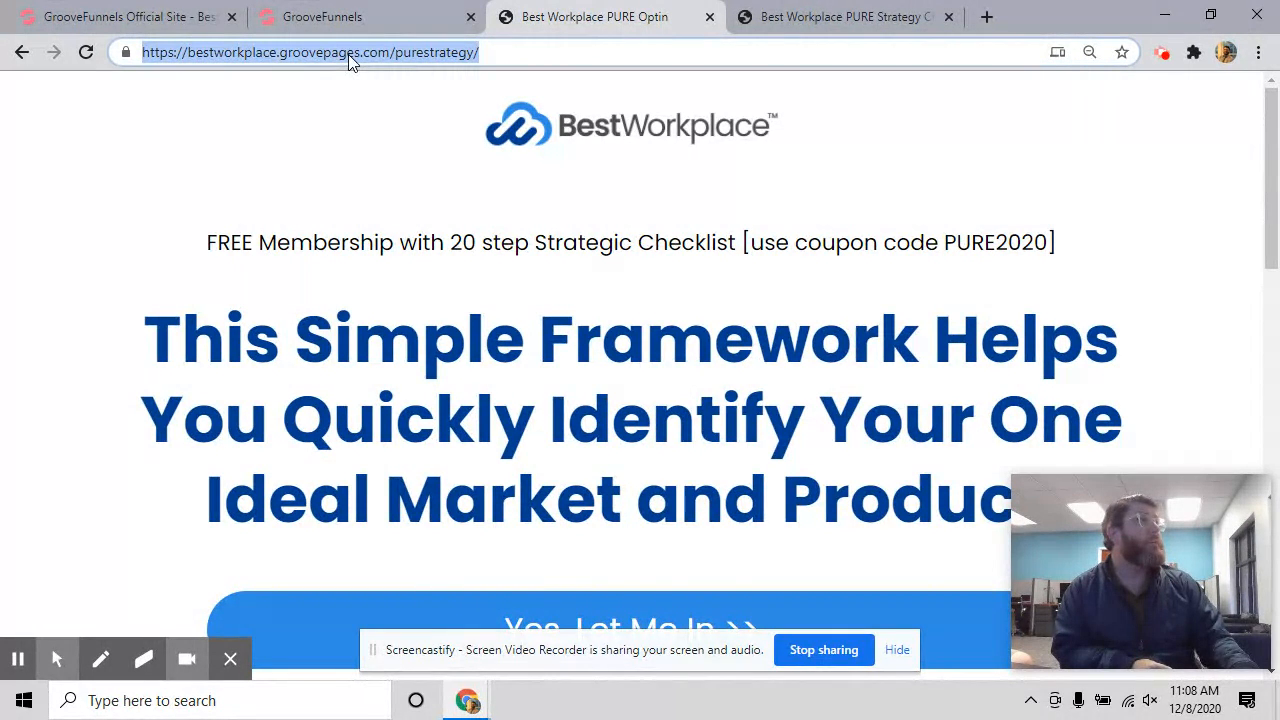
pyautogui.scroll(-2, 649, 277)
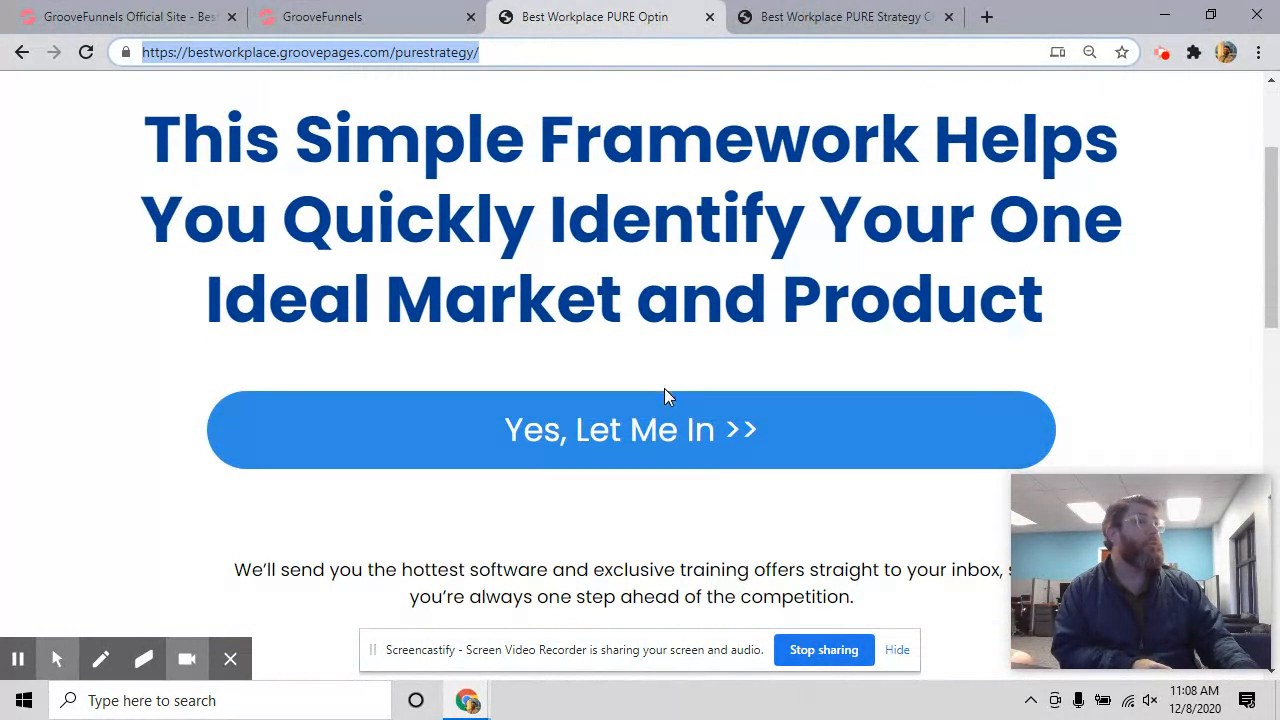
pyautogui.scroll(-6, 655, 418)
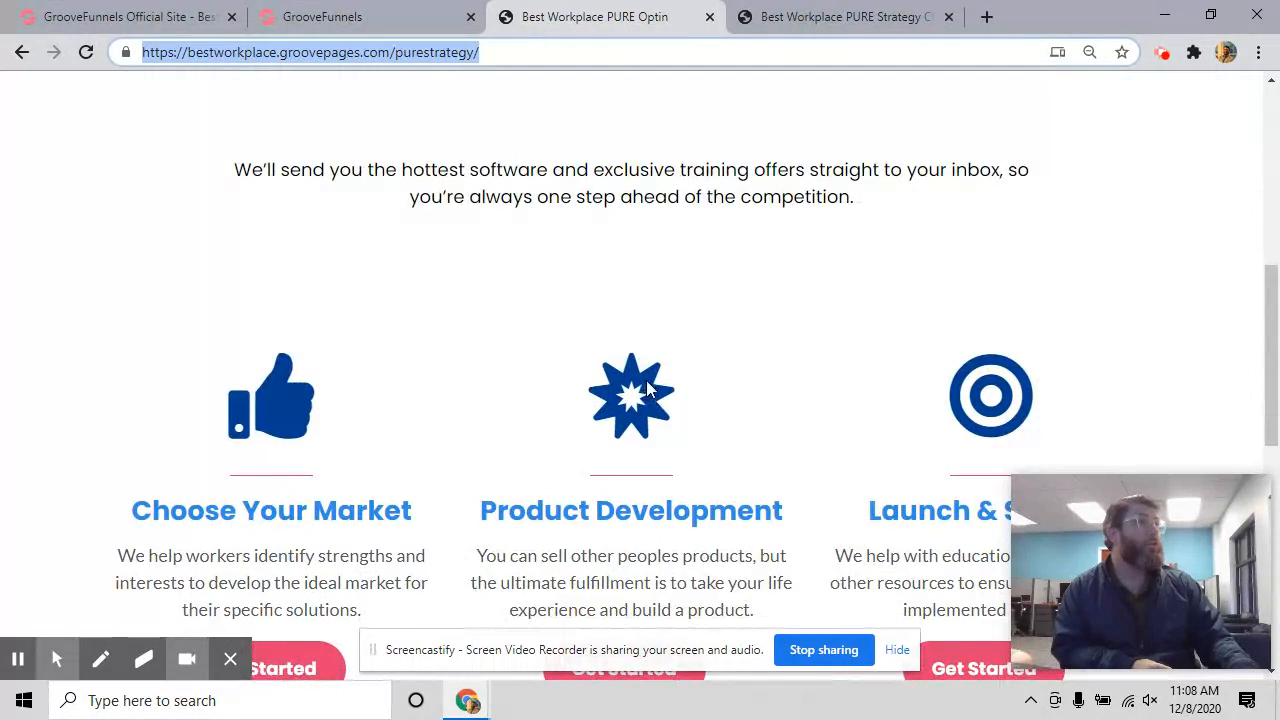
pyautogui.scroll(4, 637, 360)
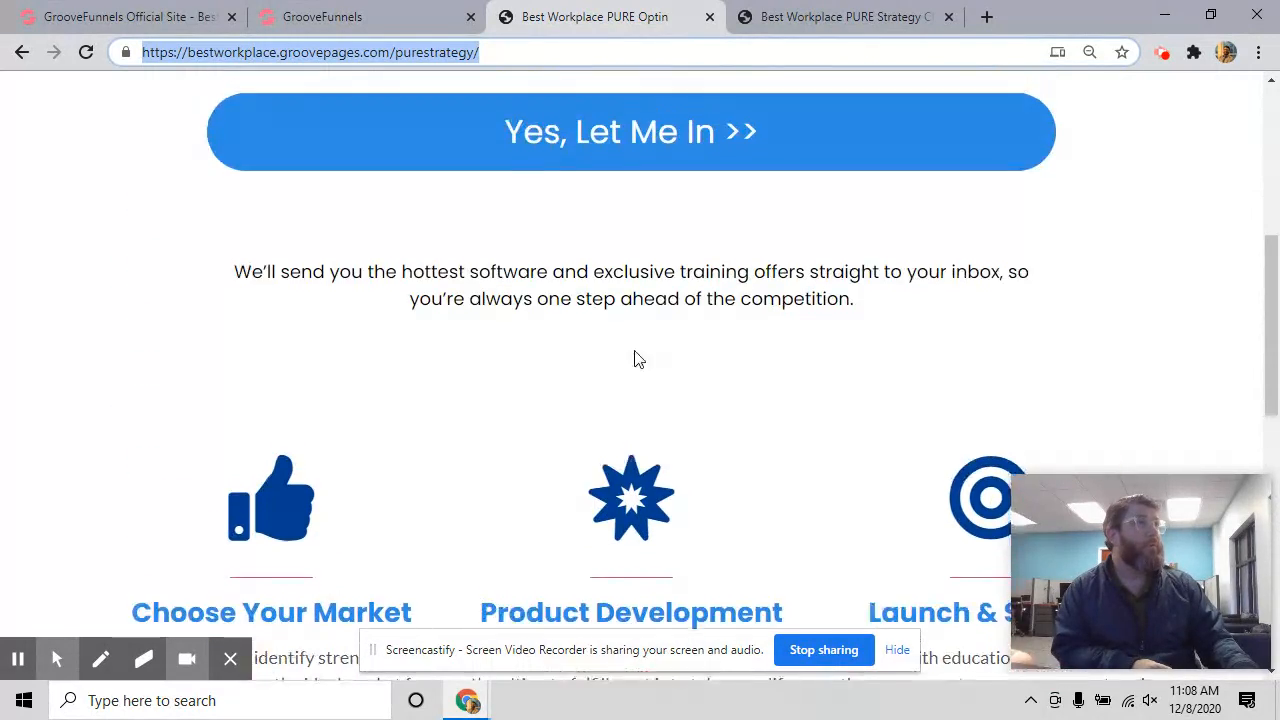
pyautogui.scroll(-3, 636, 350)
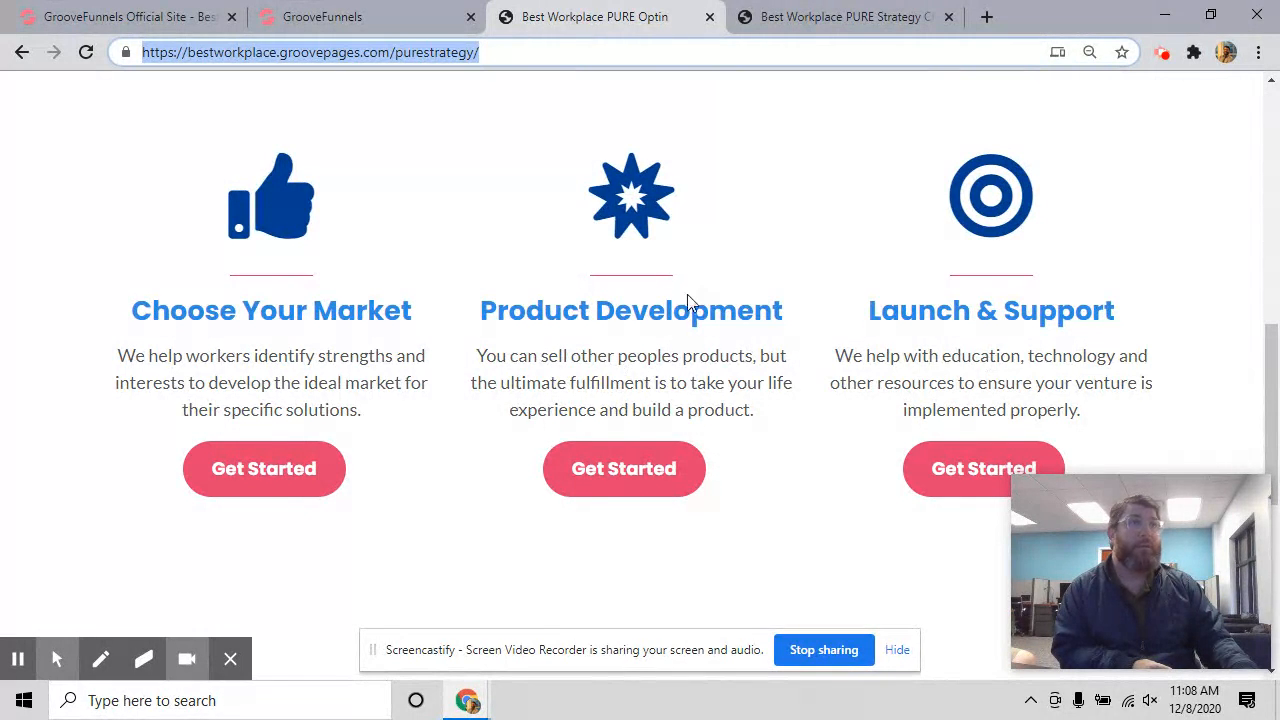
# Step: Open the email opt-in popup from the "Yes, Let Me In >>" call to action and close it without submitting
pyautogui.scroll(6, 631, 286)
pyautogui.scroll(-2, 638, 282)
pyautogui.scroll(-2, 638, 282)
pyautogui.click(654, 329)
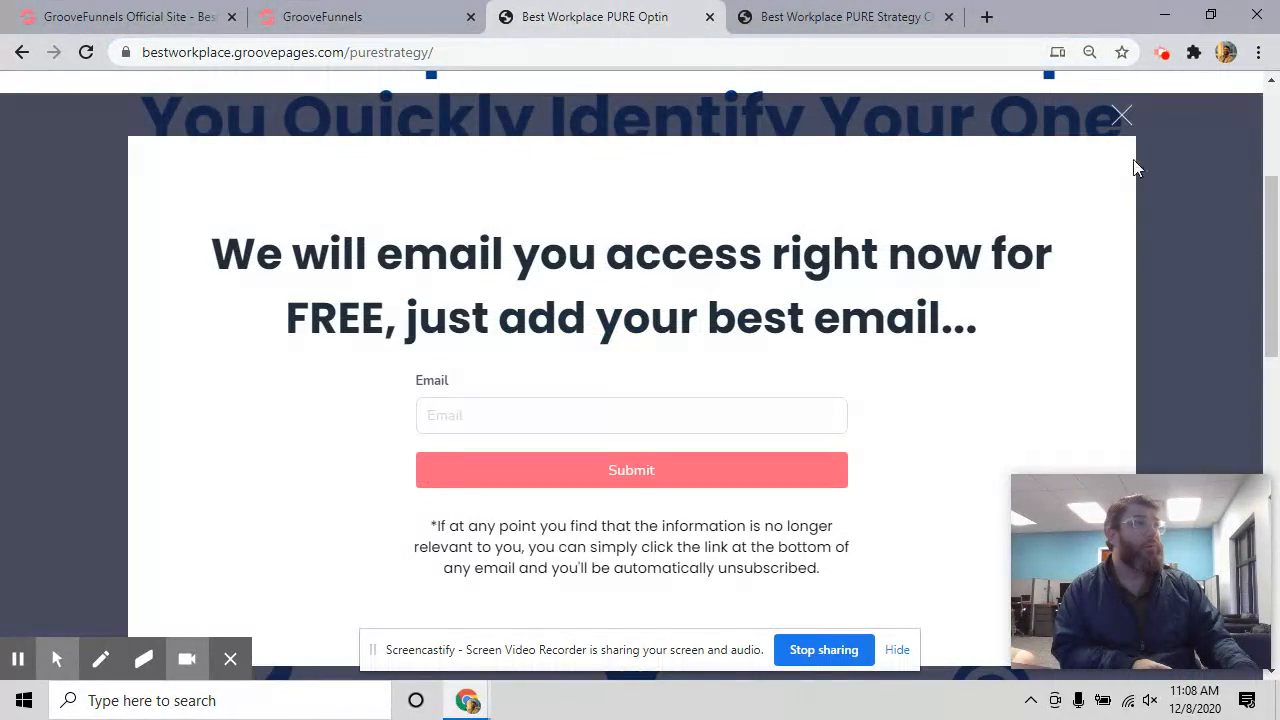
pyautogui.click(1120, 115)
pyautogui.scroll(3, 703, 266)
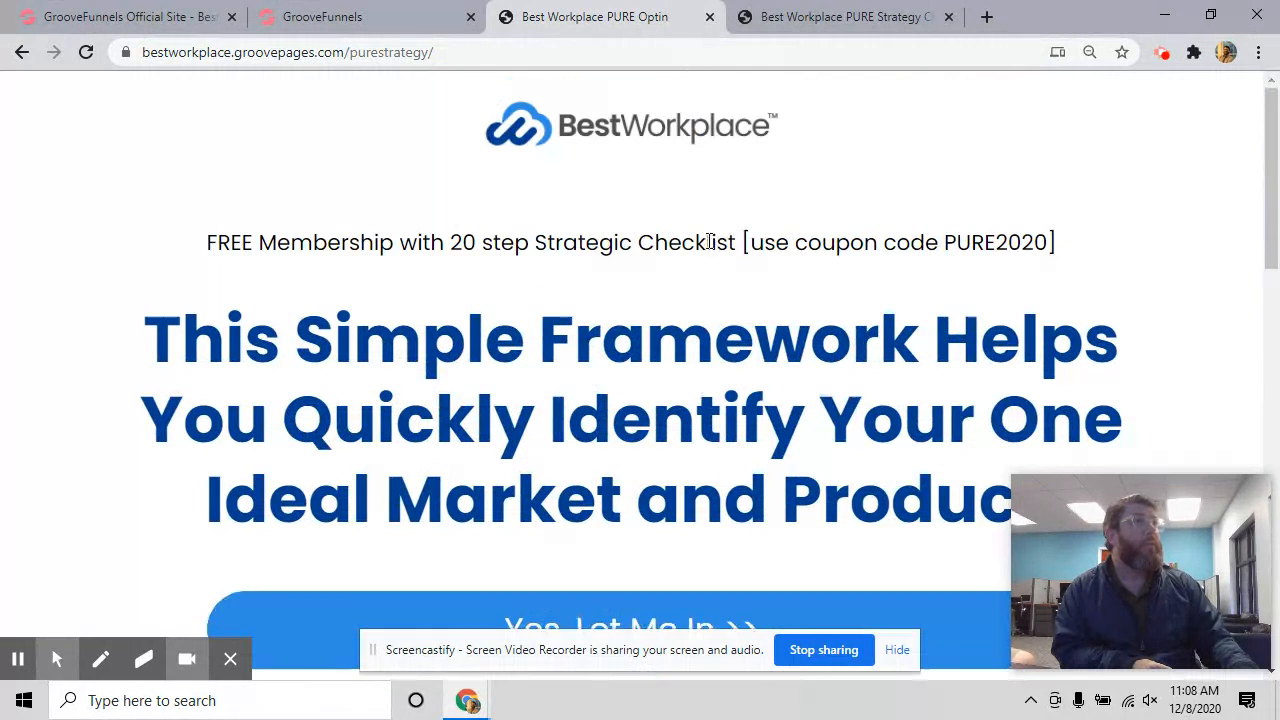
# Step: Switch to the PURE Strategy checklist page and look over its People, Understanding, Response and Execution sections
pyautogui.click(848, 17)
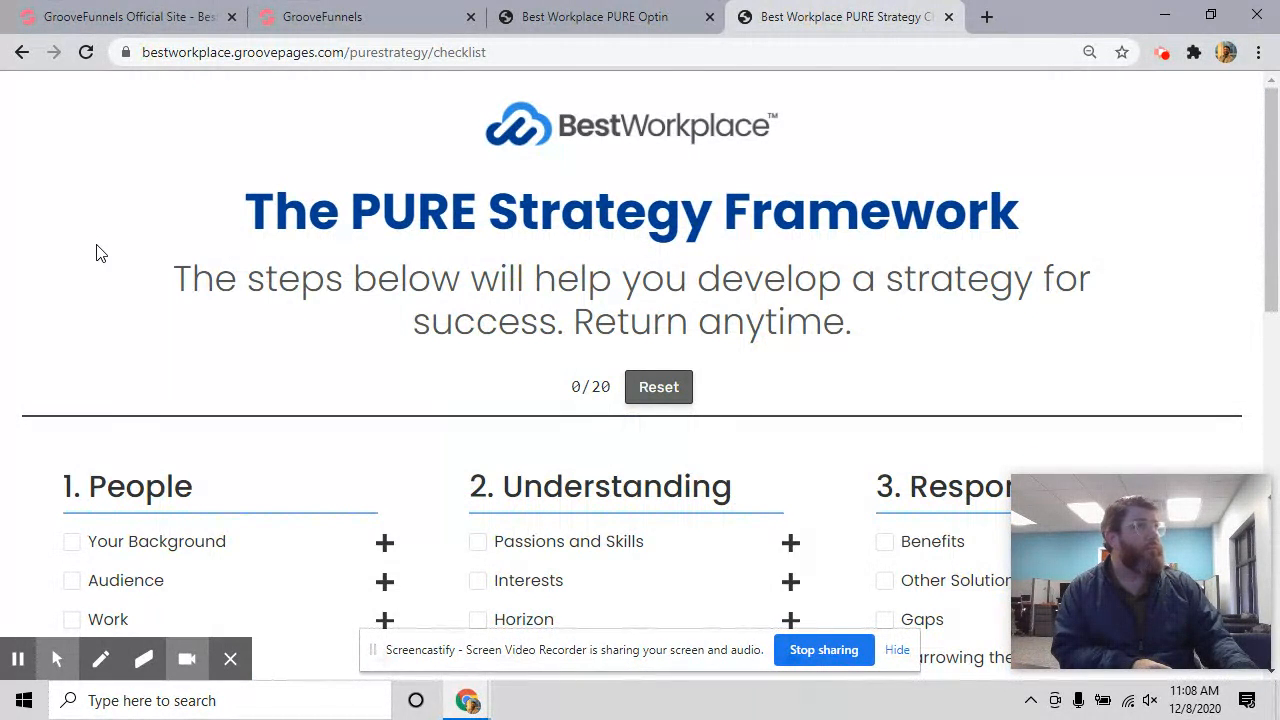
pyautogui.scroll(-2, 84, 254)
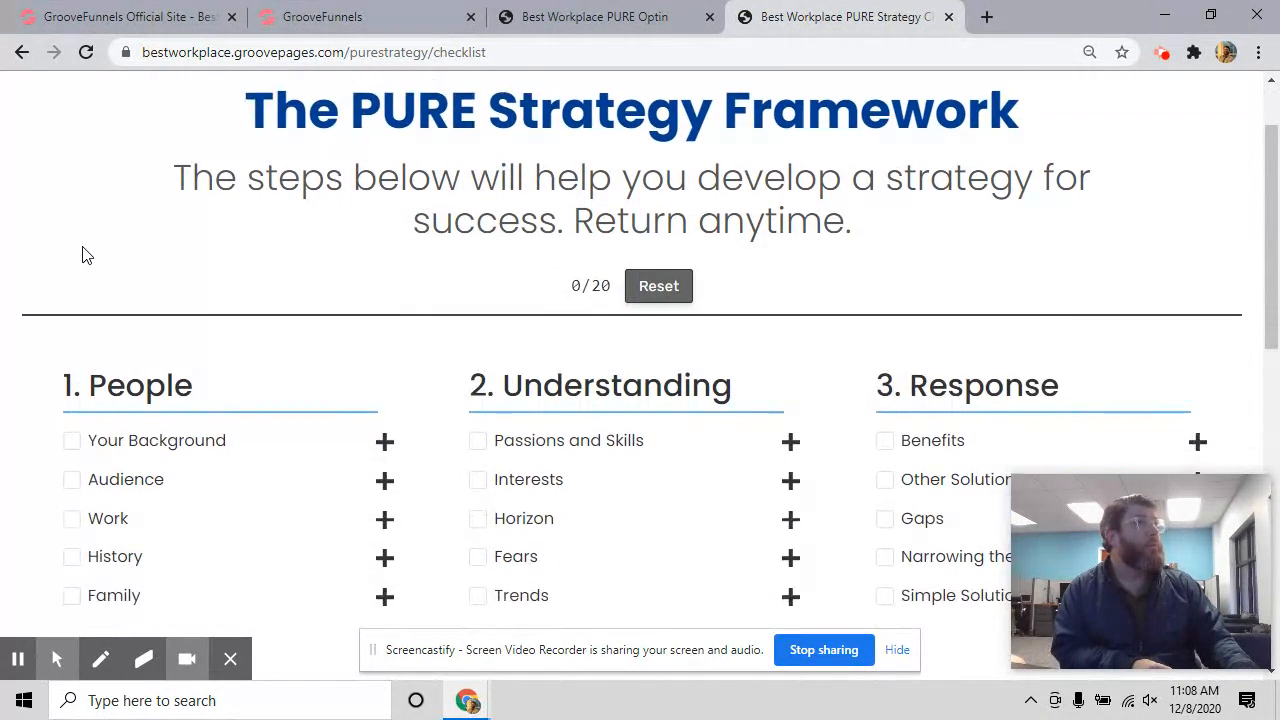
pyautogui.scroll(-1, 80, 248)
pyautogui.scroll(-1, 63, 251)
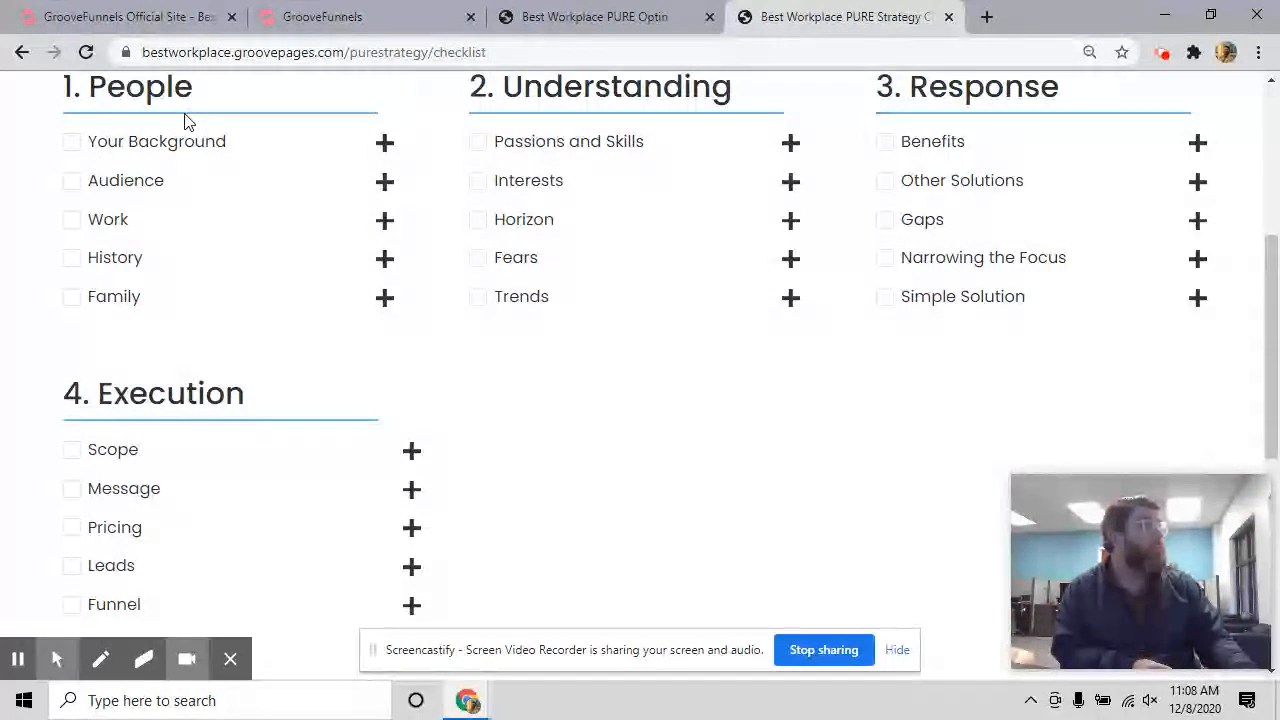
pyautogui.scroll(1, 180, 160)
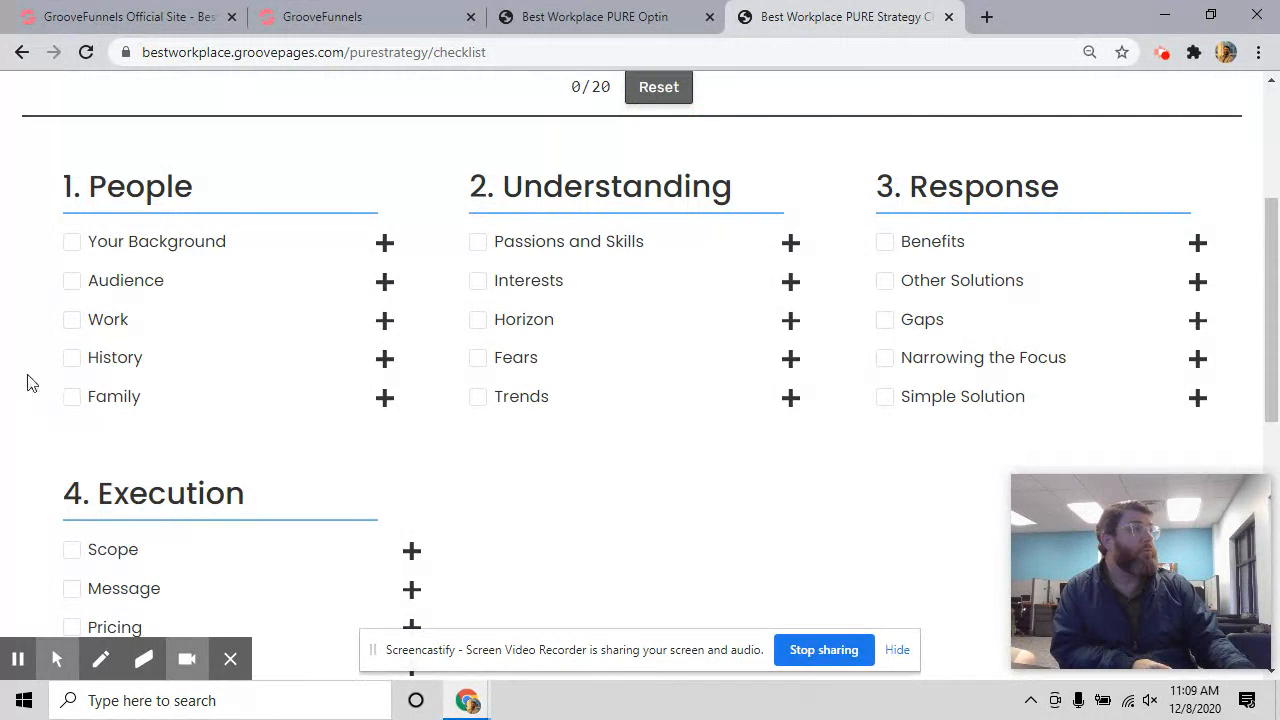
# Step: Expand and collapse the descriptions of Your Background and Audience in the People section
pyautogui.click(385, 245)
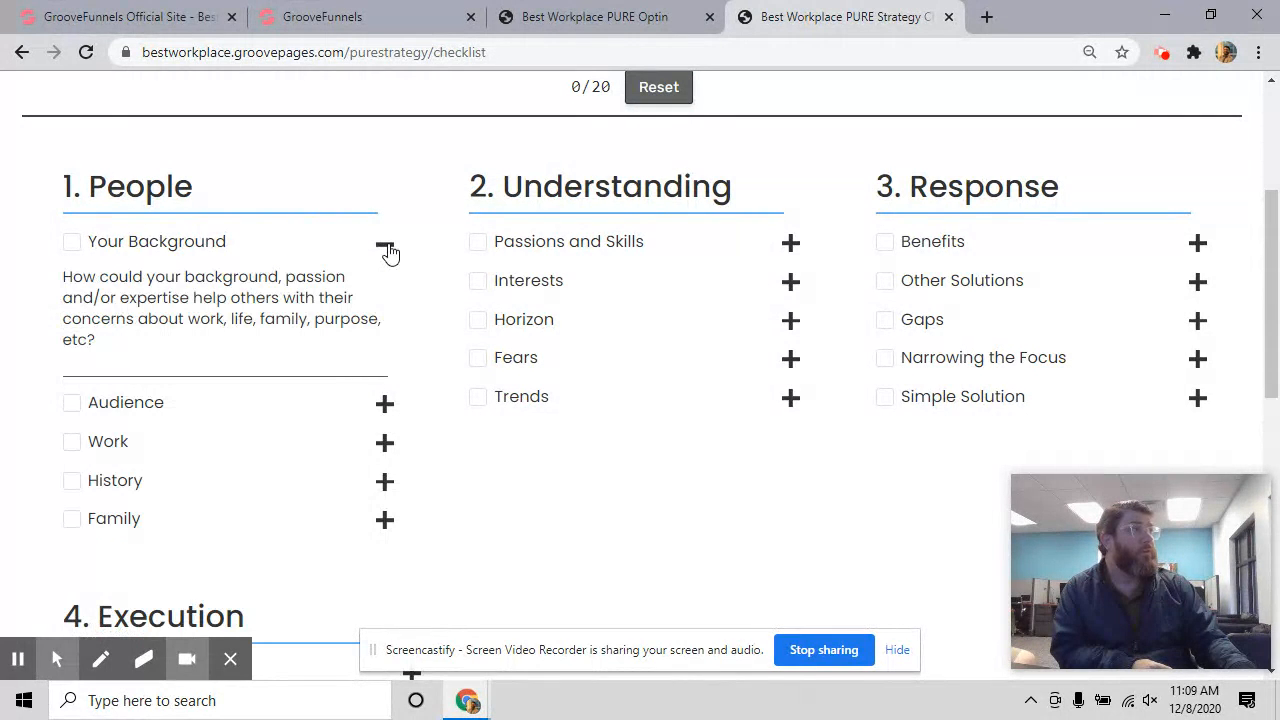
pyautogui.click(388, 250)
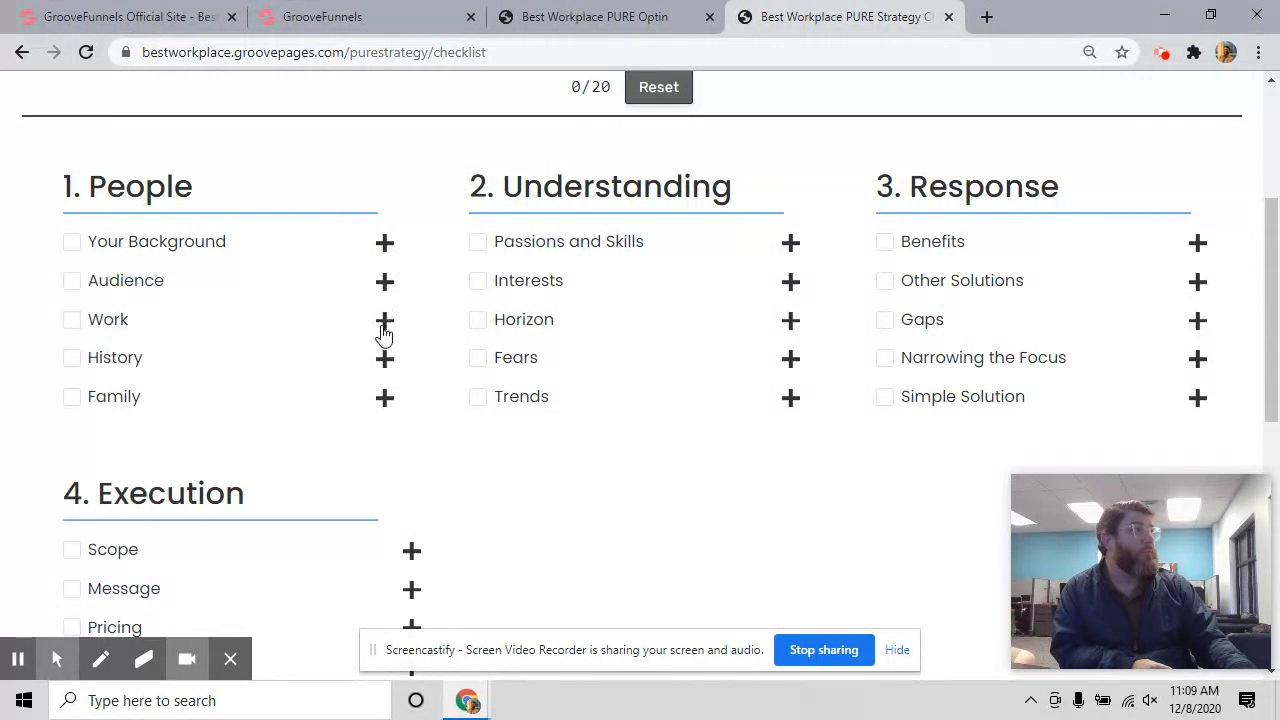
pyautogui.click(387, 283)
pyautogui.click(387, 283)
# Step: Try marking Your Background, Audience and Work as done in the People section, and clear all three again
pyautogui.click(72, 244)
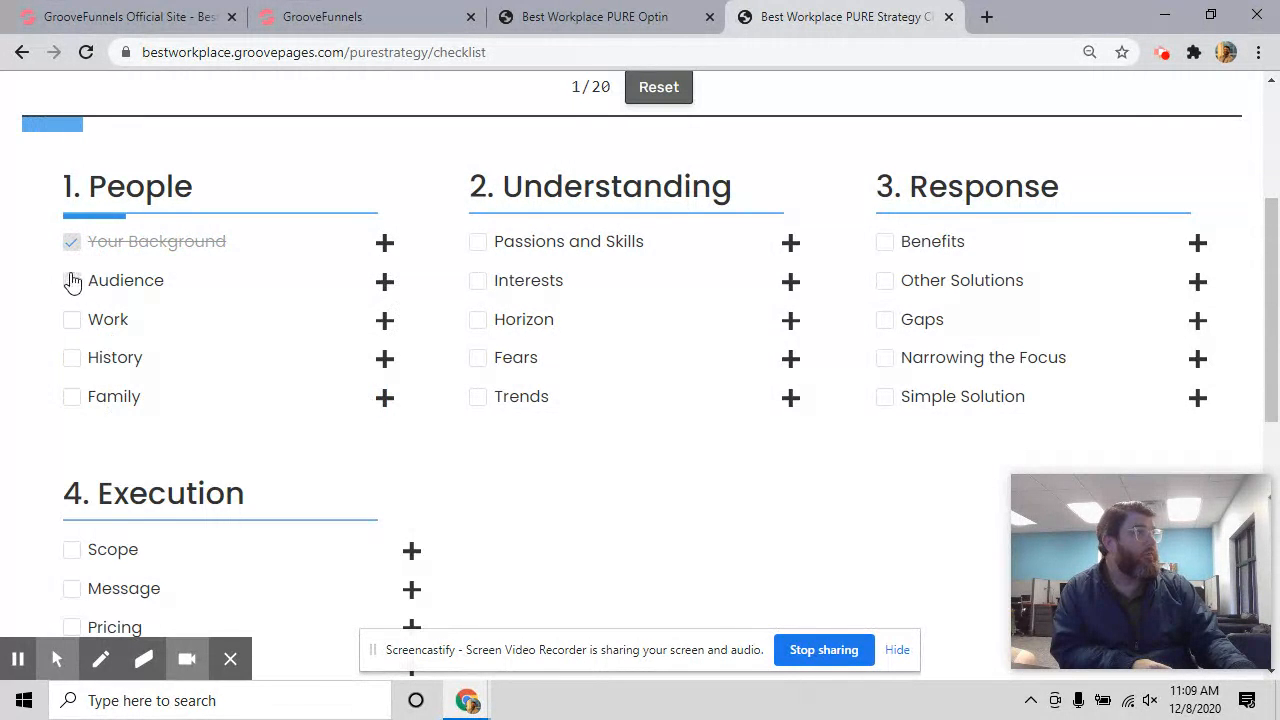
pyautogui.click(71, 280)
pyautogui.click(70, 320)
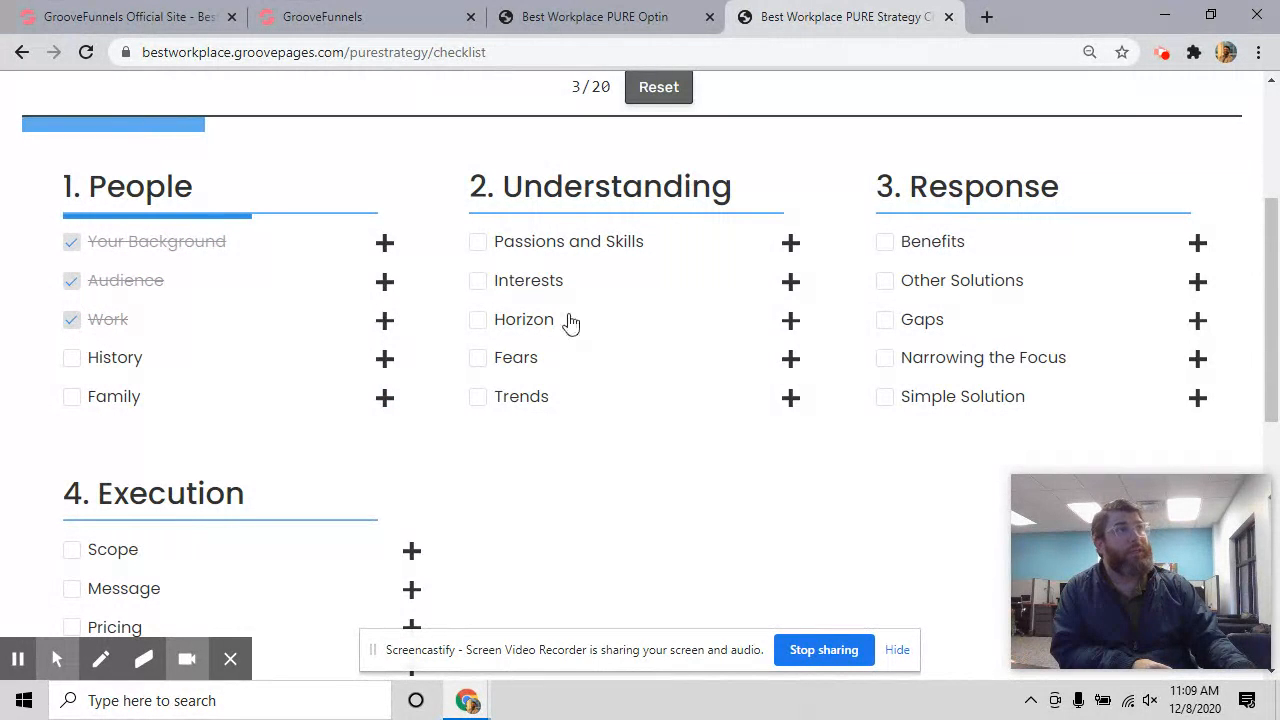
pyautogui.click(72, 243)
pyautogui.click(72, 280)
pyautogui.click(71, 320)
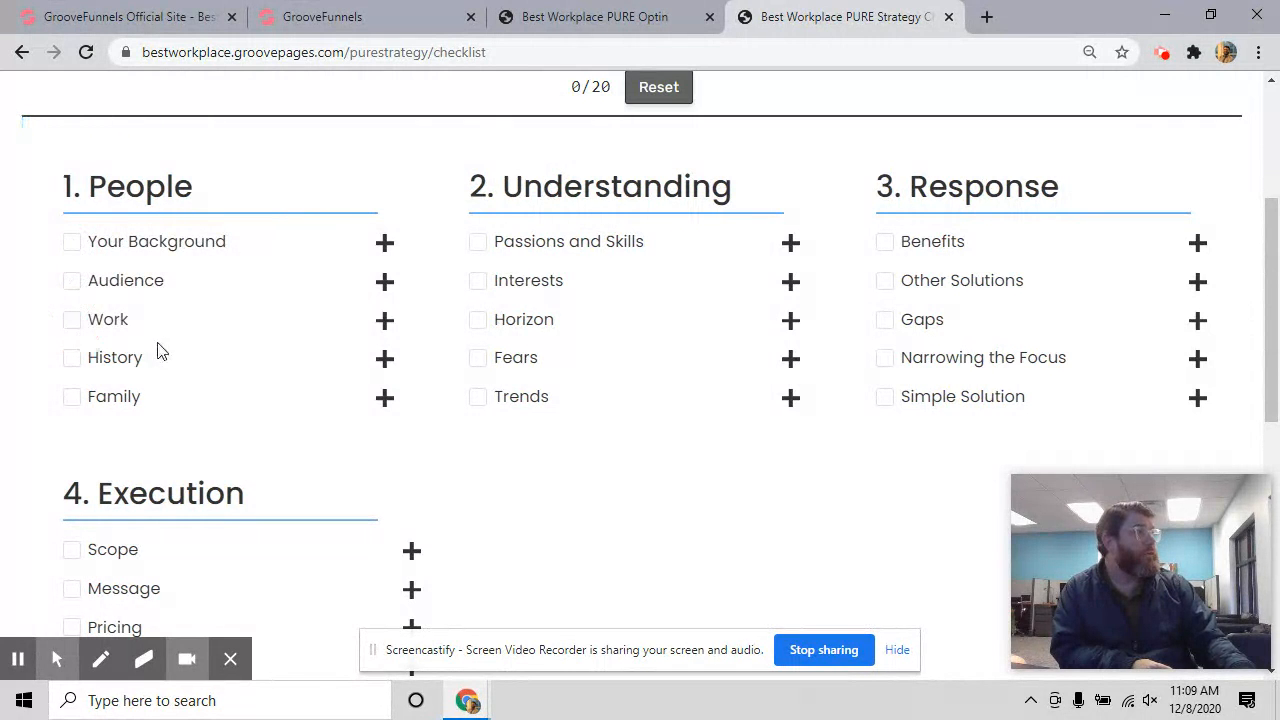
# Step: Read the Leads and Funnel guidance in the checklist's Execution section, and return to the PURE opt-in page
pyautogui.scroll(-2, 409, 420)
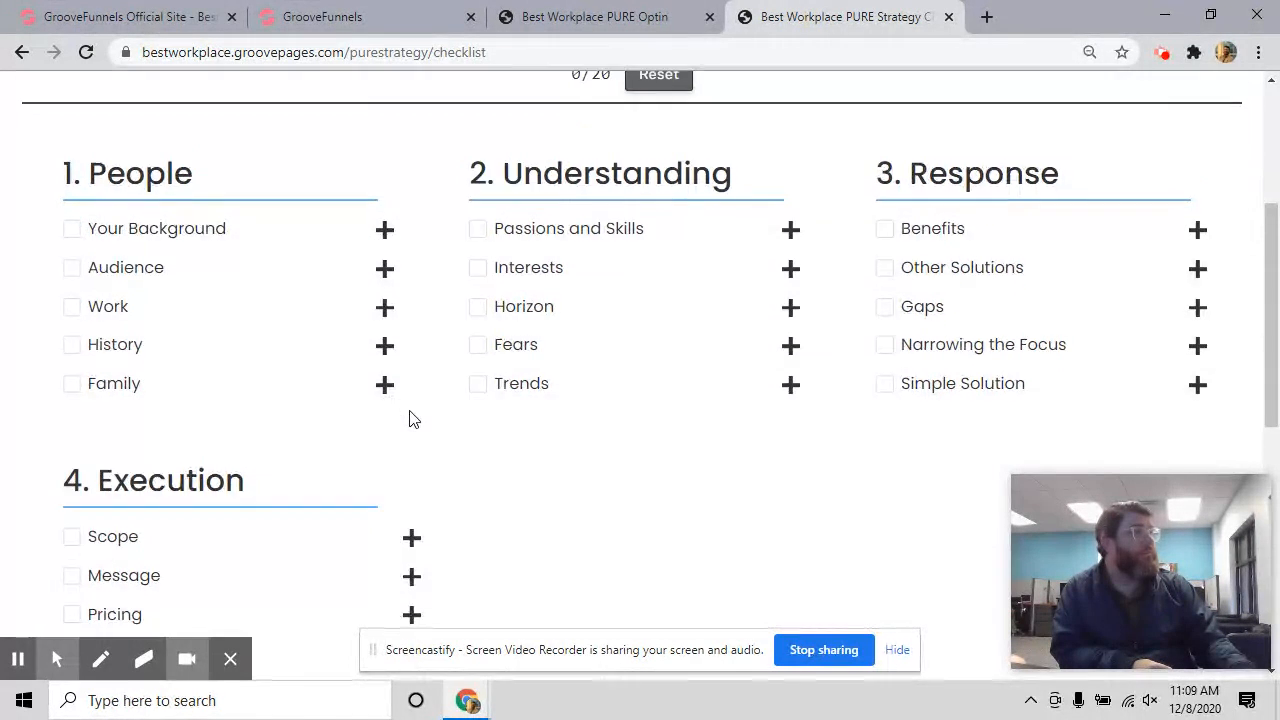
pyautogui.scroll(2, 409, 420)
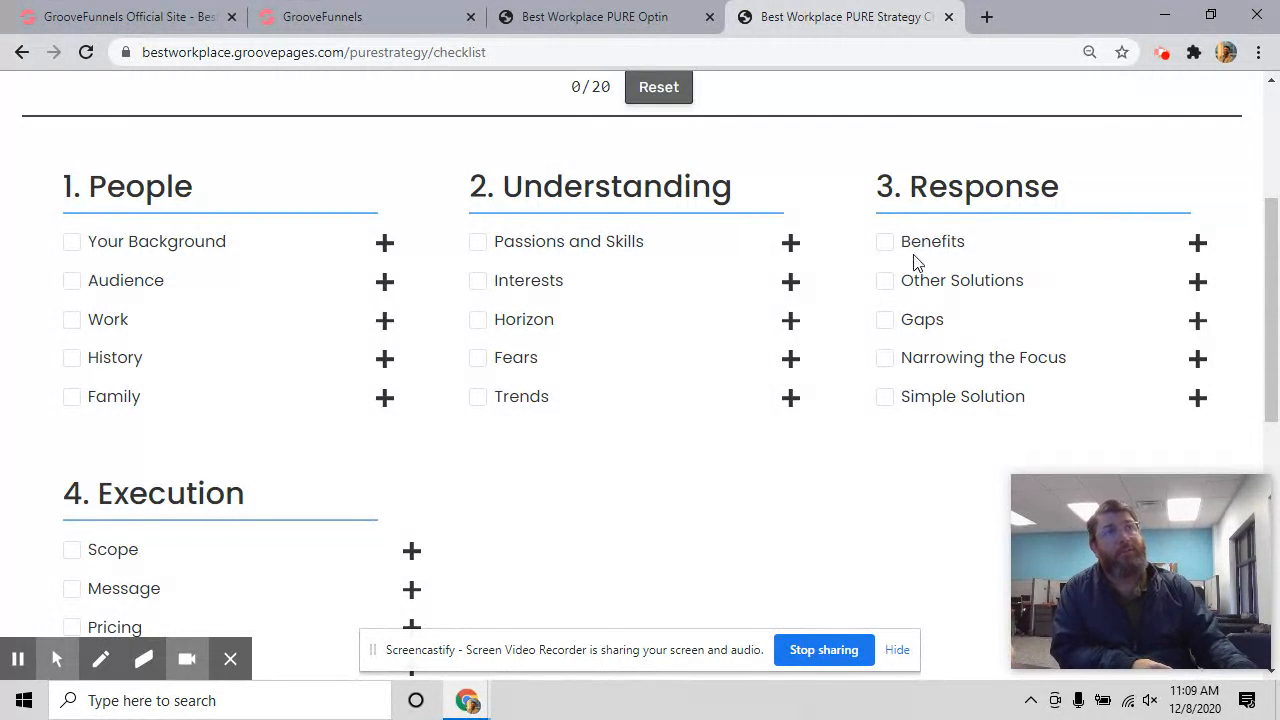
pyautogui.scroll(-2, 611, 323)
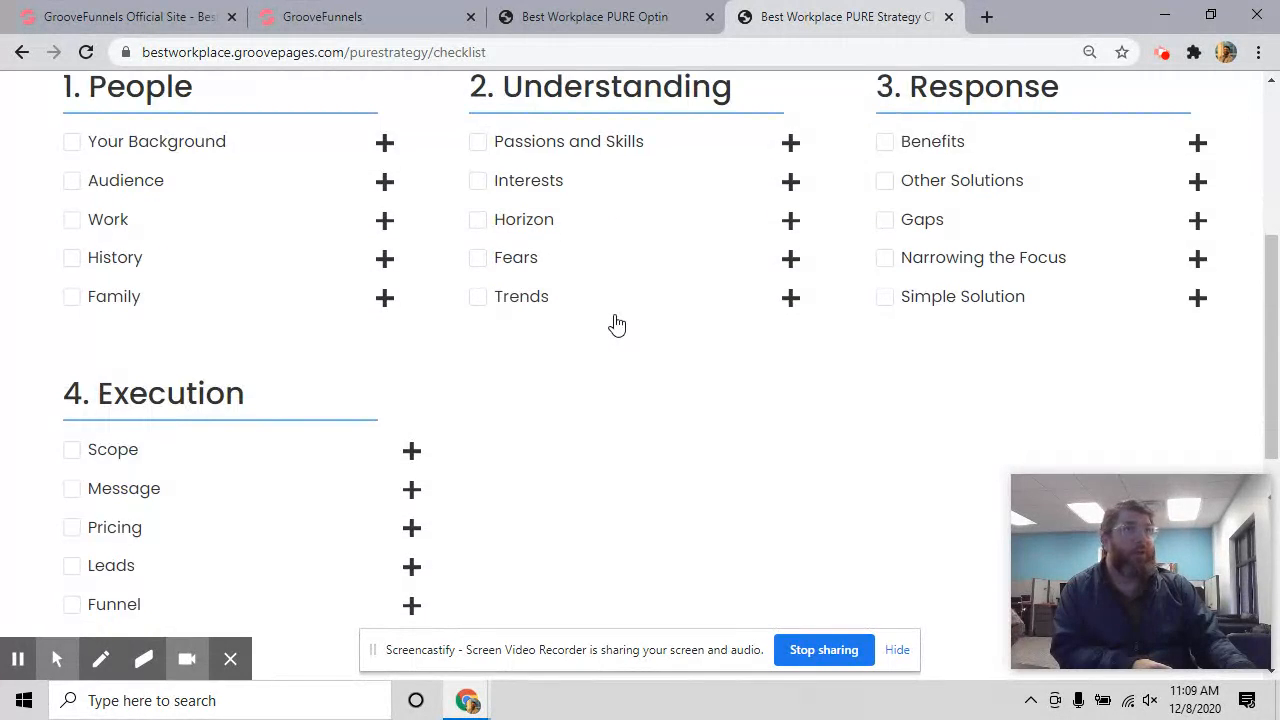
pyautogui.scroll(-1, 440, 330)
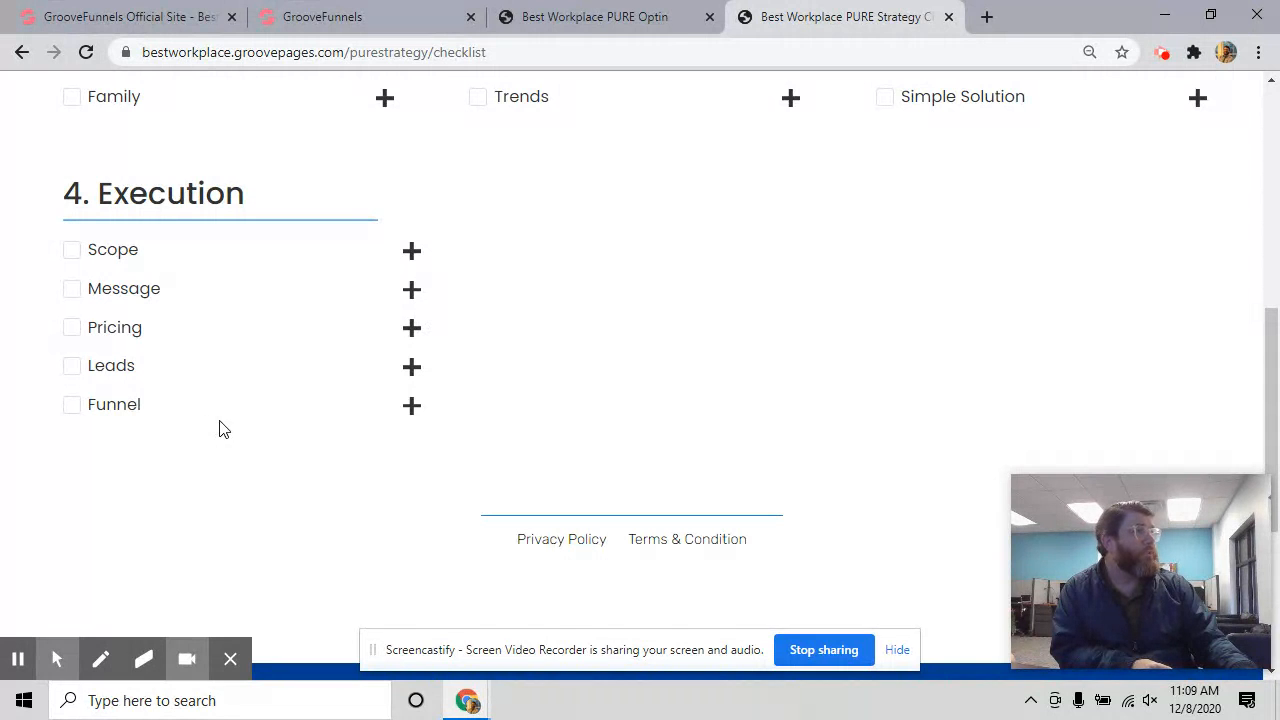
pyautogui.click(411, 369)
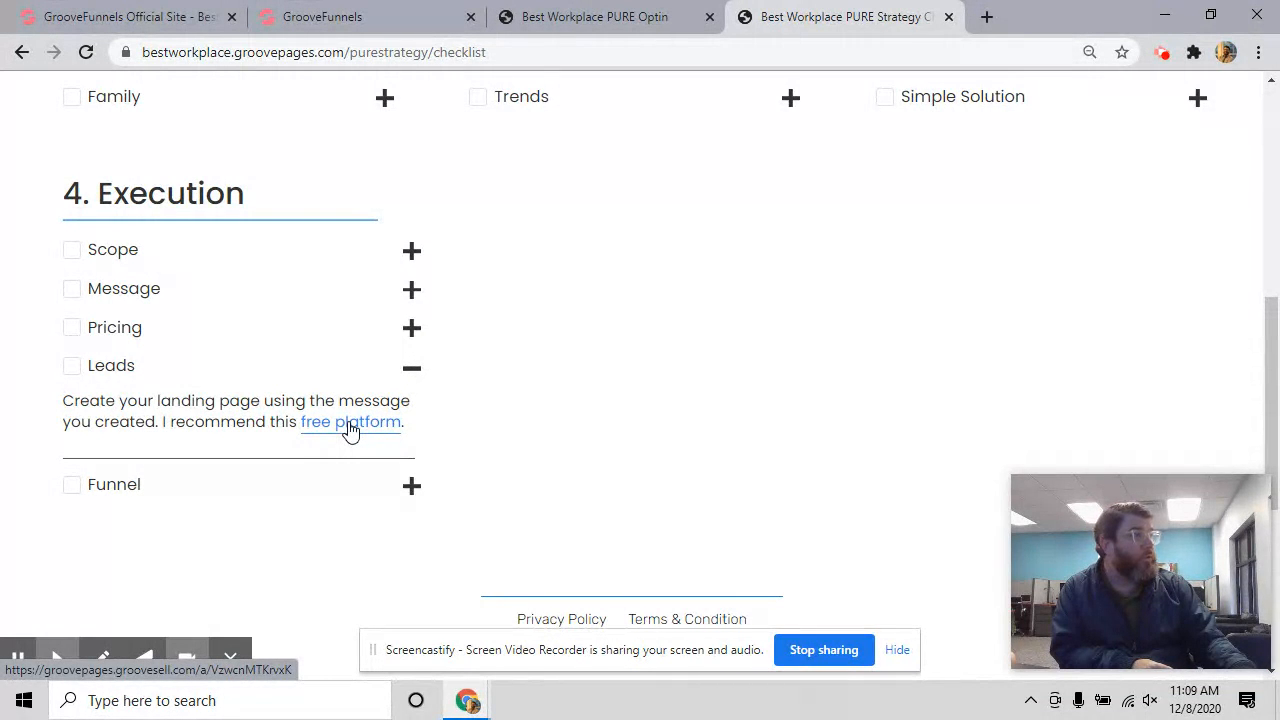
pyautogui.click(410, 485)
pyautogui.scroll(-2, 300, 466)
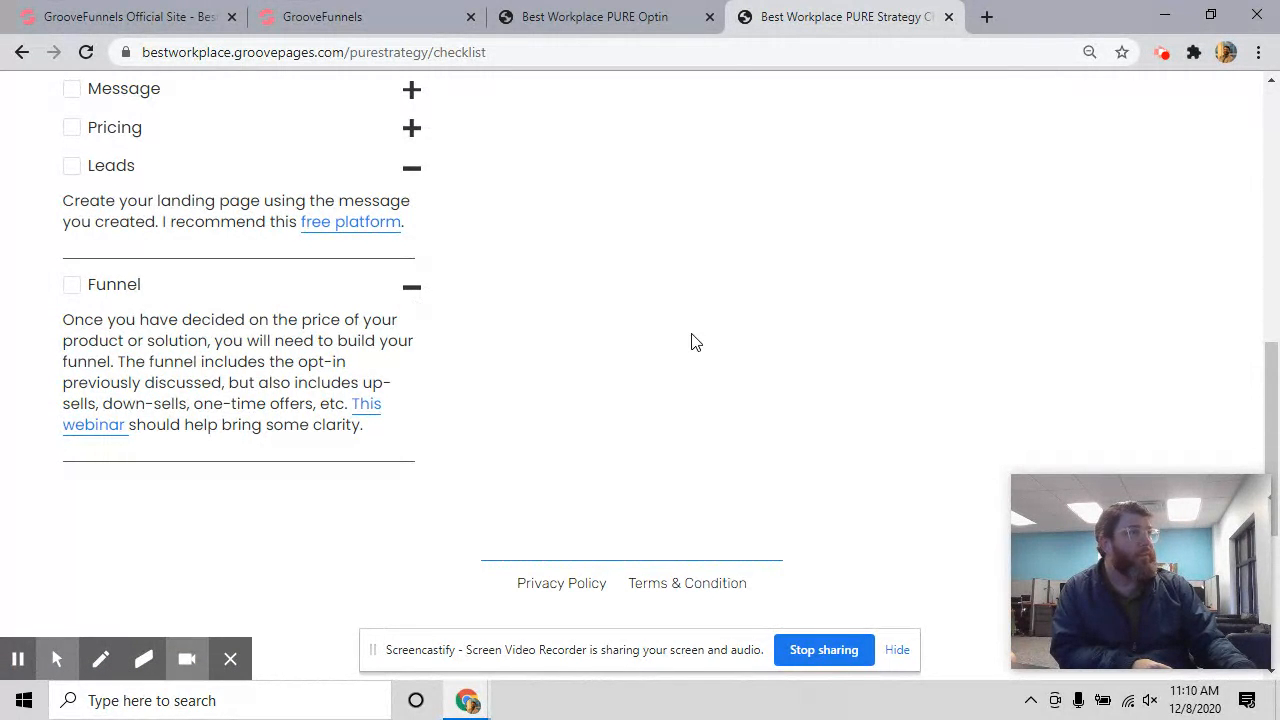
pyautogui.press('Home')
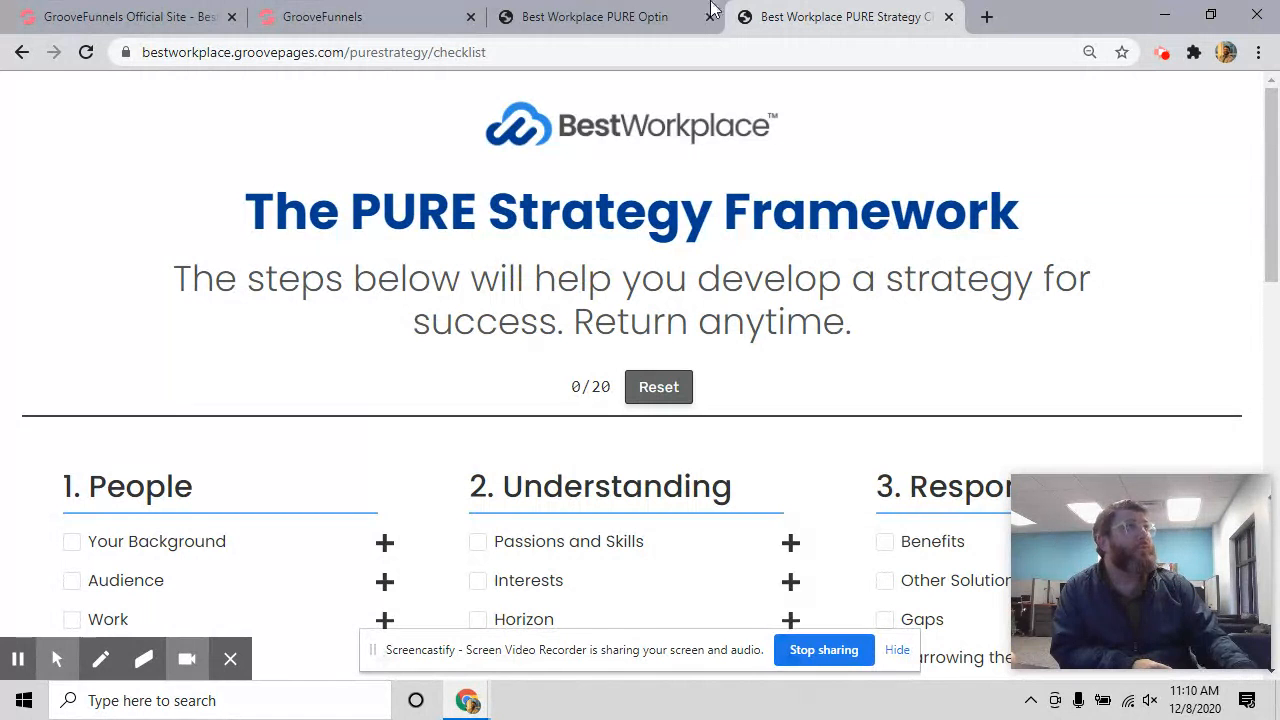
pyautogui.click(607, 17)
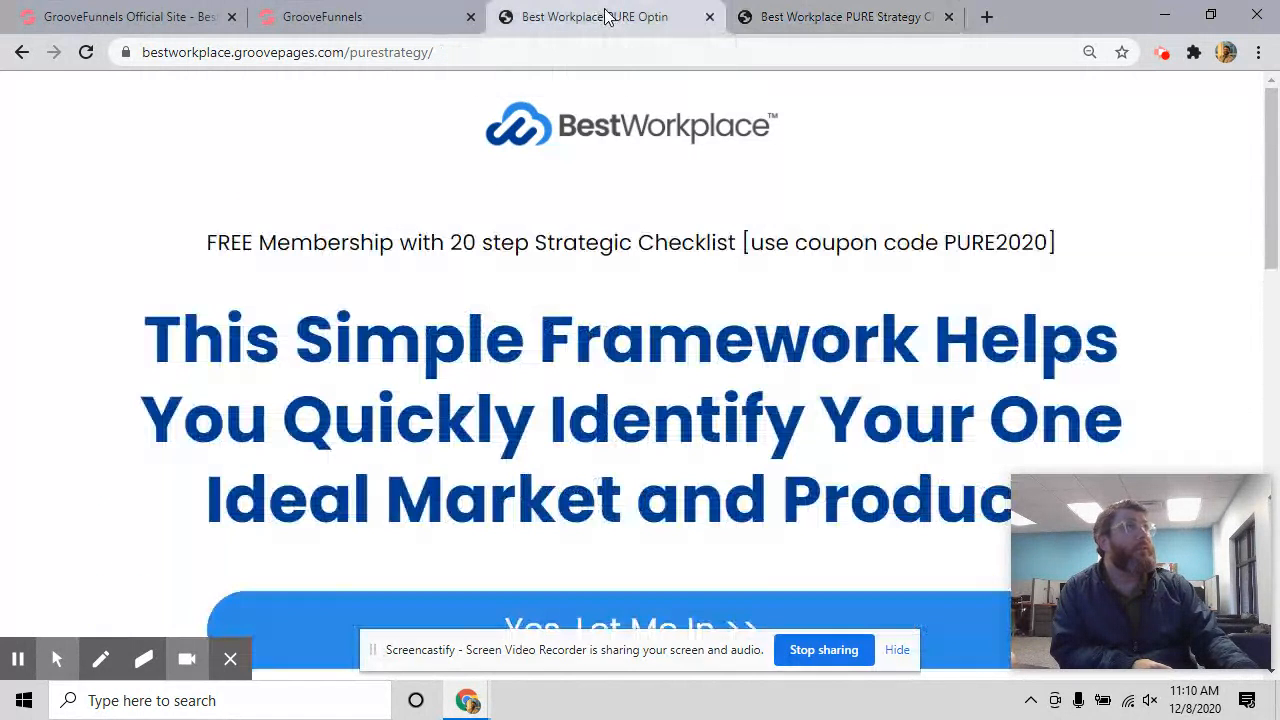
# Step: Return to the GroovePages builder and save the Affiliate Product Template page
pyautogui.click(364, 20)
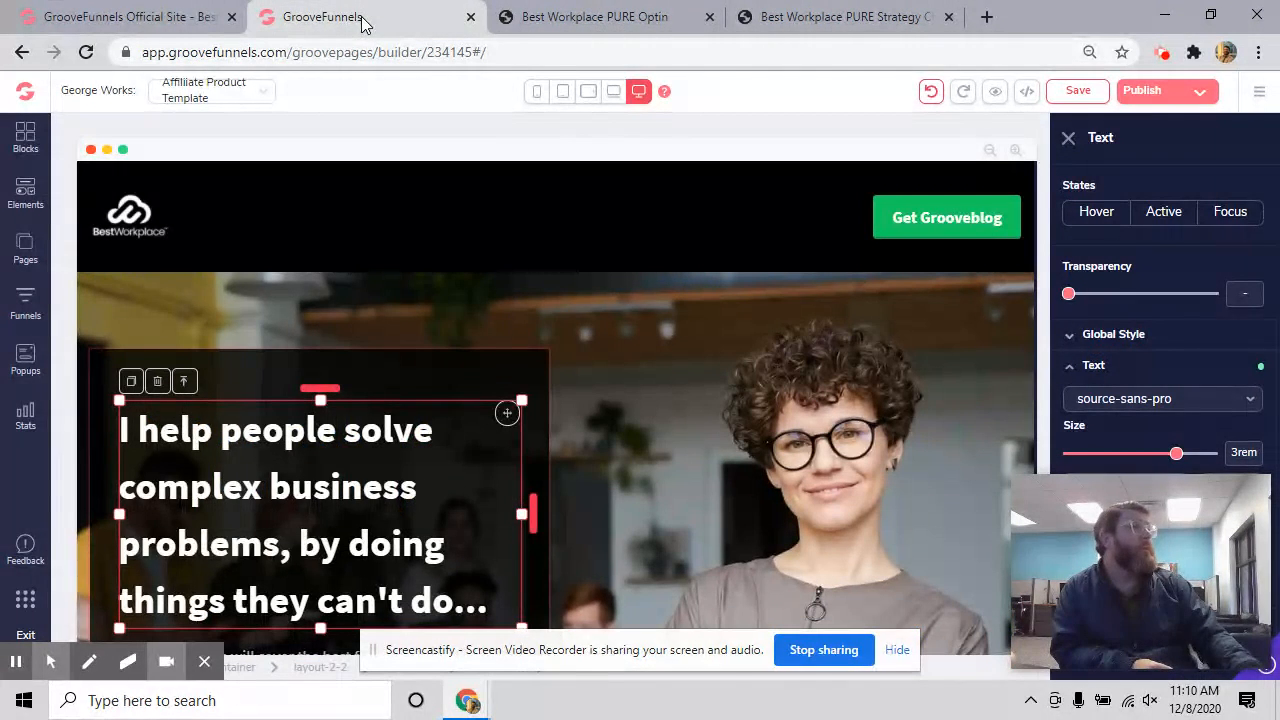
pyautogui.click(1077, 93)
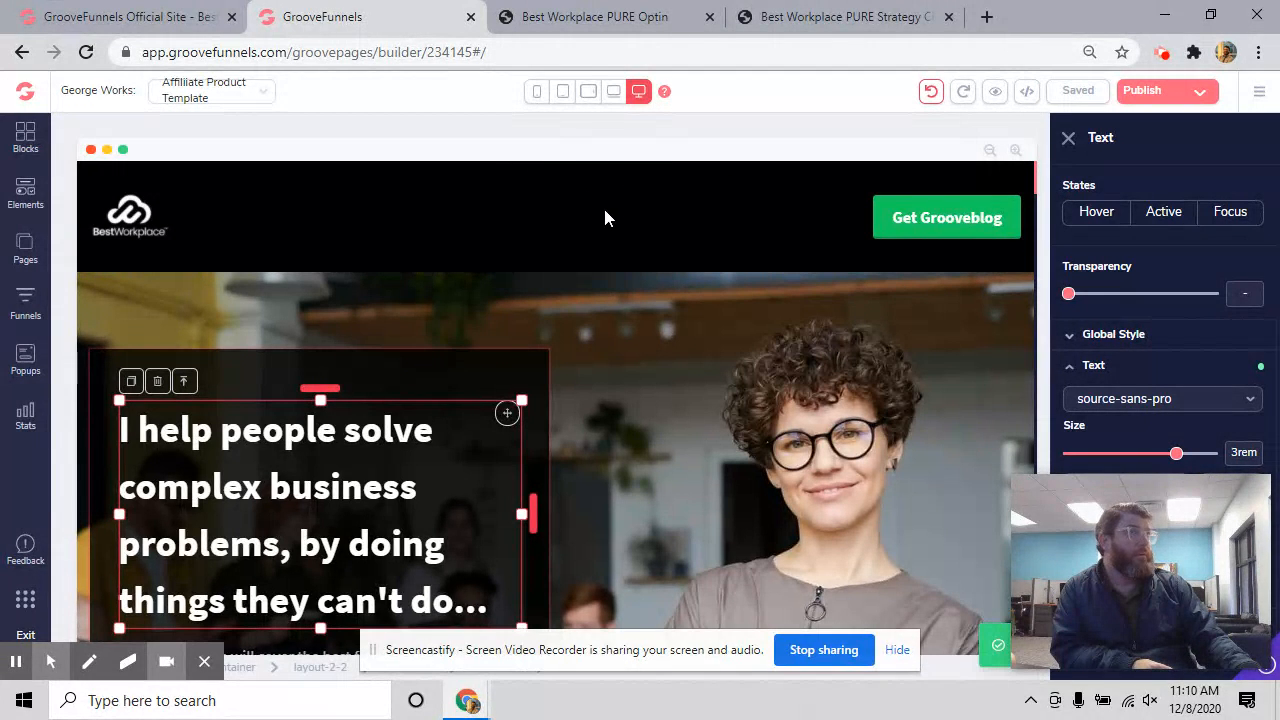
# Step: Check the hero section in the phone, tablet, landscape tablet and laptop layouts, and return to the desktop layout
pyautogui.scroll(-4, 598, 217)
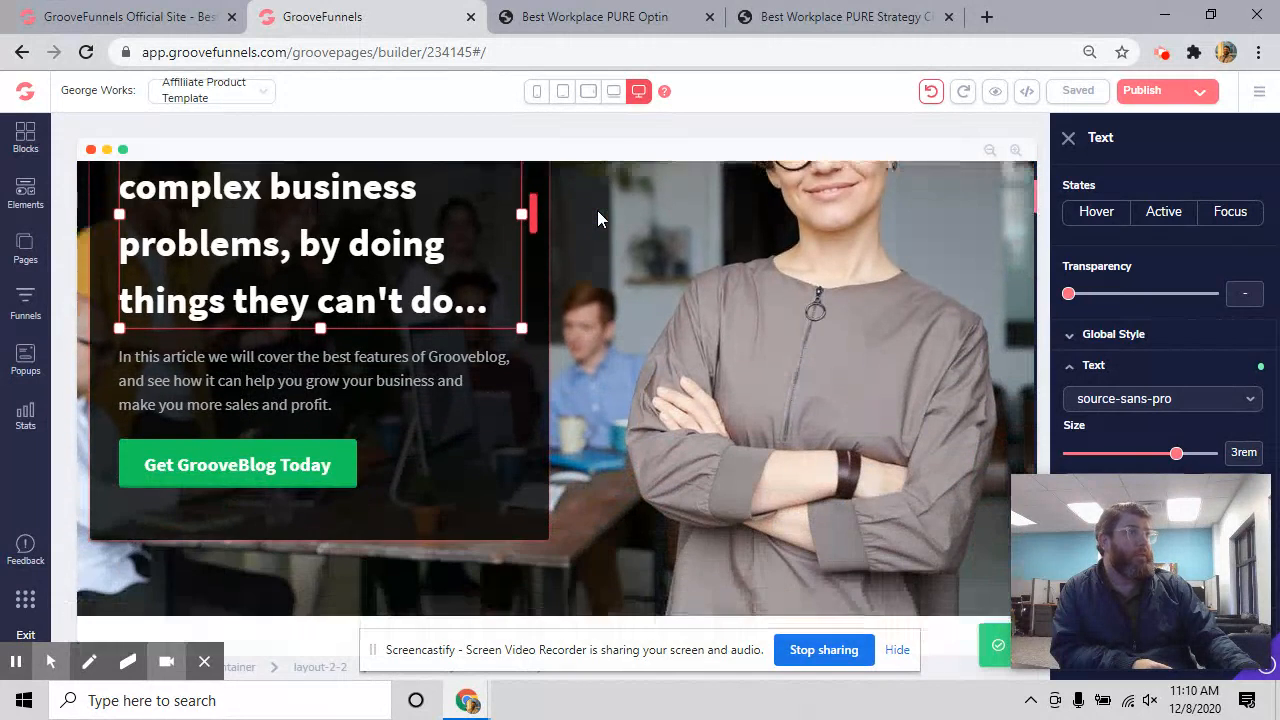
pyautogui.scroll(2, 597, 210)
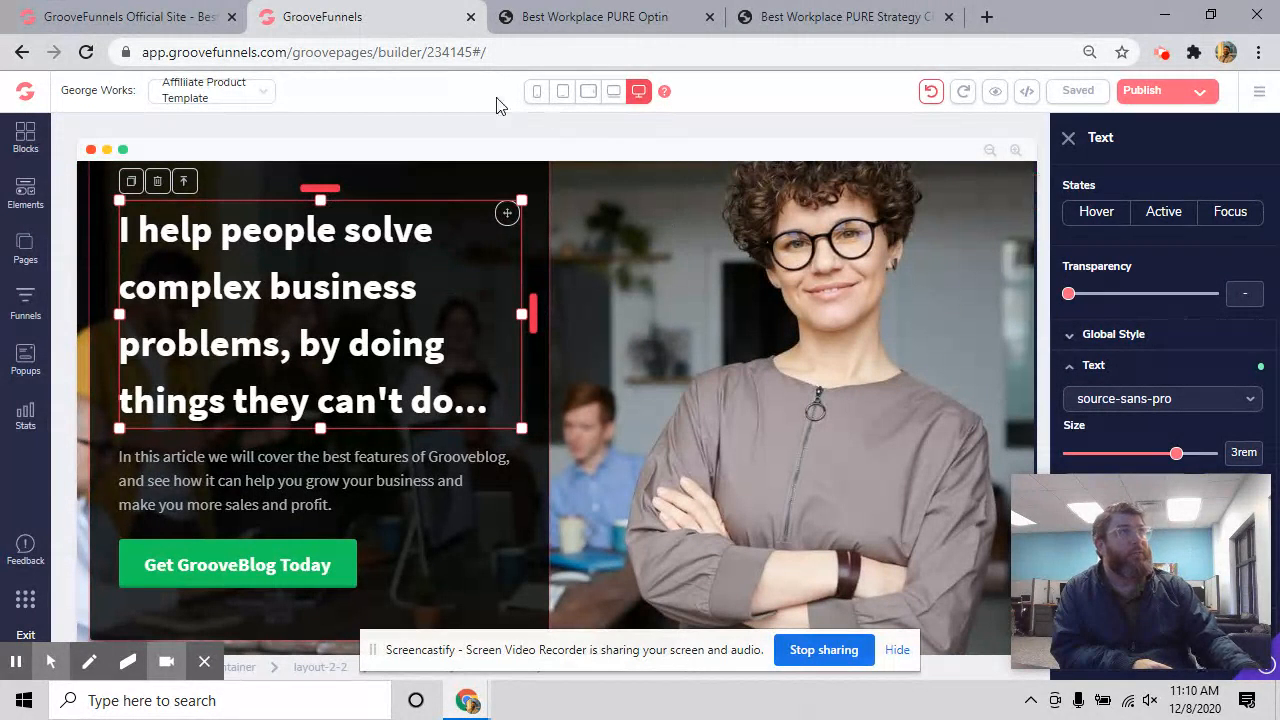
pyautogui.click(533, 93)
pyautogui.click(562, 96)
pyautogui.click(588, 92)
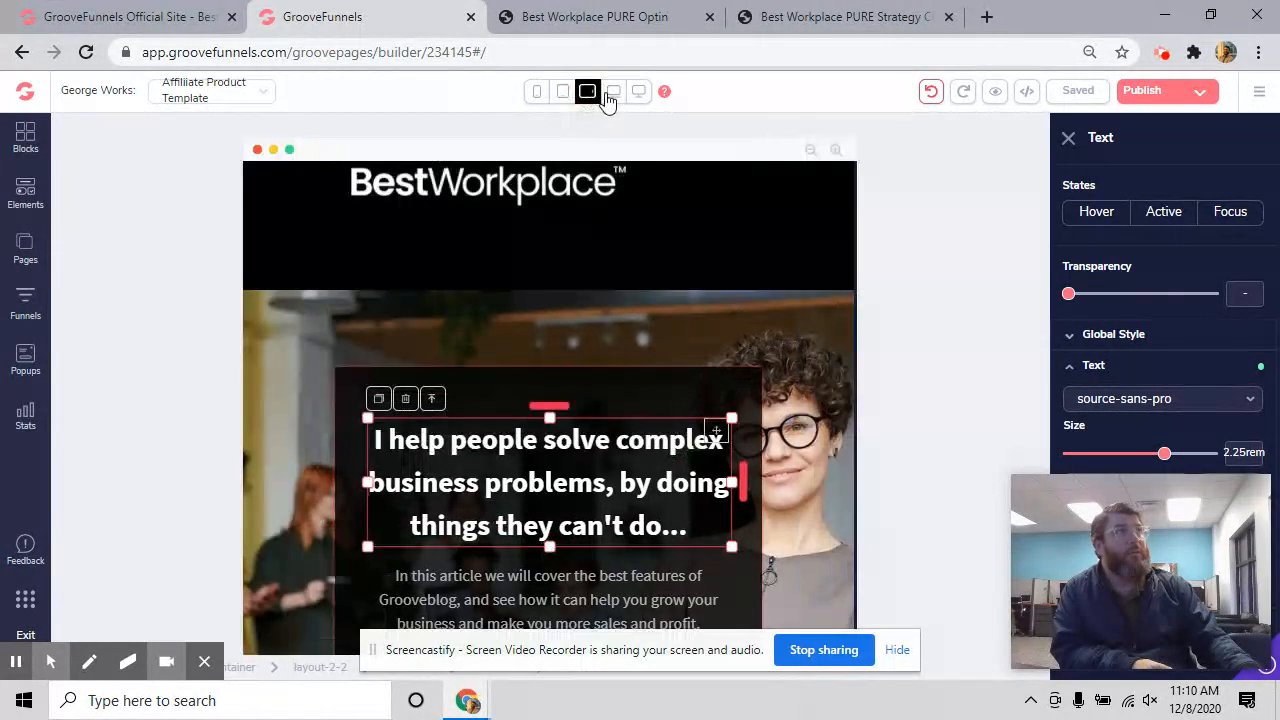
pyautogui.click(613, 92)
pyautogui.click(638, 92)
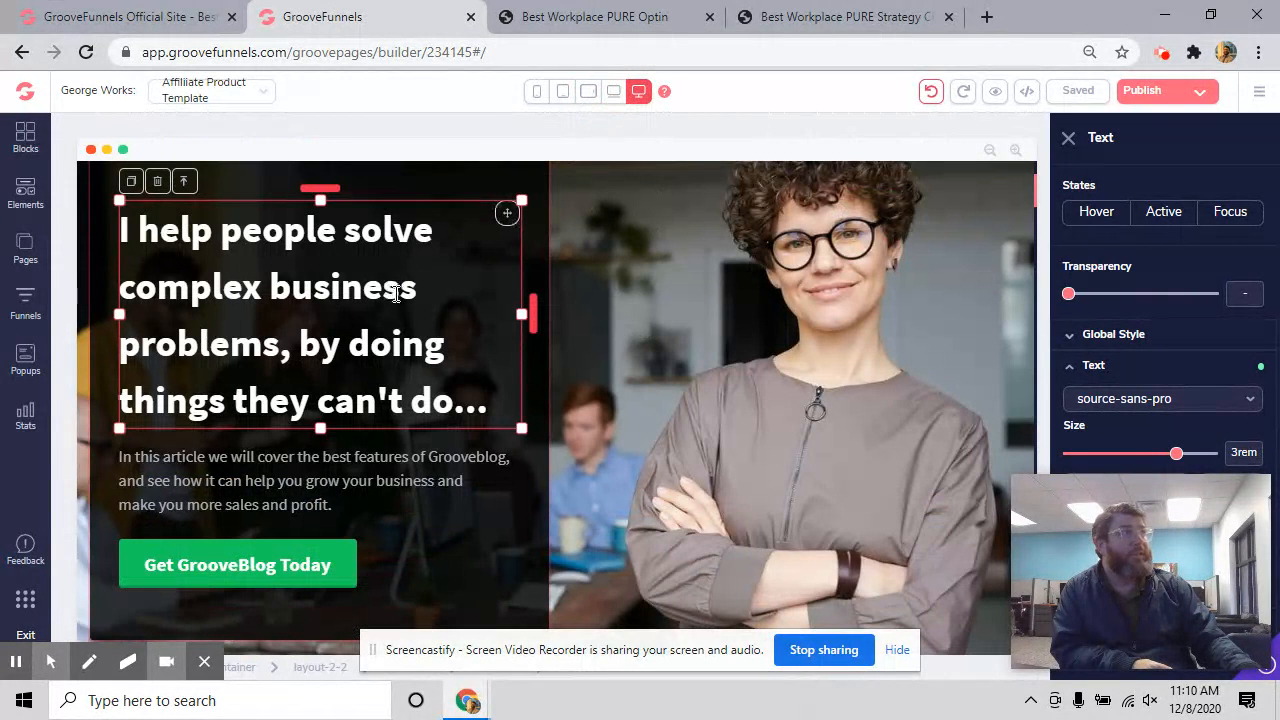
pyautogui.scroll(2, 660, 290)
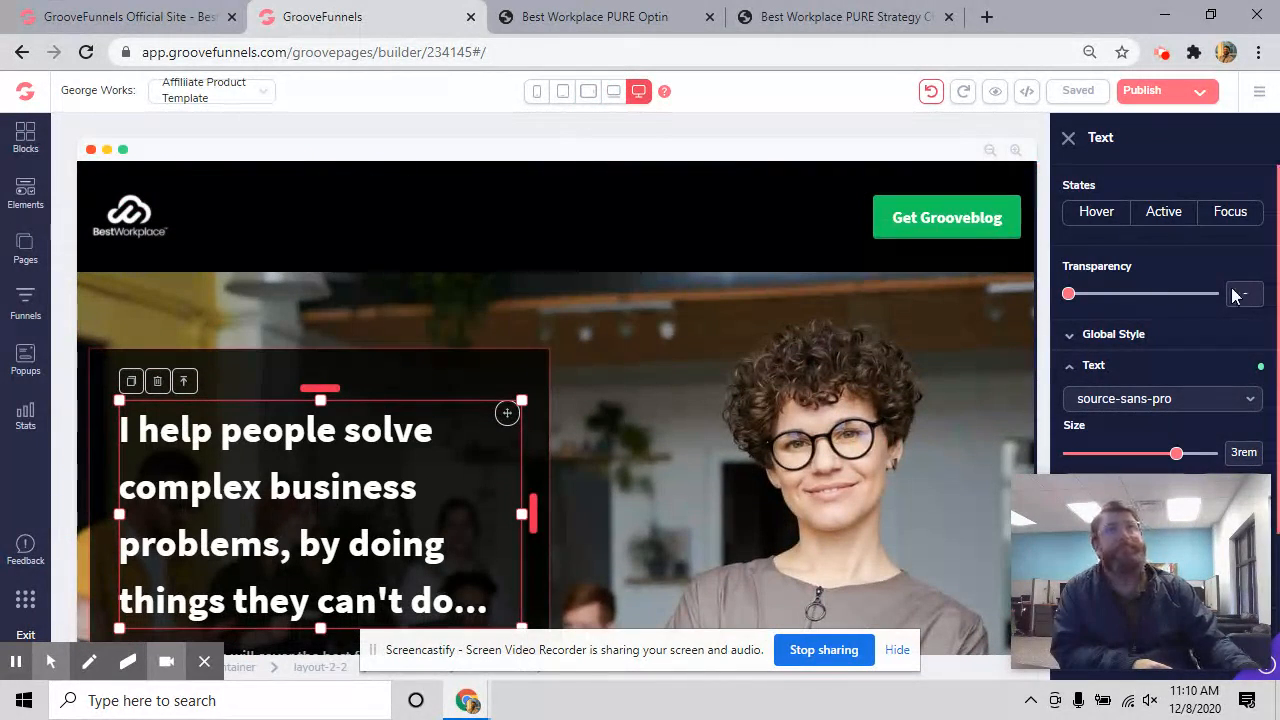
# Step: Show the inline text formatting options for the word "doing" and for the whole hero headline, leaving the text as is
pyautogui.moveTo(1189, 531); pyautogui.dragTo(199, 586)
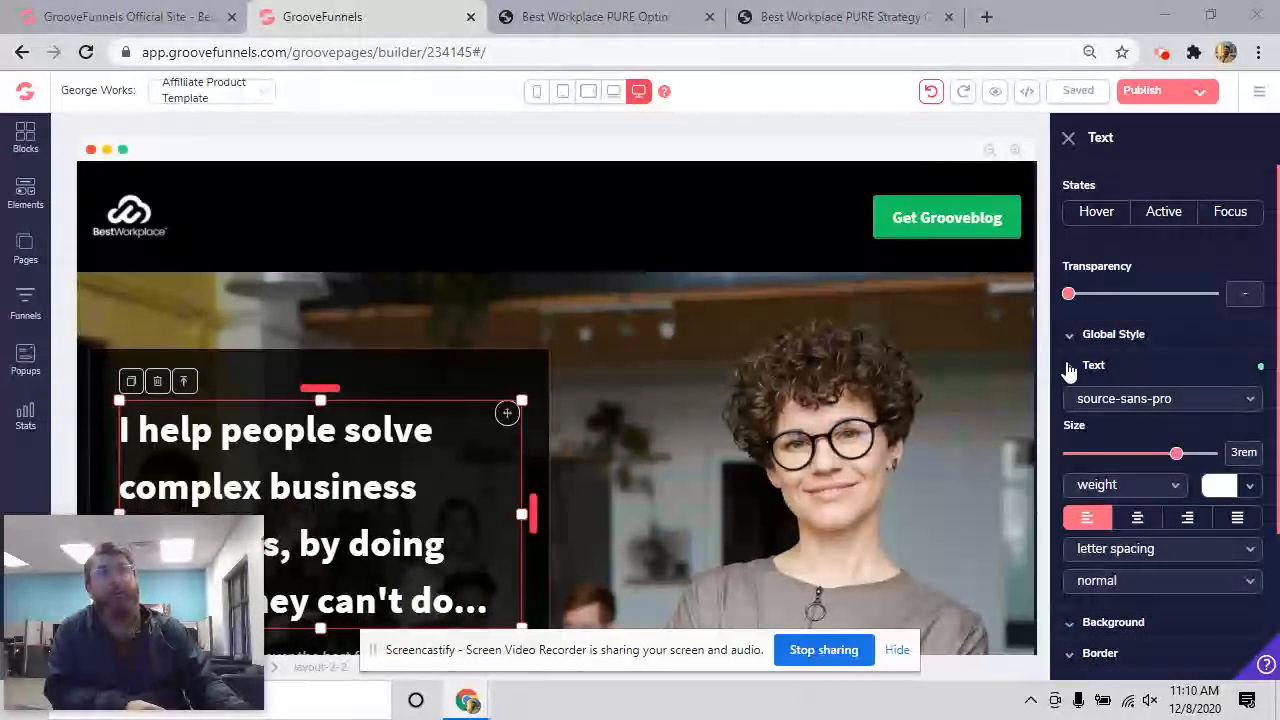
pyautogui.scroll(-1, 572, 431)
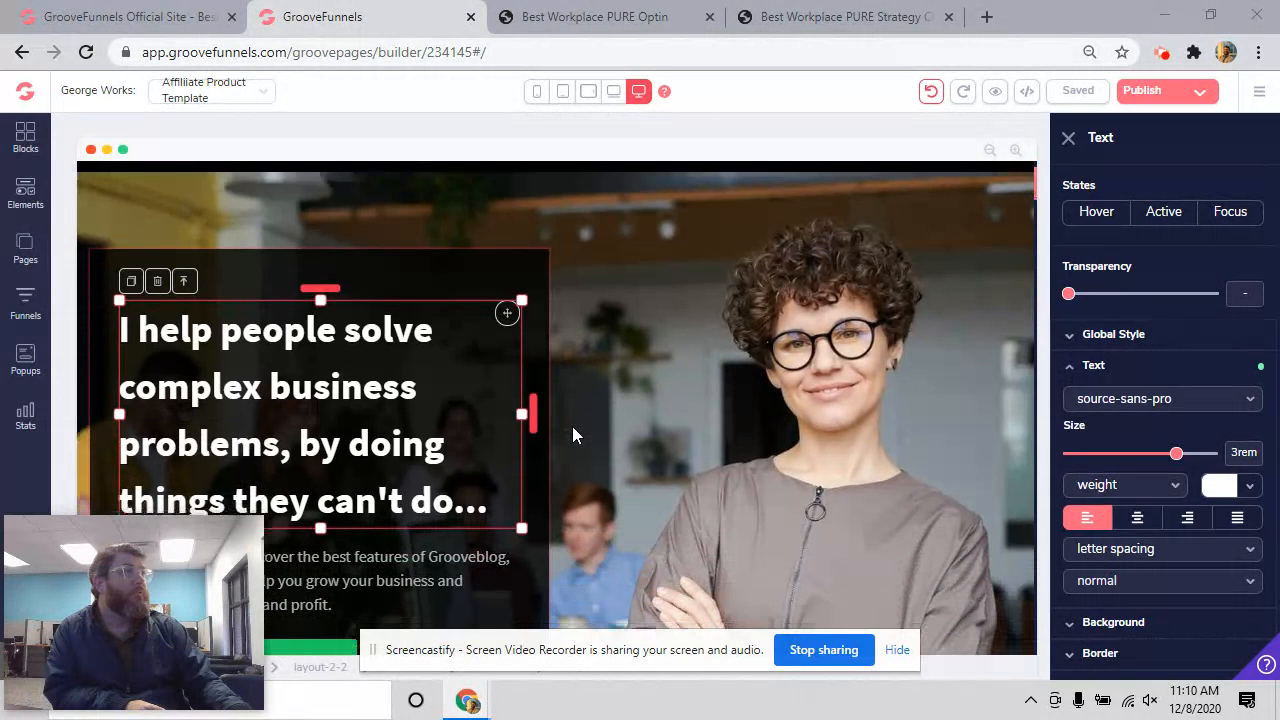
pyautogui.scroll(-1, 572, 426)
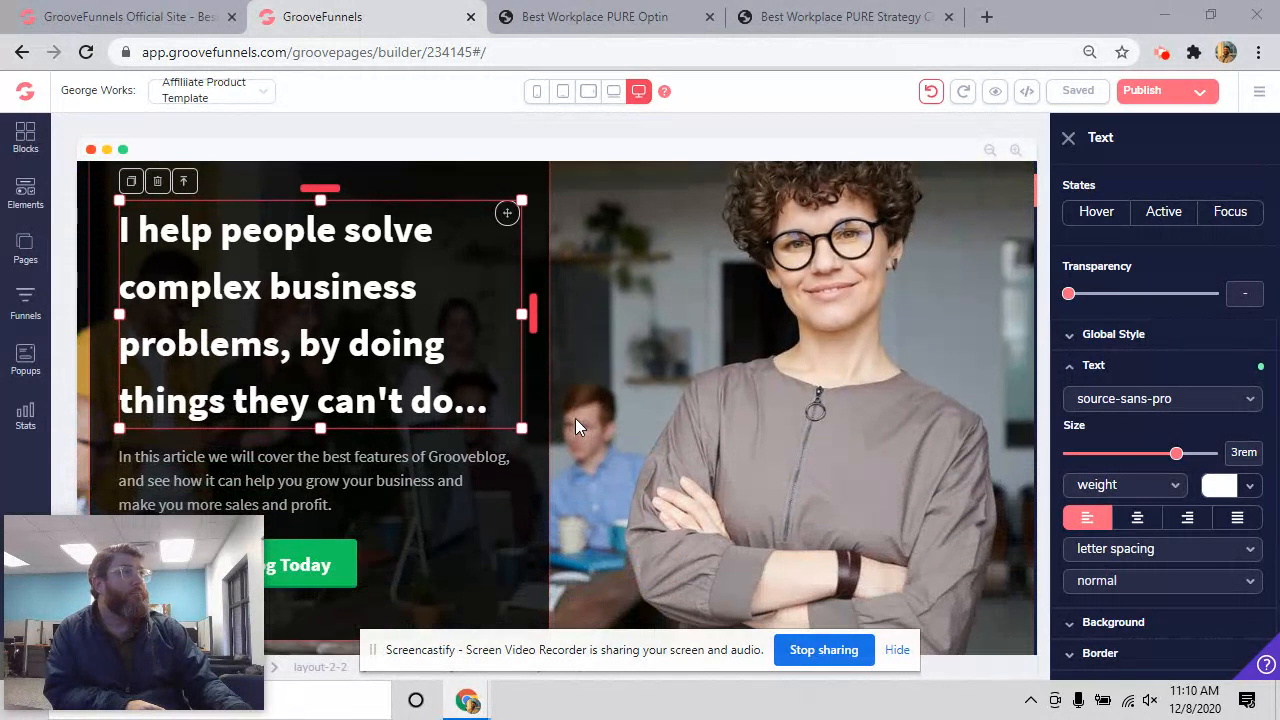
pyautogui.doubleClick(402, 337)
pyautogui.click(402, 340)
pyautogui.doubleClick(402, 340)
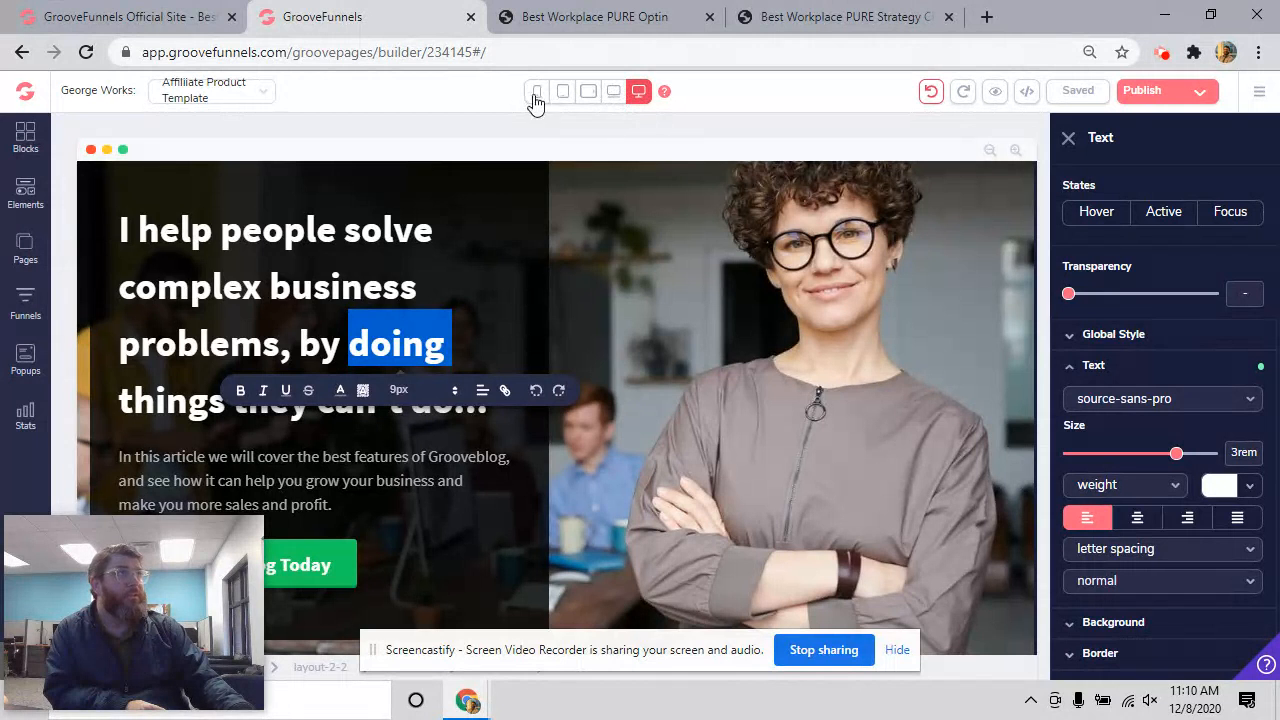
pyautogui.click(827, 100)
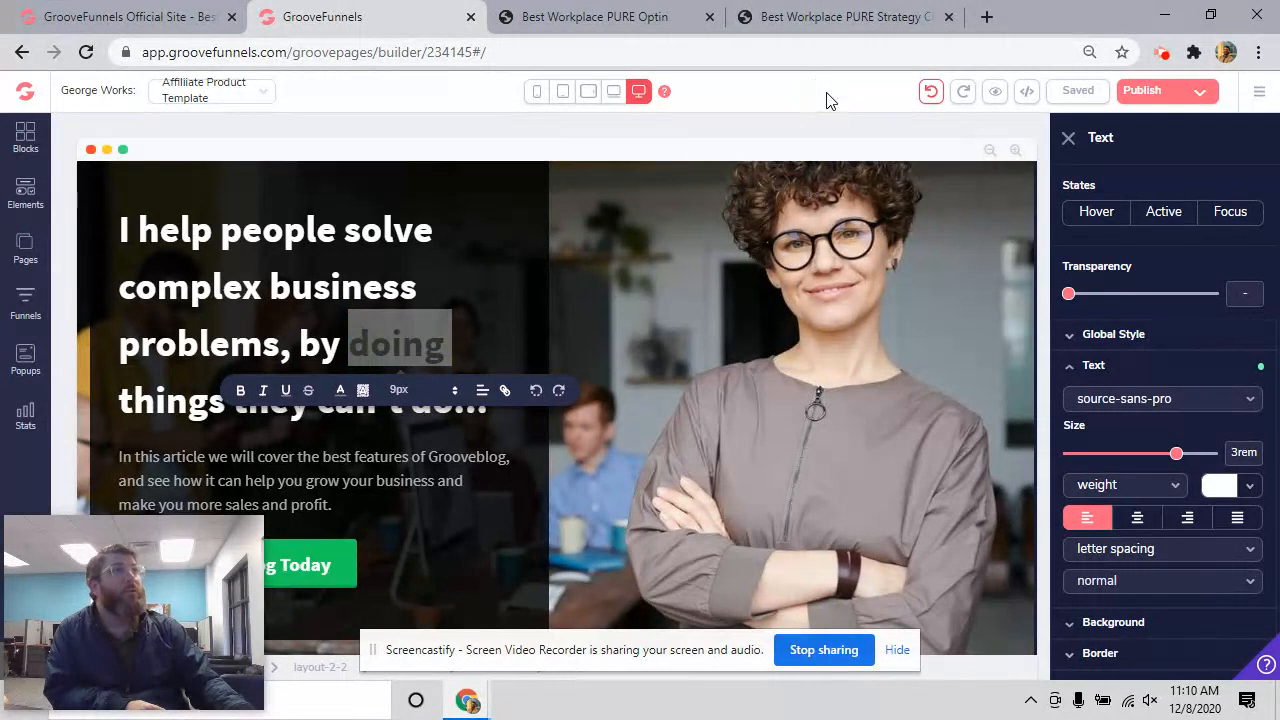
pyautogui.click(494, 285)
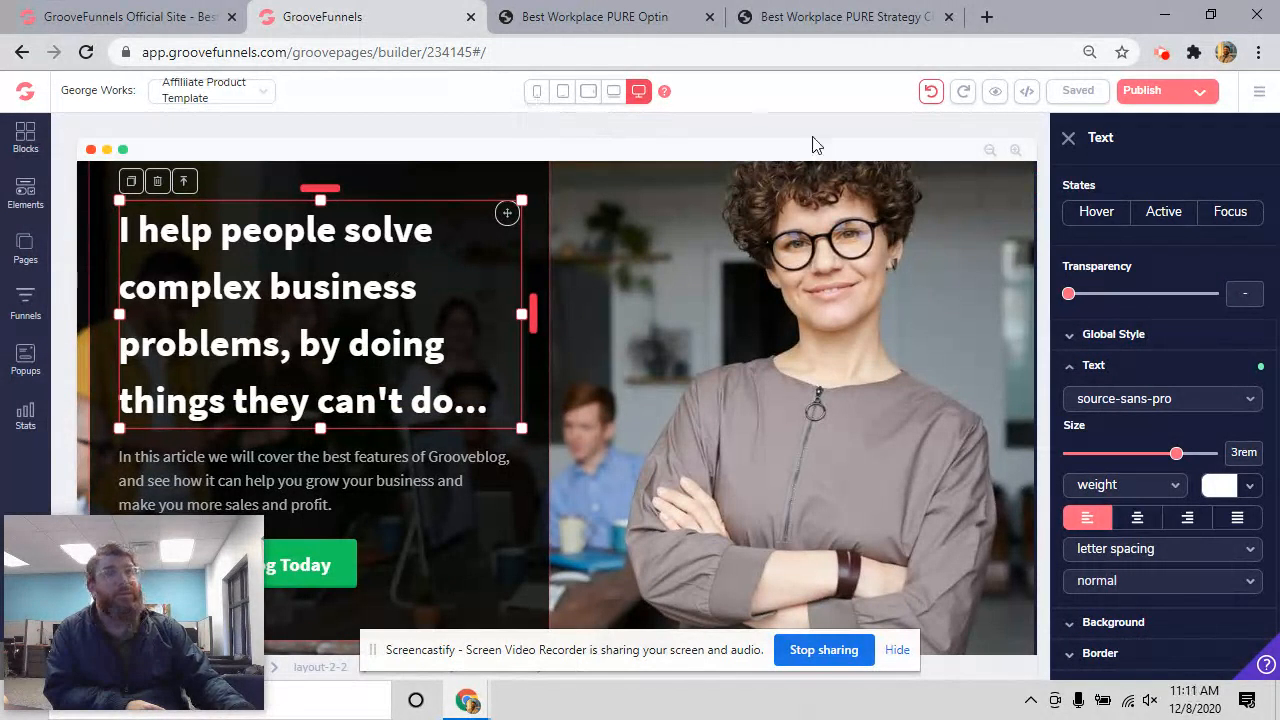
pyautogui.scroll(-1, 1183, 345)
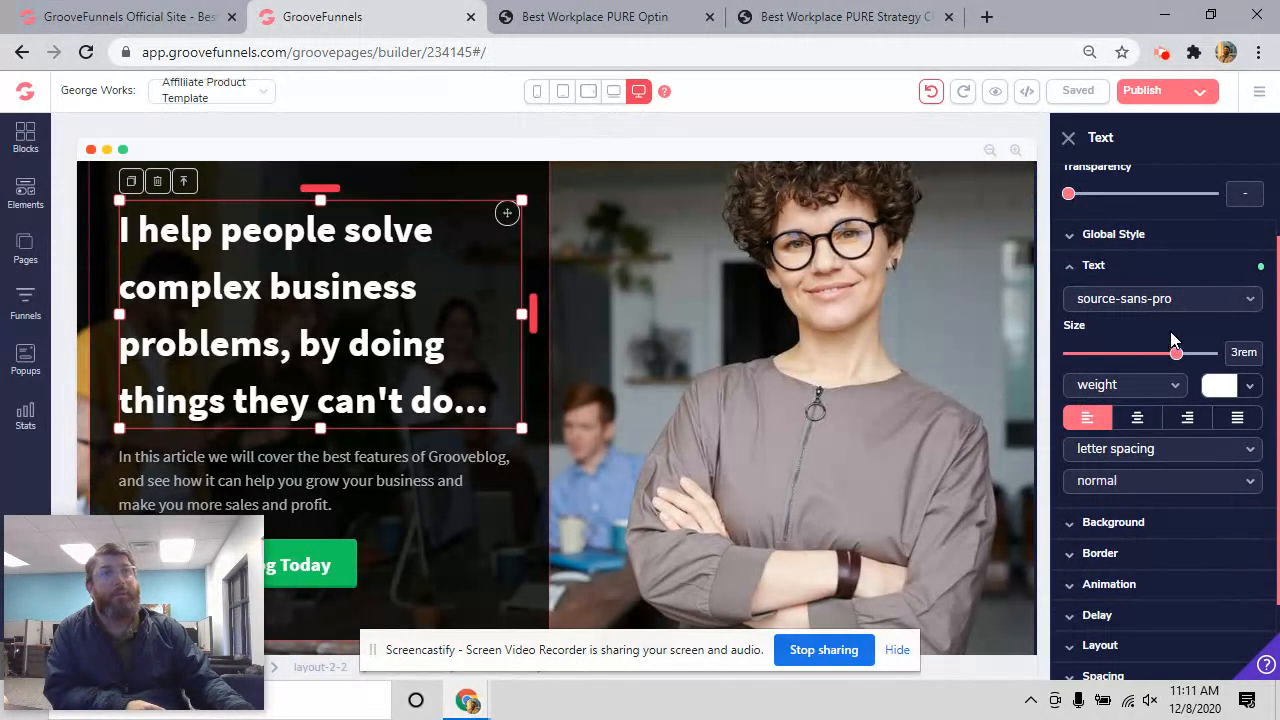
pyautogui.scroll(1, 1173, 340)
pyautogui.tripleClick(405, 345)
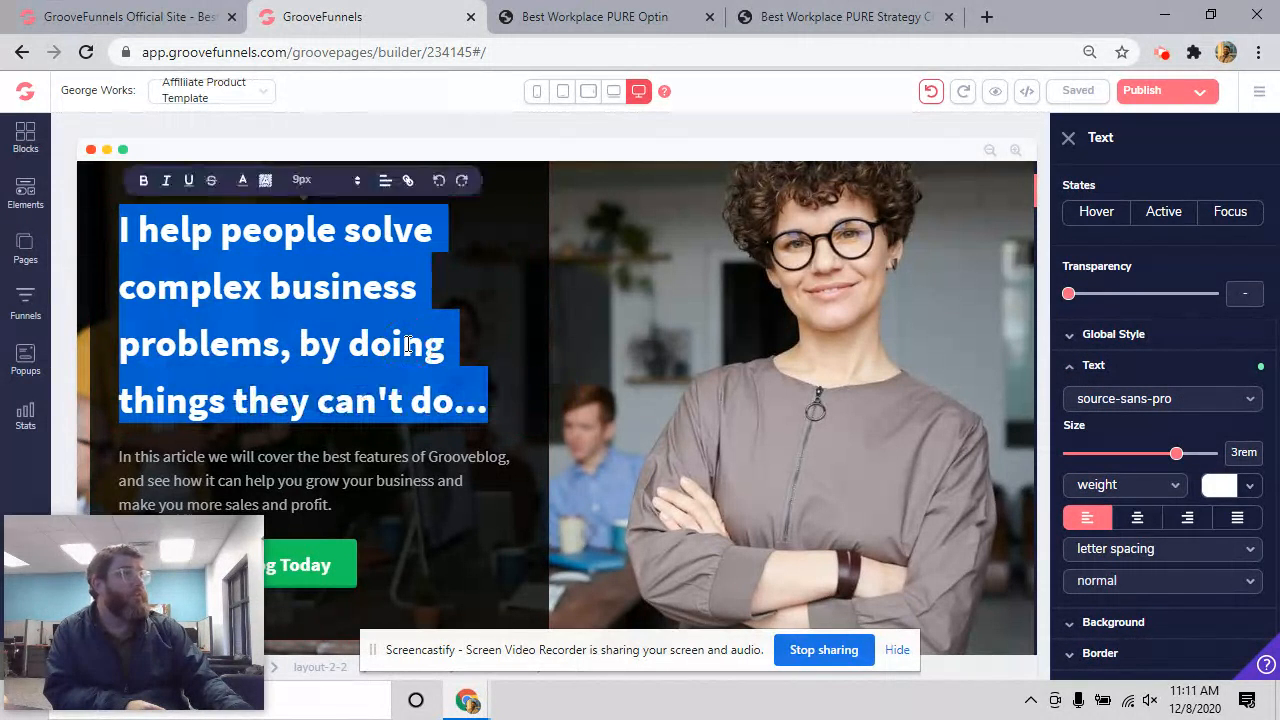
pyautogui.click(508, 127)
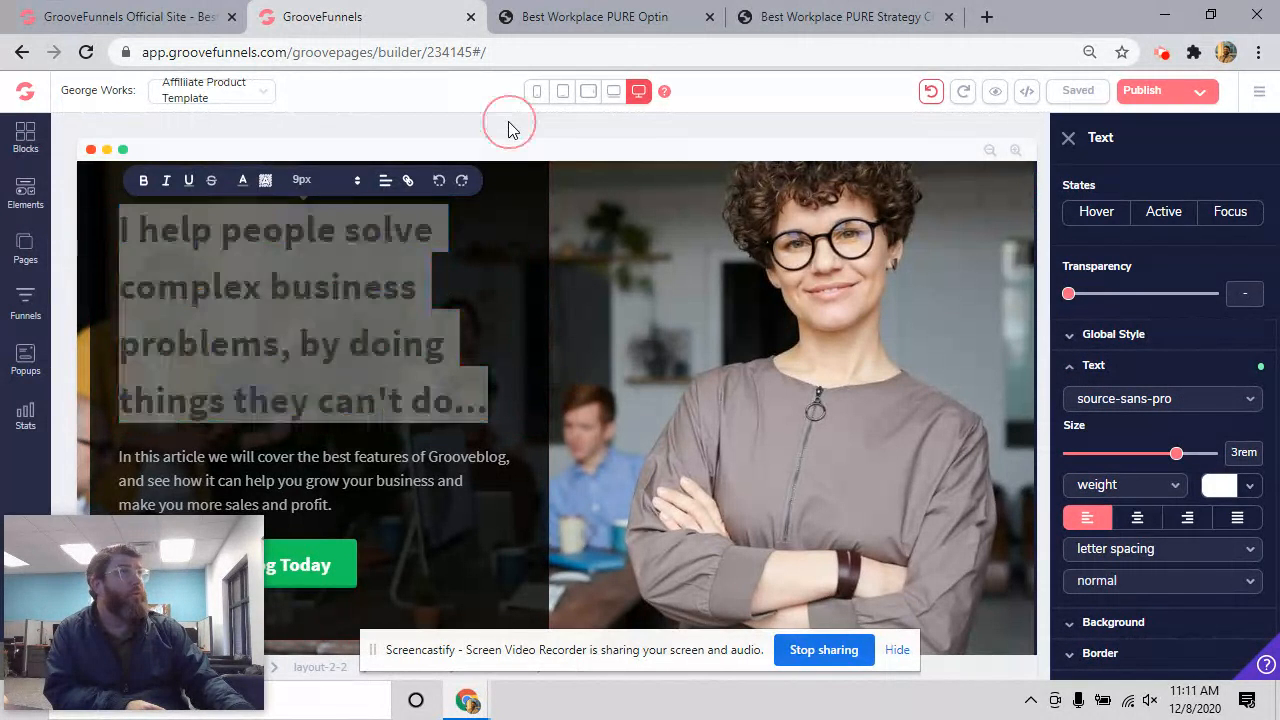
pyautogui.click(570, 260)
pyautogui.click(370, 292)
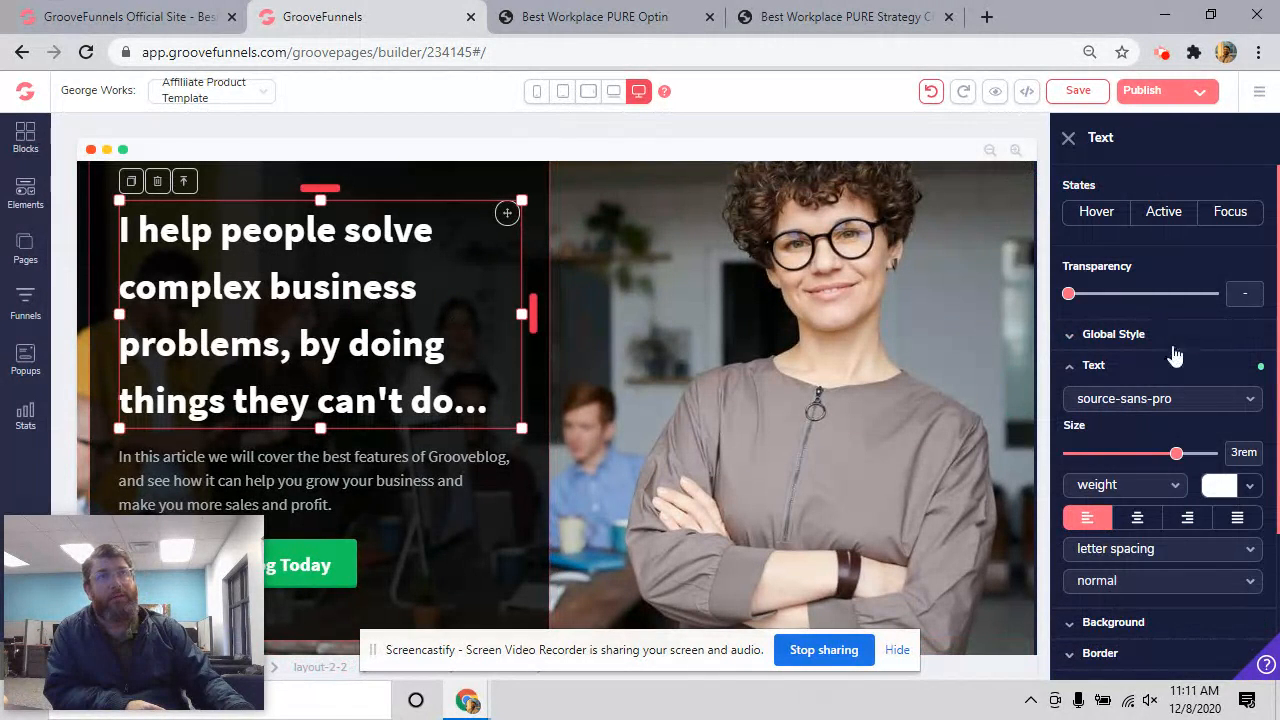
# Step: Set the hero headline's text size to 1.875rem in the phone layout and save the page
pyautogui.scroll(-2, 1172, 355)
pyautogui.scroll(1, 1170, 354)
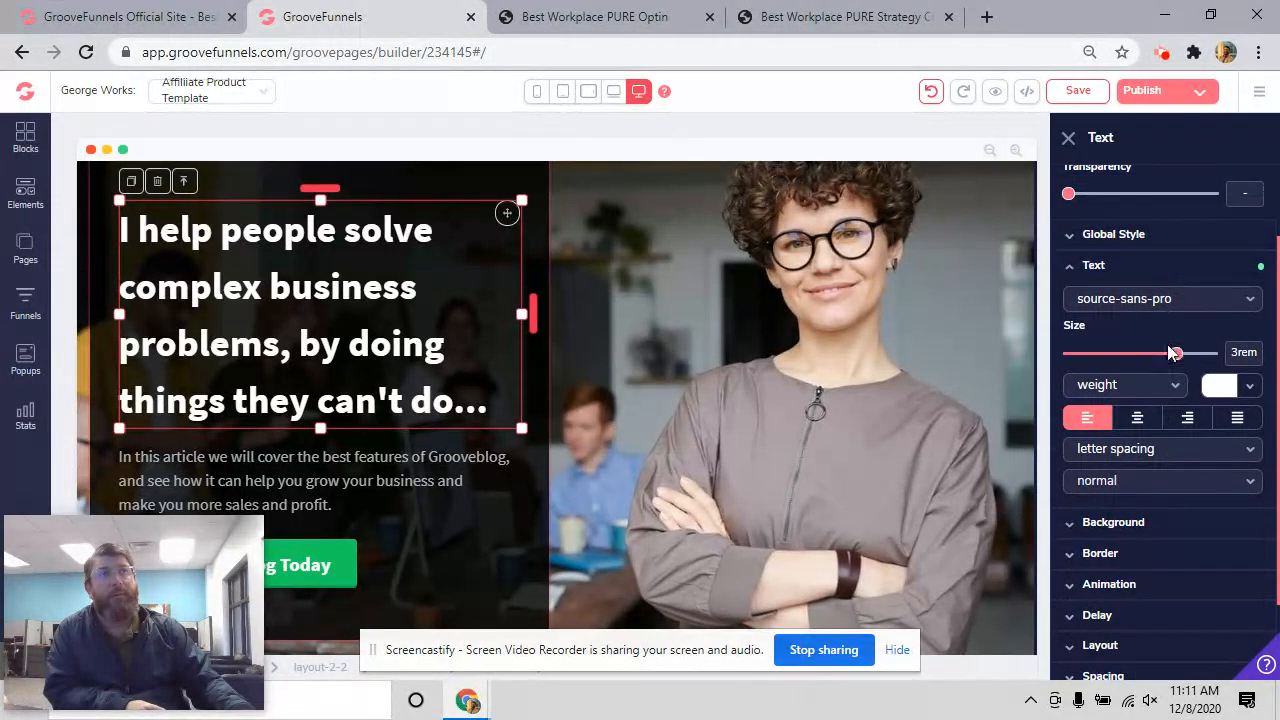
pyautogui.moveTo(1172, 360)
pyautogui.mouseDown()
pyautogui.moveTo(1140, 358)
pyautogui.moveTo(1178, 355)
pyautogui.mouseUp()
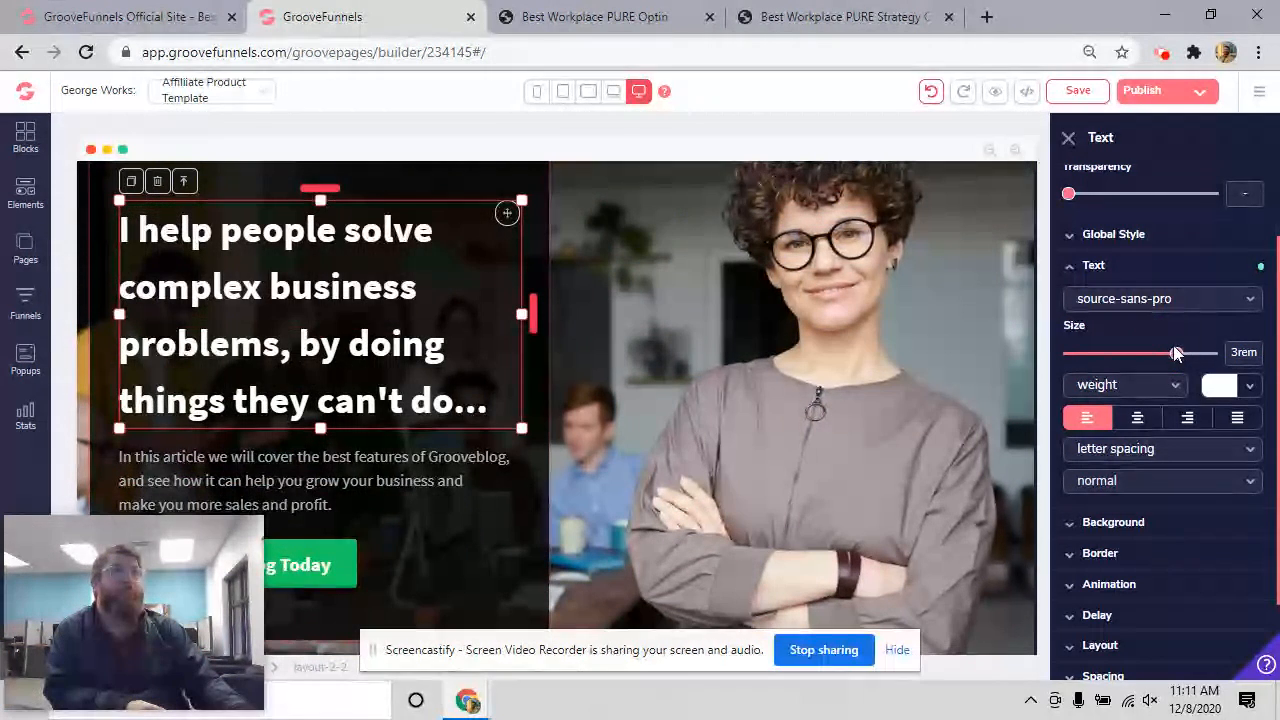
pyautogui.click(537, 96)
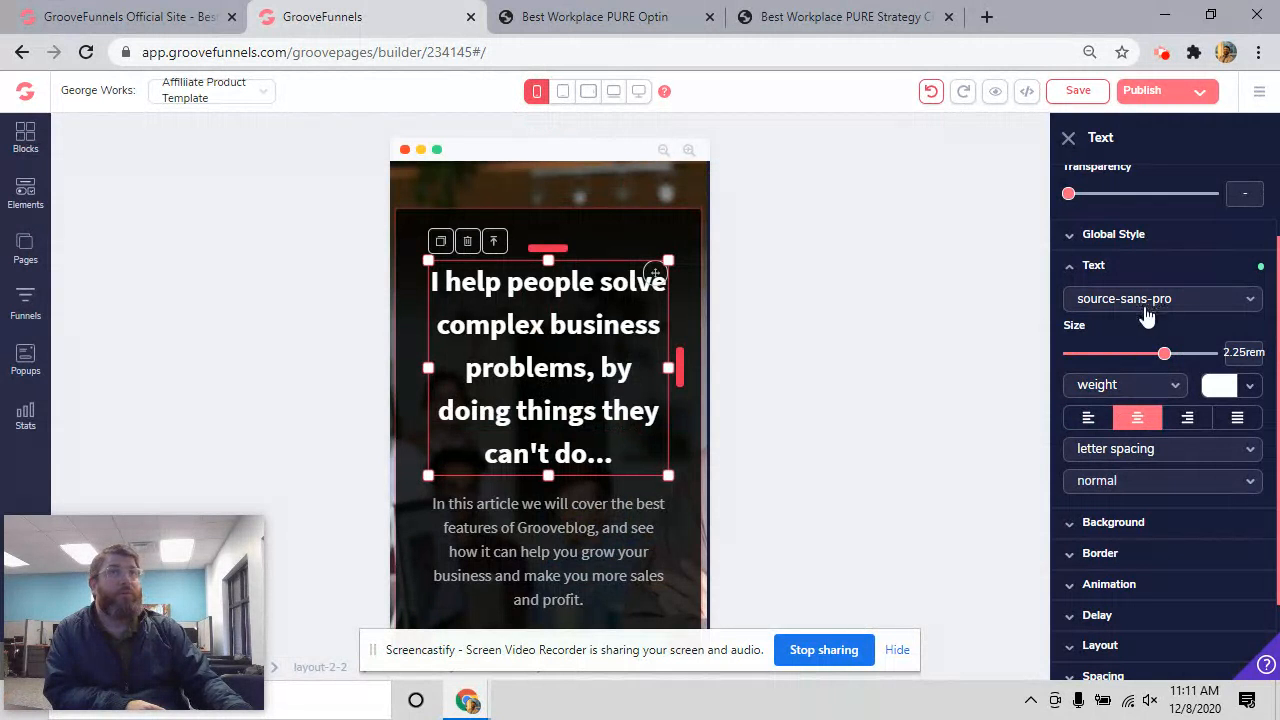
pyautogui.moveTo(1164, 354)
pyautogui.mouseDown()
pyautogui.moveTo(1129, 357)
pyautogui.moveTo(1152, 356)
pyautogui.mouseUp()
pyautogui.click(1096, 95)
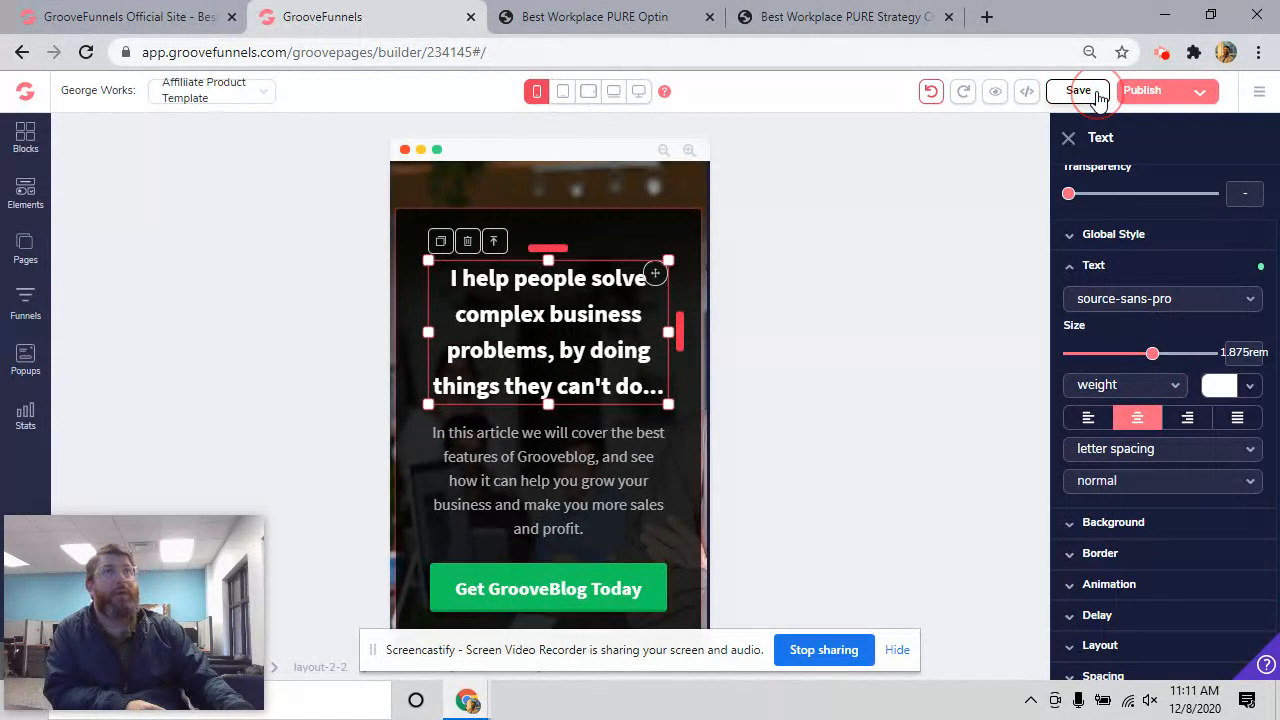
# Step: Switch back to the desktop layout and look over the hero section and the heading below it
pyautogui.click(640, 93)
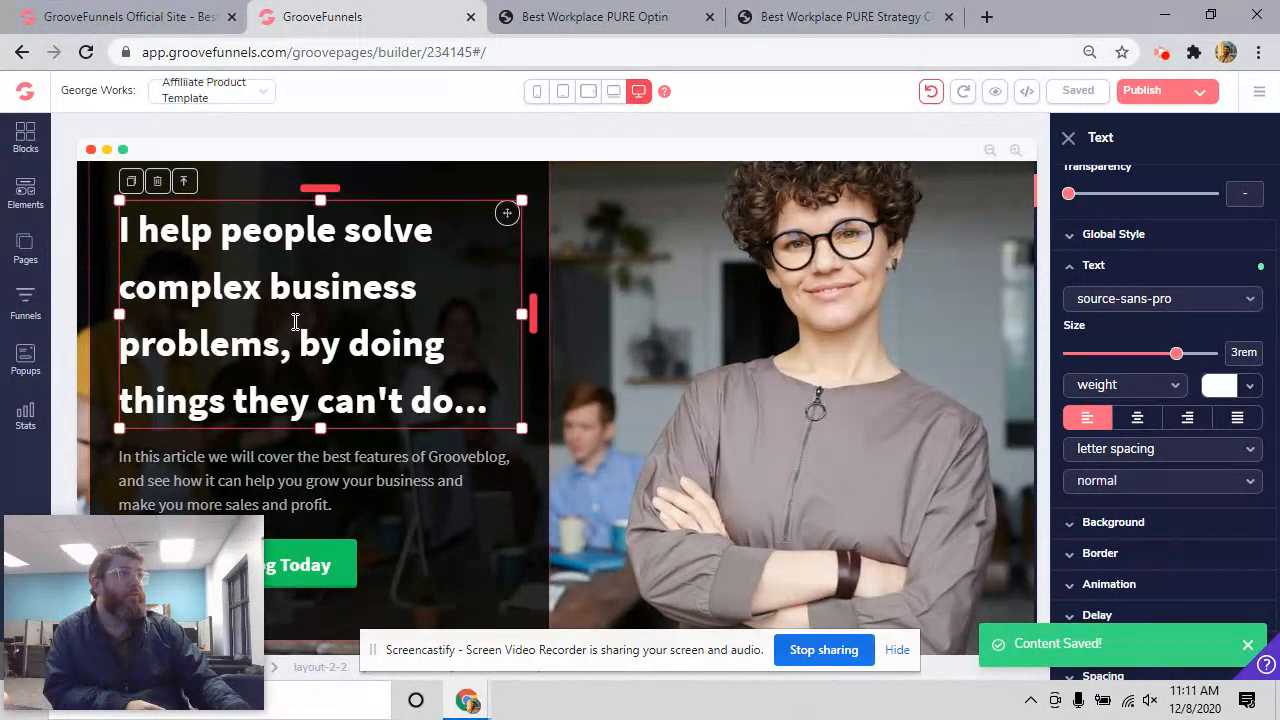
pyautogui.scroll(-1, 340, 344)
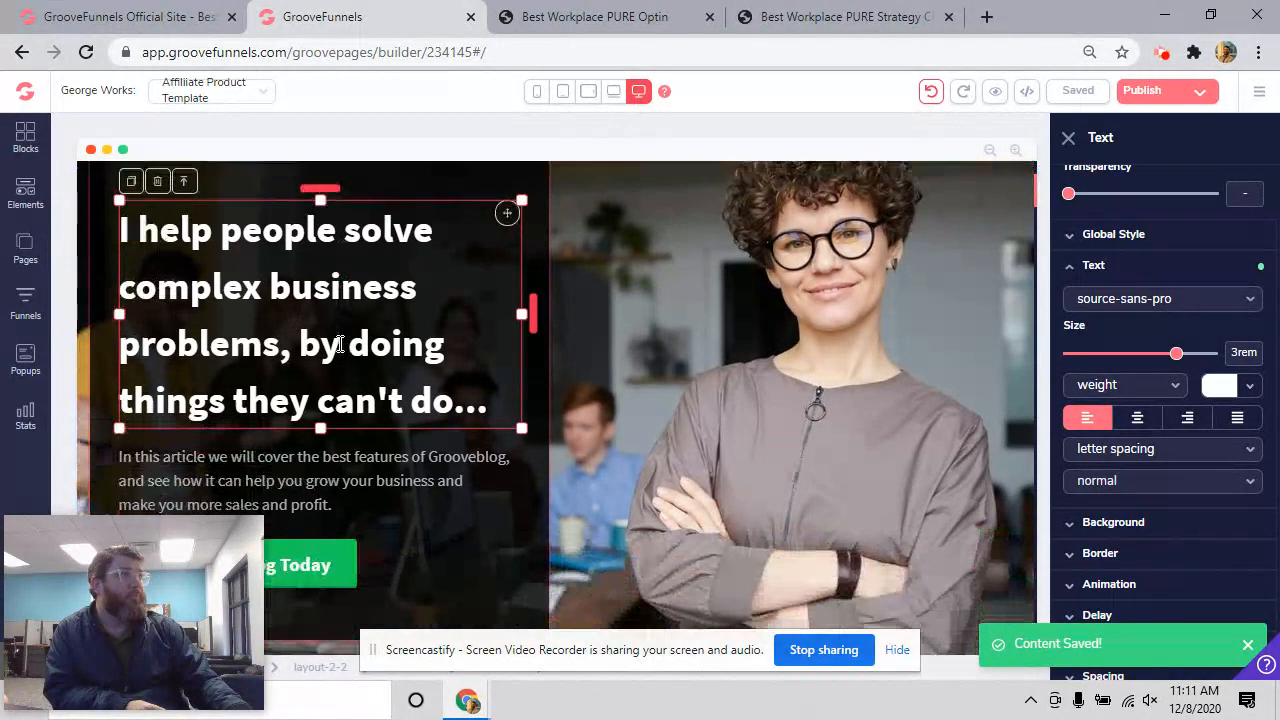
pyautogui.scroll(-5, 350, 340)
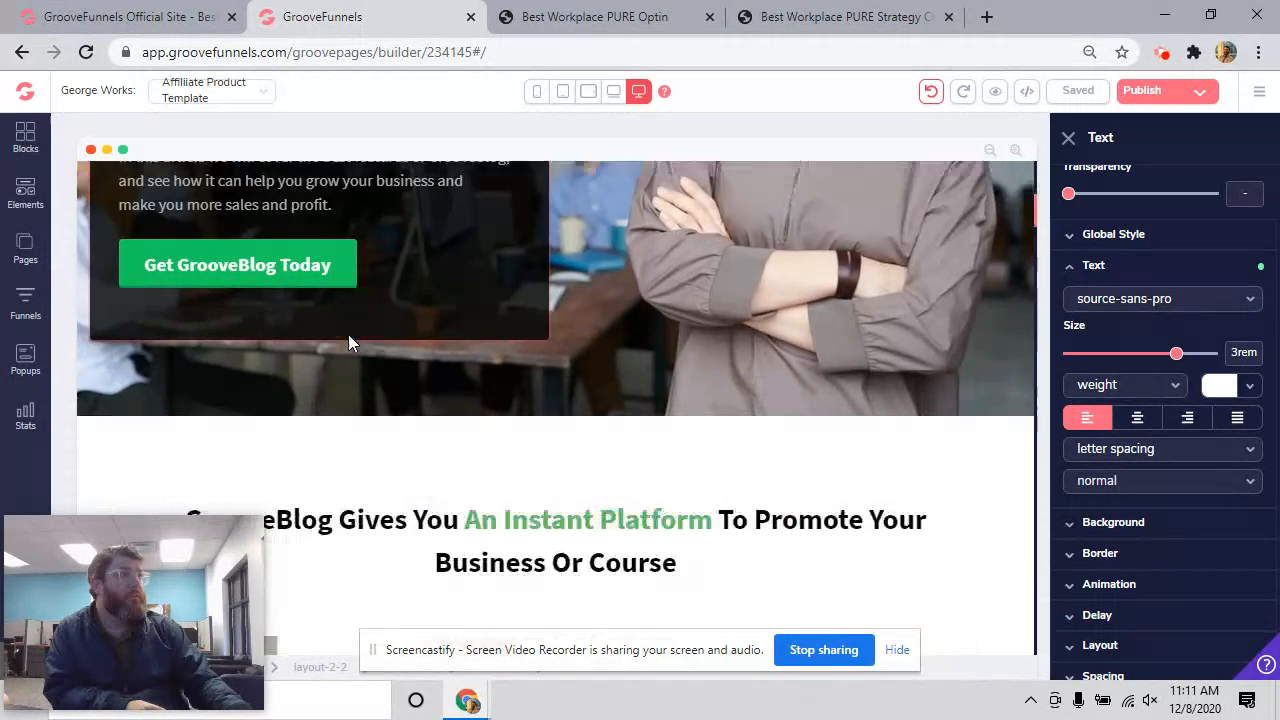
pyautogui.scroll(6, 350, 336)
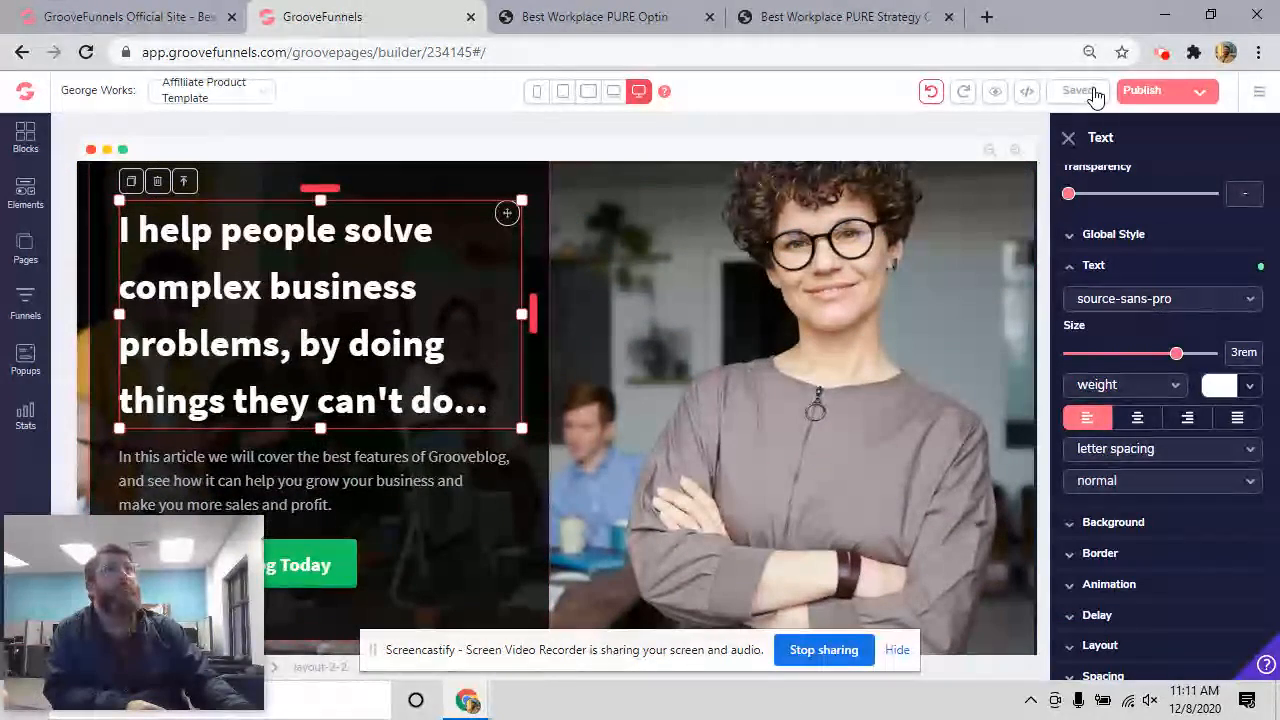
# Step: Shrink the BestWorkplace header logo in the laptop layout to about a fifth of its width, and save the page
pyautogui.click(613, 91)
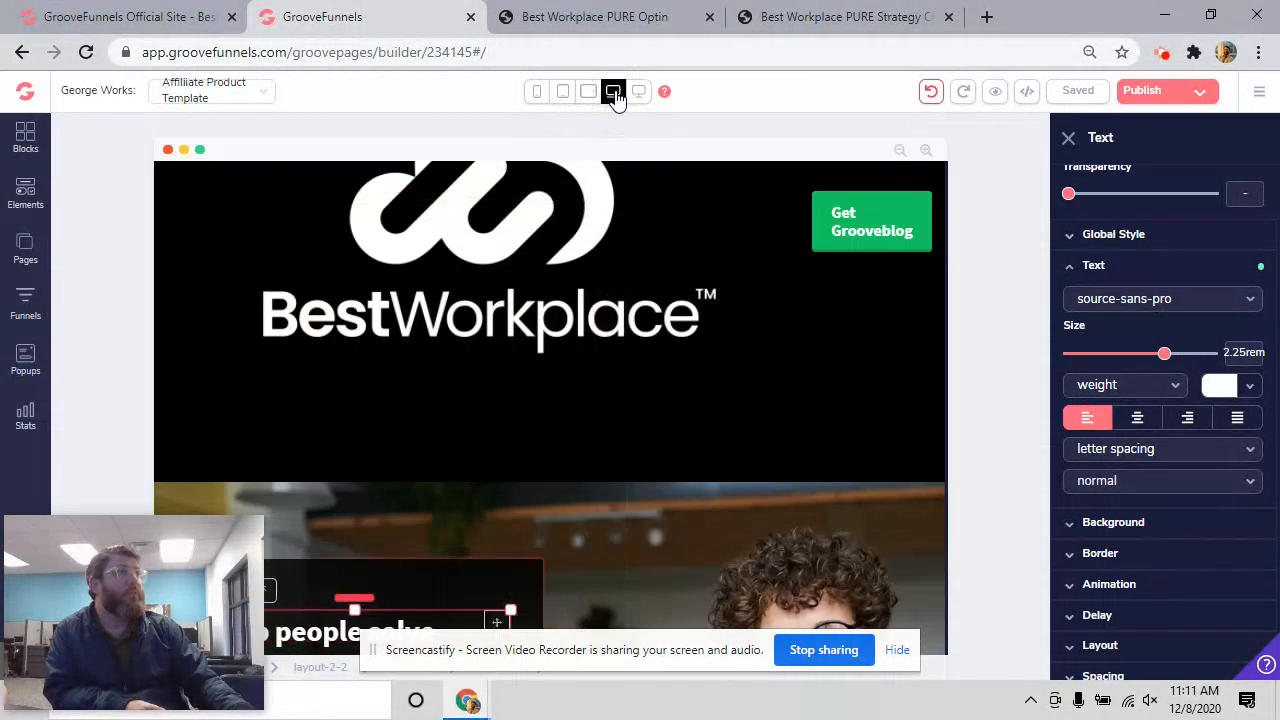
pyautogui.scroll(-1, 490, 303)
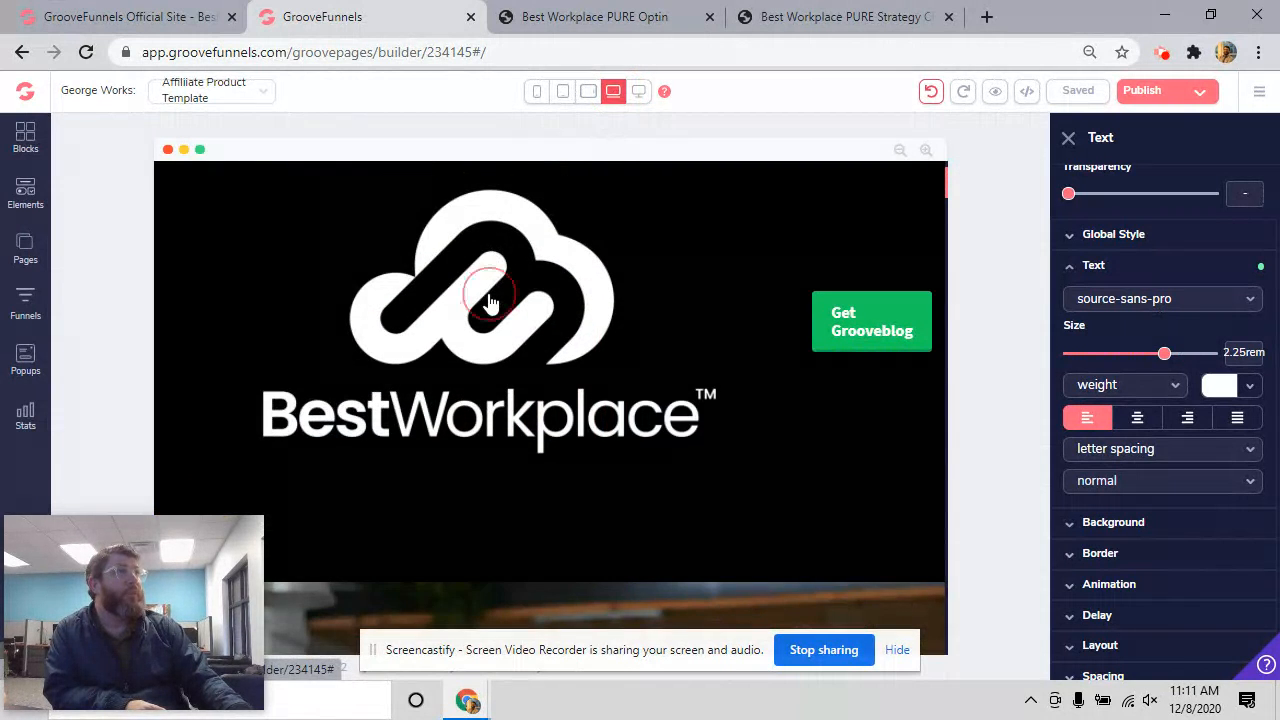
pyautogui.click(490, 303)
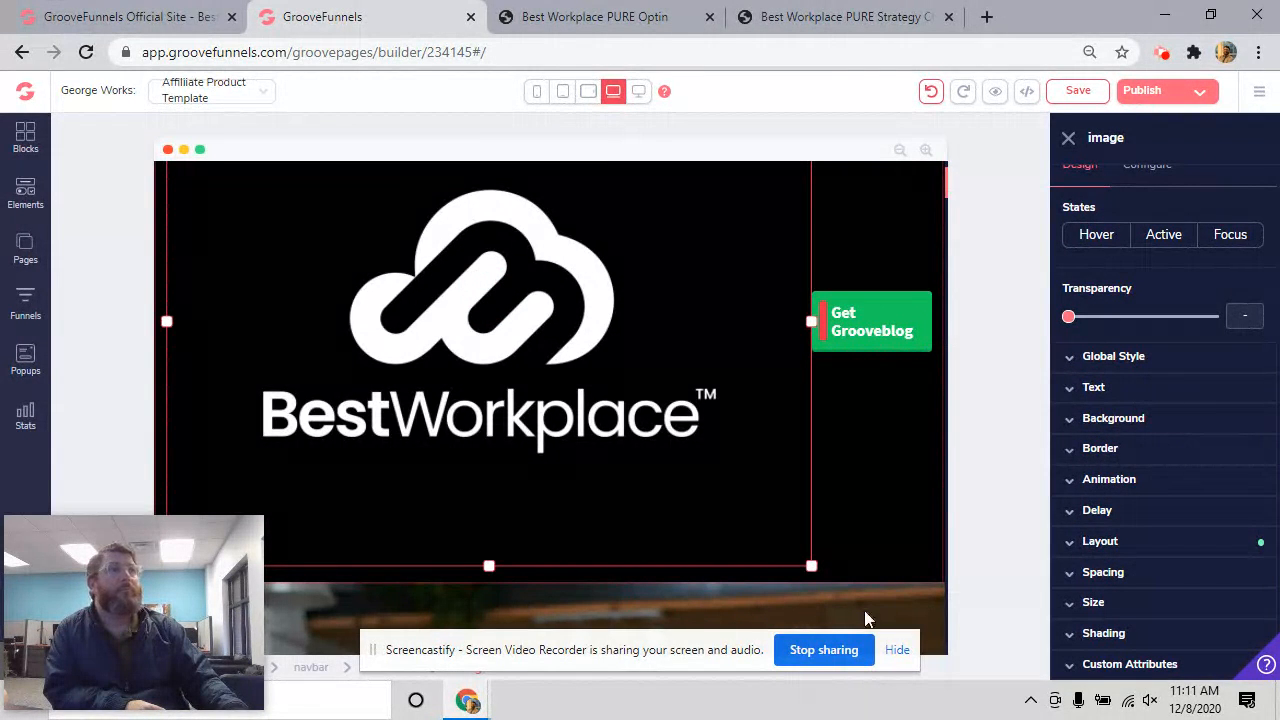
pyautogui.moveTo(811, 566); pyautogui.dragTo(210, 182)
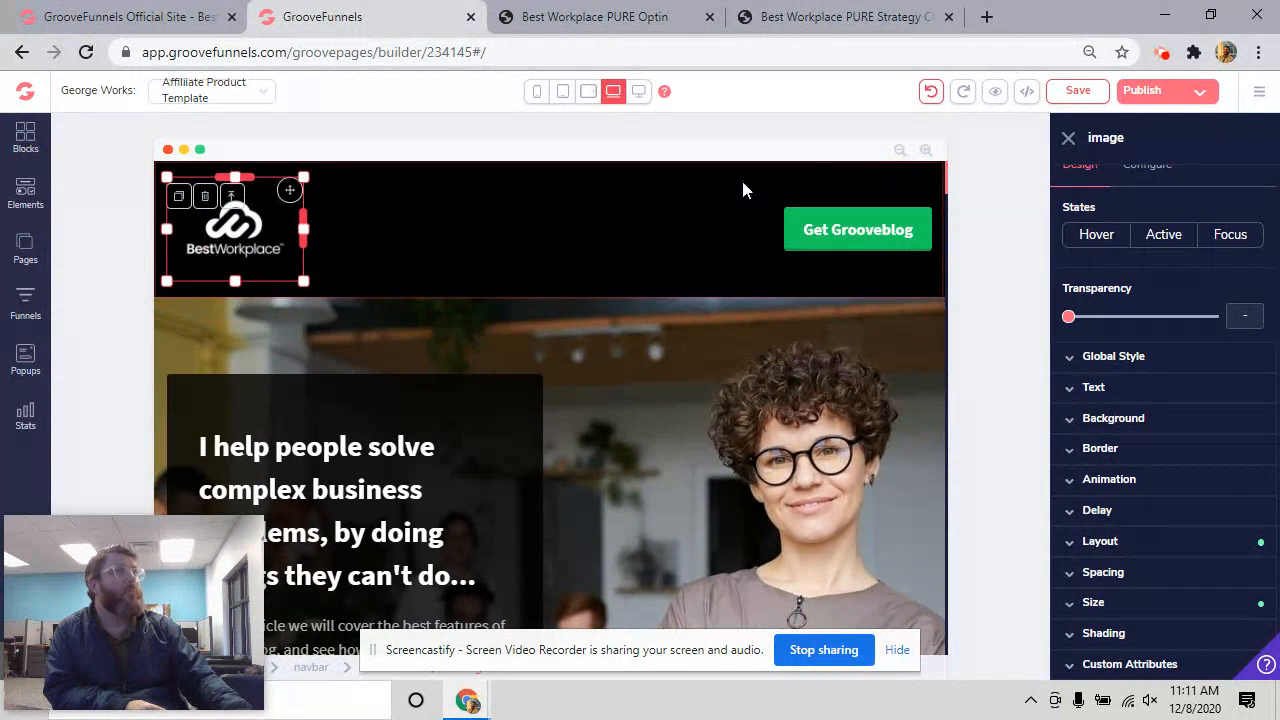
pyautogui.click(1100, 88)
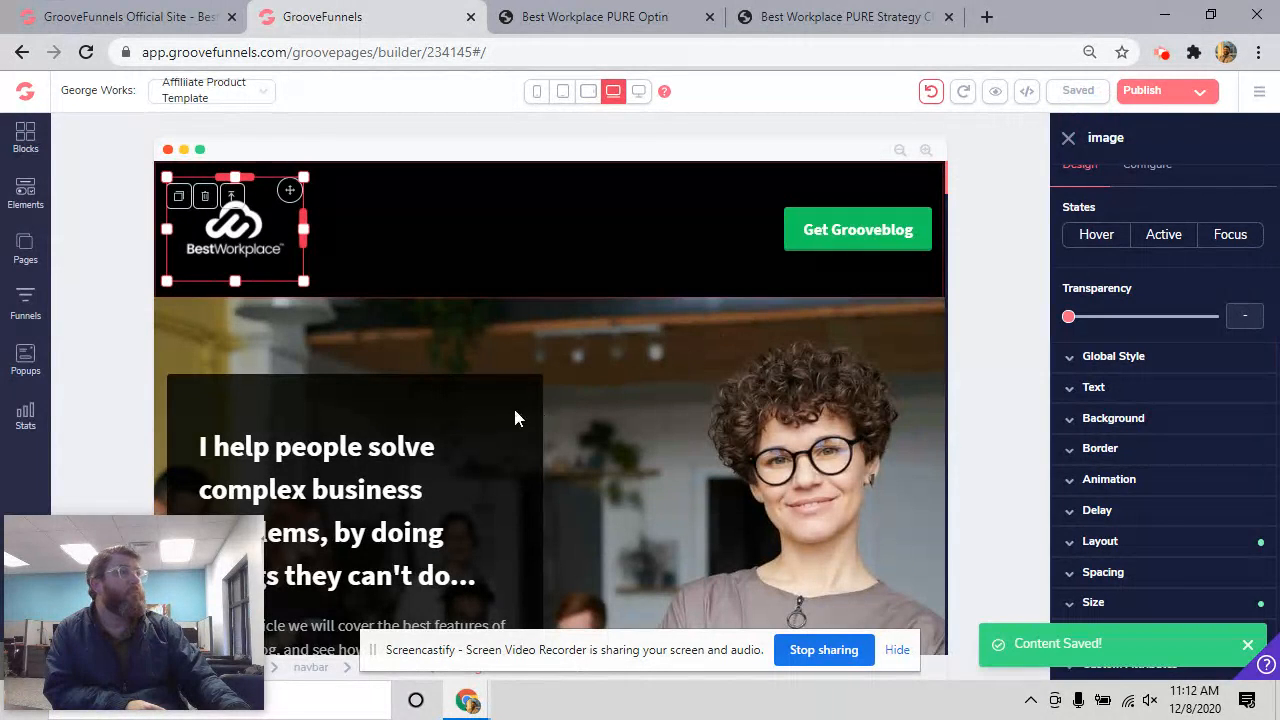
# Step: Look over the laptop layout from the header through the hero and platform sections to the 3 Major Benefits section
pyautogui.scroll(-5, 530, 420)
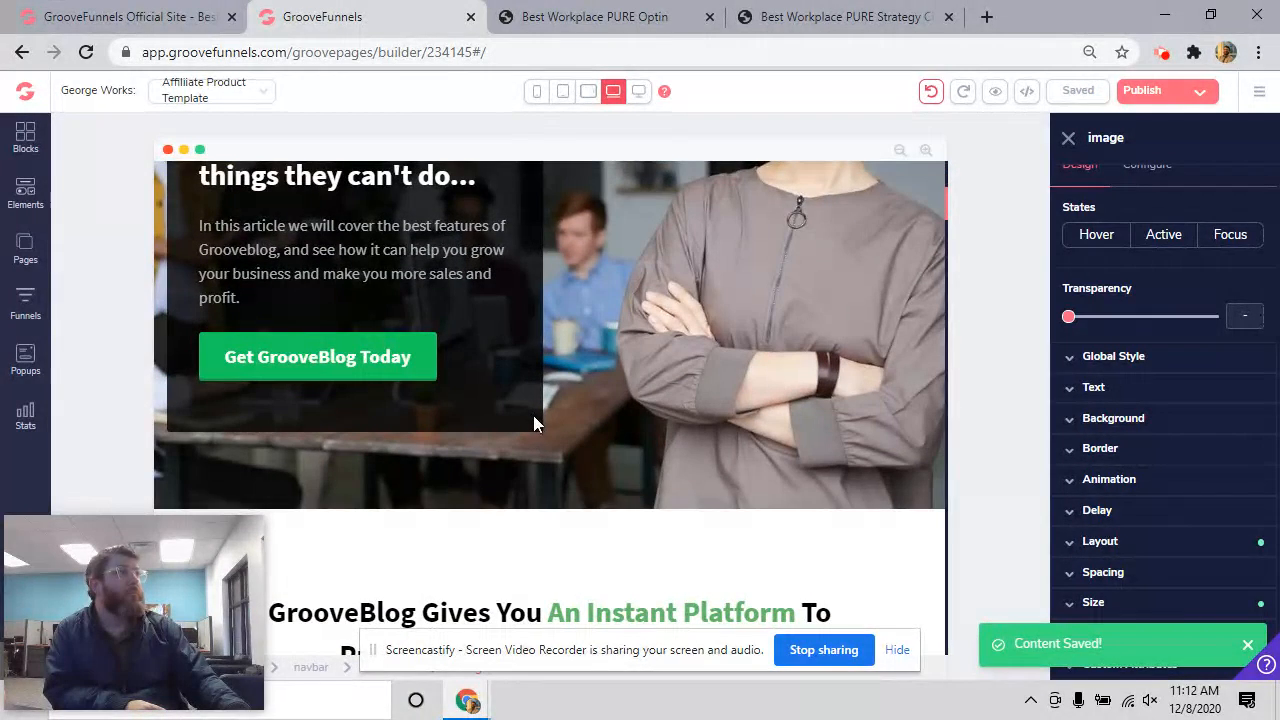
pyautogui.scroll(5, 545, 430)
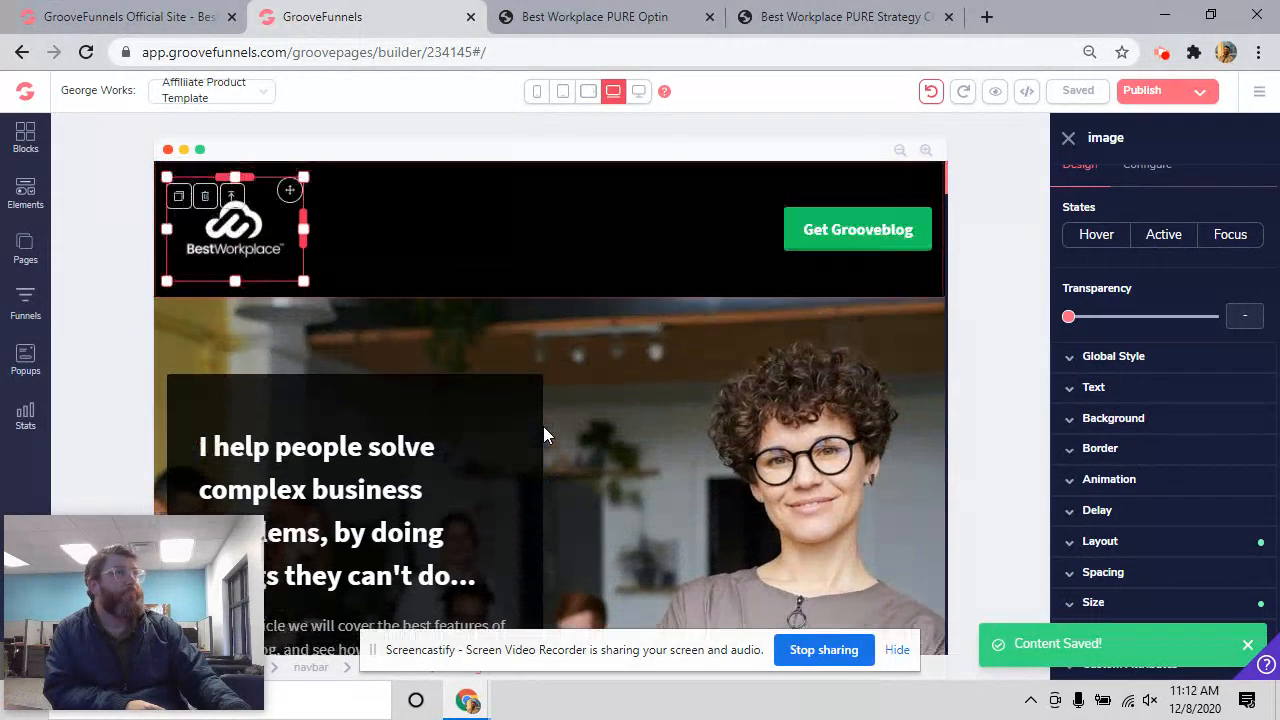
pyautogui.scroll(-6, 548, 424)
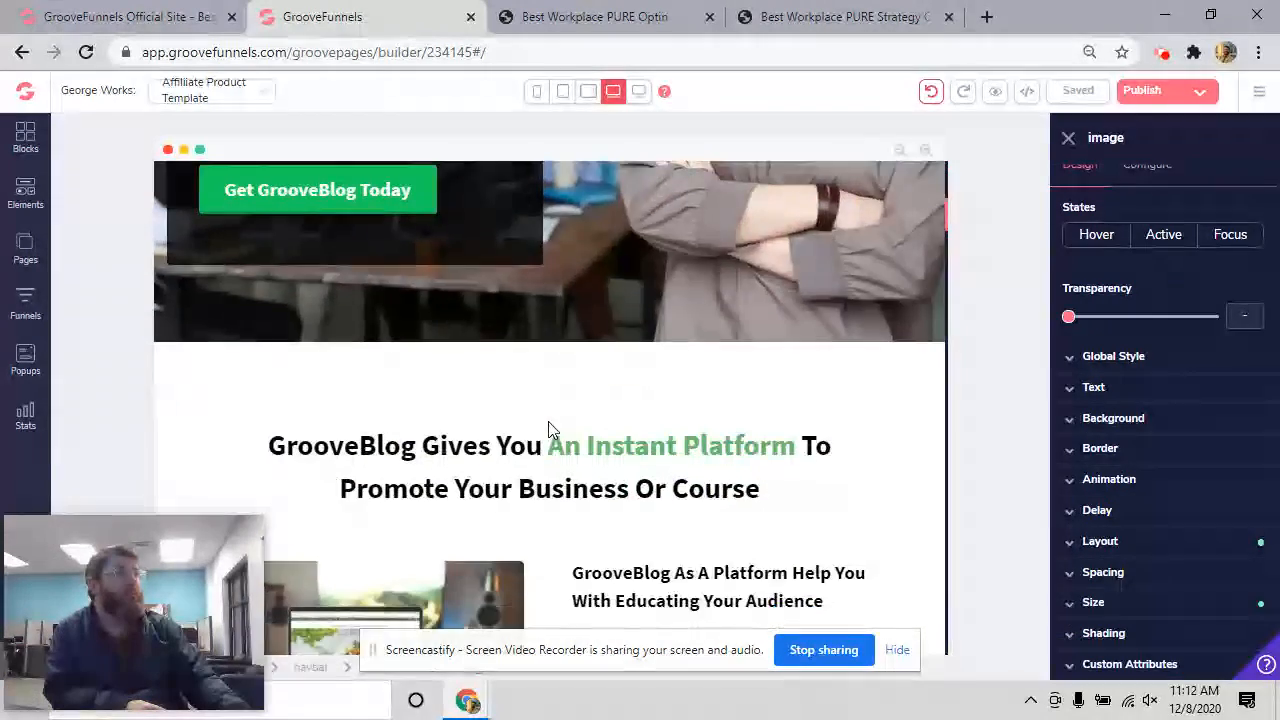
pyautogui.scroll(-3, 548, 428)
pyautogui.scroll(4, 548, 428)
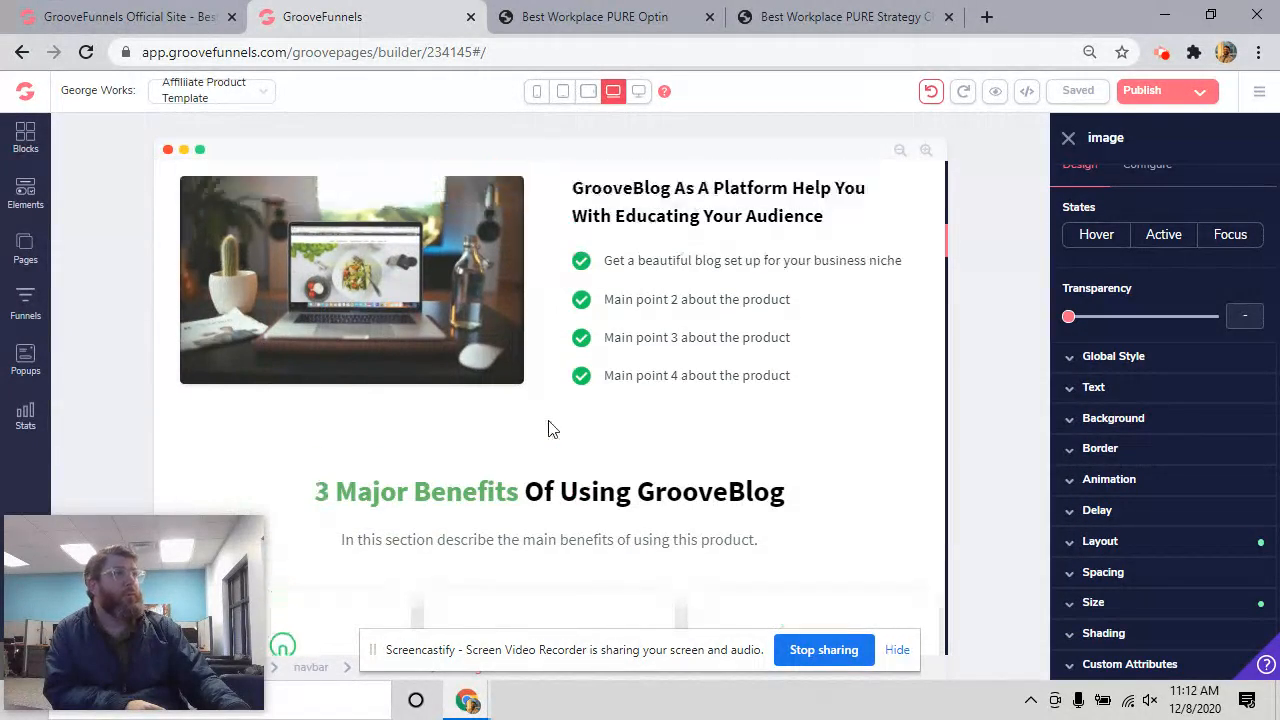
pyautogui.scroll(5, 548, 428)
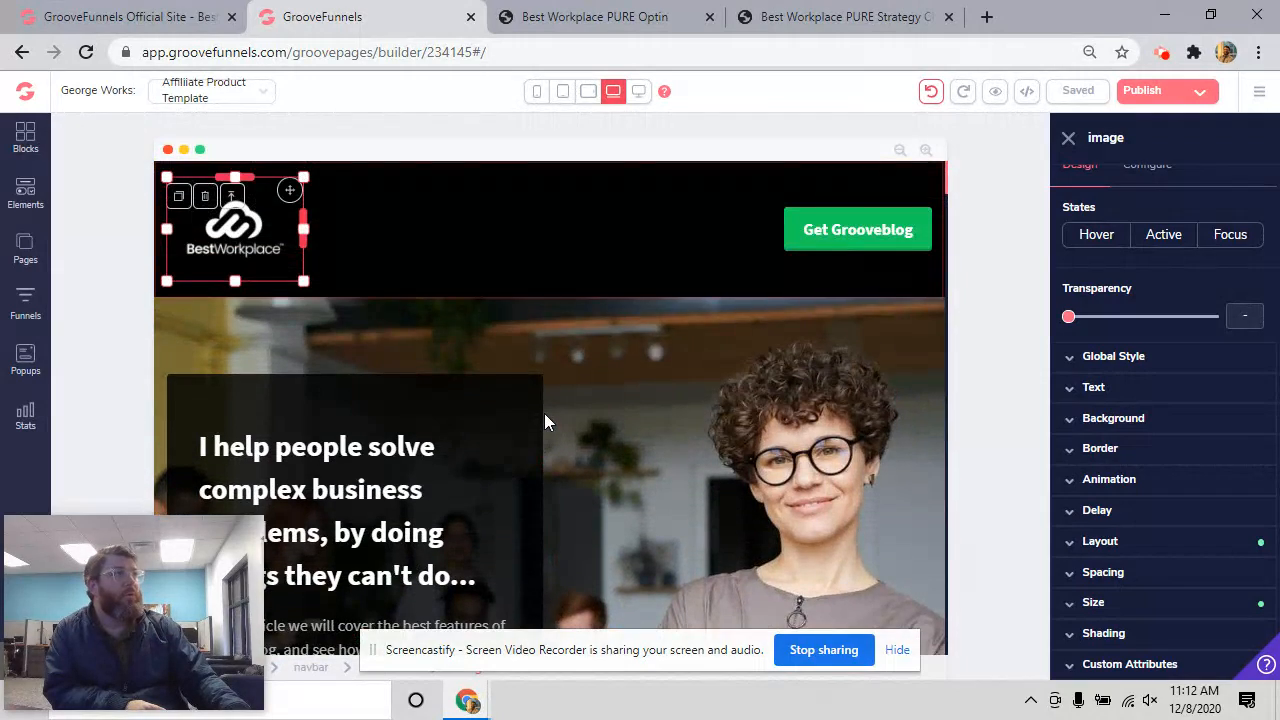
# Step: Look over the laptop layout from the header through the benefits, demo video, features and quote sections to the Success Stories heading
pyautogui.scroll(-6, 545, 421)
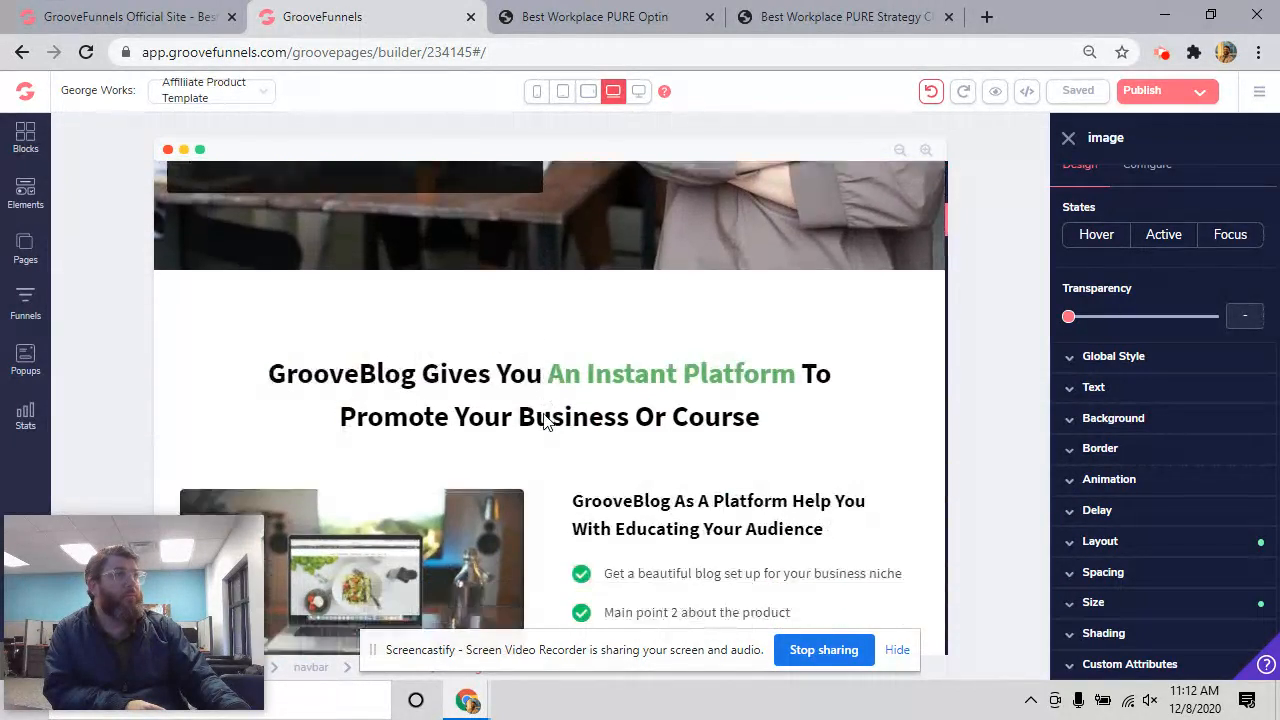
pyautogui.scroll(-8, 545, 421)
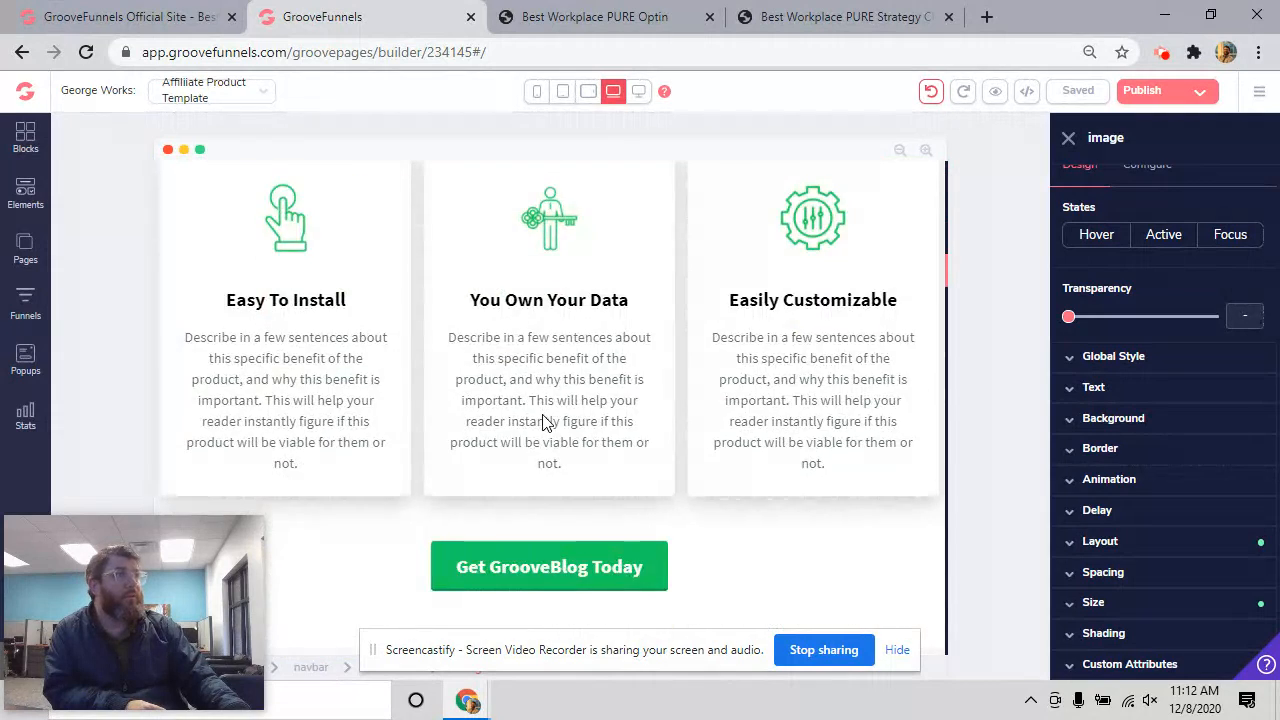
pyautogui.scroll(-4, 544, 415)
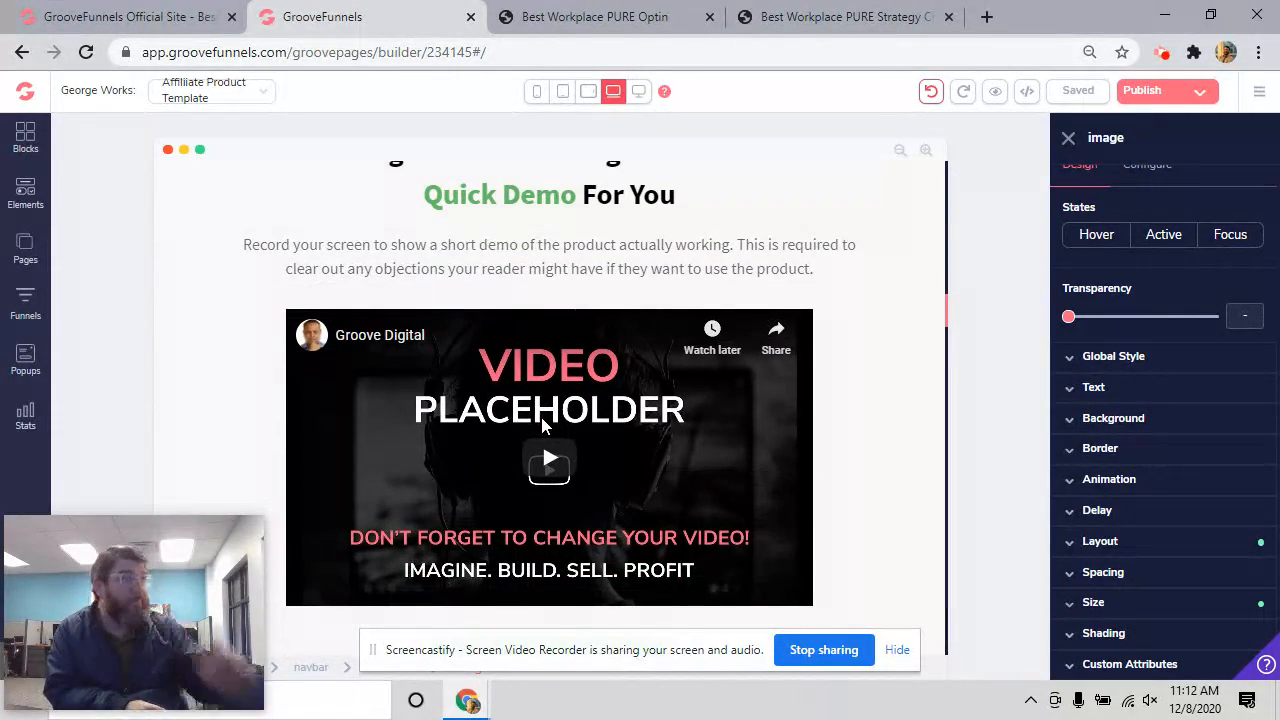
pyautogui.scroll(-10, 571, 466)
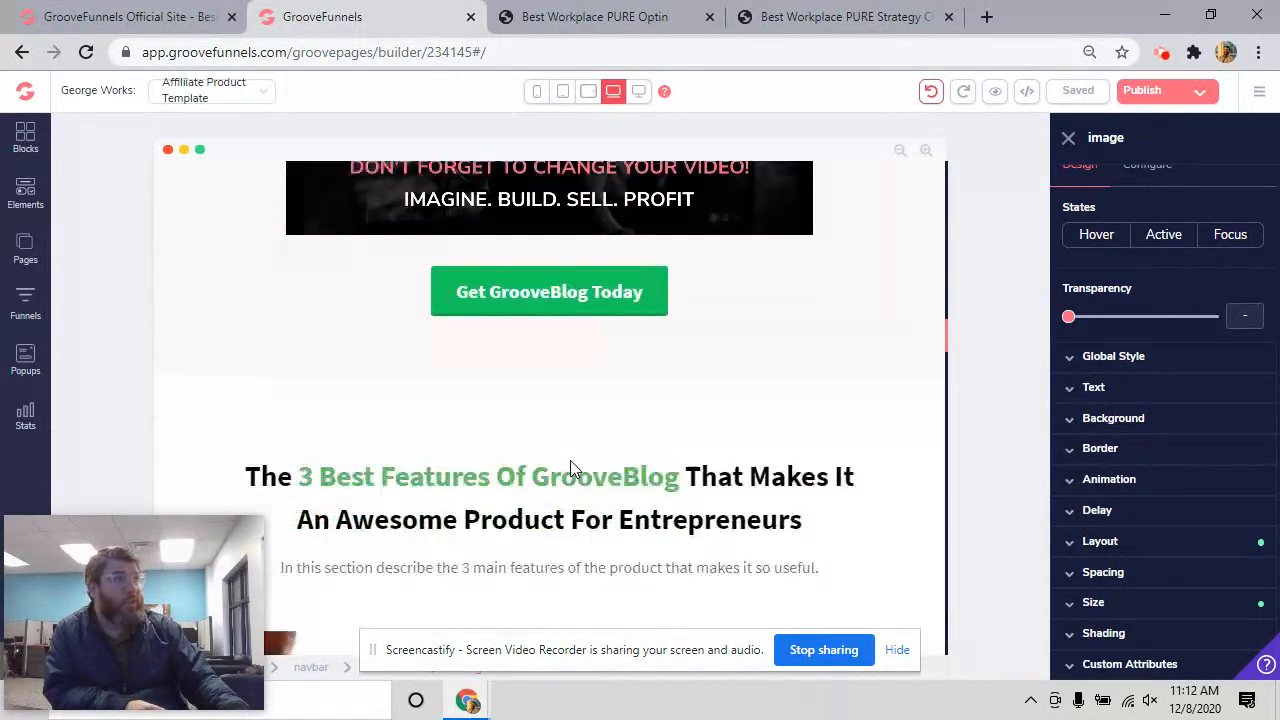
pyautogui.scroll(-1, 566, 458)
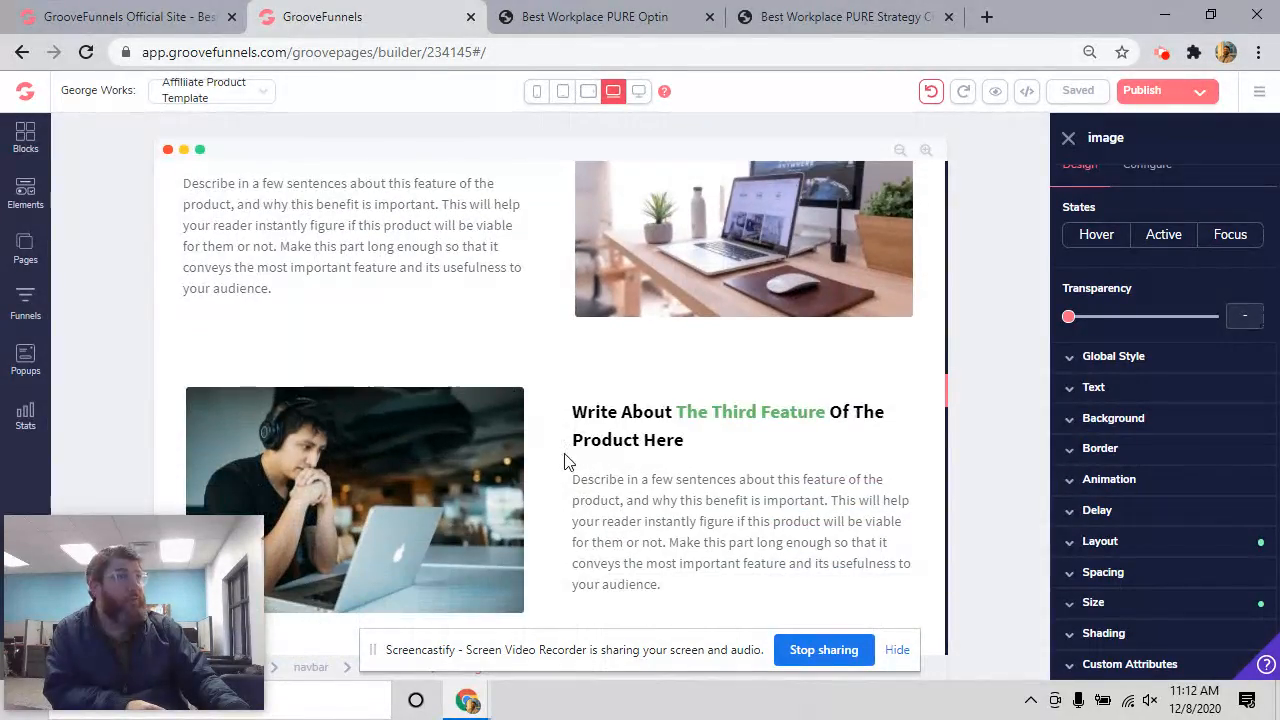
pyautogui.scroll(-7, 560, 451)
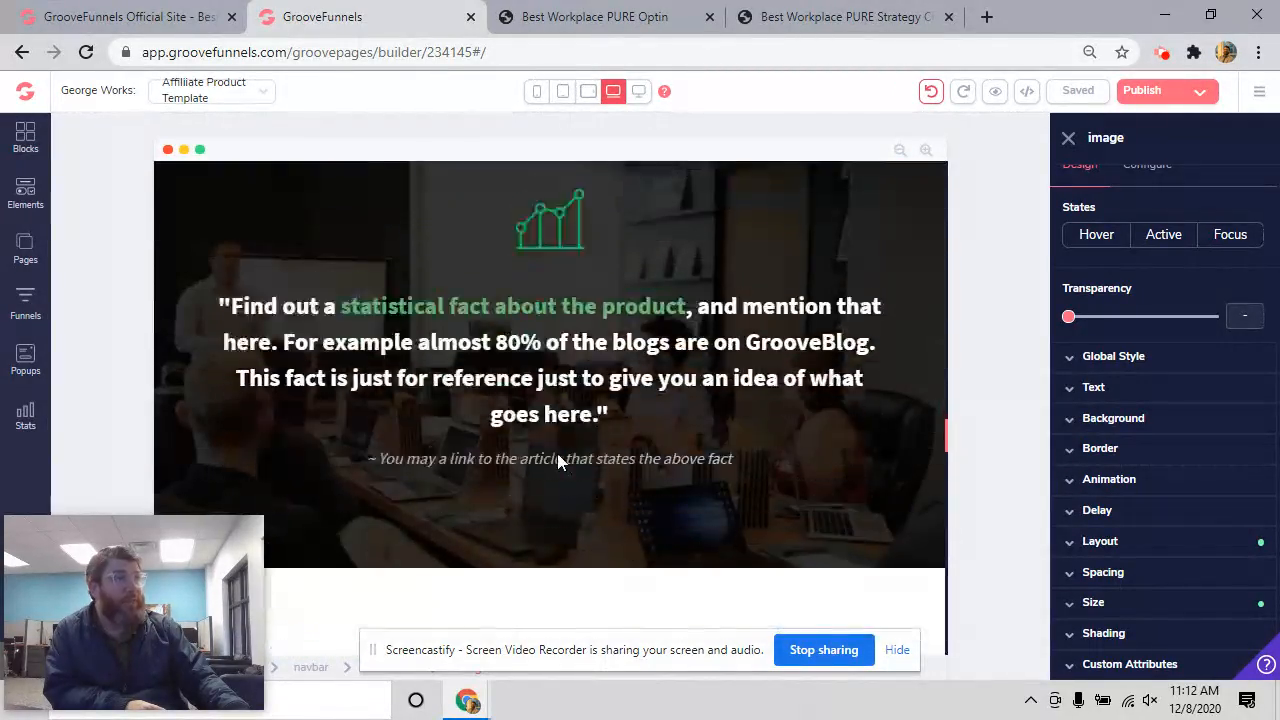
pyautogui.scroll(3, 558, 462)
pyautogui.scroll(-8, 558, 462)
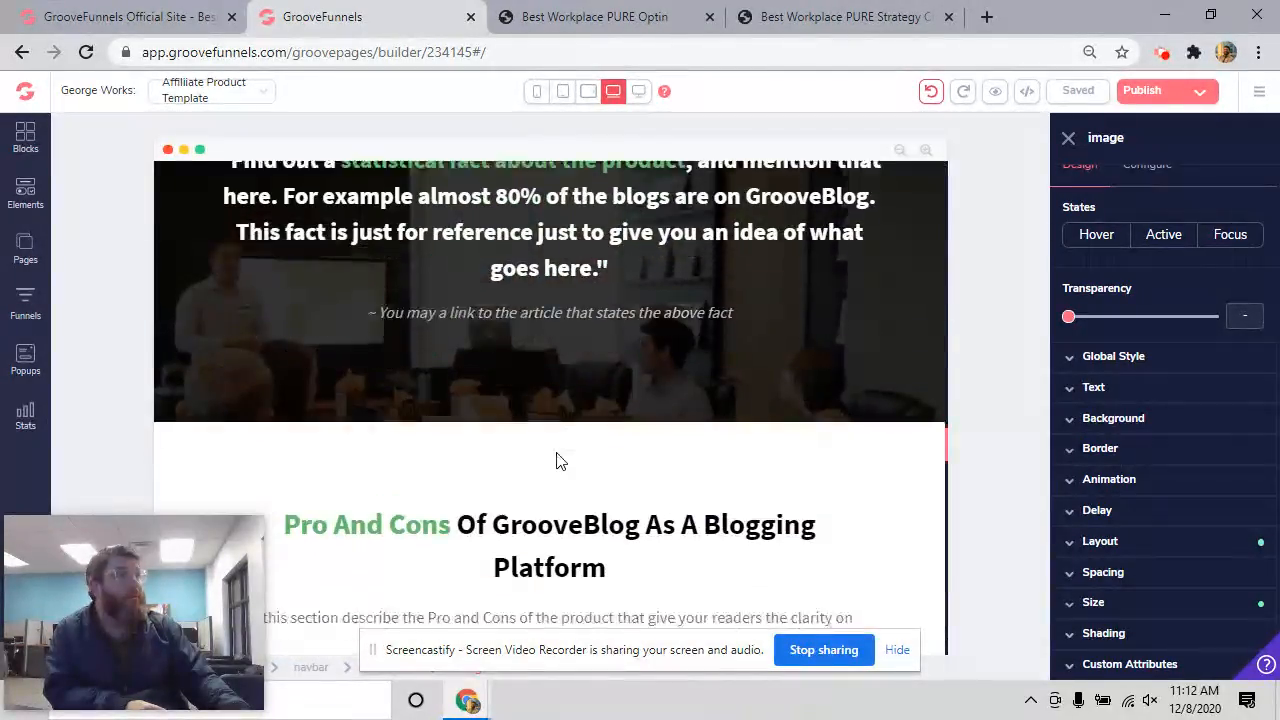
pyautogui.scroll(-10, 558, 462)
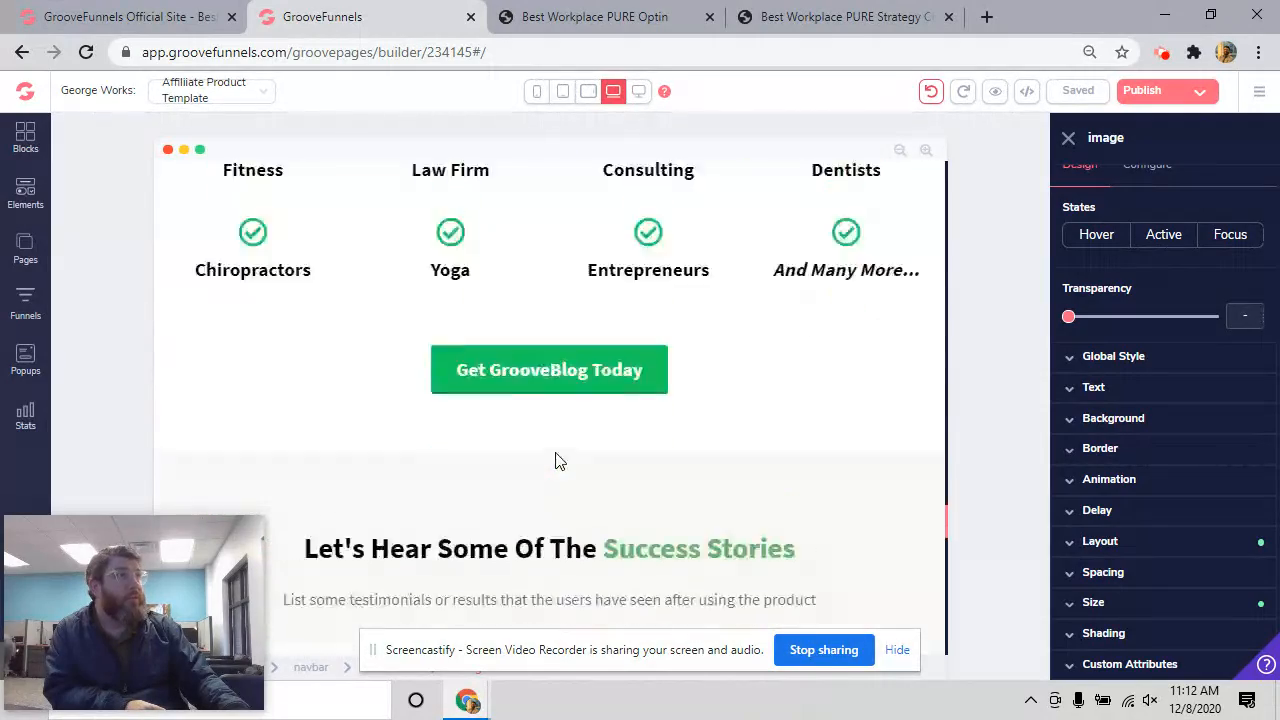
pyautogui.scroll(20, 558, 460)
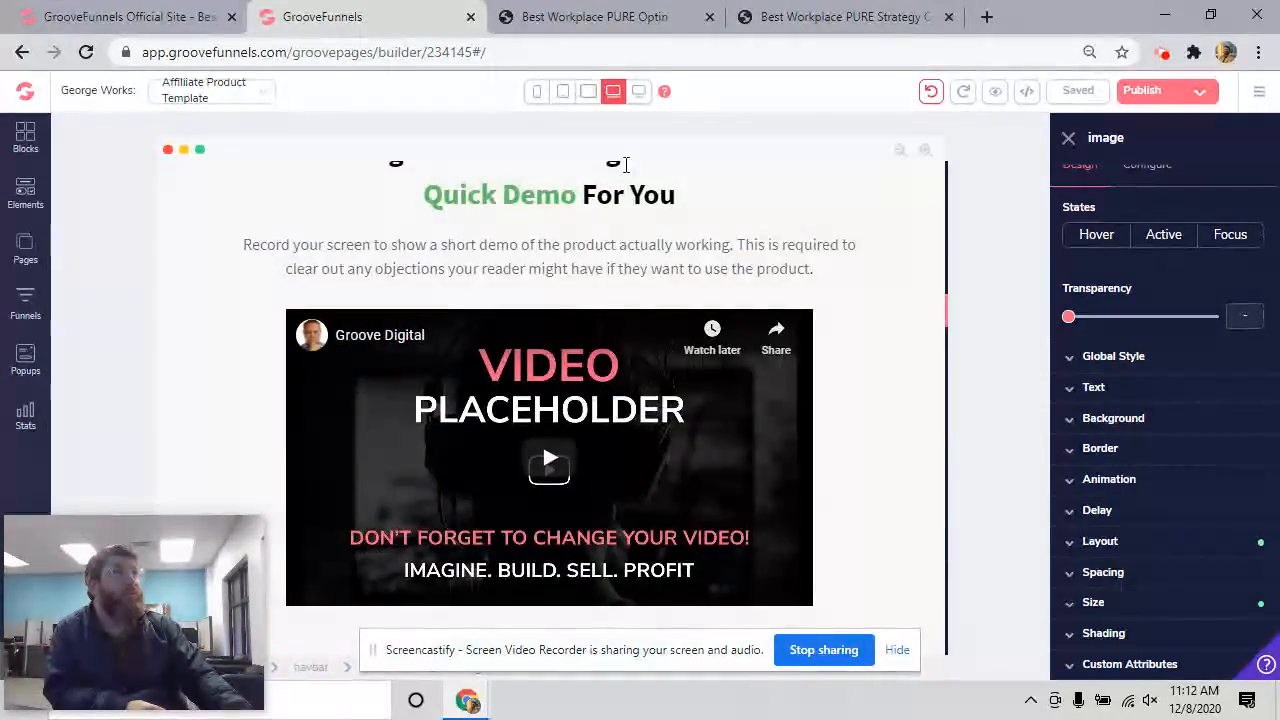
# Step: In the desktop layout, set the top and bottom margins of the Quick Demo heading container to 2rem
pyautogui.click(640, 95)
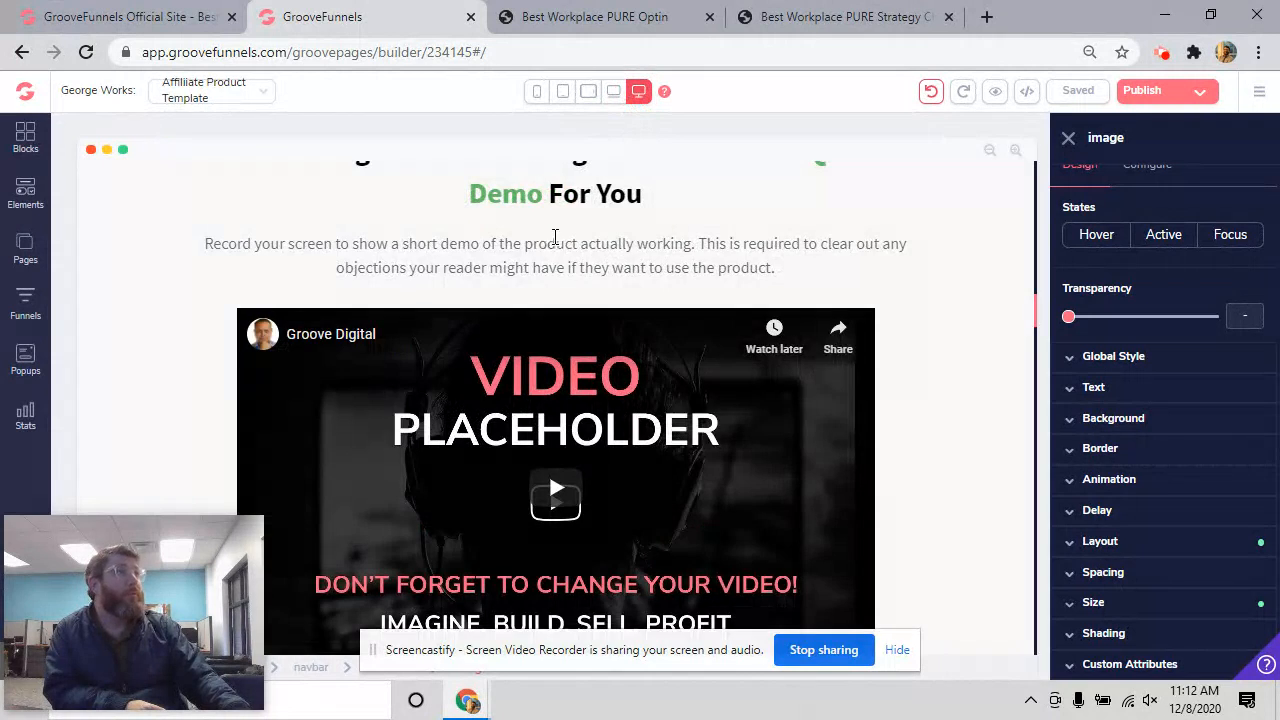
pyautogui.scroll(4, 553, 243)
pyautogui.scroll(-2, 558, 245)
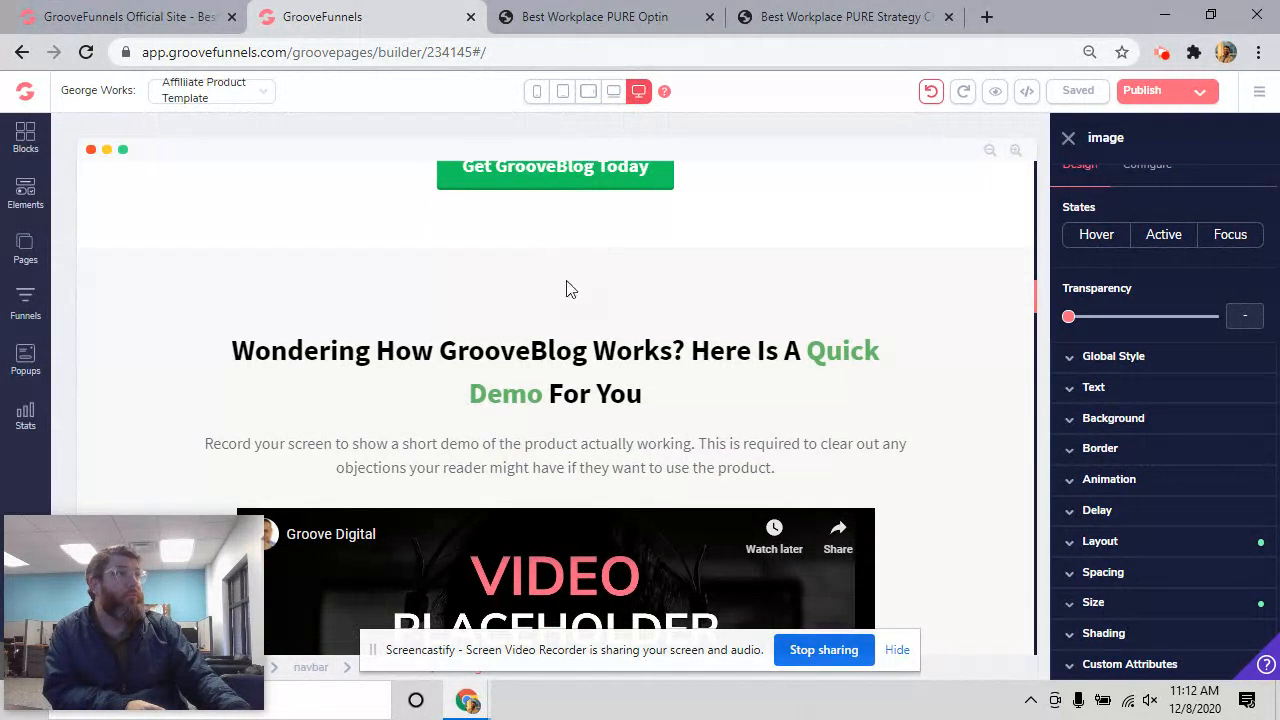
pyautogui.click(565, 320)
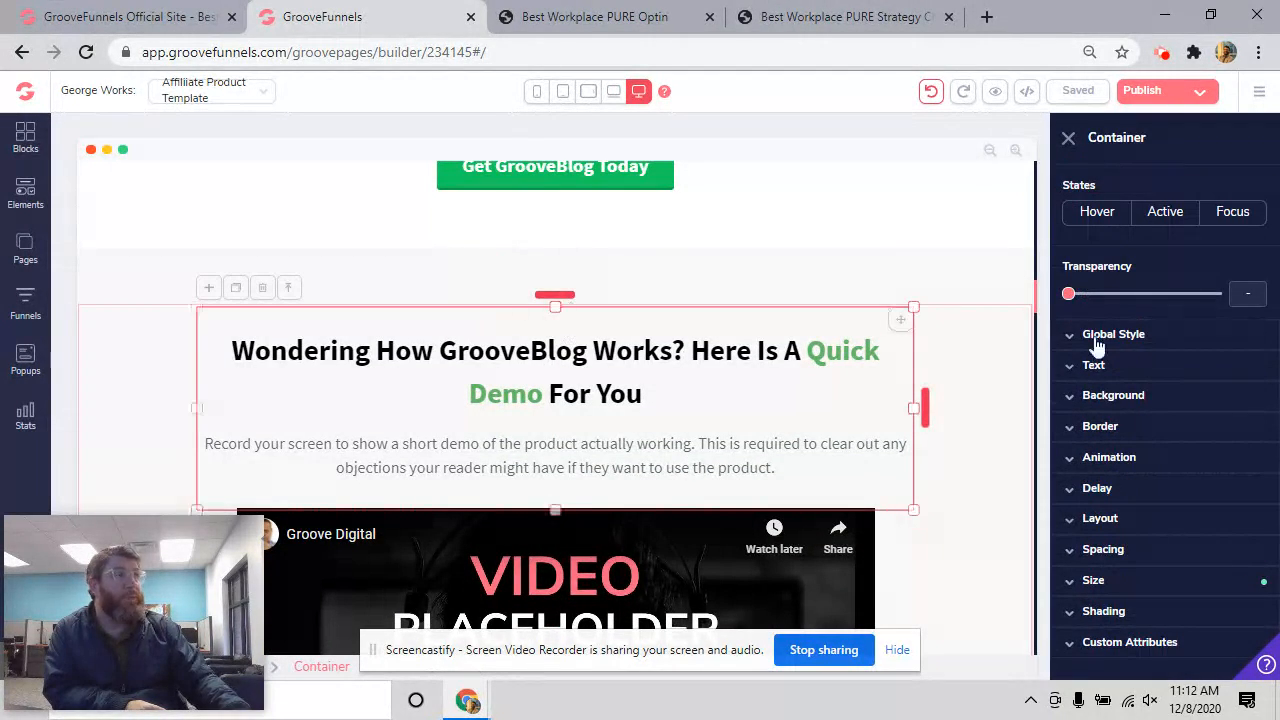
pyautogui.click(1104, 611)
pyautogui.scroll(-1, 1121, 549)
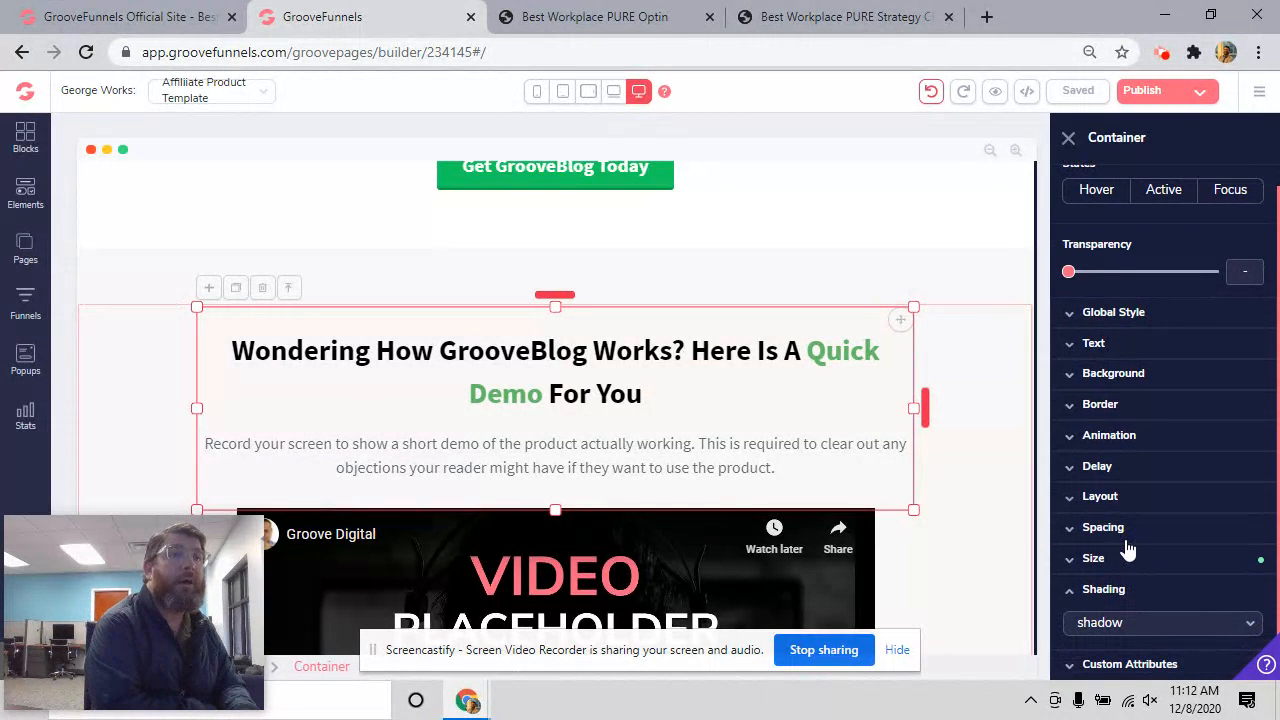
pyautogui.scroll(1, 1125, 565)
pyautogui.click(1134, 551)
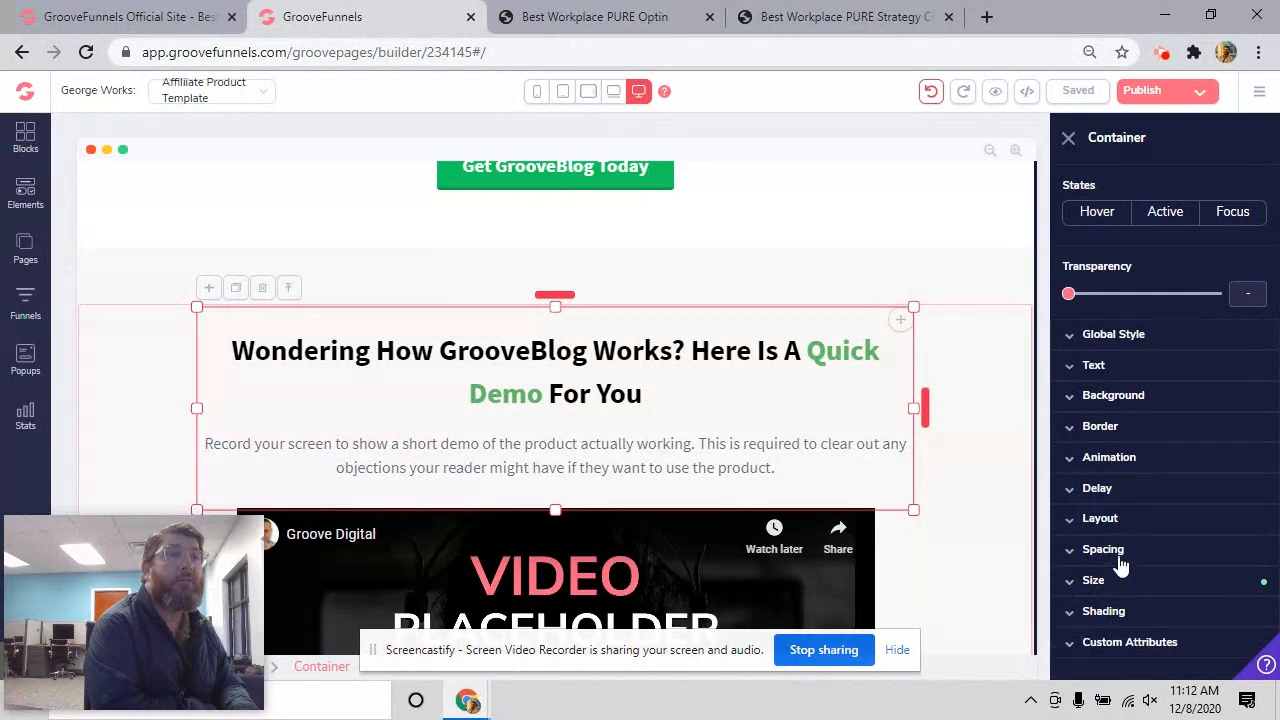
pyautogui.scroll(-2, 1170, 538)
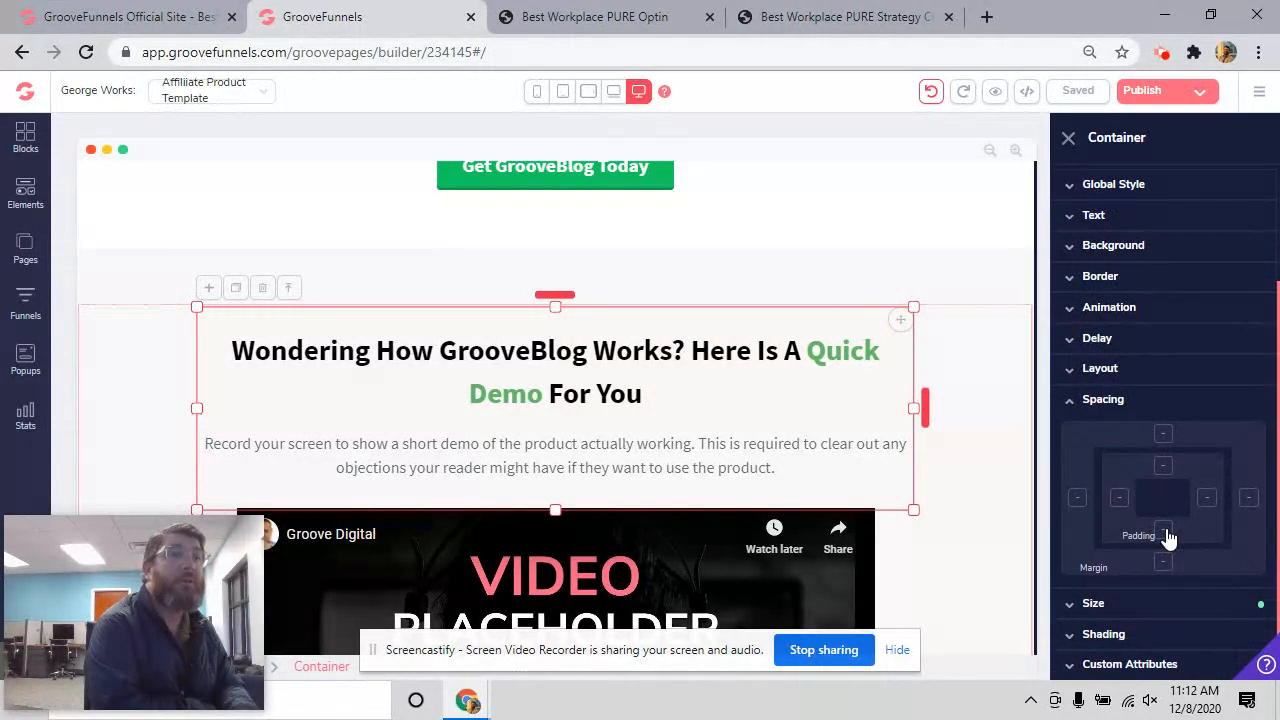
pyautogui.click(1163, 434)
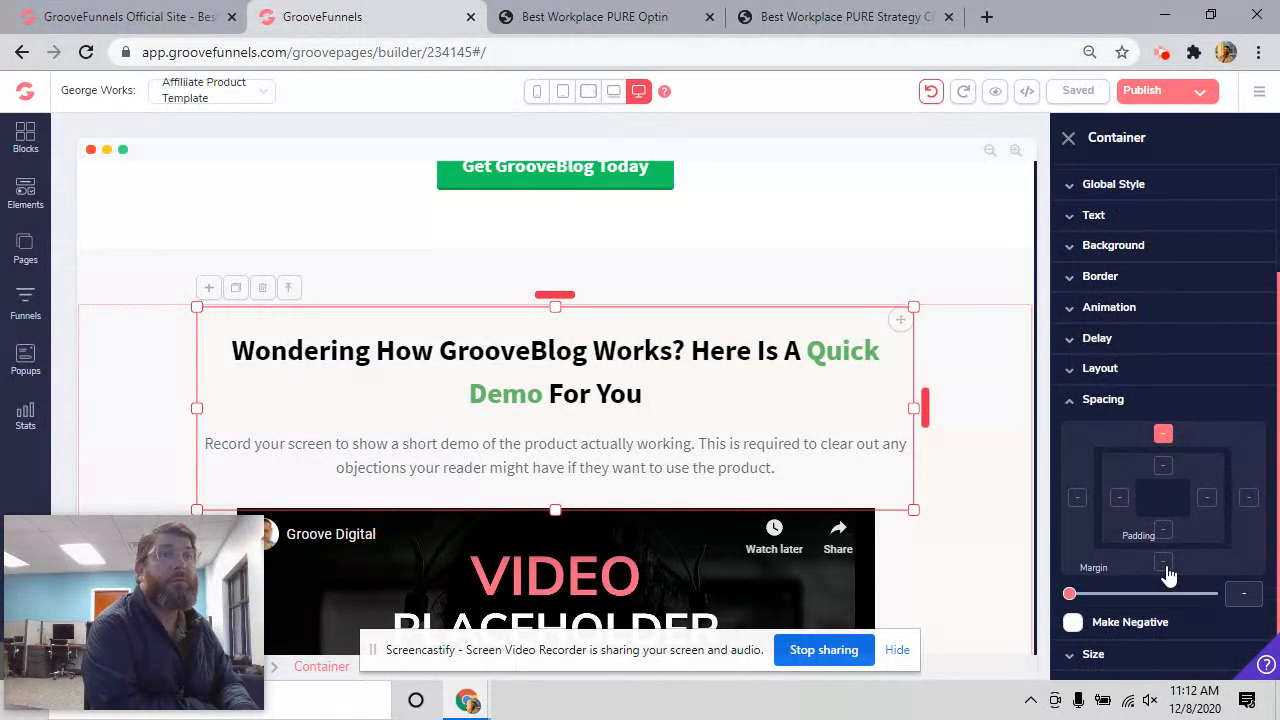
pyautogui.click(1163, 562)
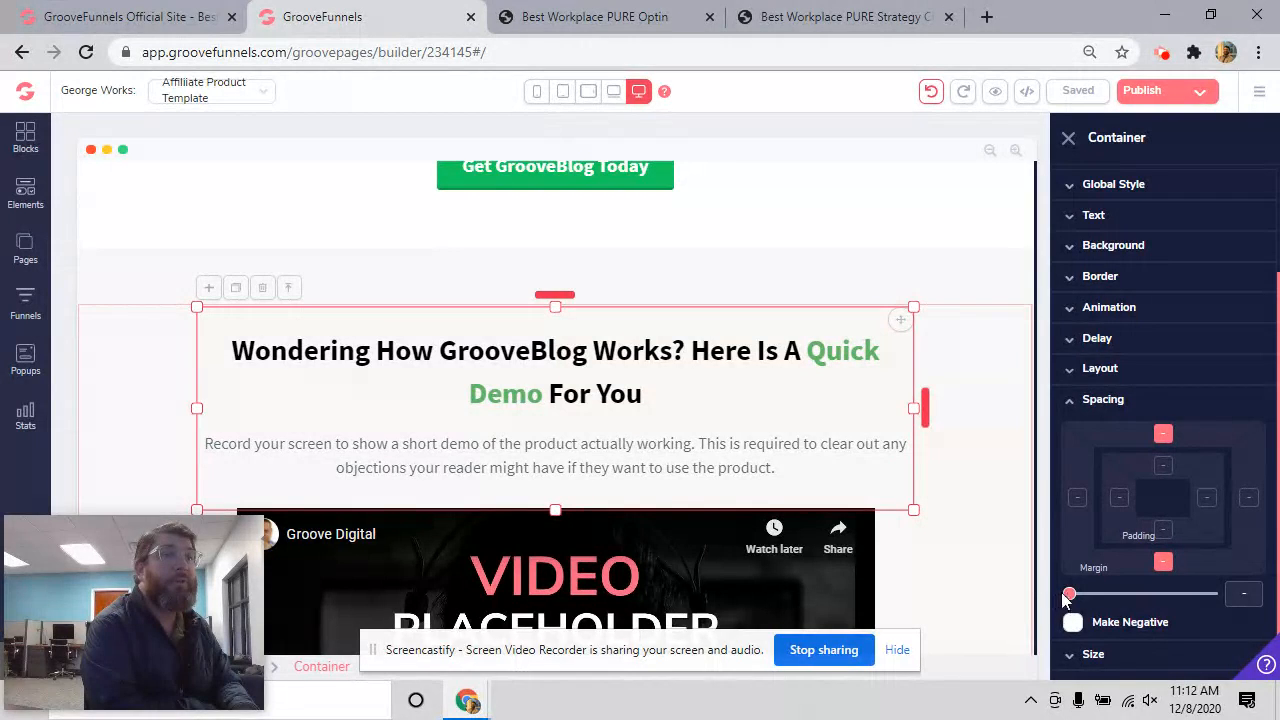
pyautogui.moveTo(1069, 595); pyautogui.dragTo(1131, 588)
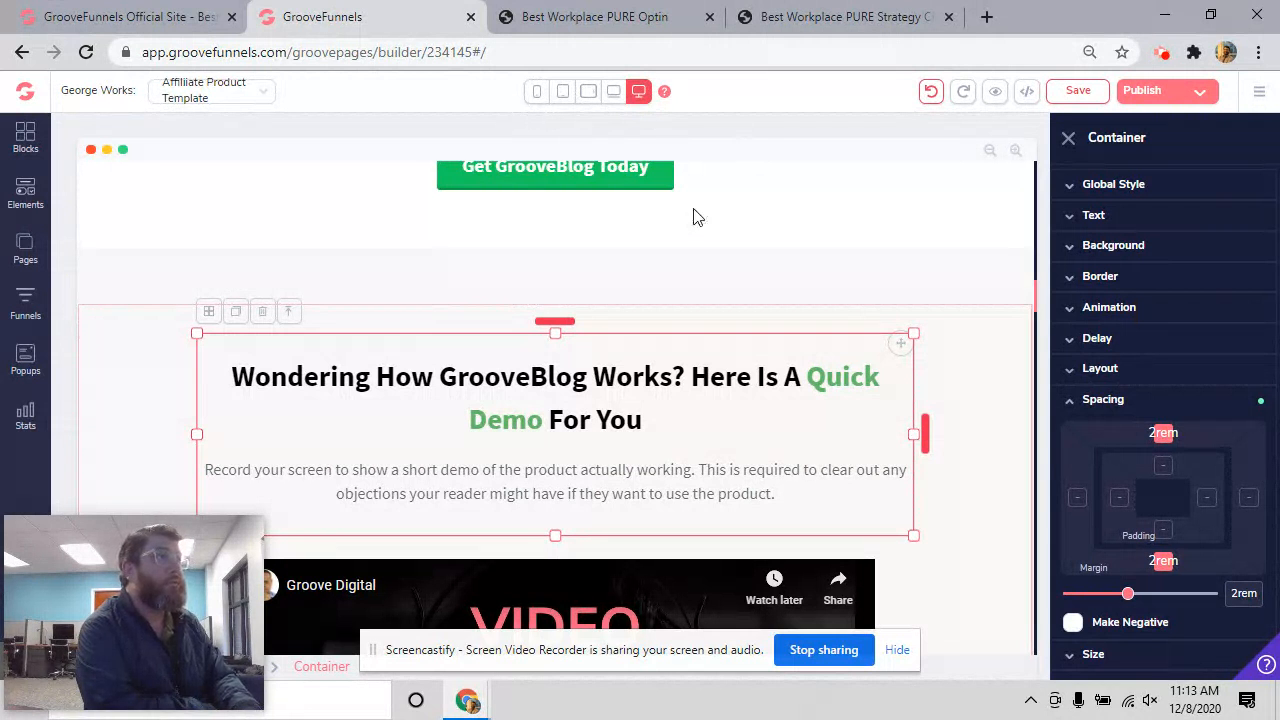
# Step: In the phone layout, set the Quick Demo heading container's top and bottom margins to 6rem and save the page
pyautogui.click(536, 93)
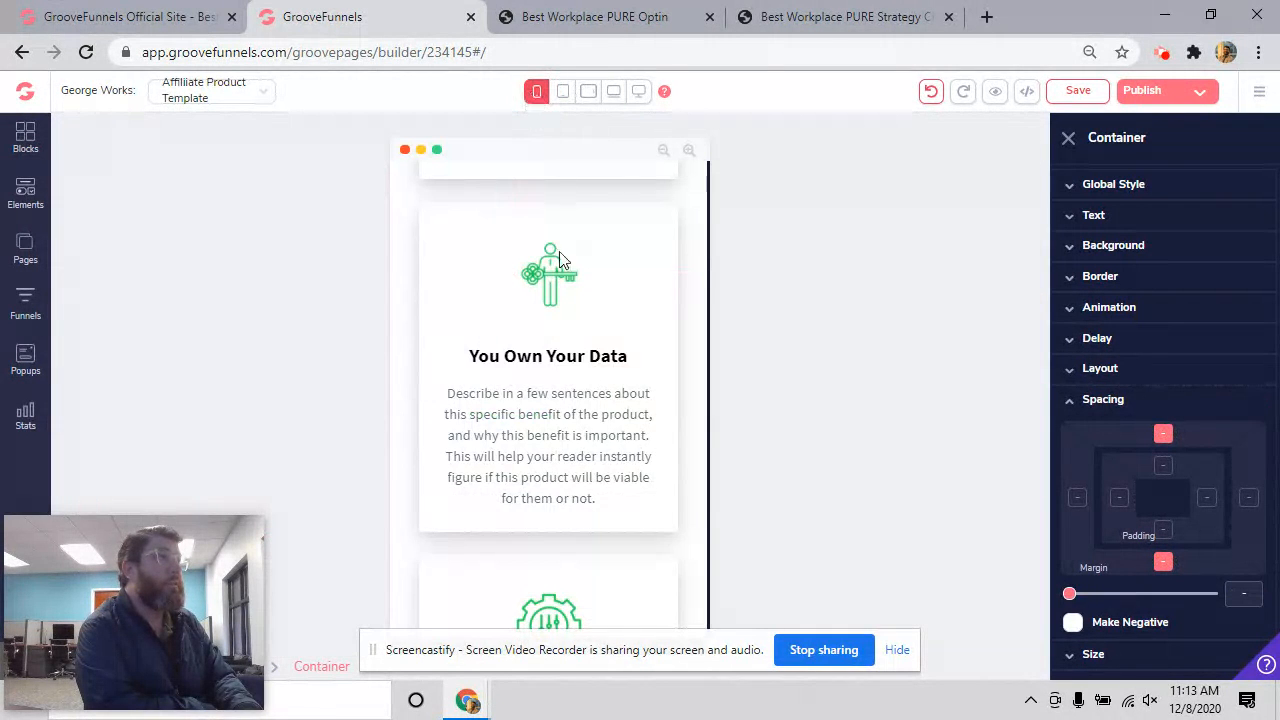
pyautogui.scroll(10, 550, 366)
pyautogui.scroll(10, 546, 367)
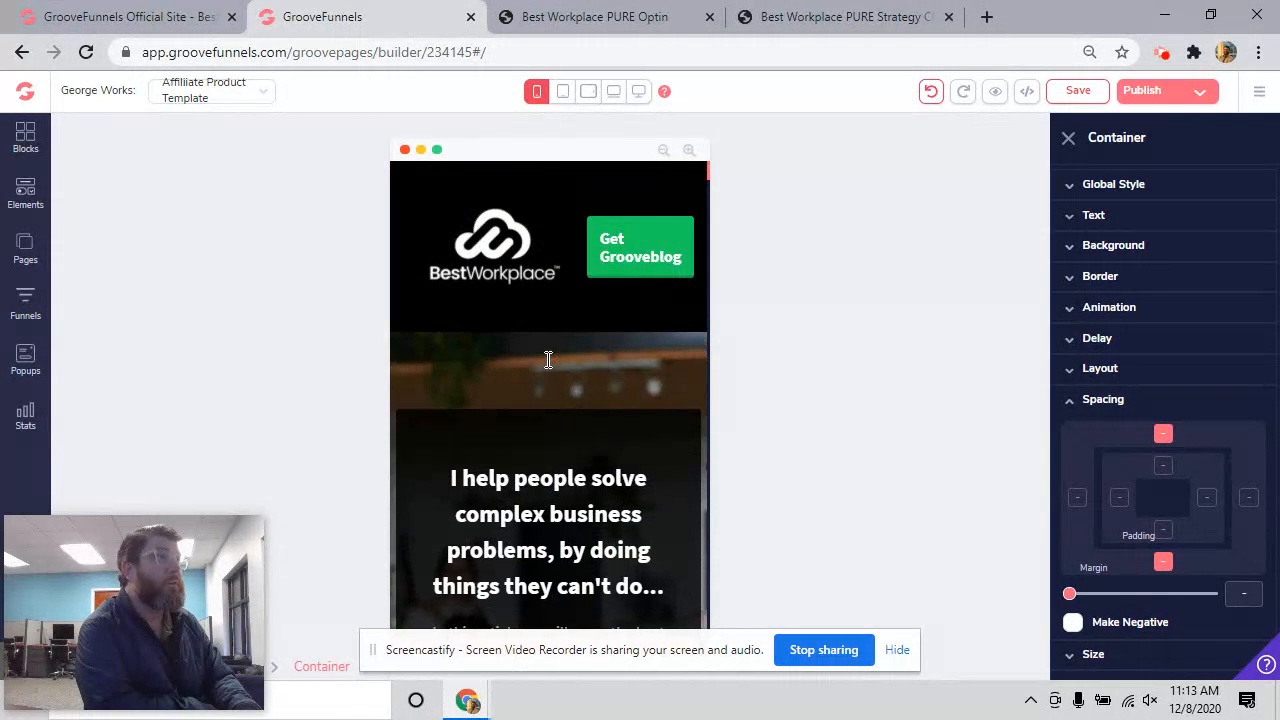
pyautogui.scroll(-15, 546, 367)
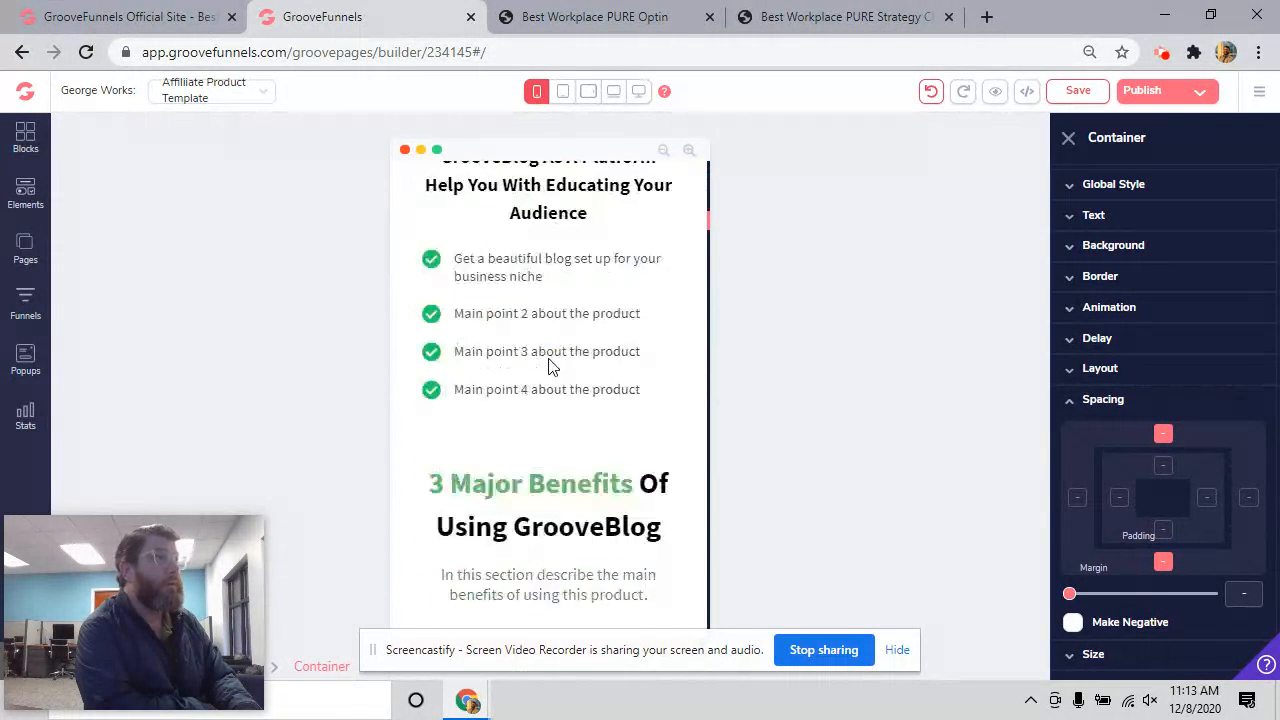
pyautogui.scroll(-15, 548, 367)
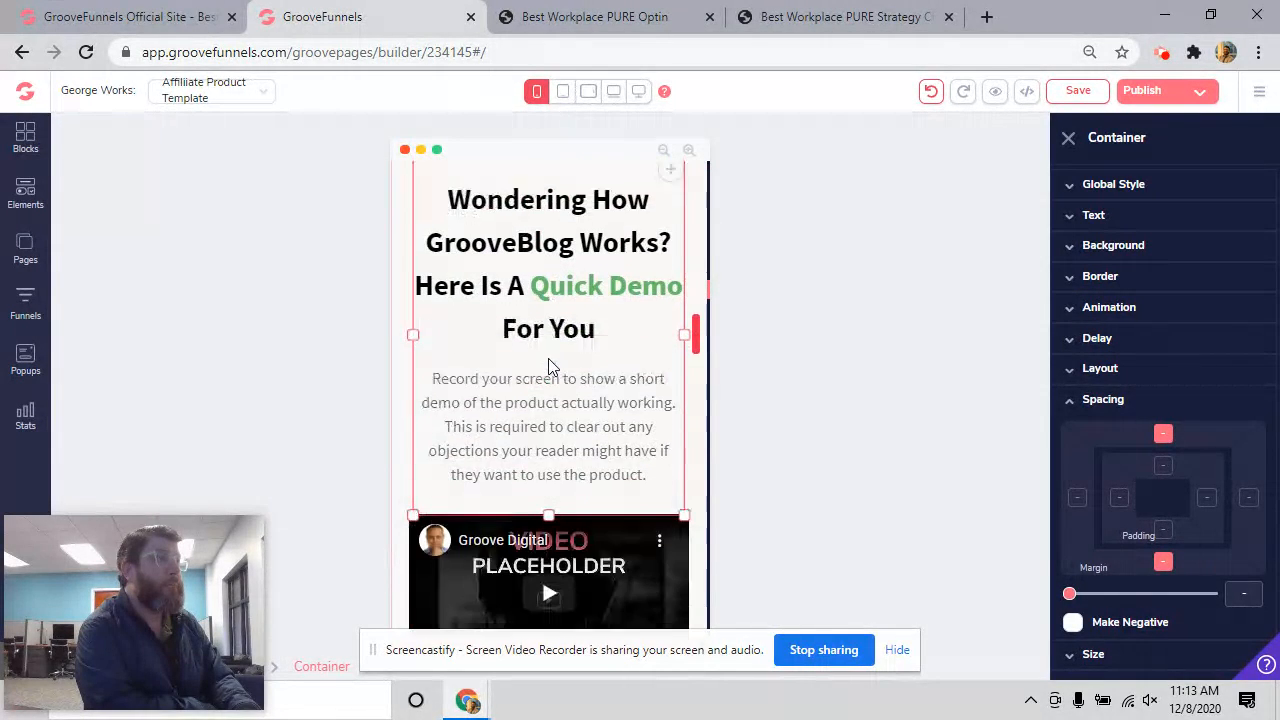
pyautogui.scroll(-1, 548, 367)
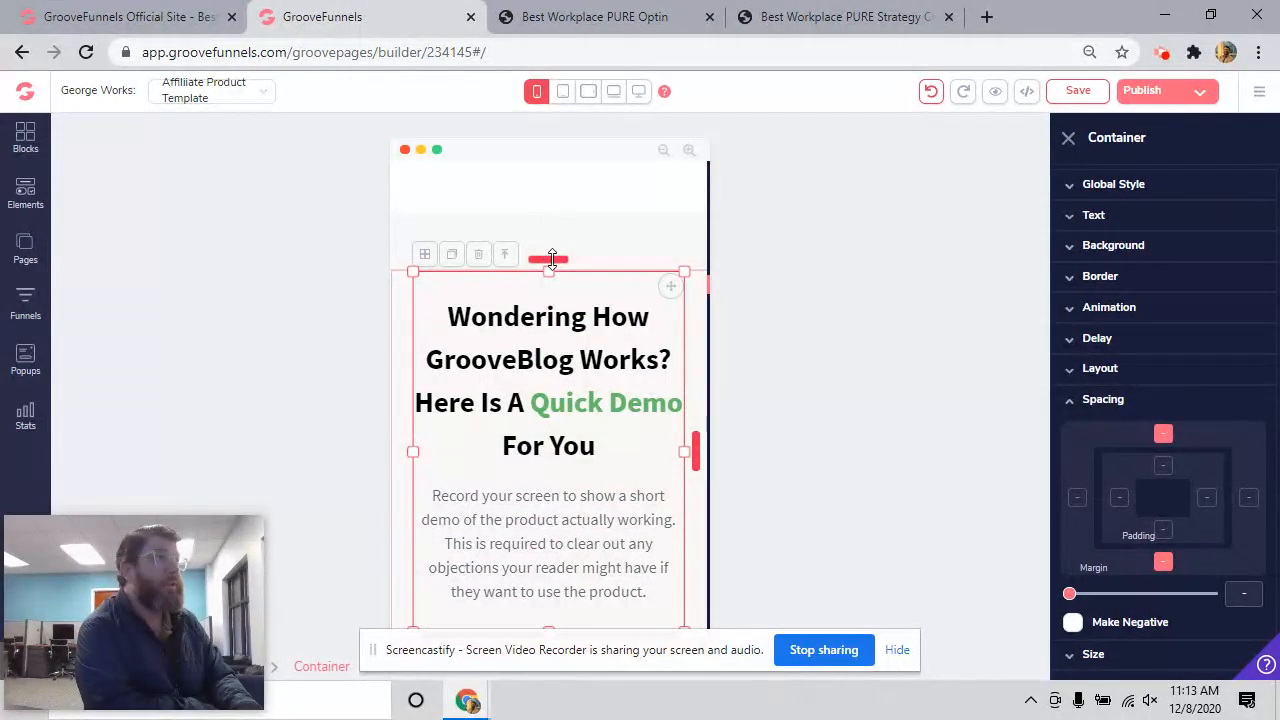
pyautogui.scroll(3, 561, 329)
pyautogui.scroll(-6, 561, 329)
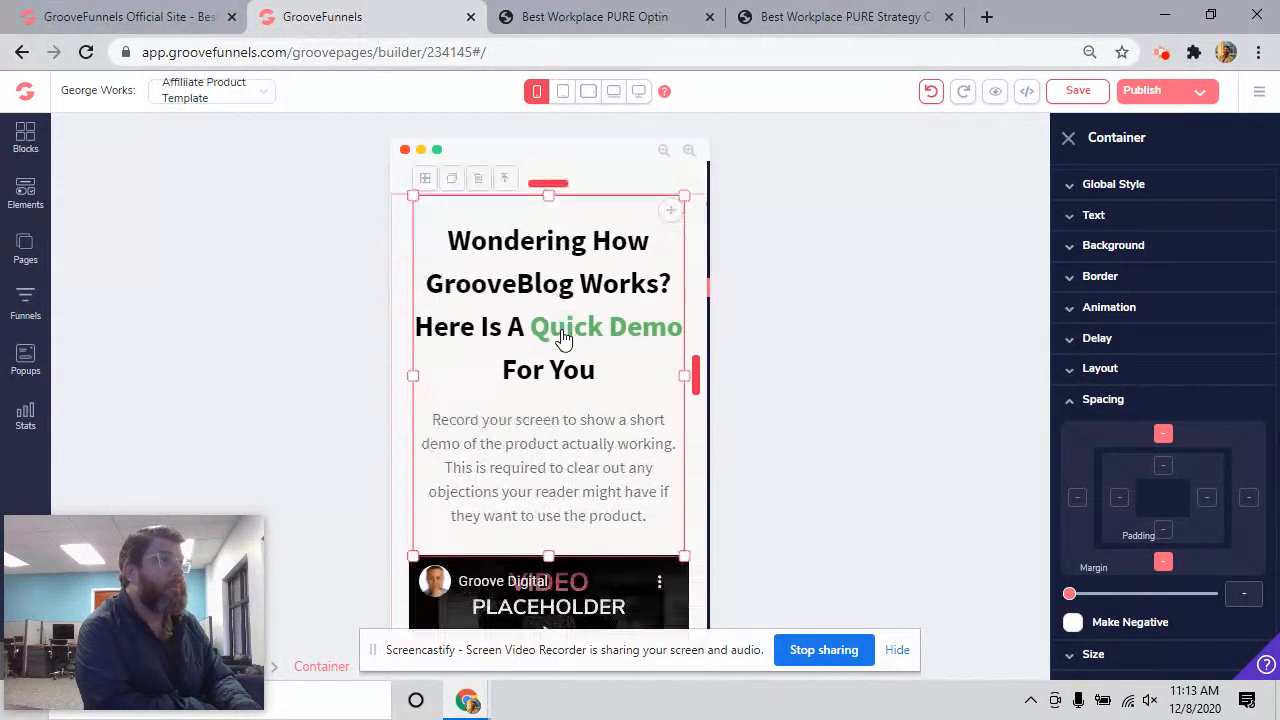
pyautogui.scroll(-3, 561, 329)
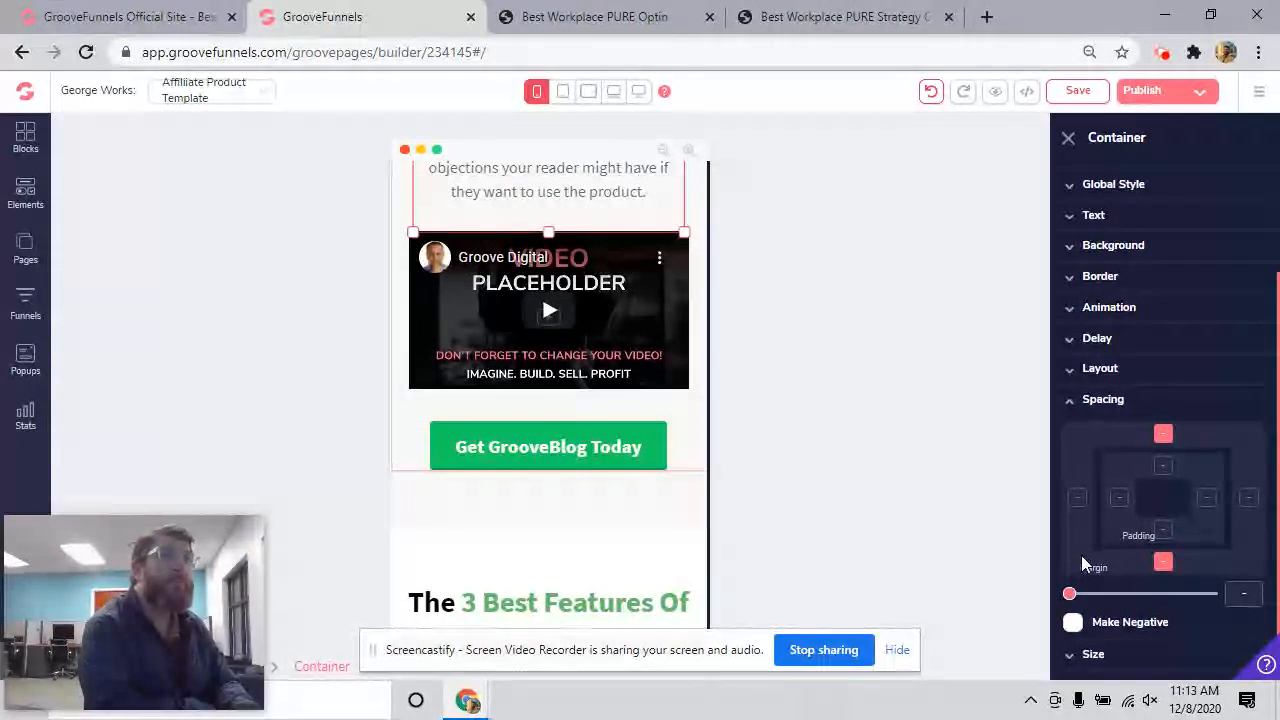
pyautogui.moveTo(1070, 594); pyautogui.dragTo(1197, 593)
pyautogui.moveTo(1207, 592); pyautogui.dragTo(1185, 590)
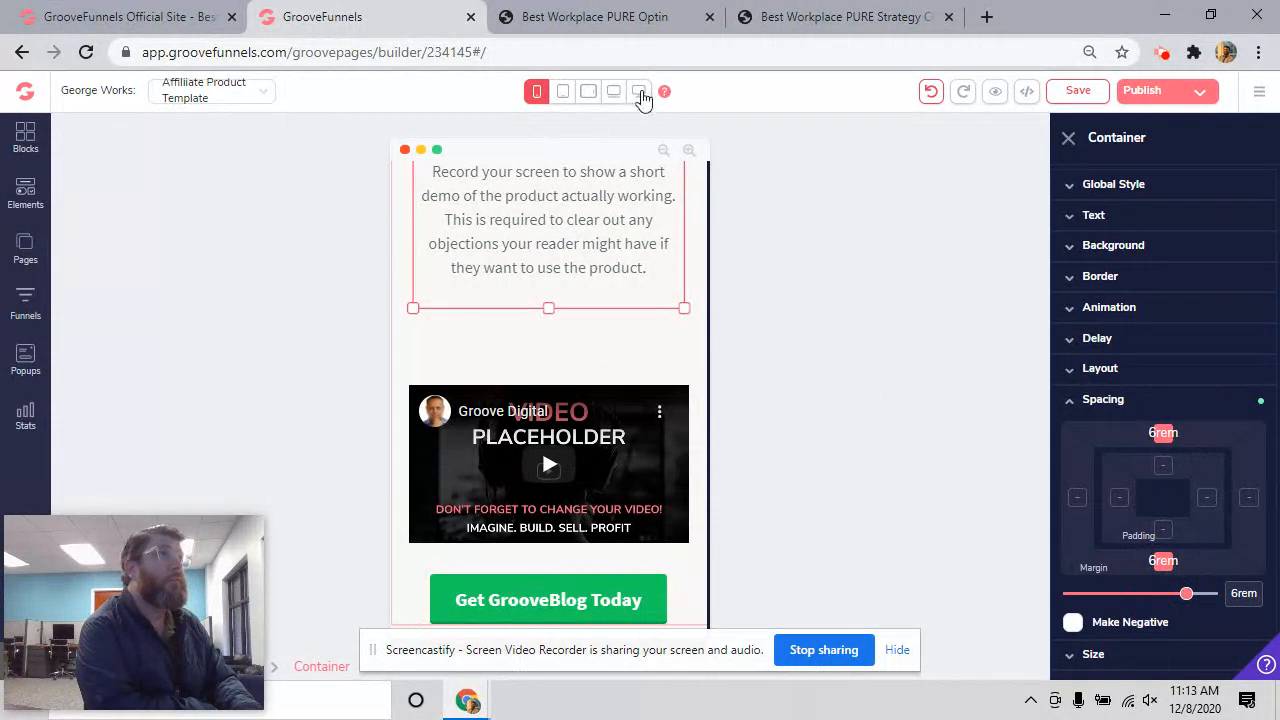
pyautogui.click(1072, 91)
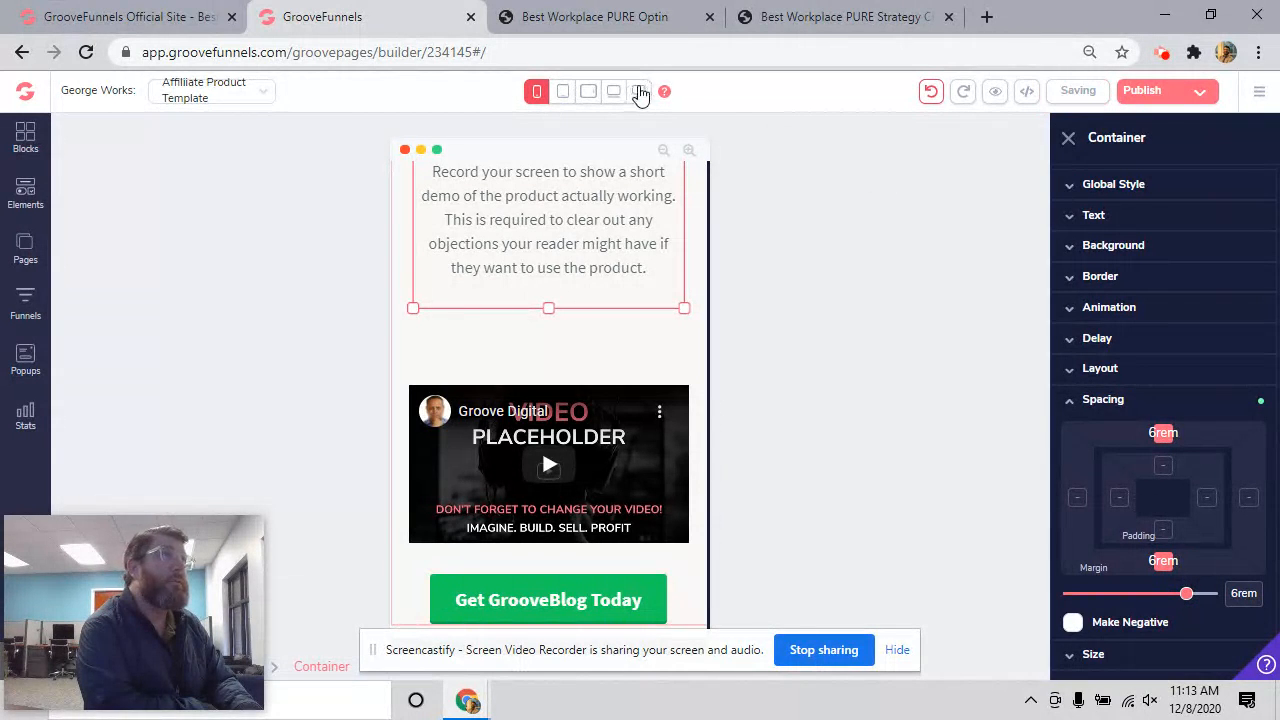
# Step: Switch back to the desktop layout and check the spacing around the Quick Demo heading container
pyautogui.click(641, 93)
pyautogui.scroll(-5, 583, 291)
pyautogui.scroll(3, 564, 308)
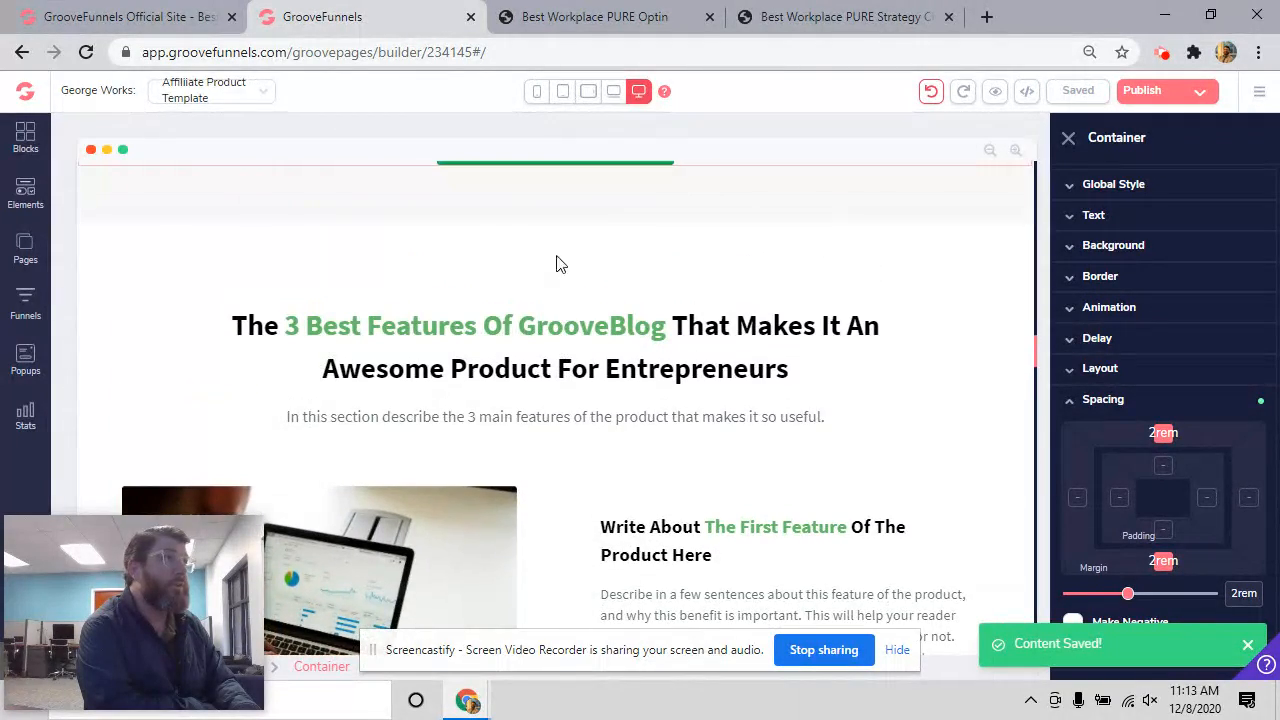
pyautogui.scroll(10, 547, 358)
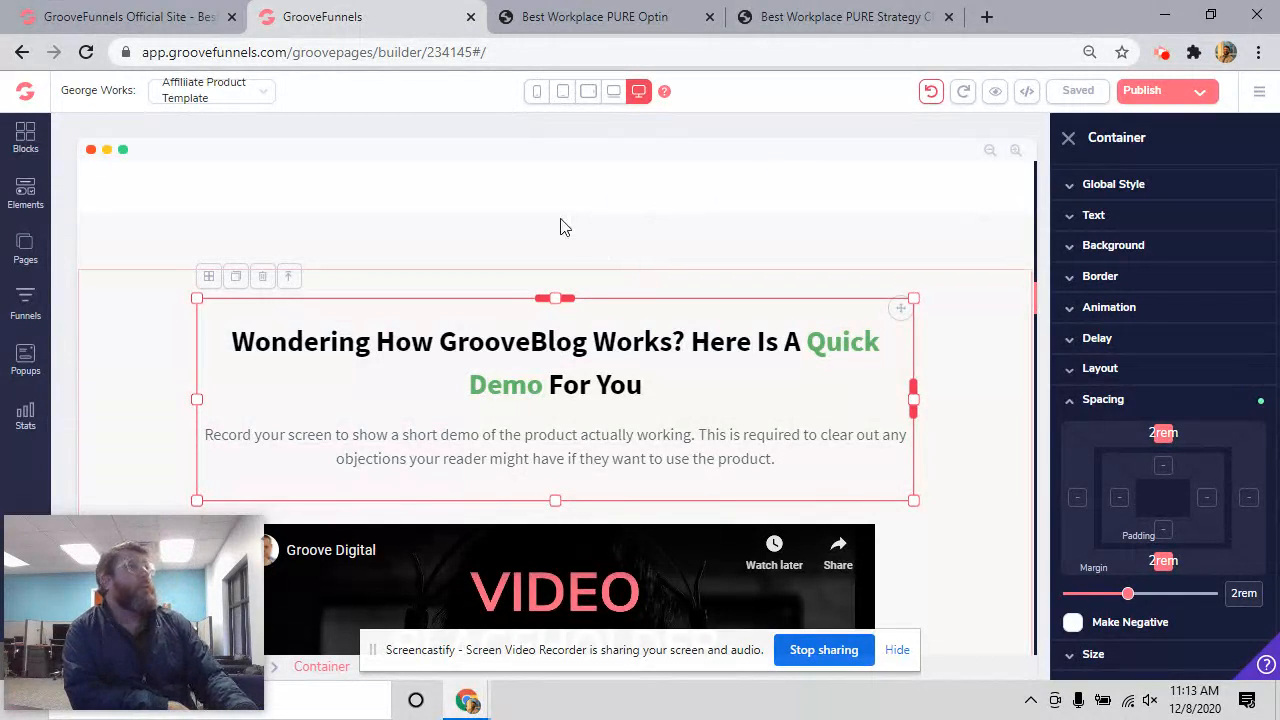
# Step: Look over the desktop layout from the header down to the Frequently Asked Questions section and back to the testimonials
pyautogui.scroll(15, 561, 227)
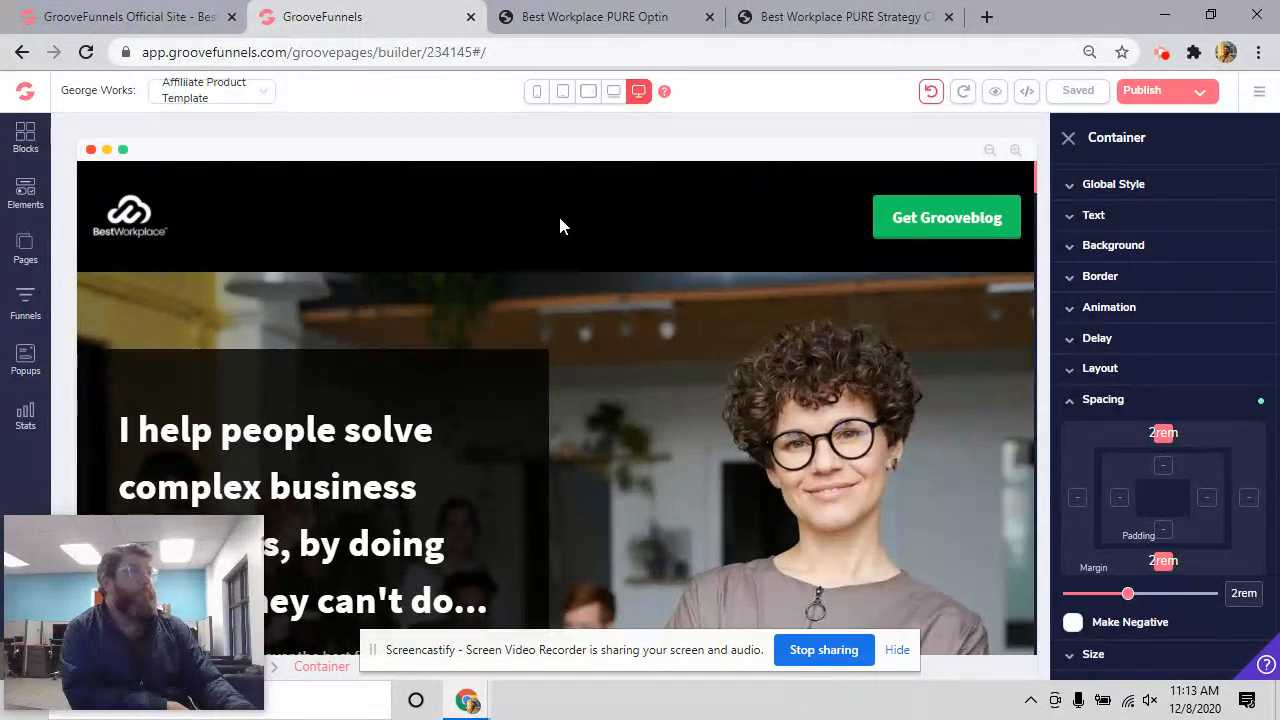
pyautogui.scroll(-12, 510, 383)
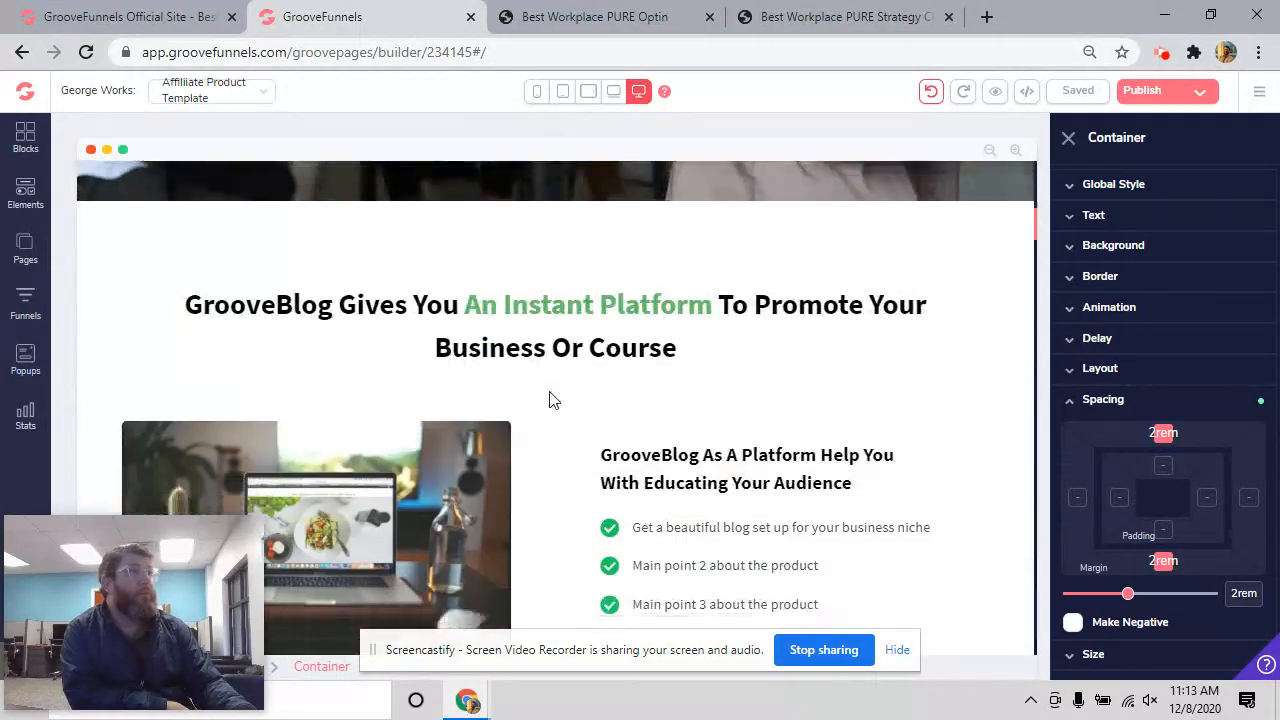
pyautogui.scroll(-12, 551, 395)
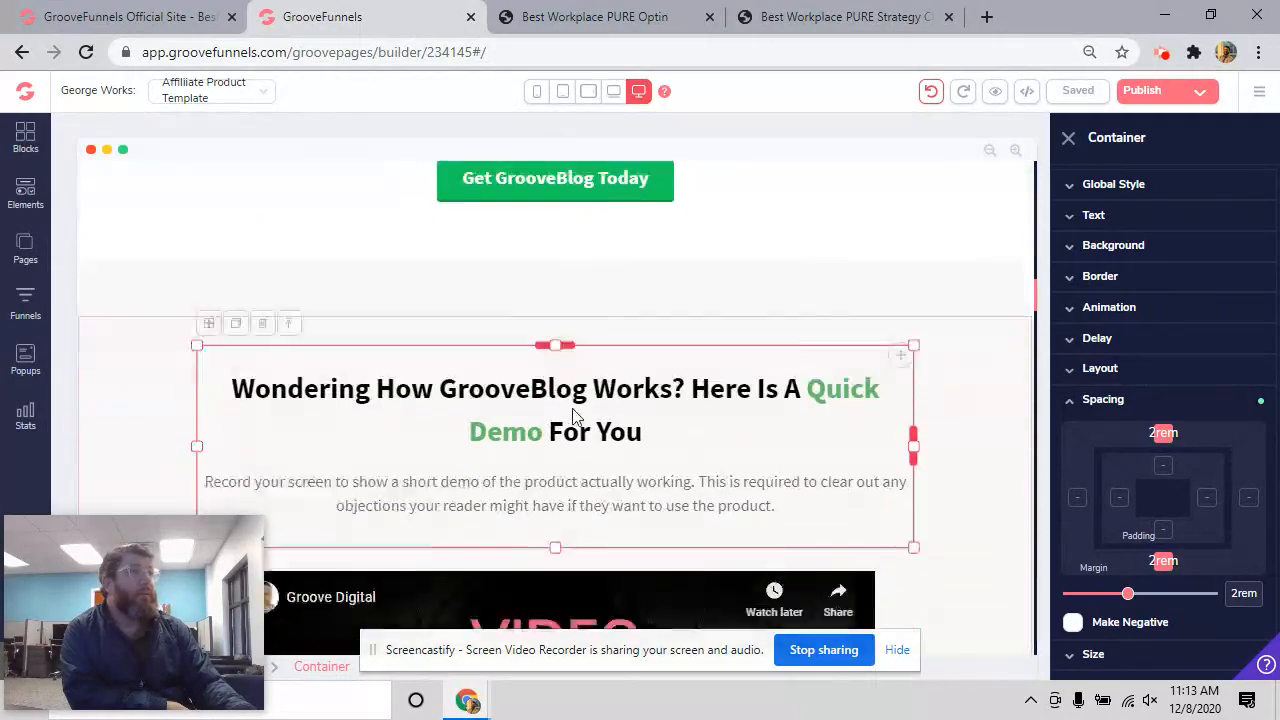
pyautogui.scroll(-15, 576, 415)
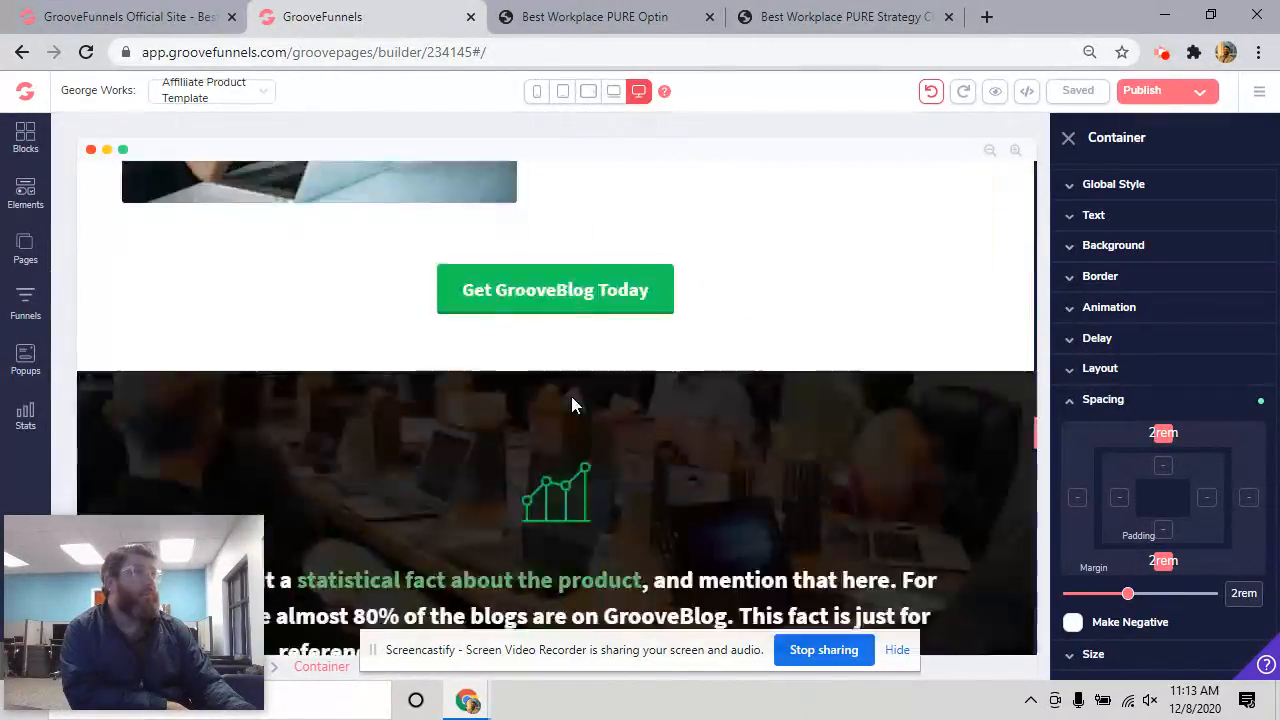
pyautogui.scroll(-15, 580, 390)
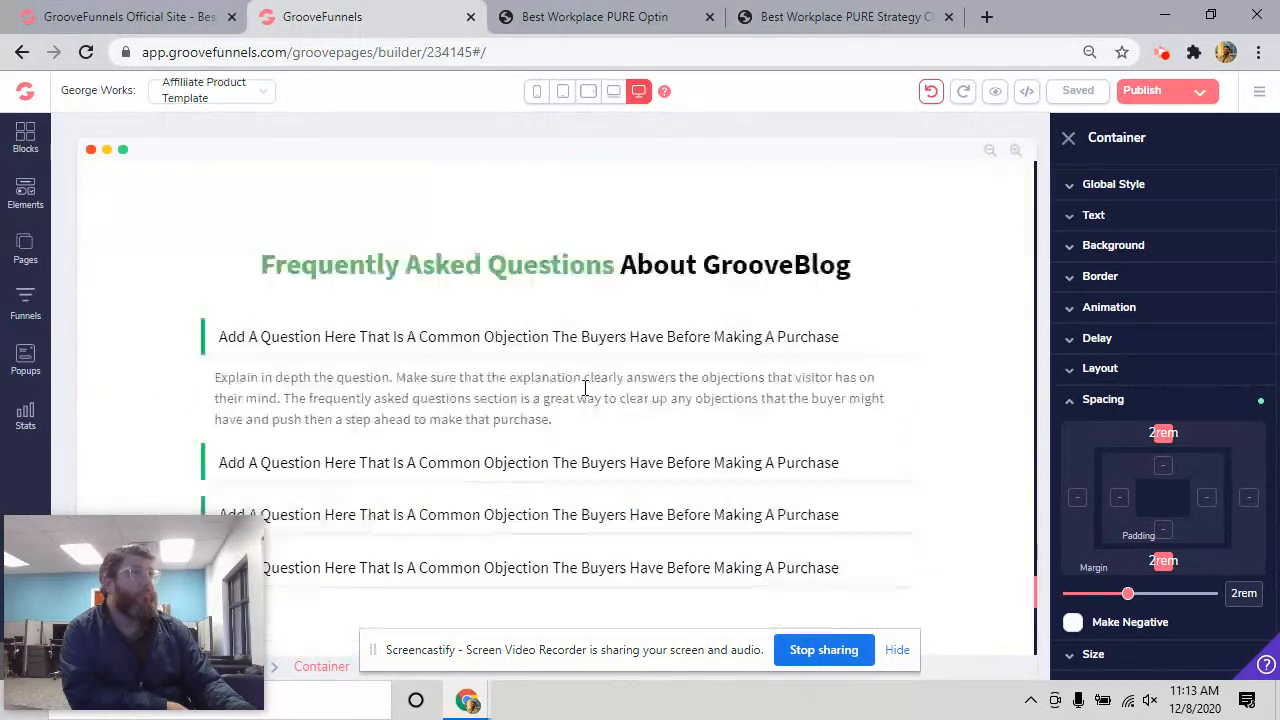
pyautogui.scroll(15, 585, 390)
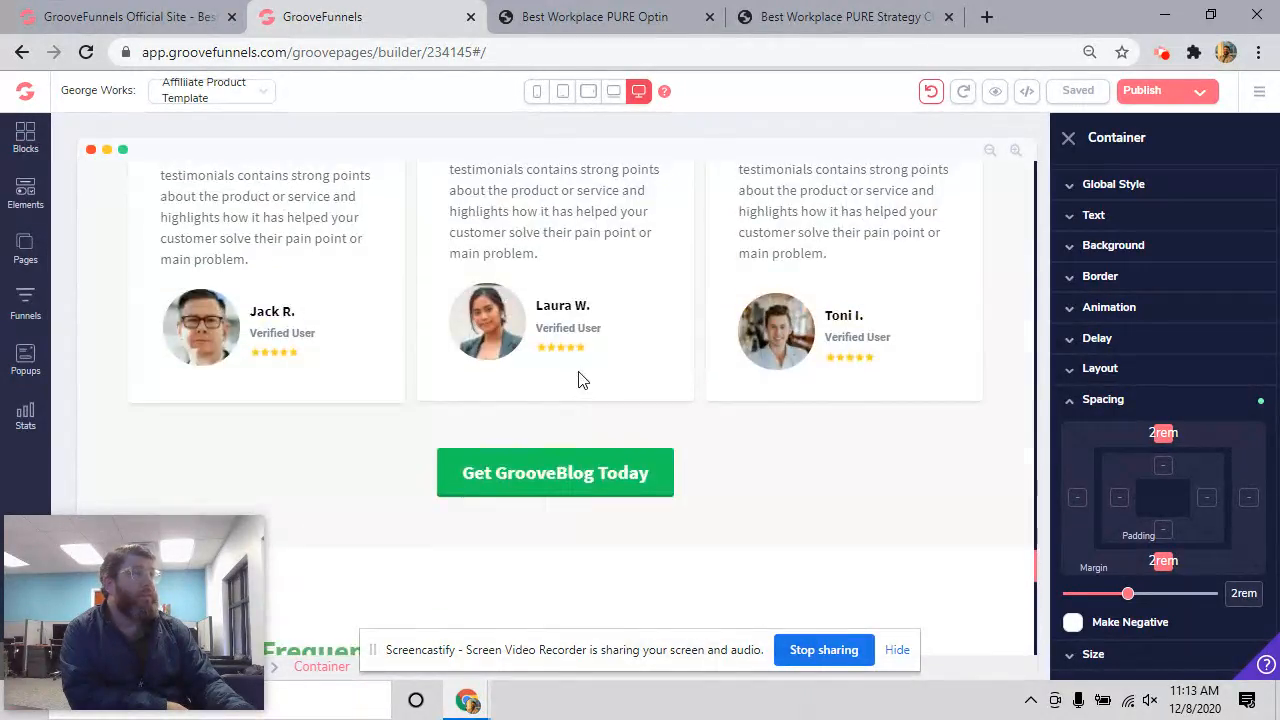
# Step: Delete the dark block with the chart icon and the statistical fact quote about the product
pyautogui.scroll(10, 584, 372)
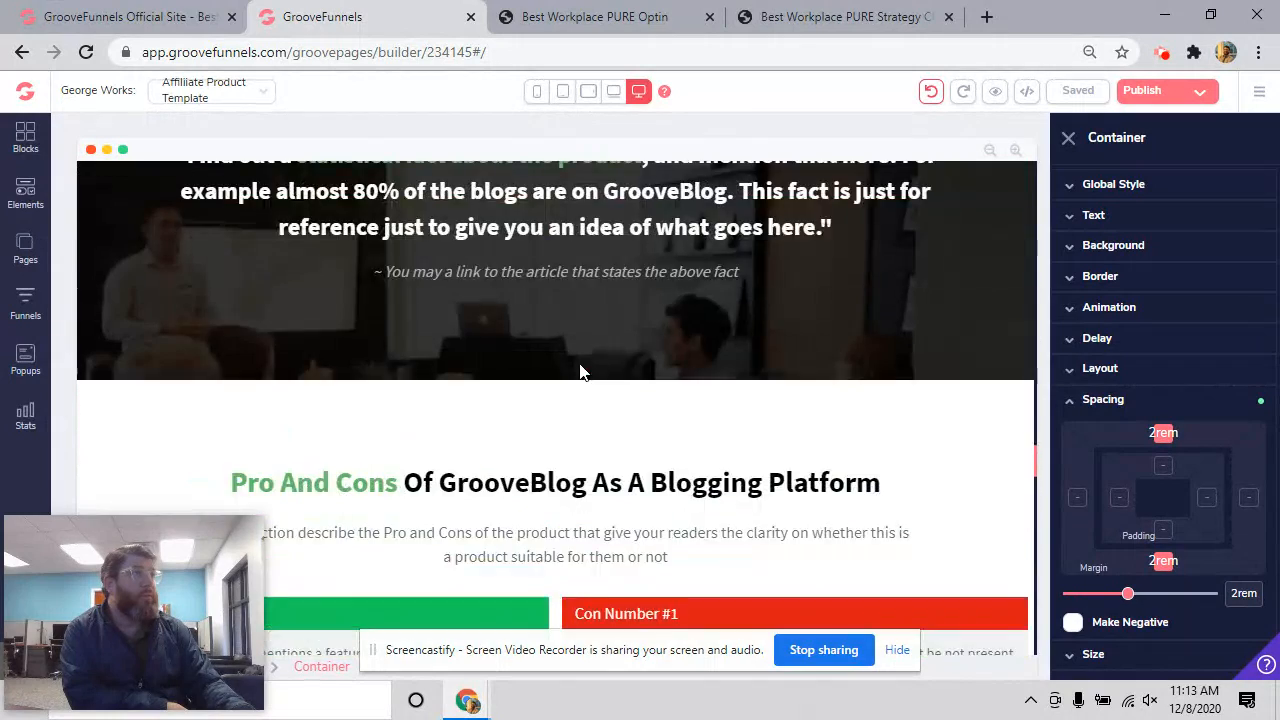
pyautogui.scroll(-2, 580, 369)
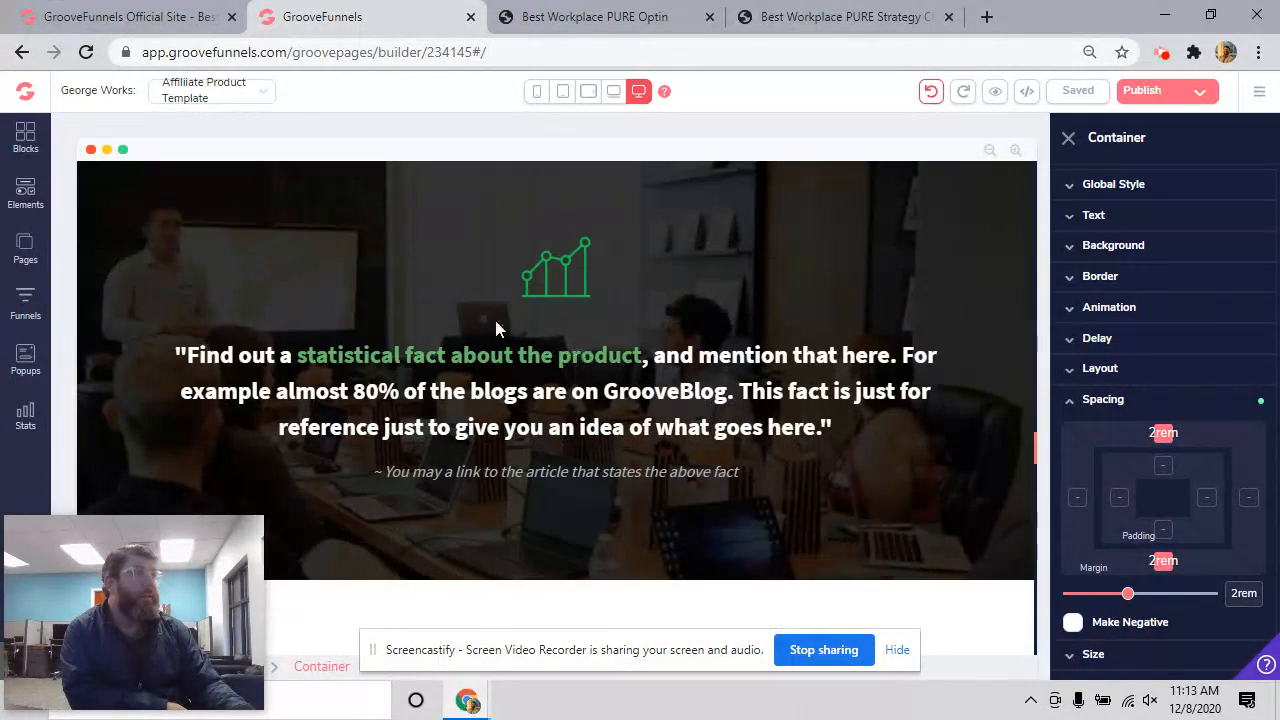
pyautogui.click(372, 253)
pyautogui.click(414, 178)
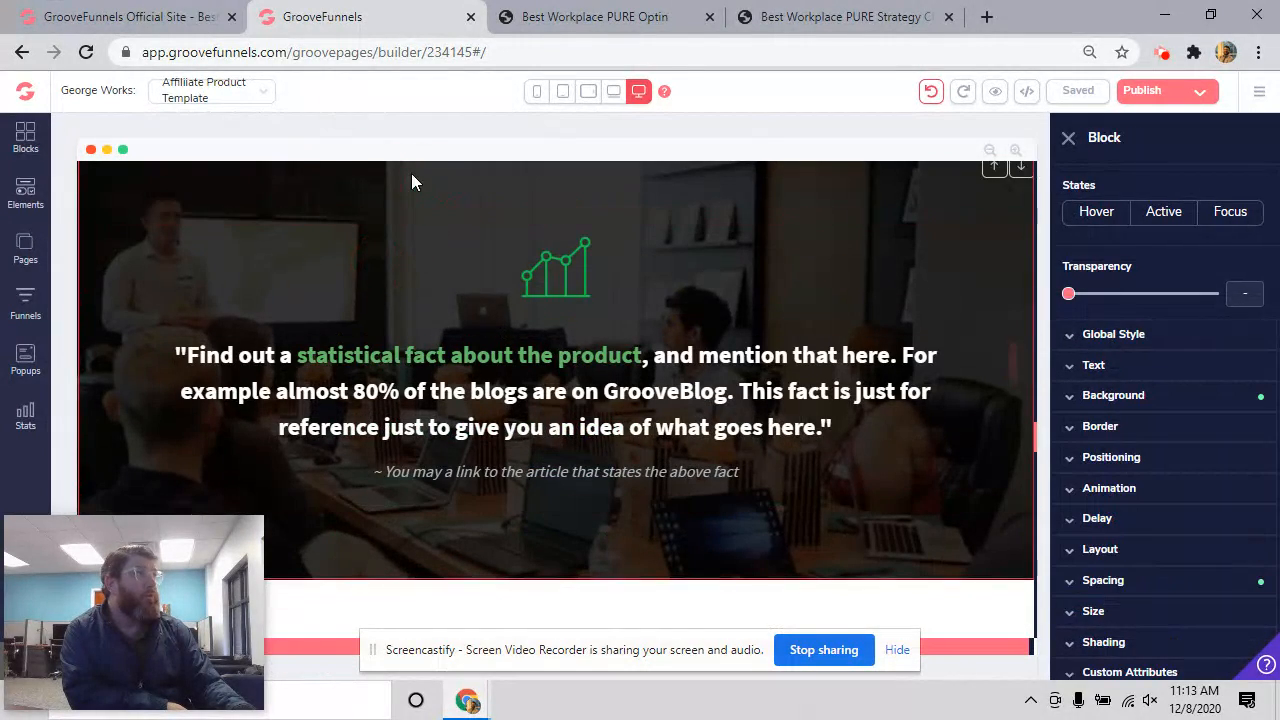
pyautogui.click(334, 291)
pyautogui.scroll(1, 229, 284)
pyautogui.click(173, 297)
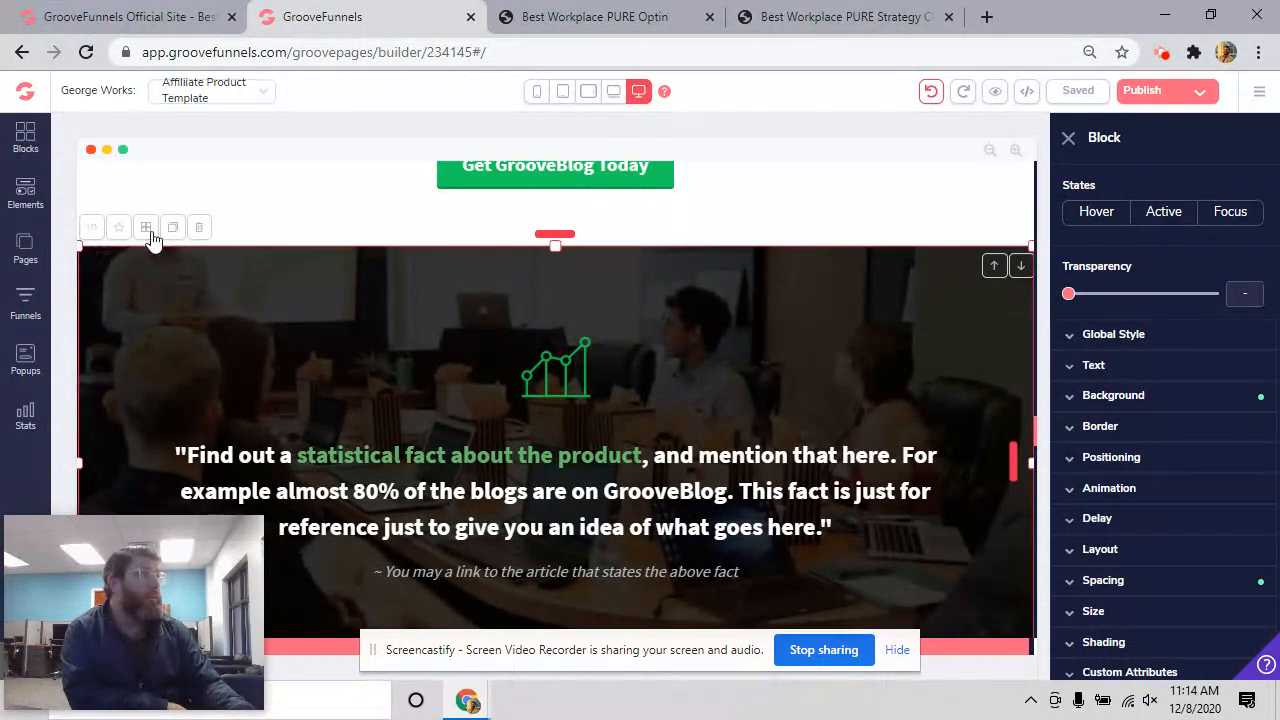
pyautogui.click(201, 228)
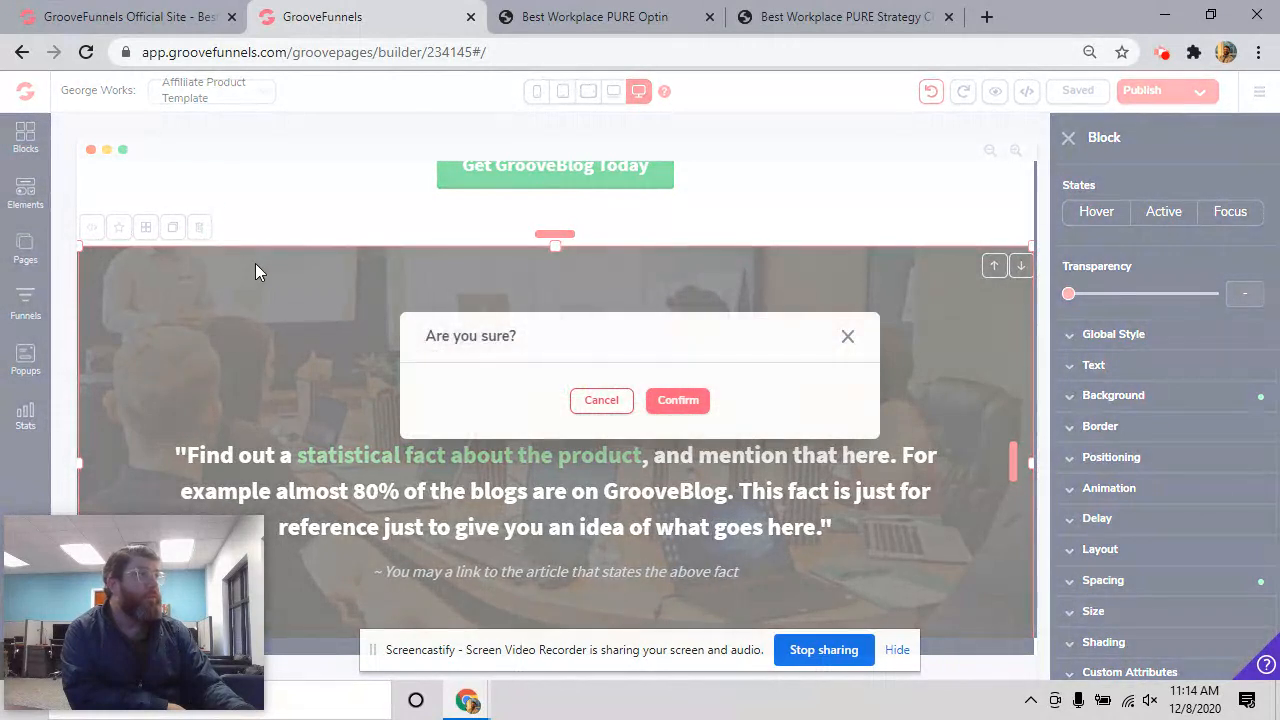
pyautogui.click(849, 336)
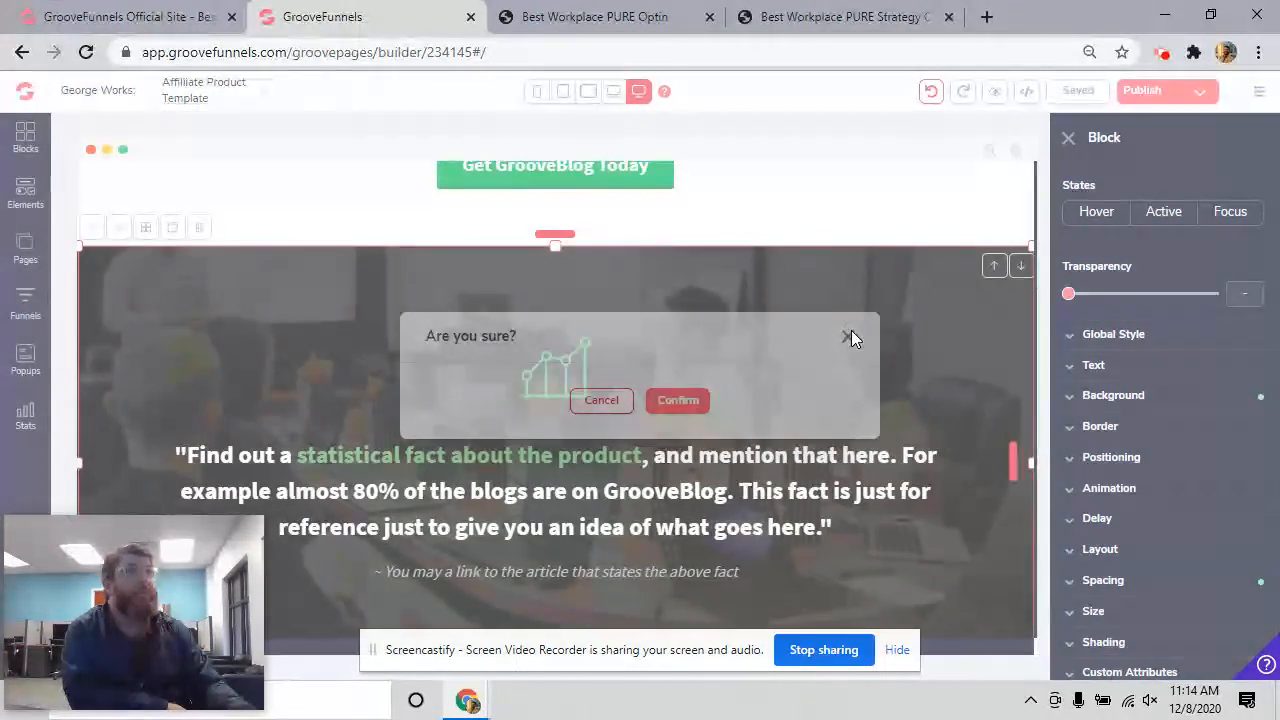
pyautogui.click(613, 92)
pyautogui.click(637, 92)
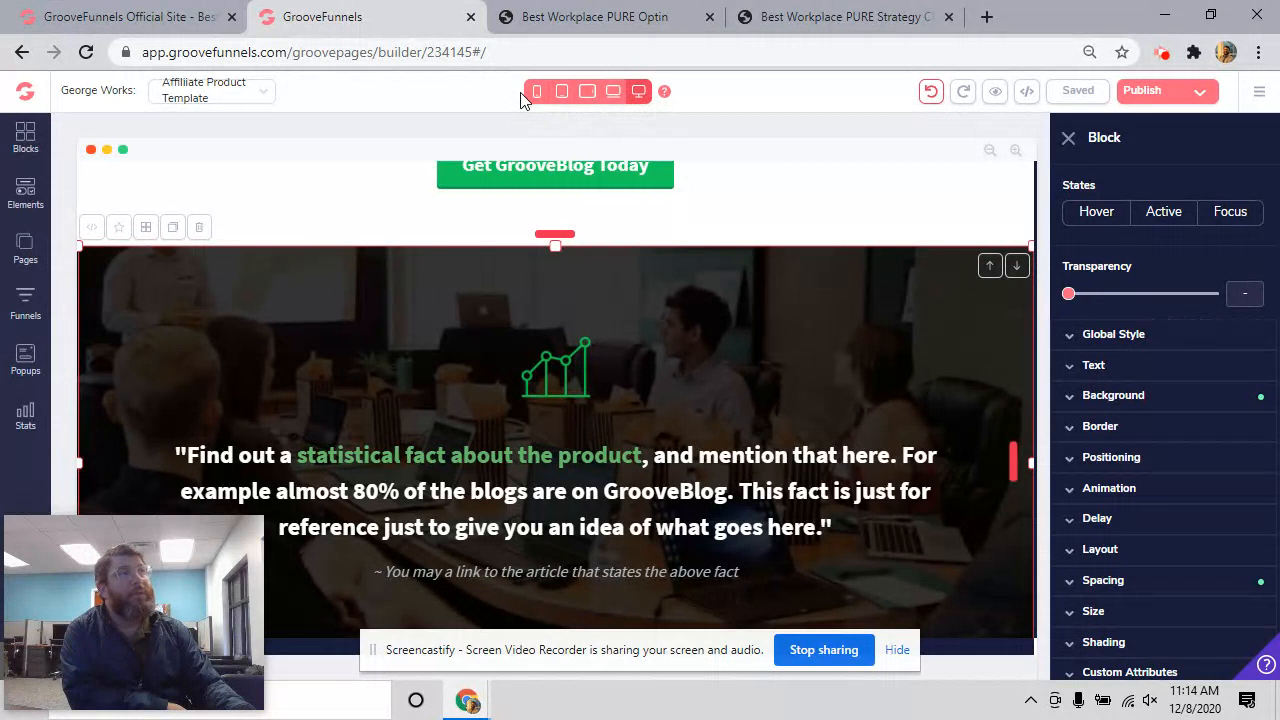
pyautogui.click(200, 229)
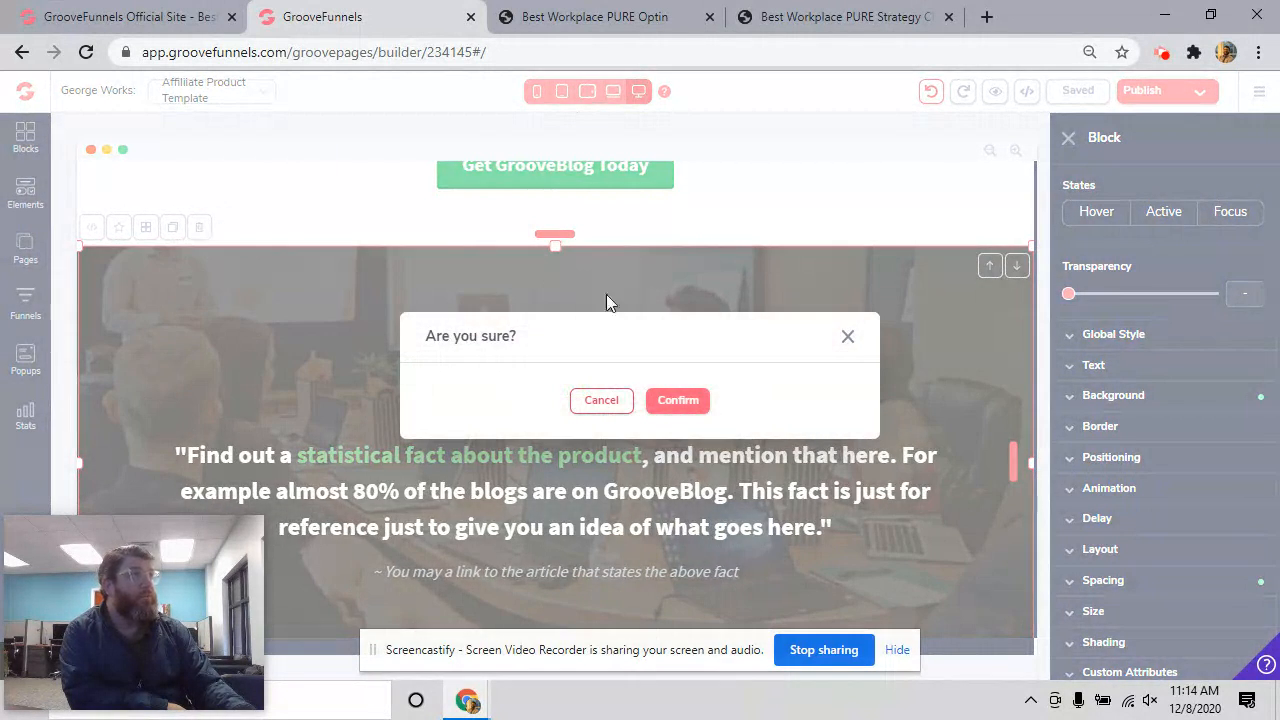
pyautogui.click(677, 400)
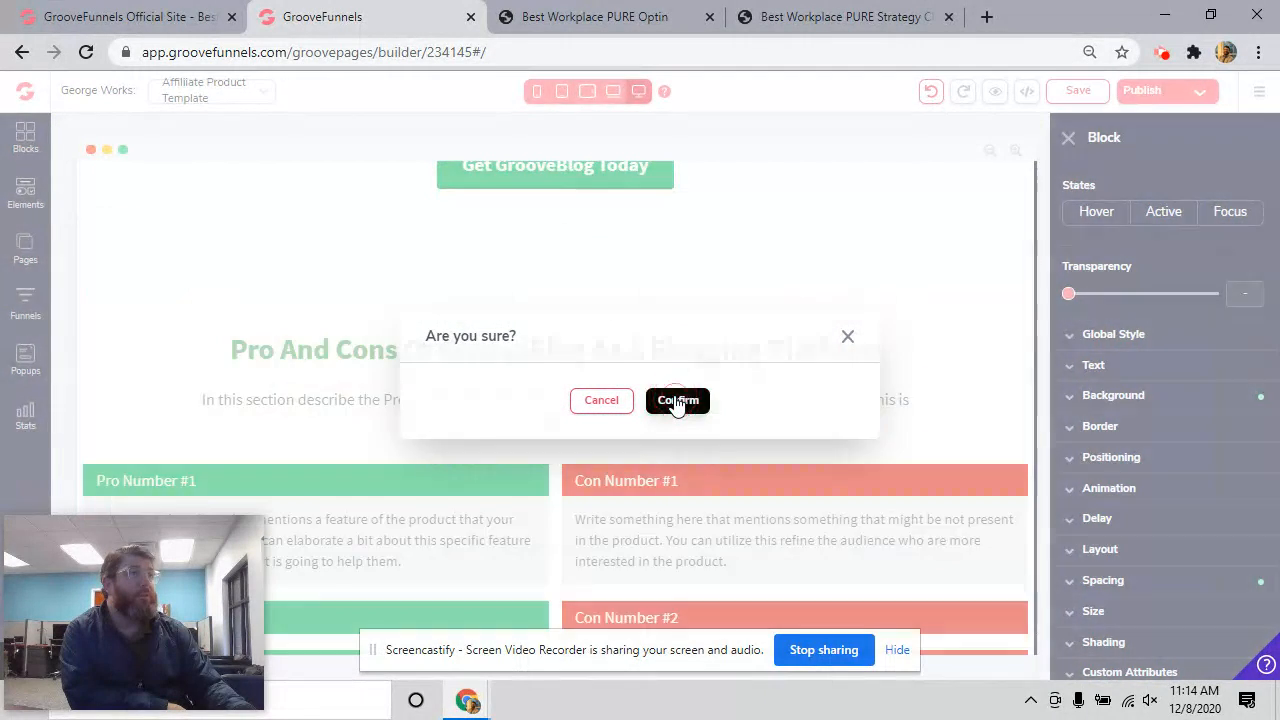
# Step: Delete the Pro And Cons Of GrooveBlog block, including its heading and comparison boxes
pyautogui.click(275, 395)
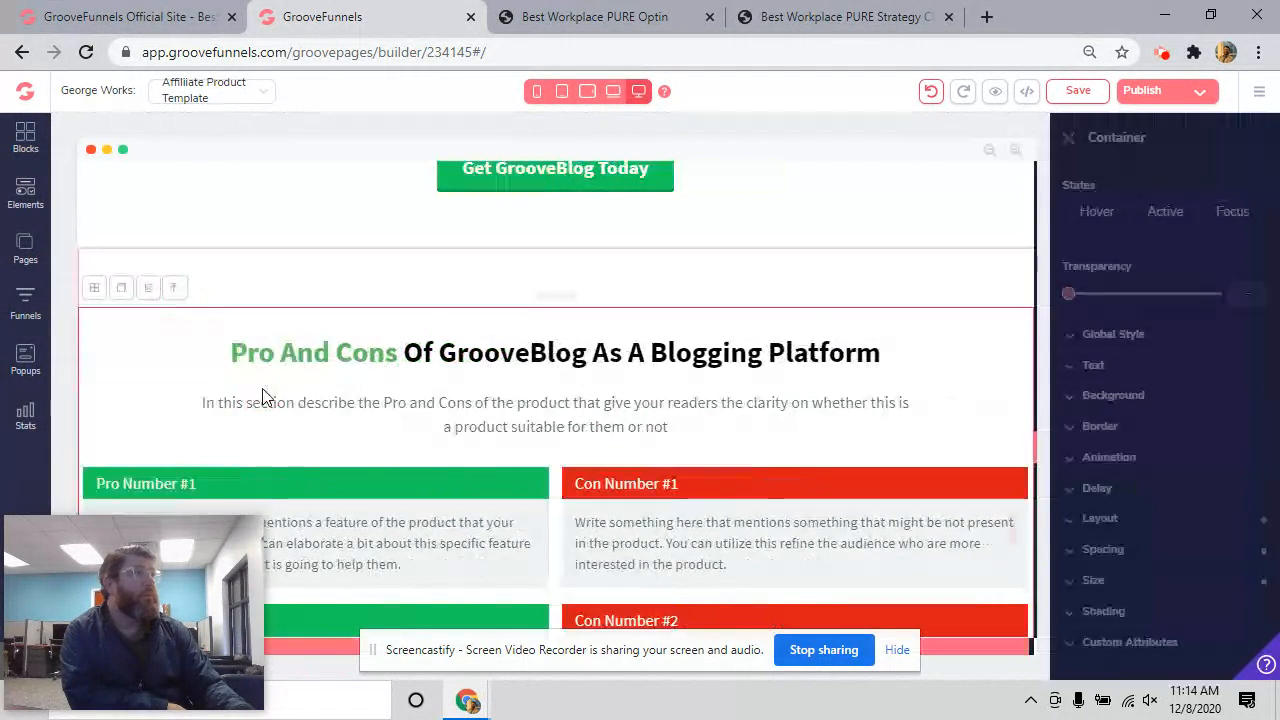
pyautogui.click(176, 290)
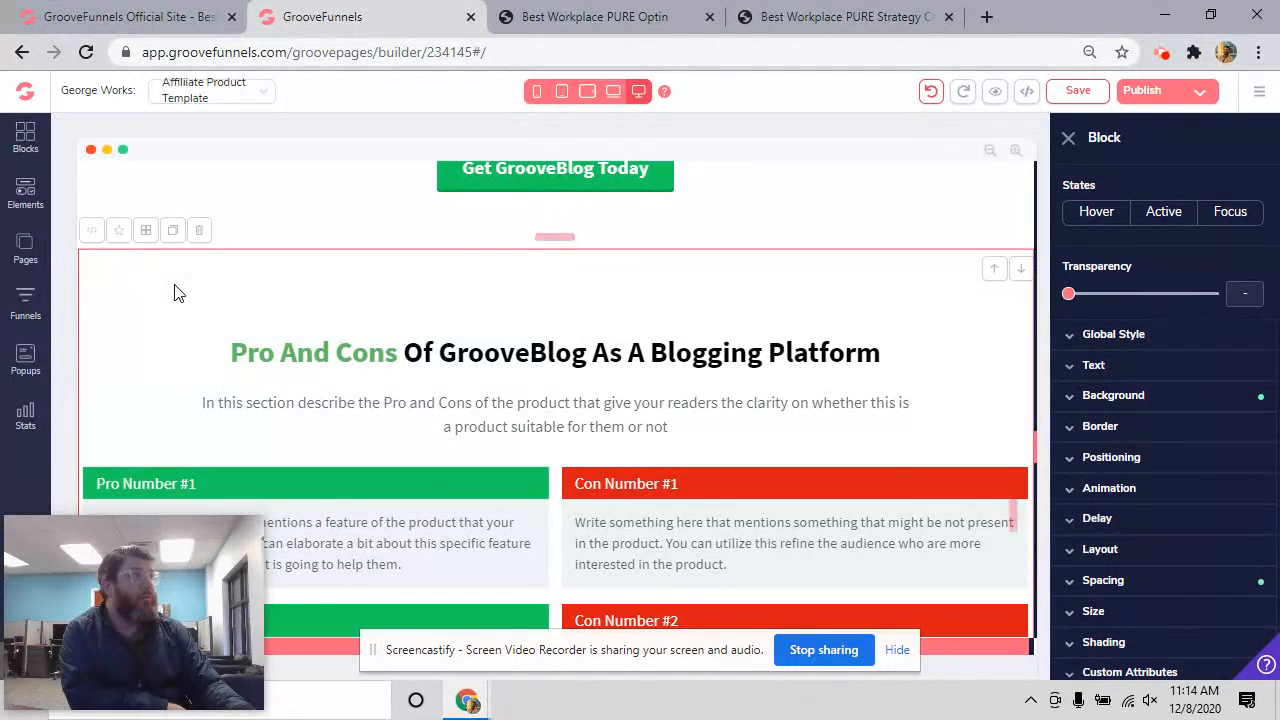
pyautogui.click(199, 231)
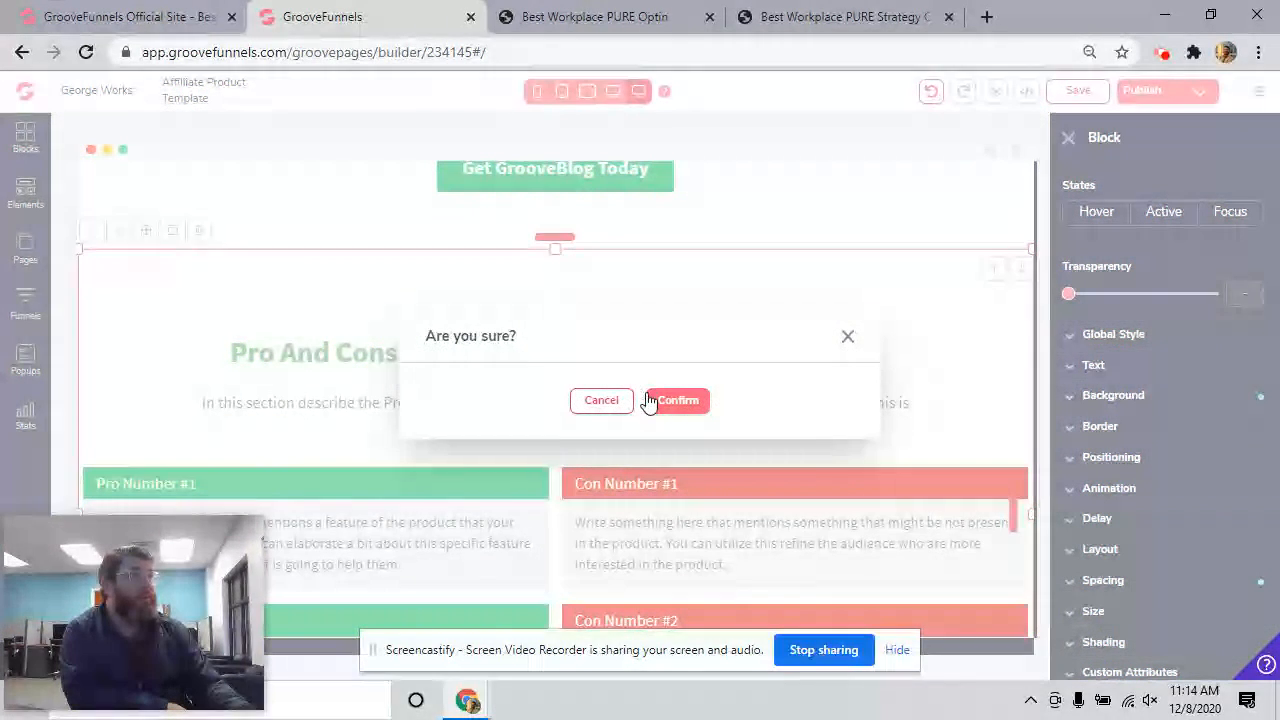
pyautogui.click(668, 403)
# Step: Delete the GrooveBlog Works For Any Business Niche block
pyautogui.click(280, 337)
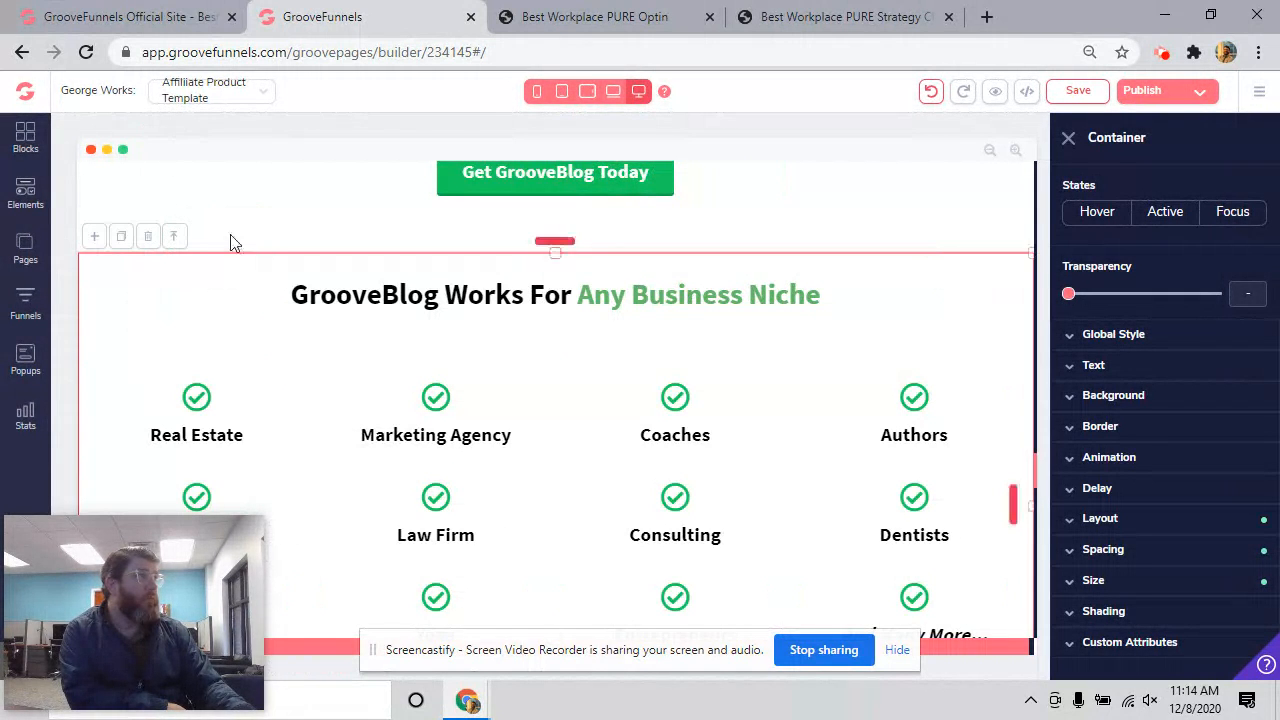
pyautogui.click(181, 243)
pyautogui.click(198, 237)
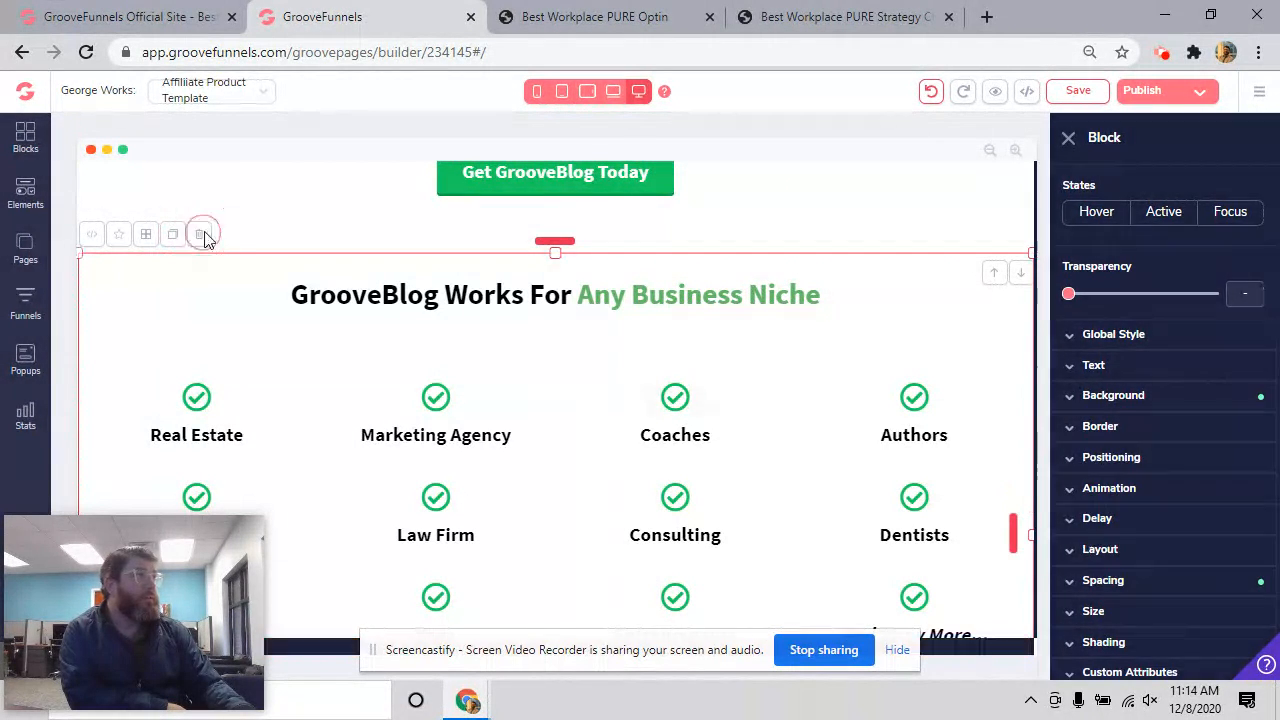
pyautogui.click(678, 400)
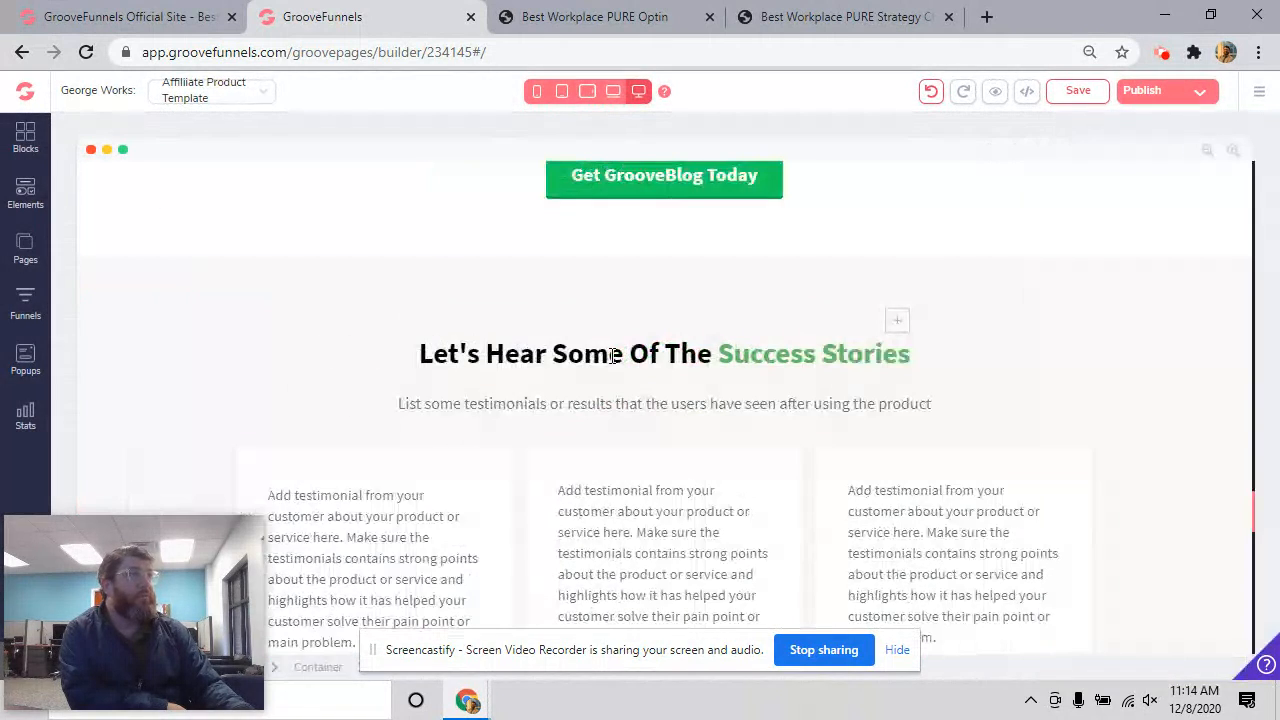
# Step: Delete the Success Stories block with the three customer testimonials
pyautogui.click(251, 371)
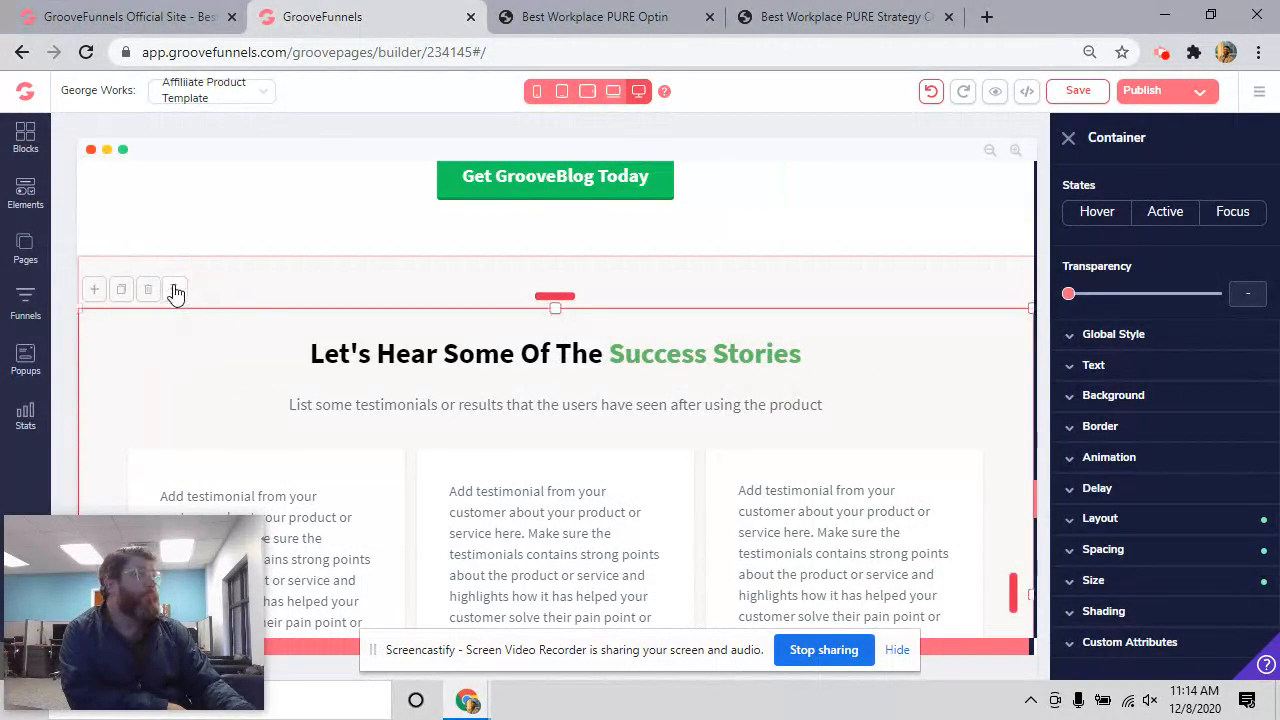
pyautogui.click(175, 295)
pyautogui.click(201, 240)
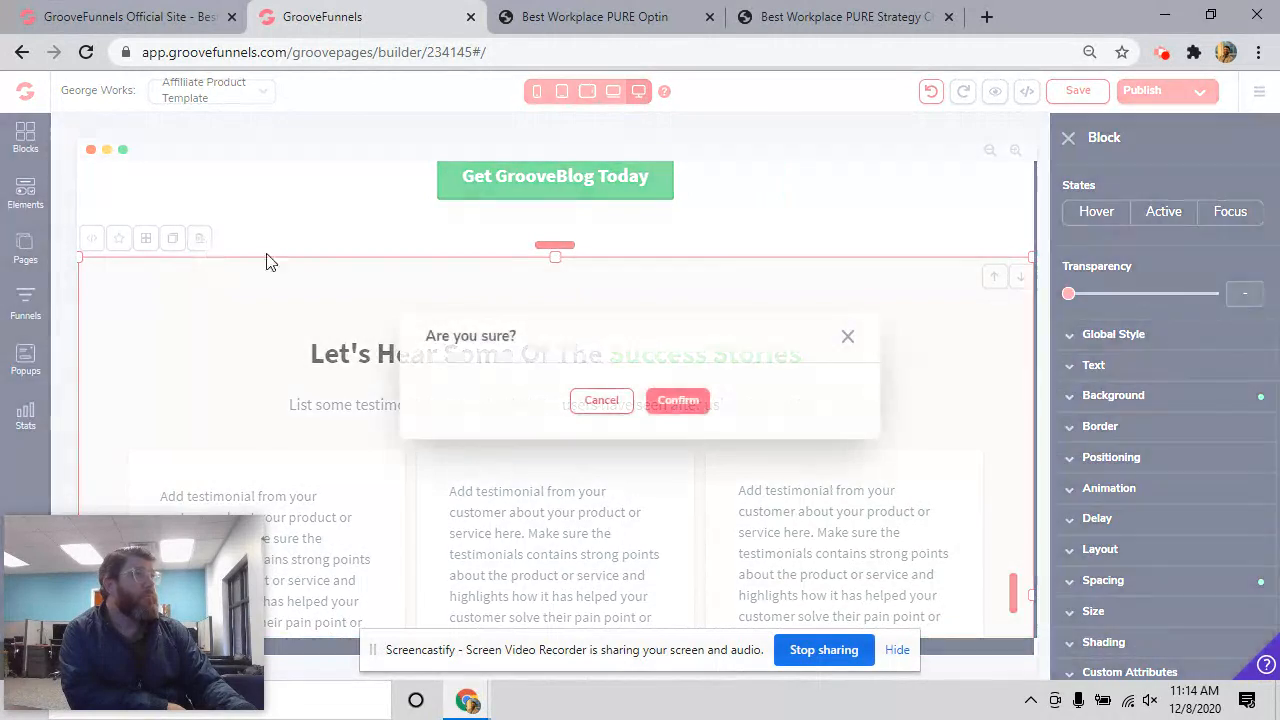
pyautogui.click(670, 399)
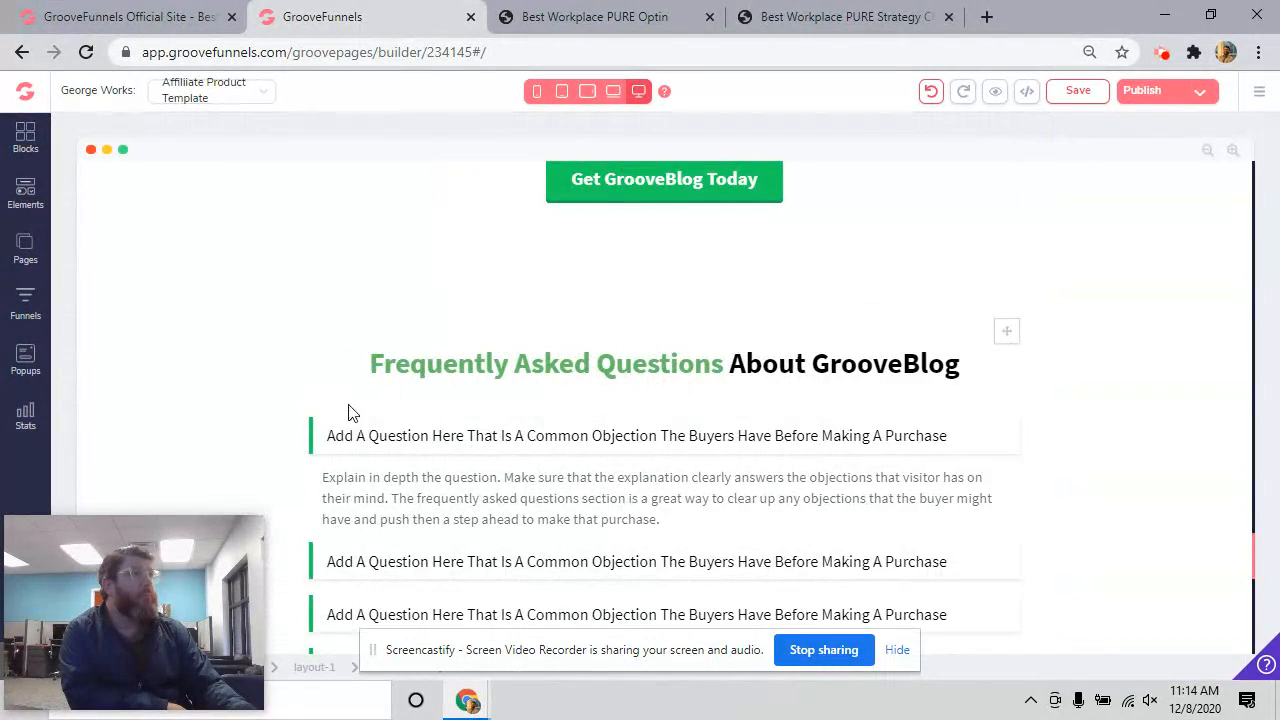
# Step: Delete the whole Frequently Asked Questions About GrooveBlog block rather than just its inner container
pyautogui.click(309, 363)
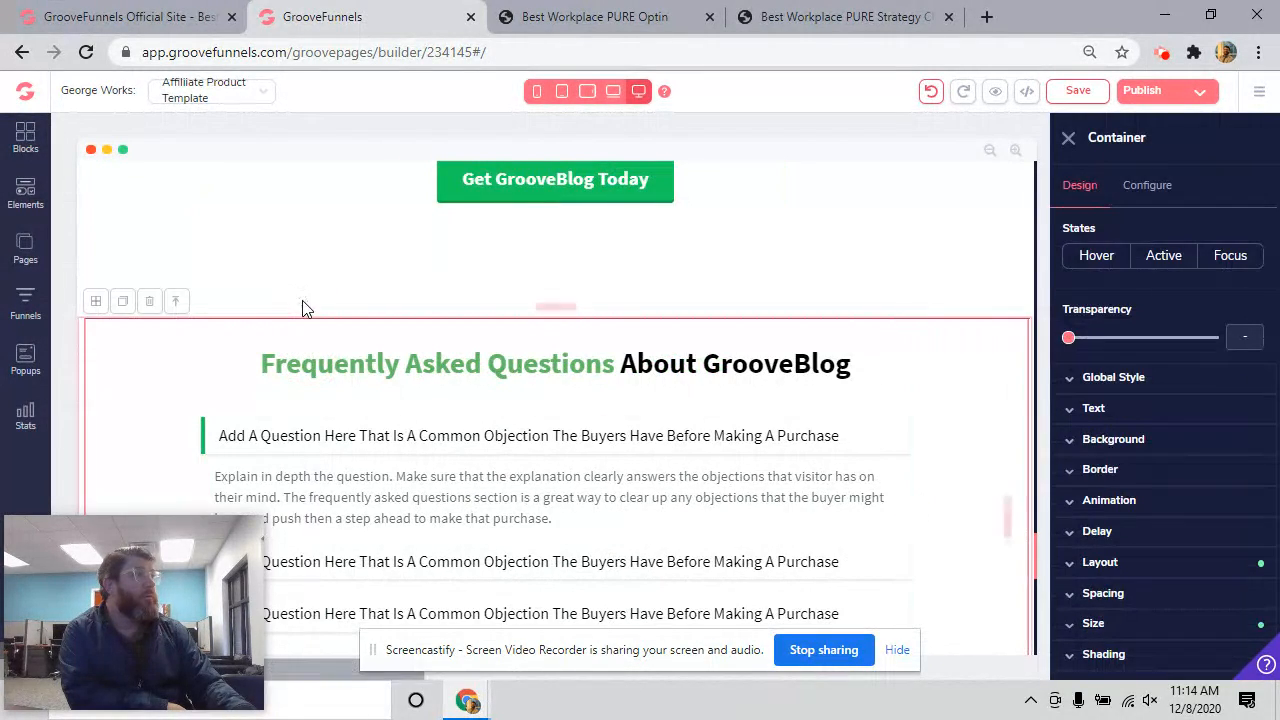
pyautogui.click(172, 313)
pyautogui.click(146, 305)
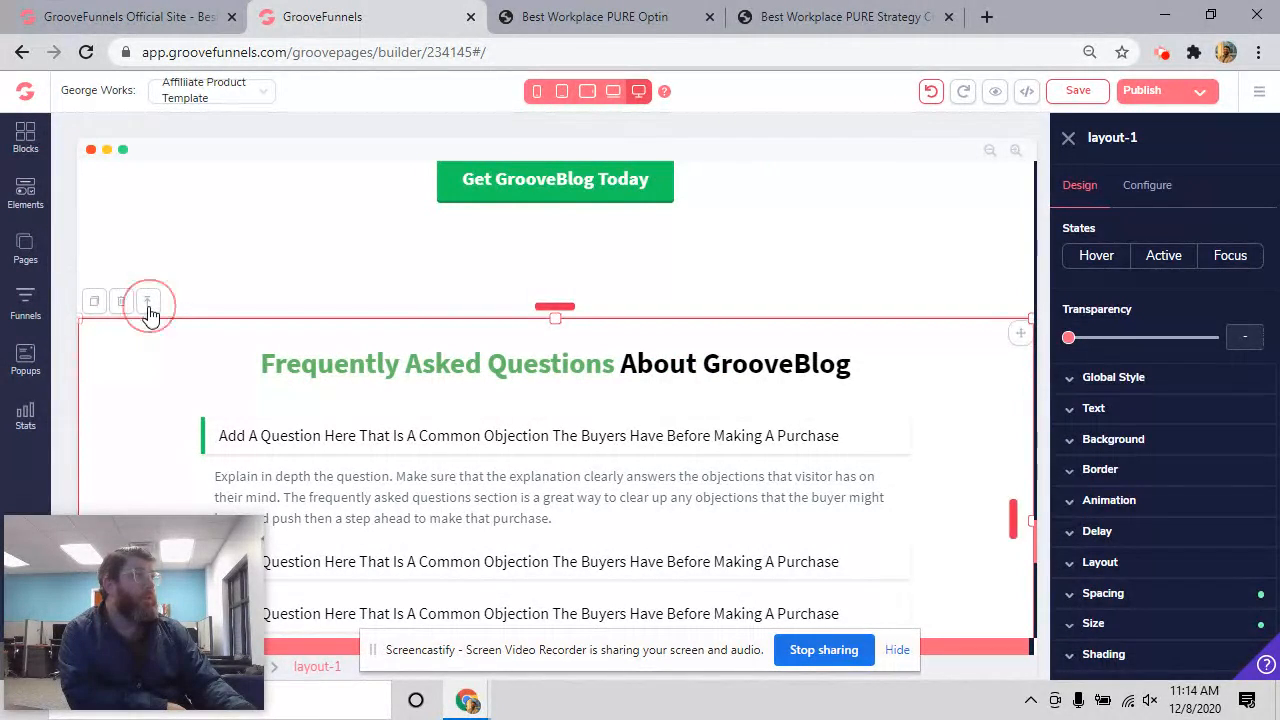
pyautogui.click(170, 304)
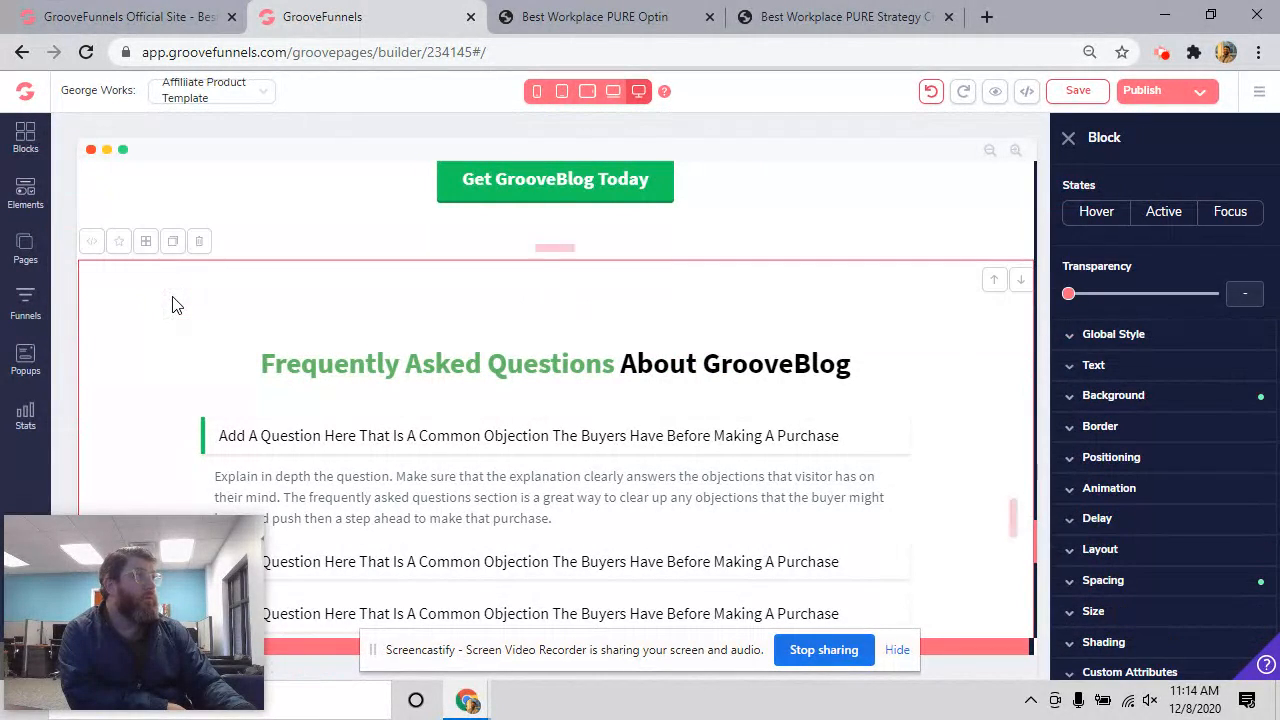
pyautogui.click(201, 243)
pyautogui.click(676, 399)
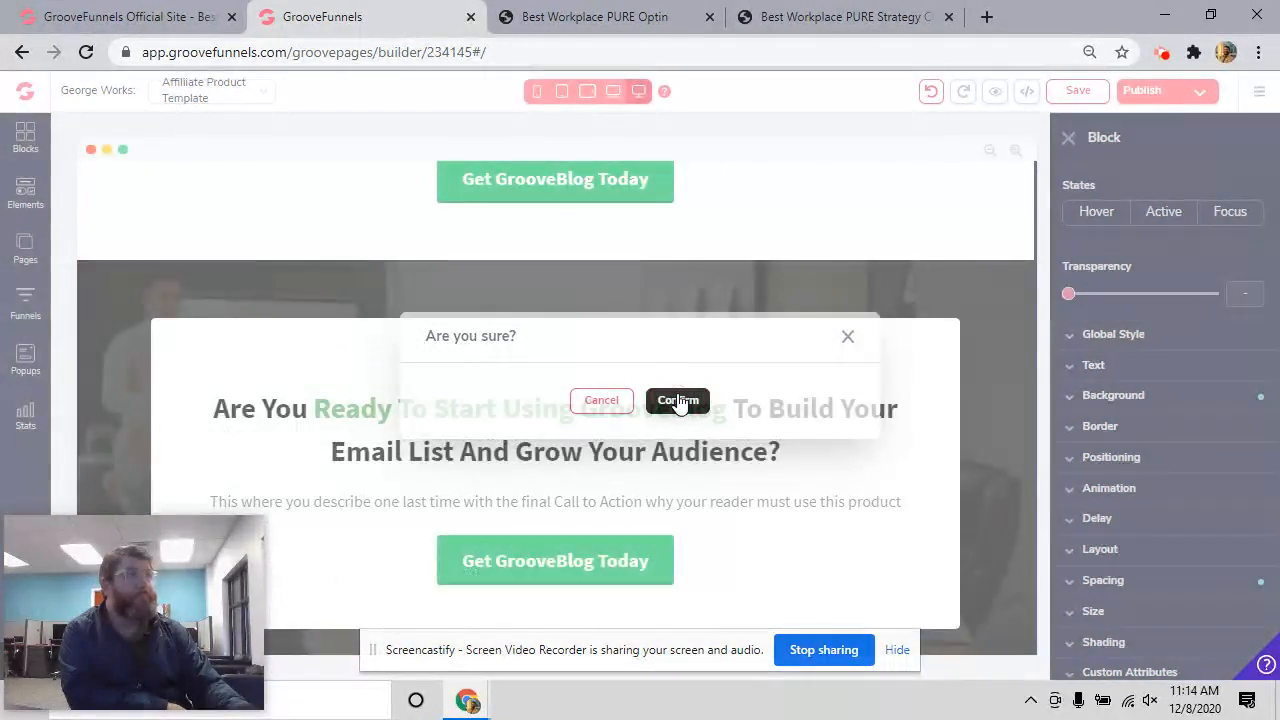
# Step: Delete the final call-to-action block, Are You Ready To Start Using Grooveblog, located just above the footer
pyautogui.scroll(-3, 270, 376)
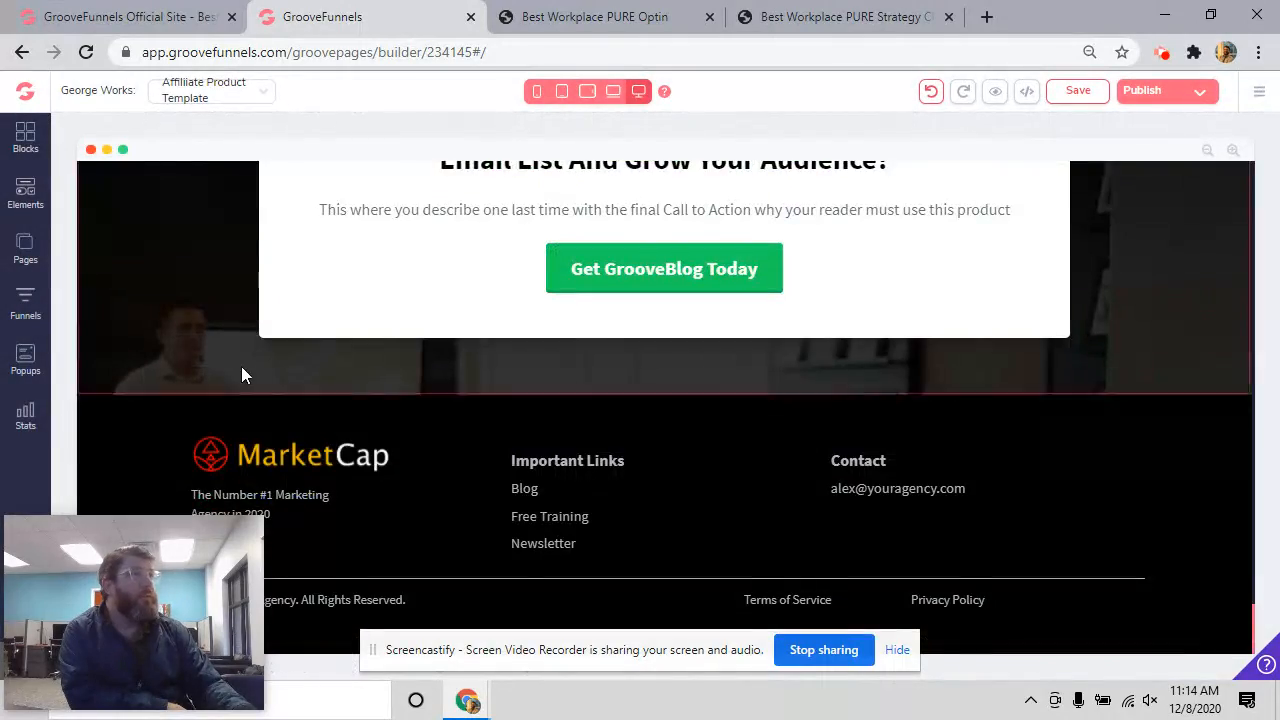
pyautogui.scroll(10, 241, 365)
pyautogui.scroll(20, 240, 361)
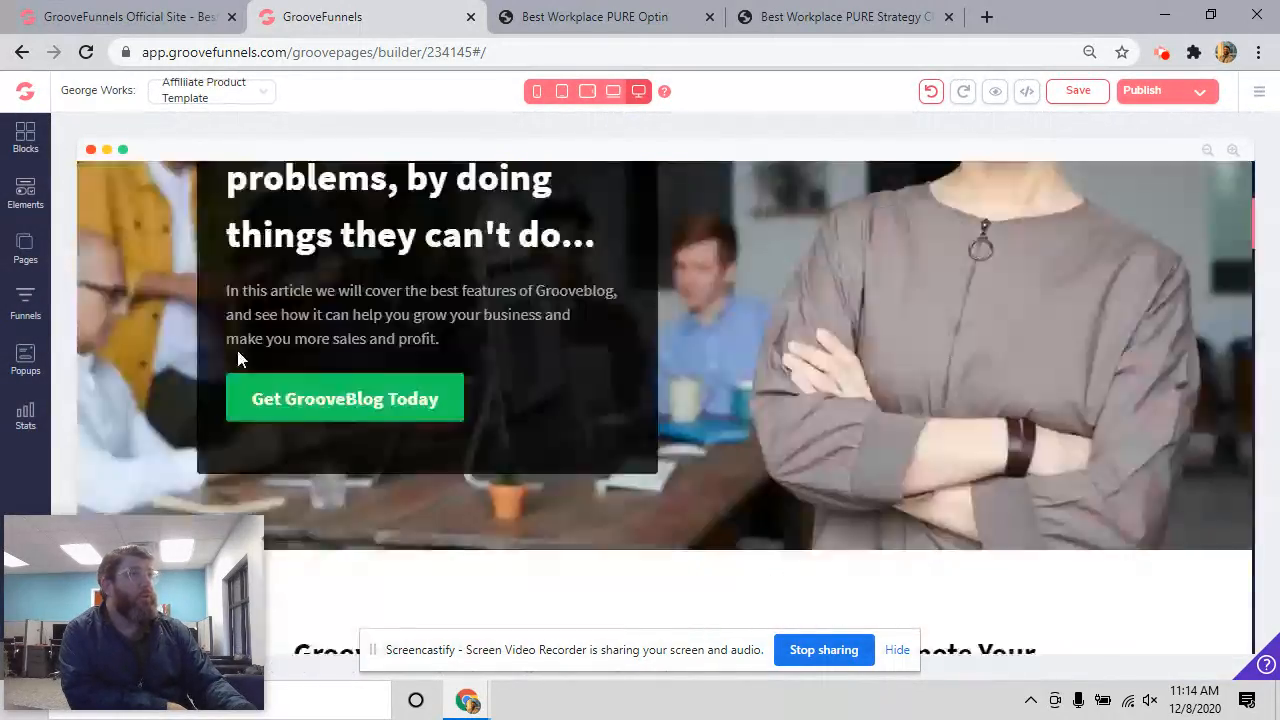
pyautogui.scroll(-7, 239, 358)
pyautogui.scroll(-20, 237, 358)
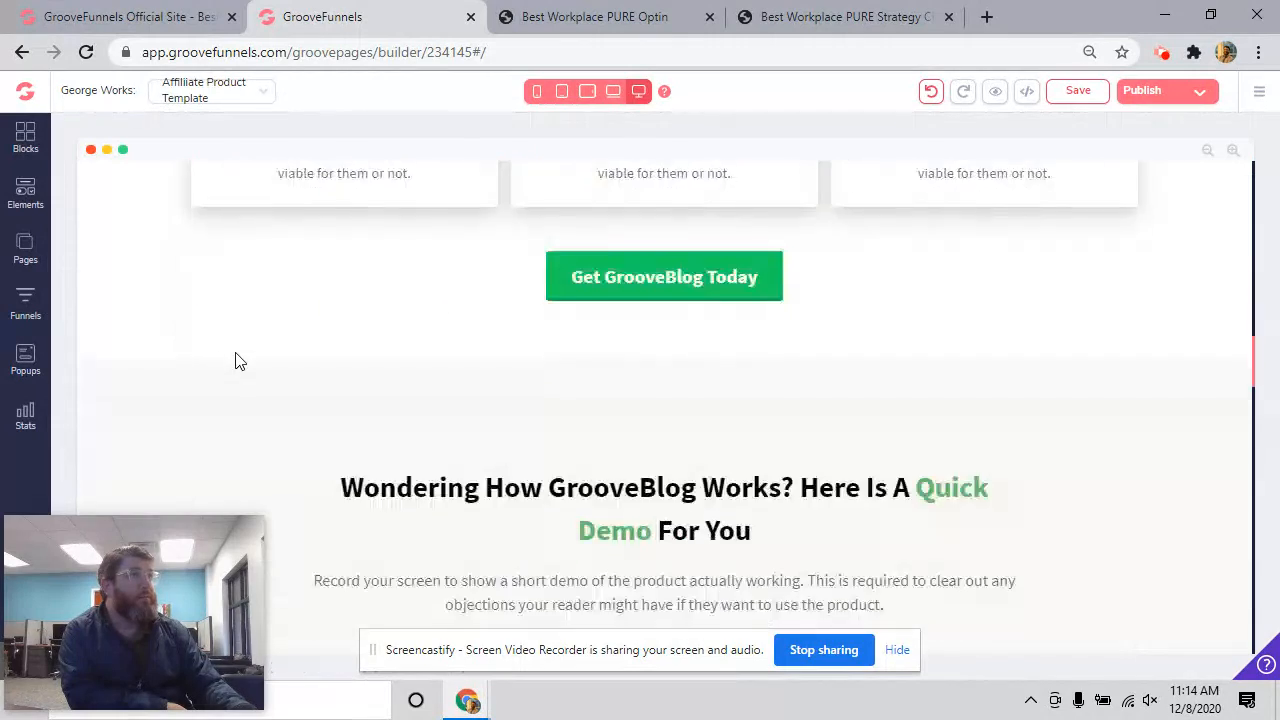
pyautogui.scroll(-10, 236, 356)
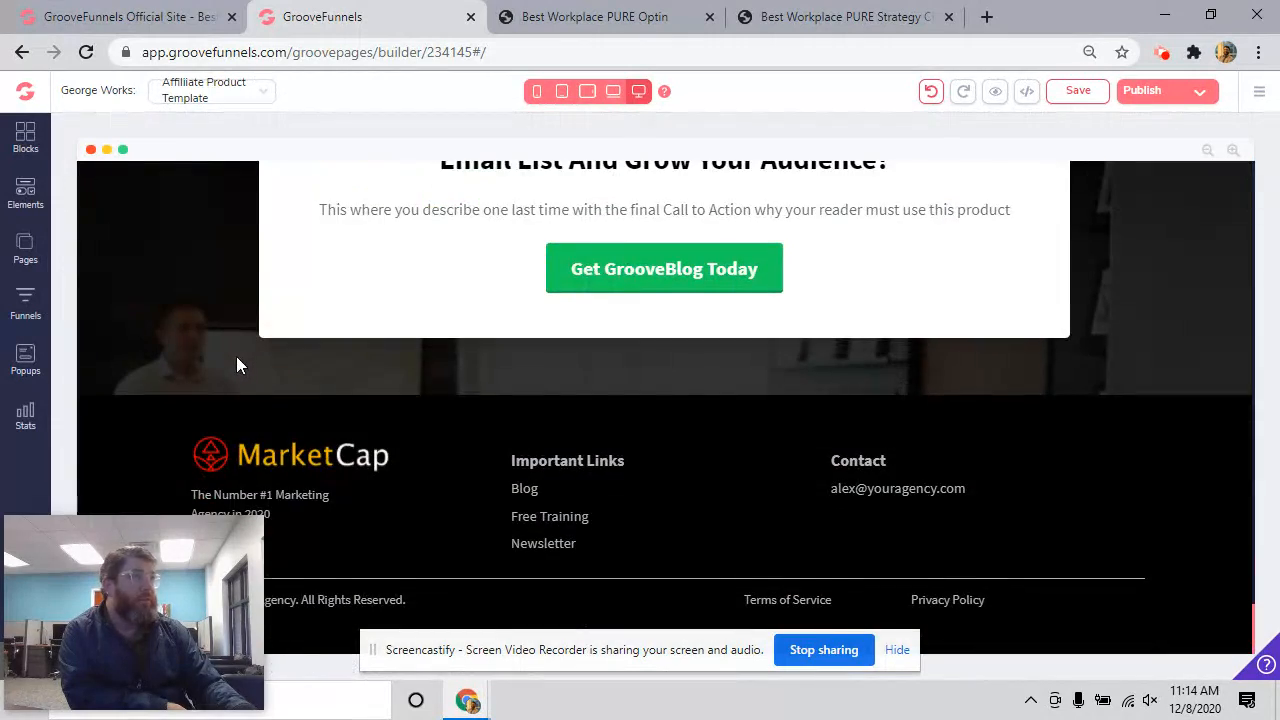
pyautogui.click(192, 307)
pyautogui.scroll(4, 189, 302)
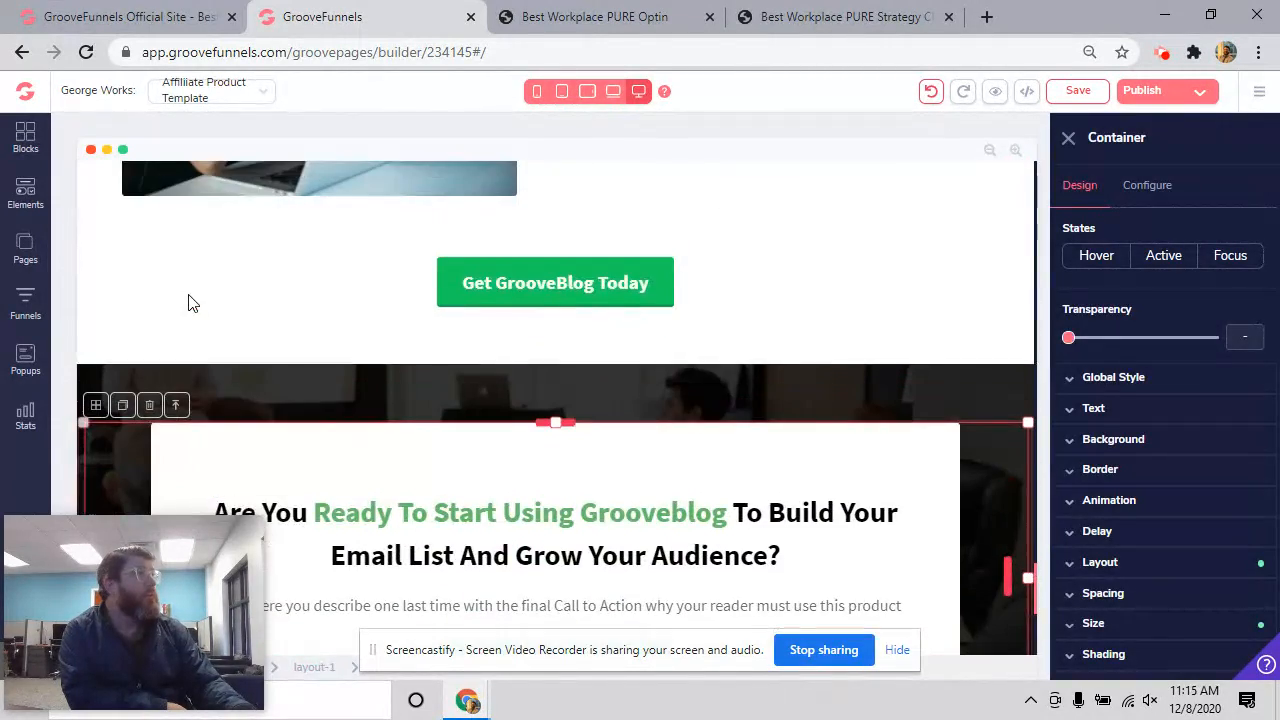
pyautogui.click(177, 409)
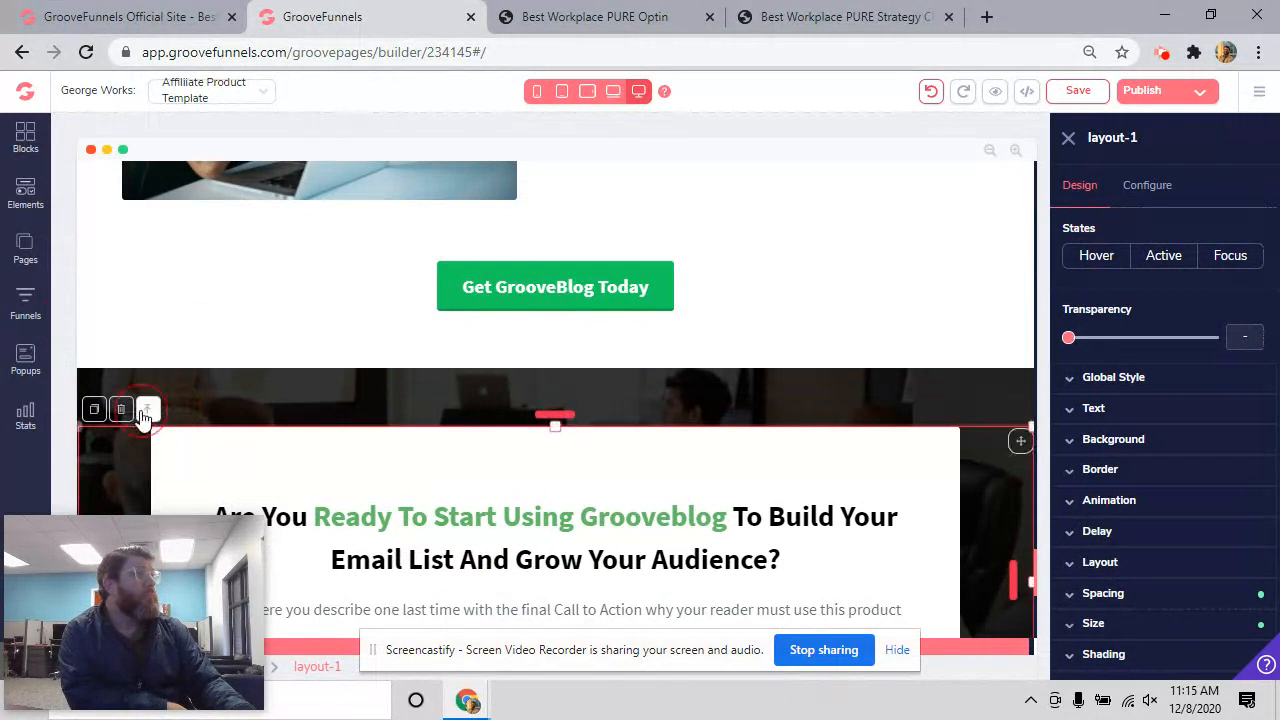
pyautogui.click(149, 411)
pyautogui.click(177, 409)
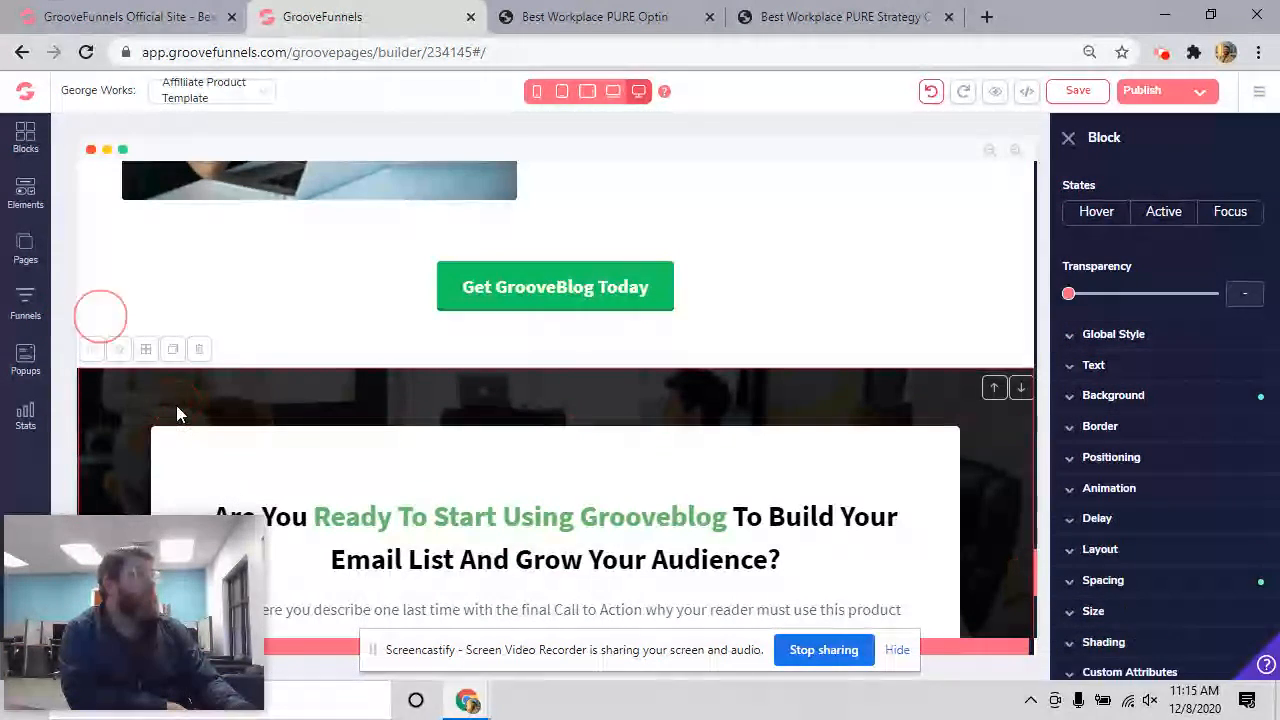
pyautogui.click(200, 350)
pyautogui.click(677, 400)
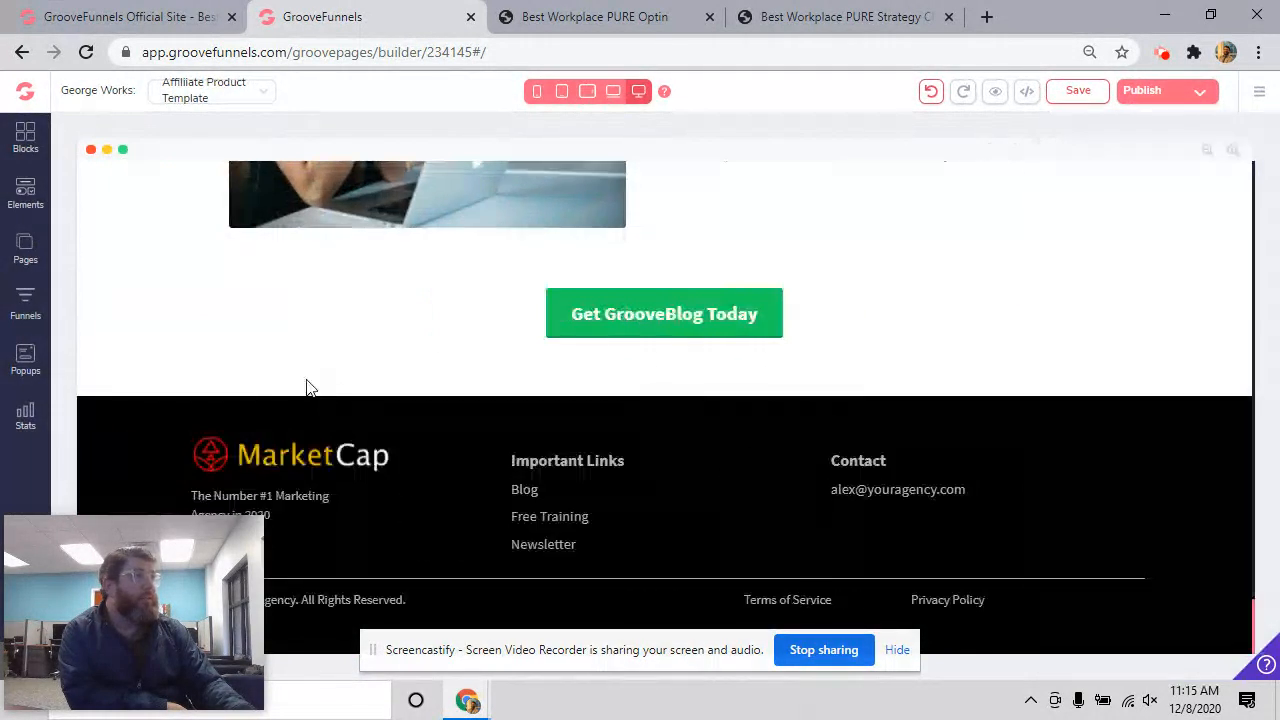
# Step: Delete the block describing the 3 Best Features Of GrooveBlog
pyautogui.scroll(2, 183, 356)
pyautogui.click(180, 348)
pyautogui.scroll(3, 170, 338)
pyautogui.scroll(8, 200, 346)
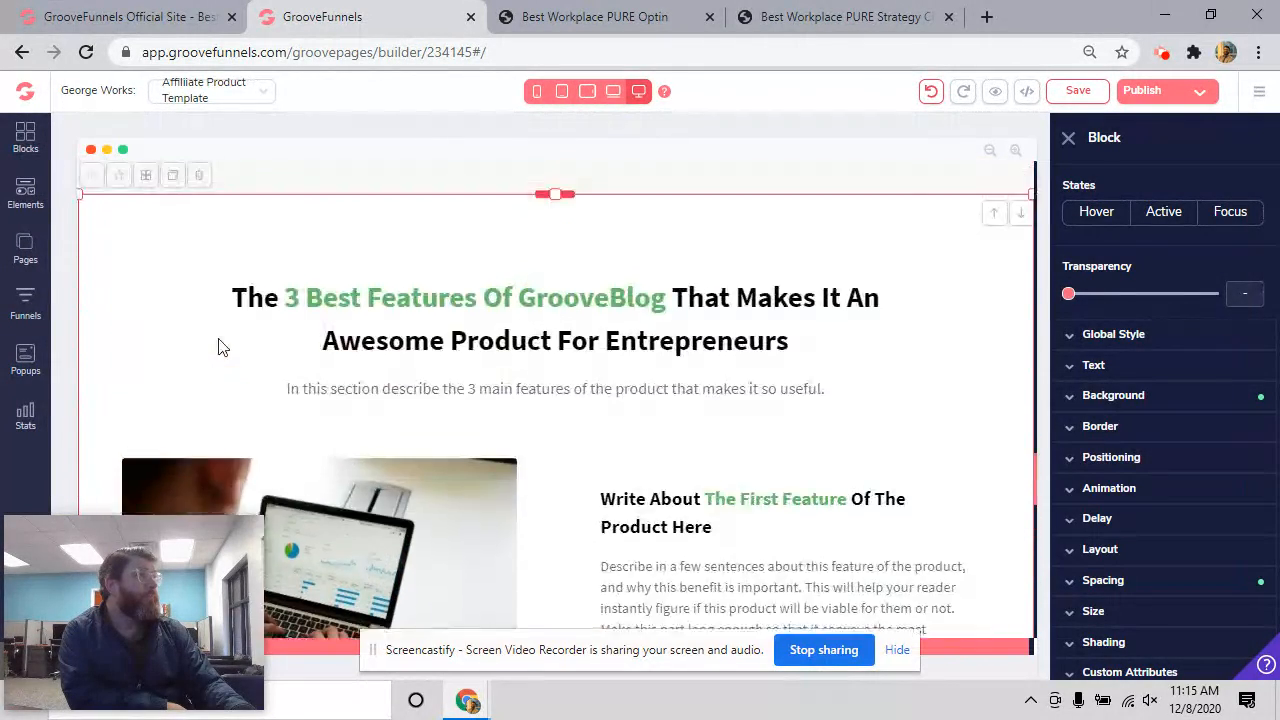
pyautogui.click(200, 280)
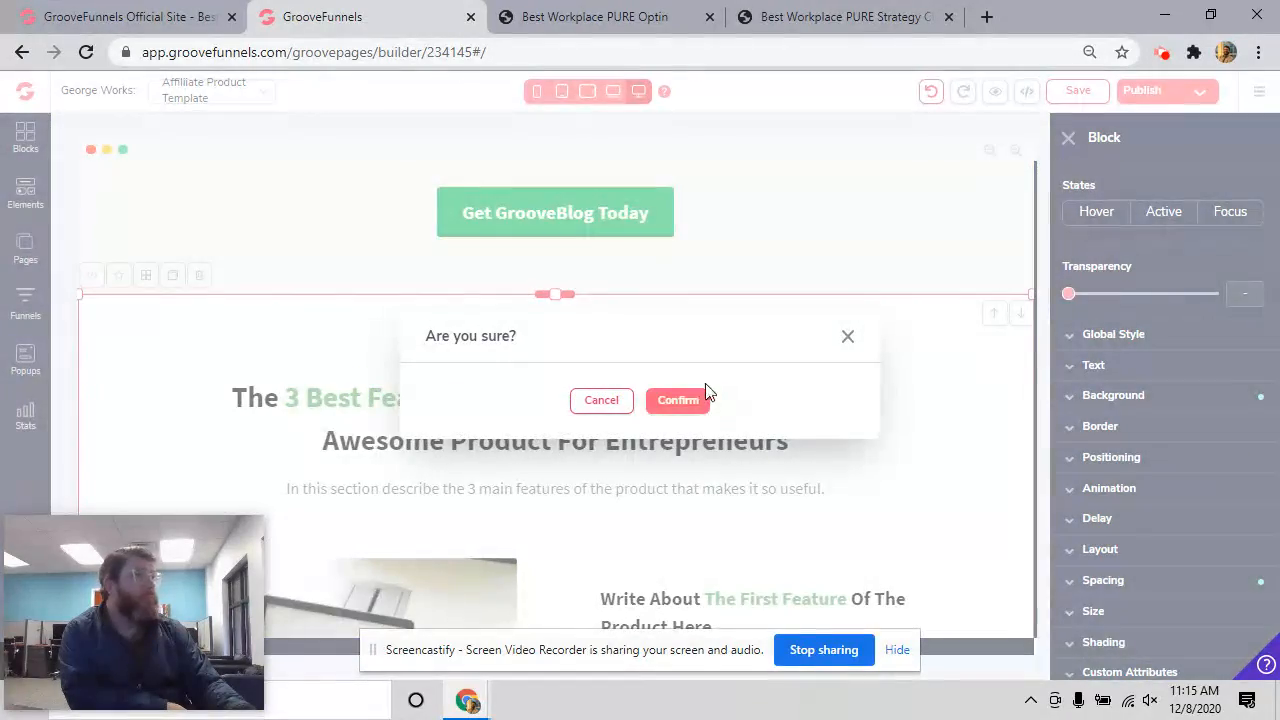
pyautogui.click(679, 401)
# Step: Delete the whole Wondering How GrooveBlog Works quick demo block containing the video placeholder
pyautogui.scroll(10, 263, 391)
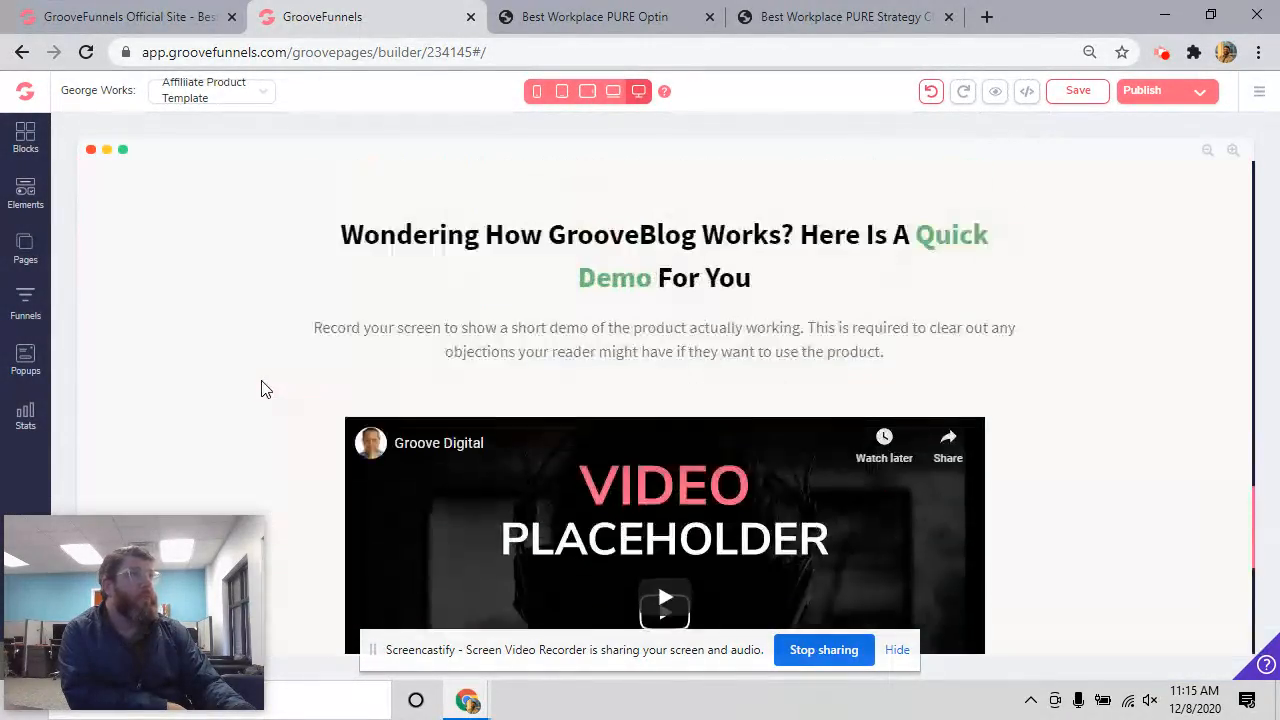
pyautogui.scroll(5, 250, 370)
pyautogui.scroll(-12, 248, 366)
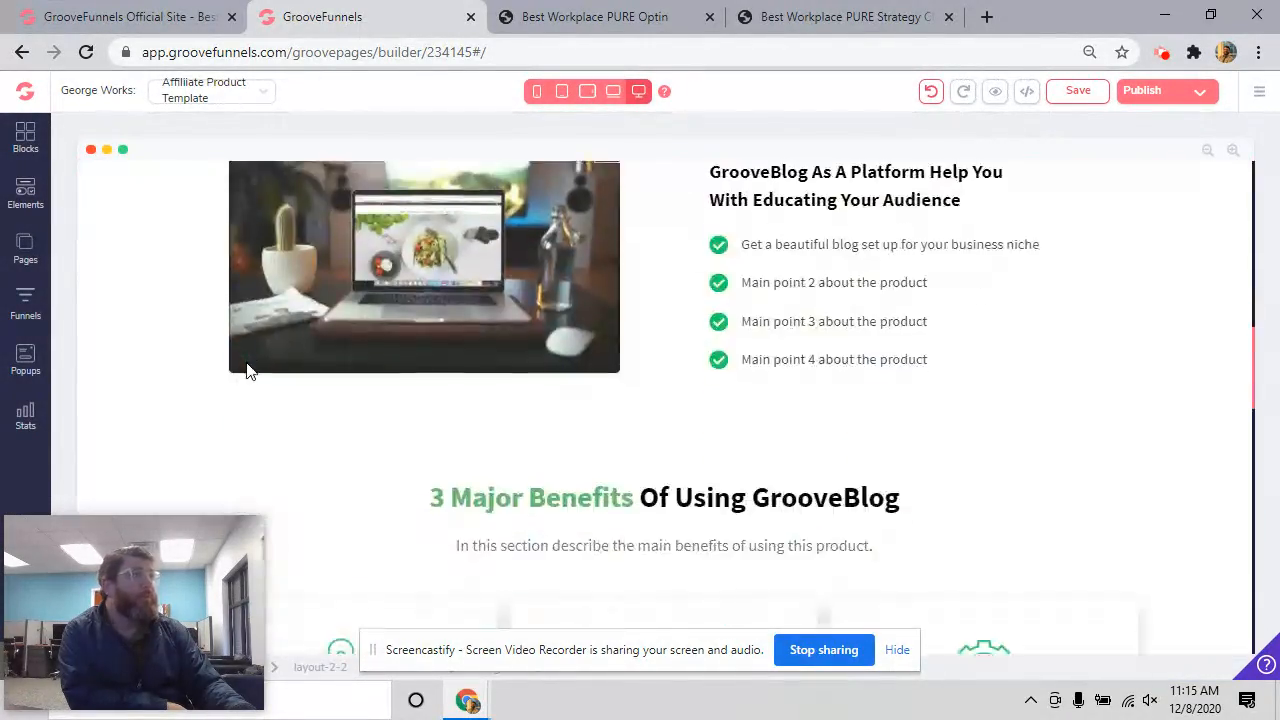
pyautogui.click(245, 370)
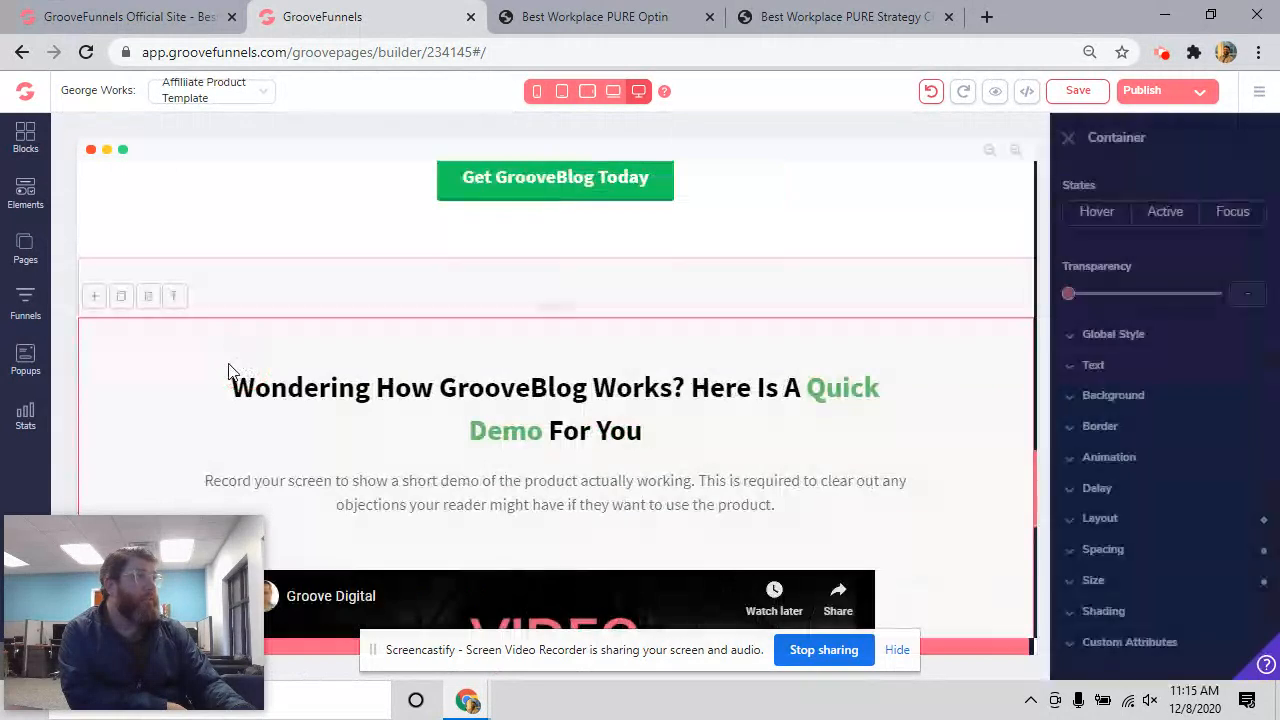
pyautogui.click(175, 297)
pyautogui.click(200, 245)
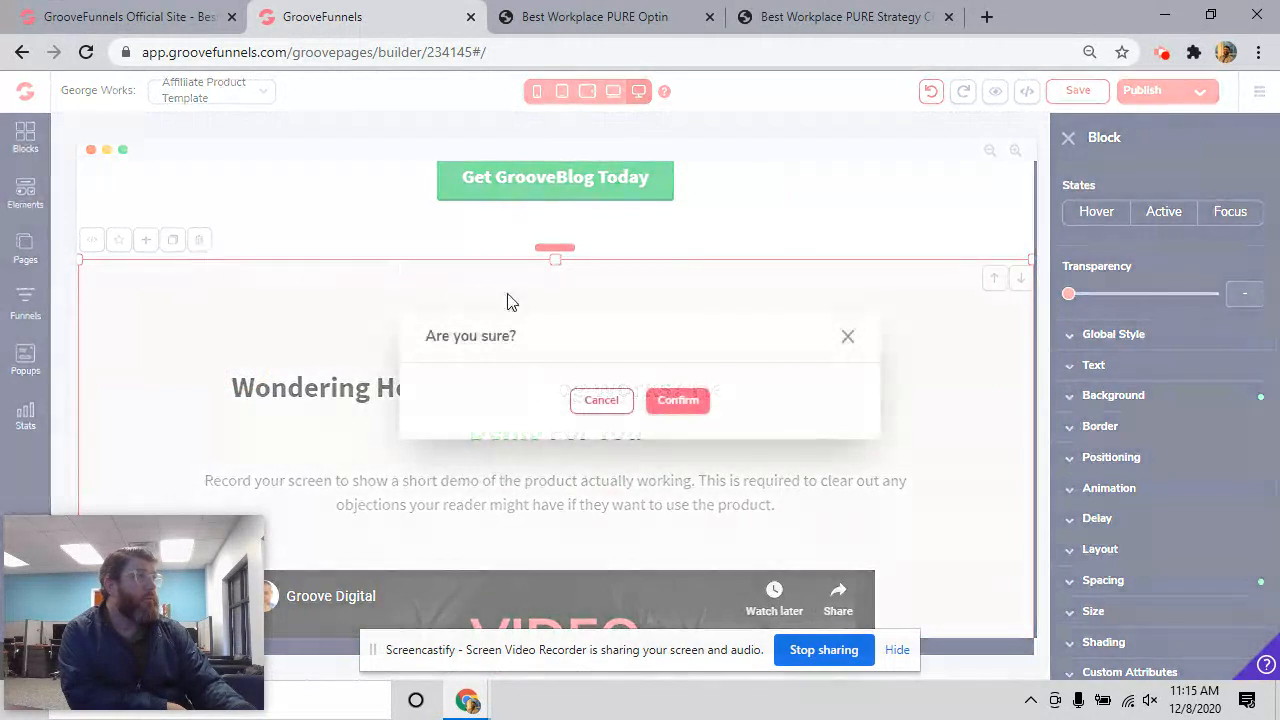
pyautogui.click(676, 401)
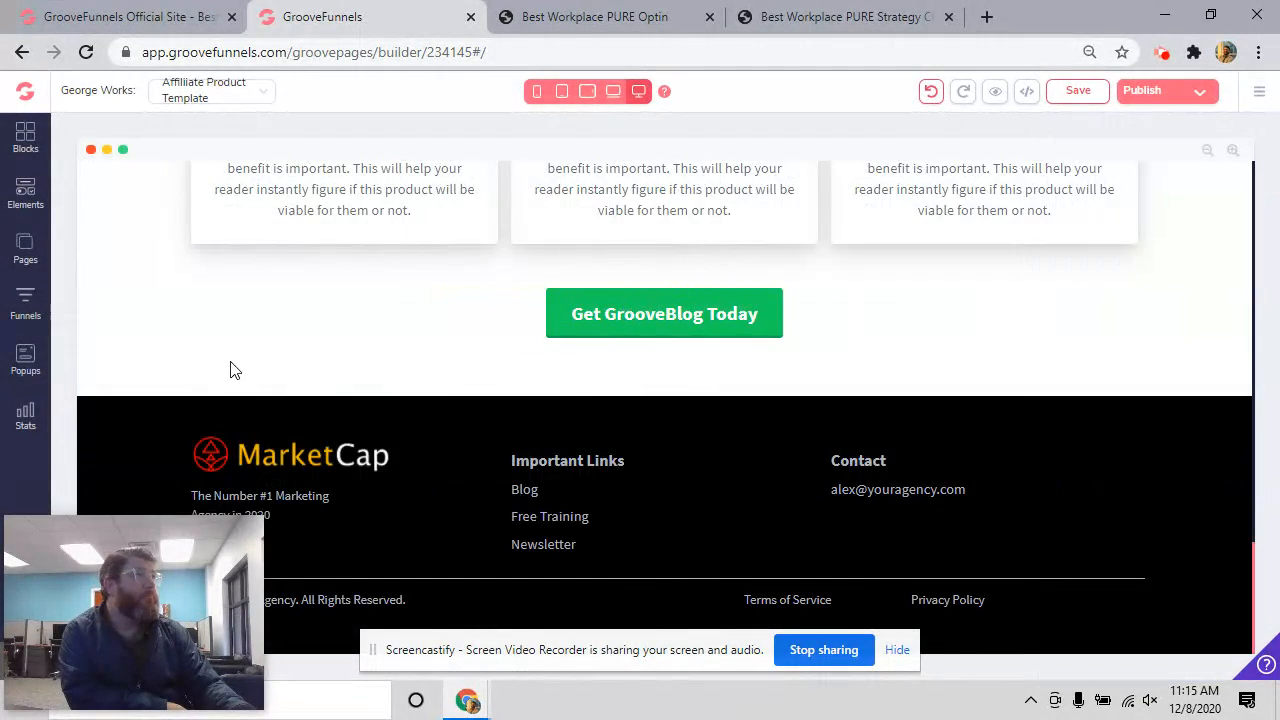
# Step: Delete the whole block describing the 3 Major Benefits Of Using GrooveBlog
pyautogui.scroll(6, 230, 365)
pyautogui.click(227, 331)
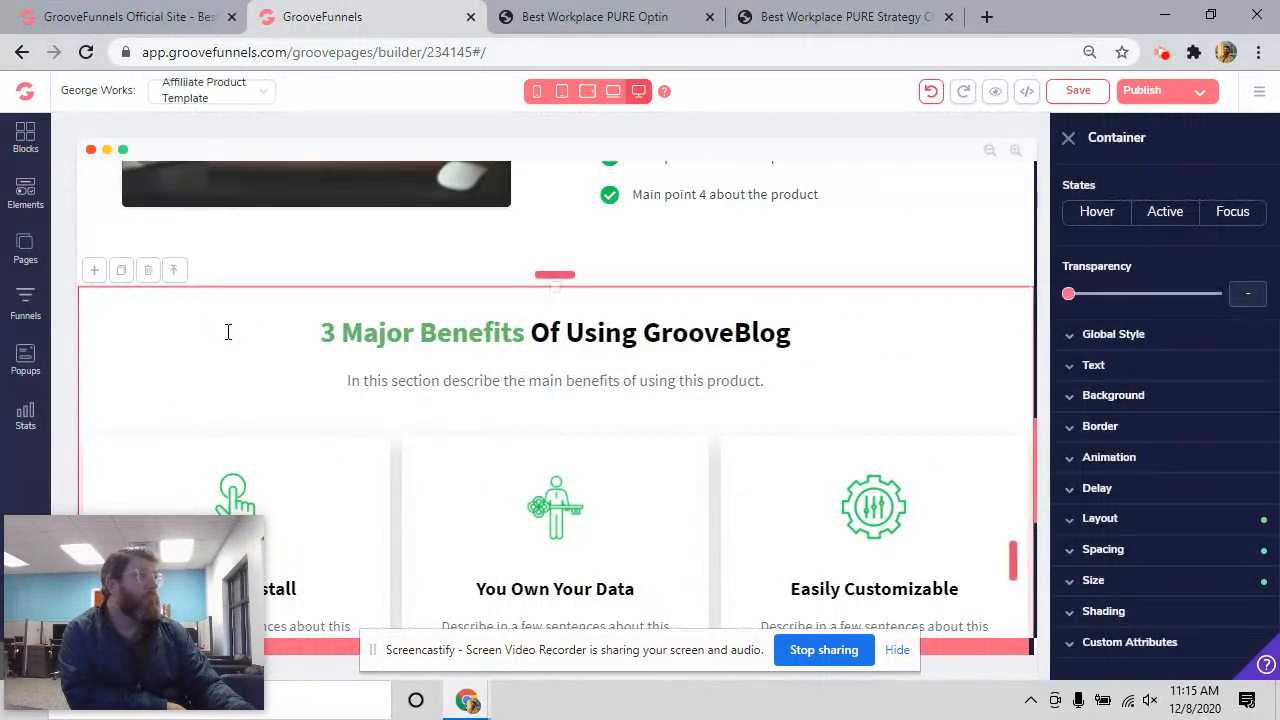
pyautogui.click(171, 273)
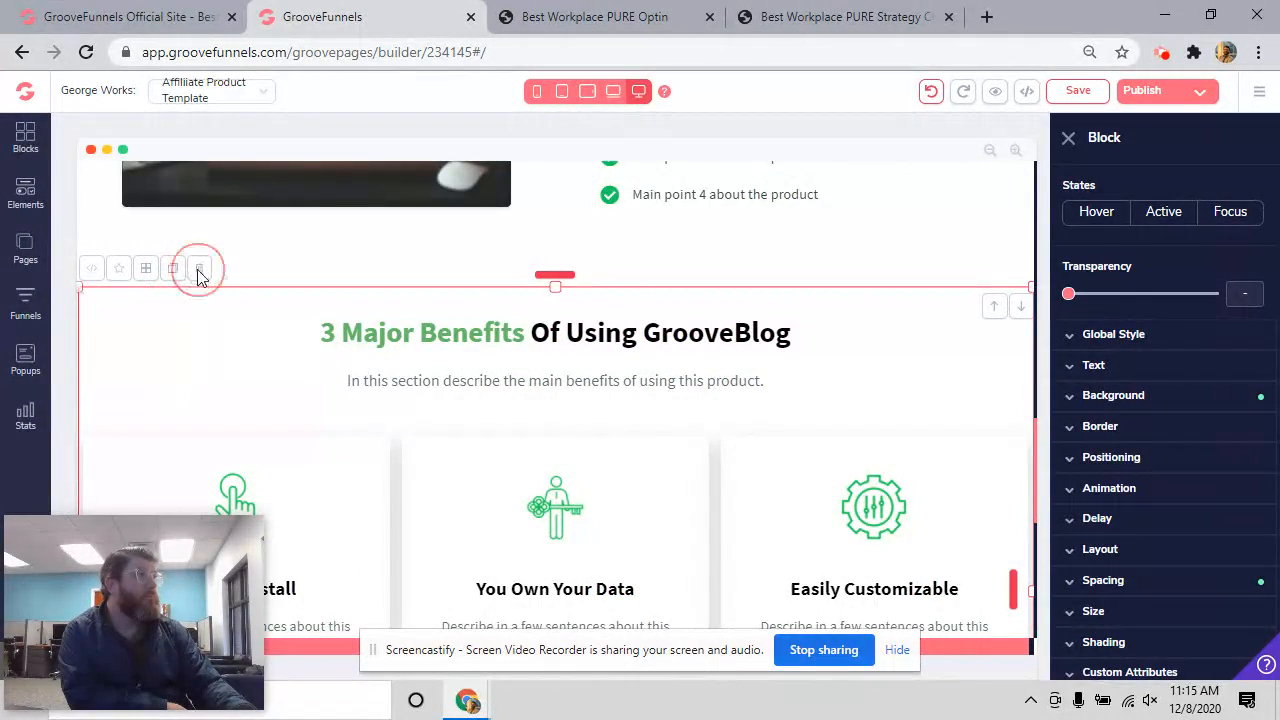
pyautogui.click(199, 269)
pyautogui.click(690, 400)
pyautogui.scroll(15, 214, 366)
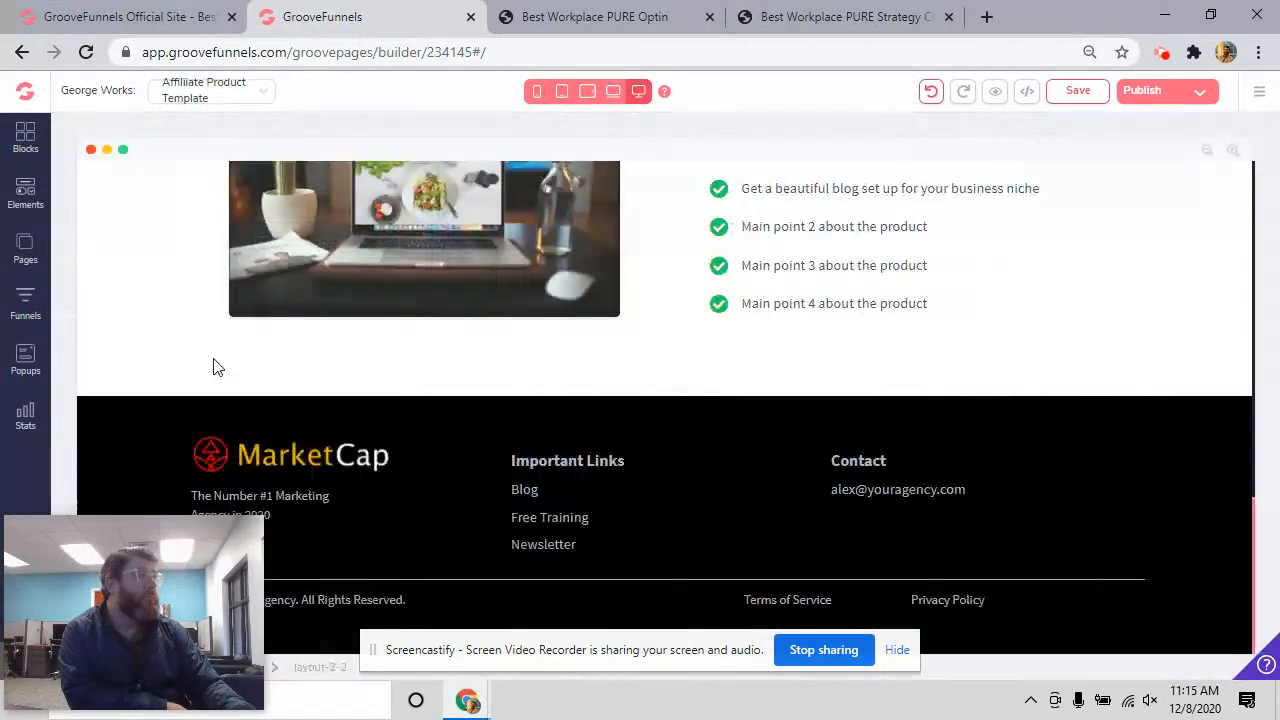
pyautogui.scroll(-10, 216, 348)
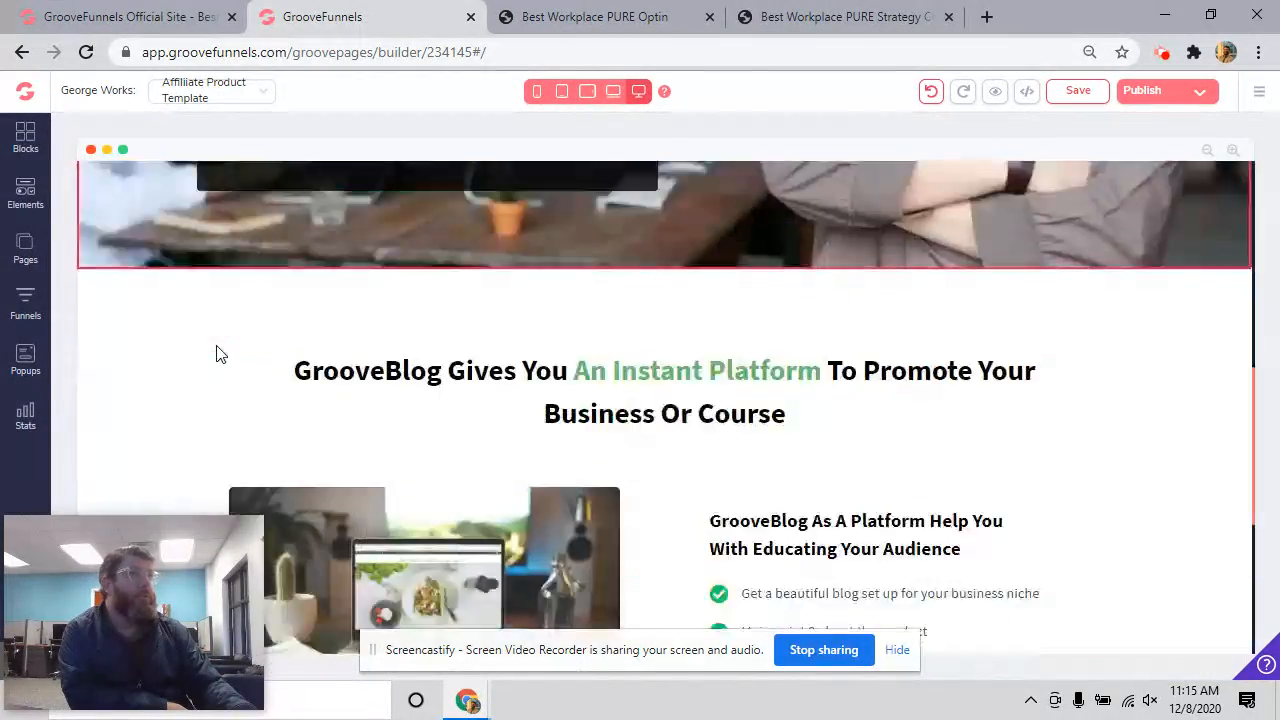
pyautogui.scroll(10, 151, 348)
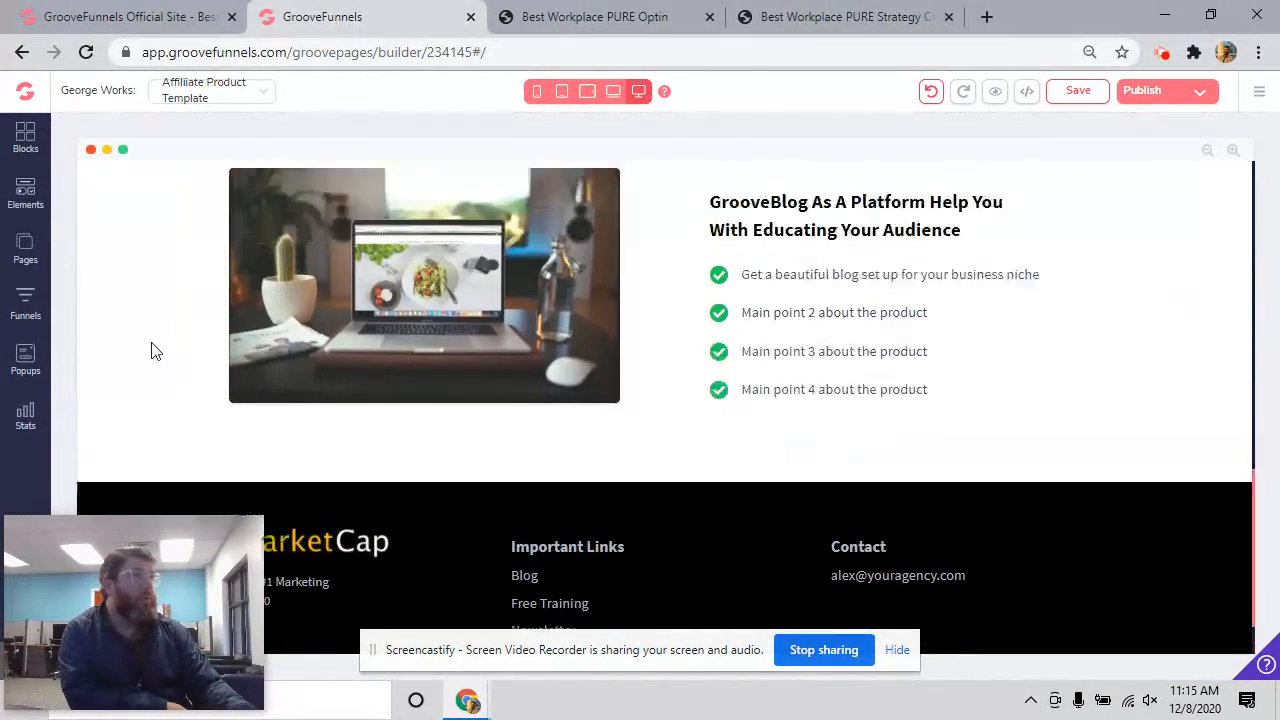
pyautogui.scroll(-10, 157, 335)
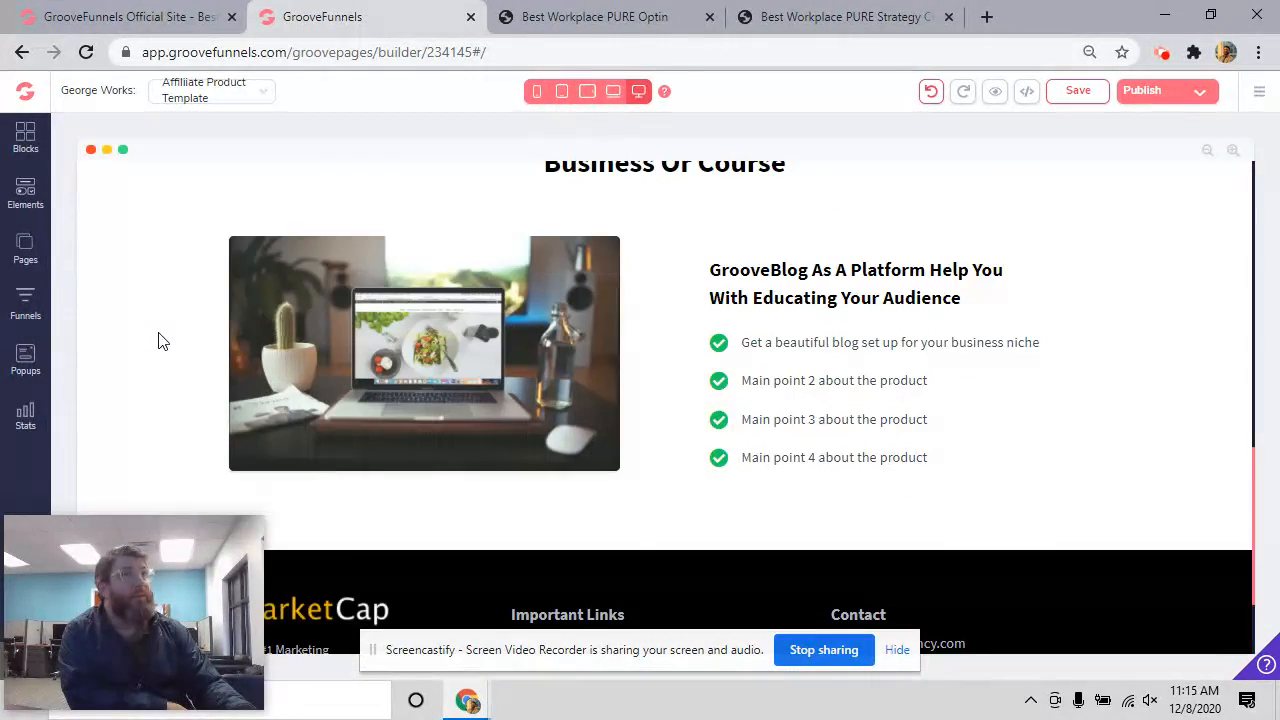
pyautogui.scroll(10, 162, 335)
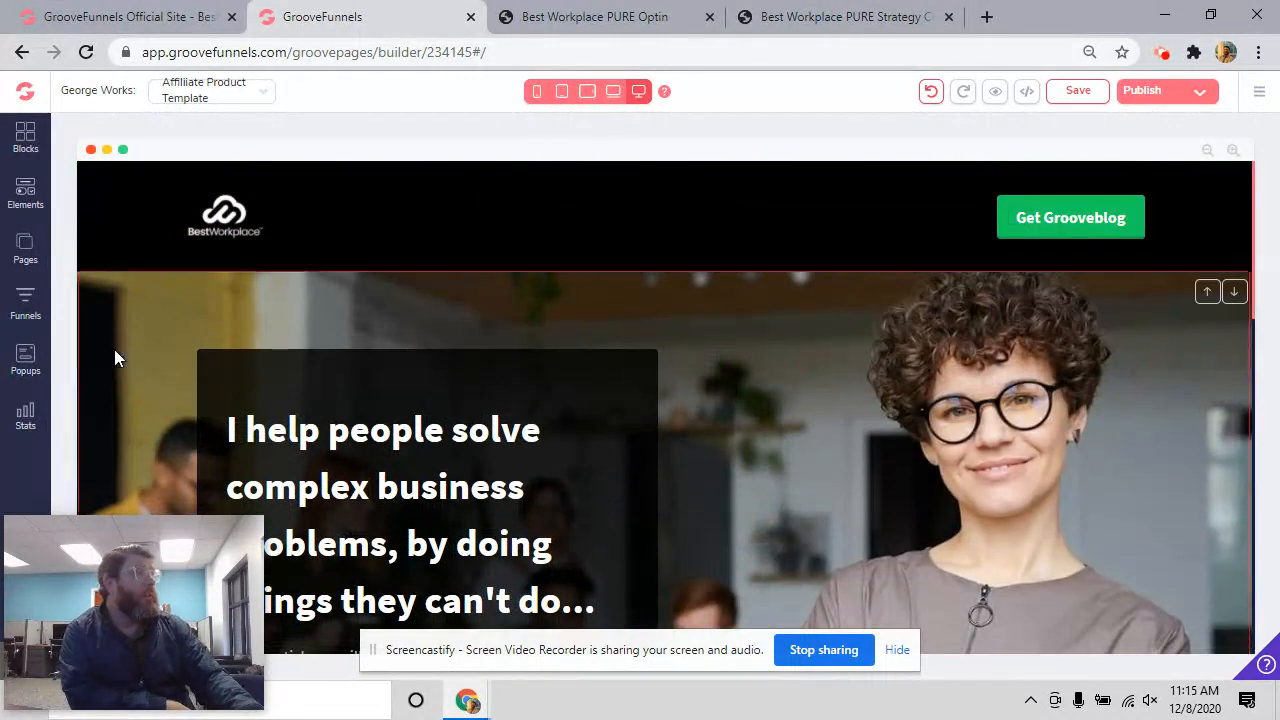
# Step: Change the page name in the page settings from the template name to George Works and save the settings
pyautogui.click(22, 250)
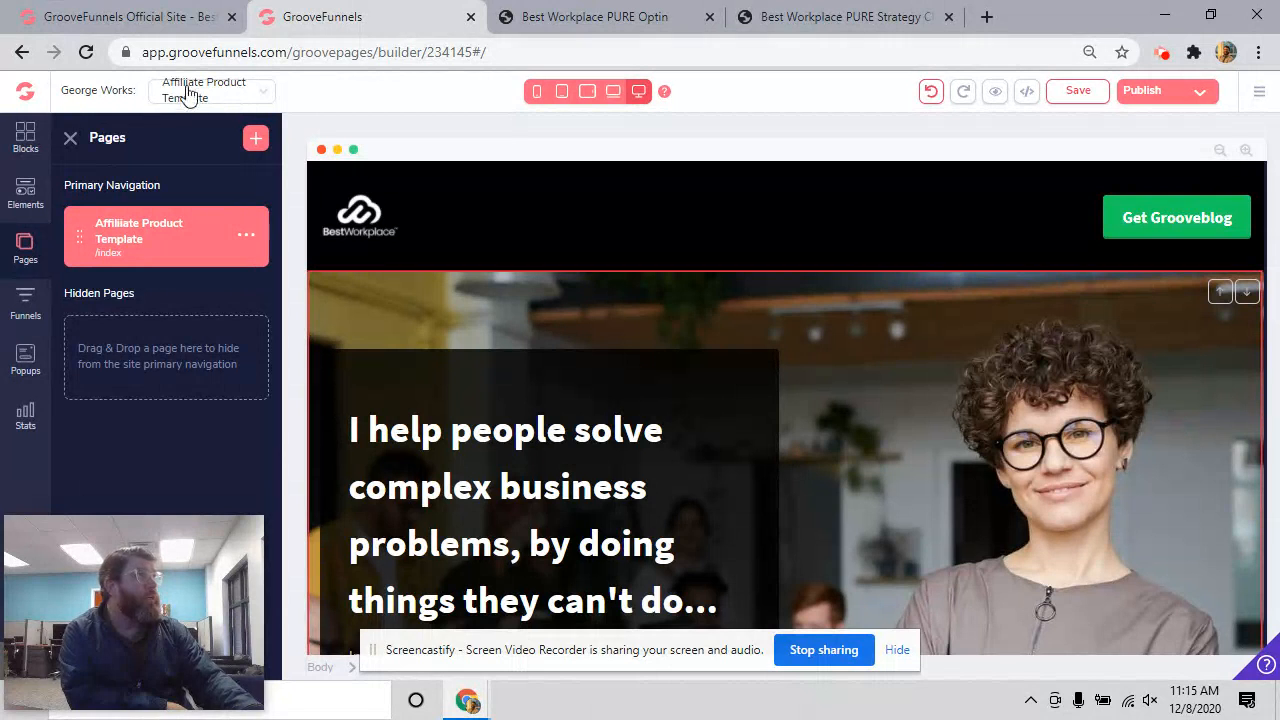
pyautogui.click(245, 238)
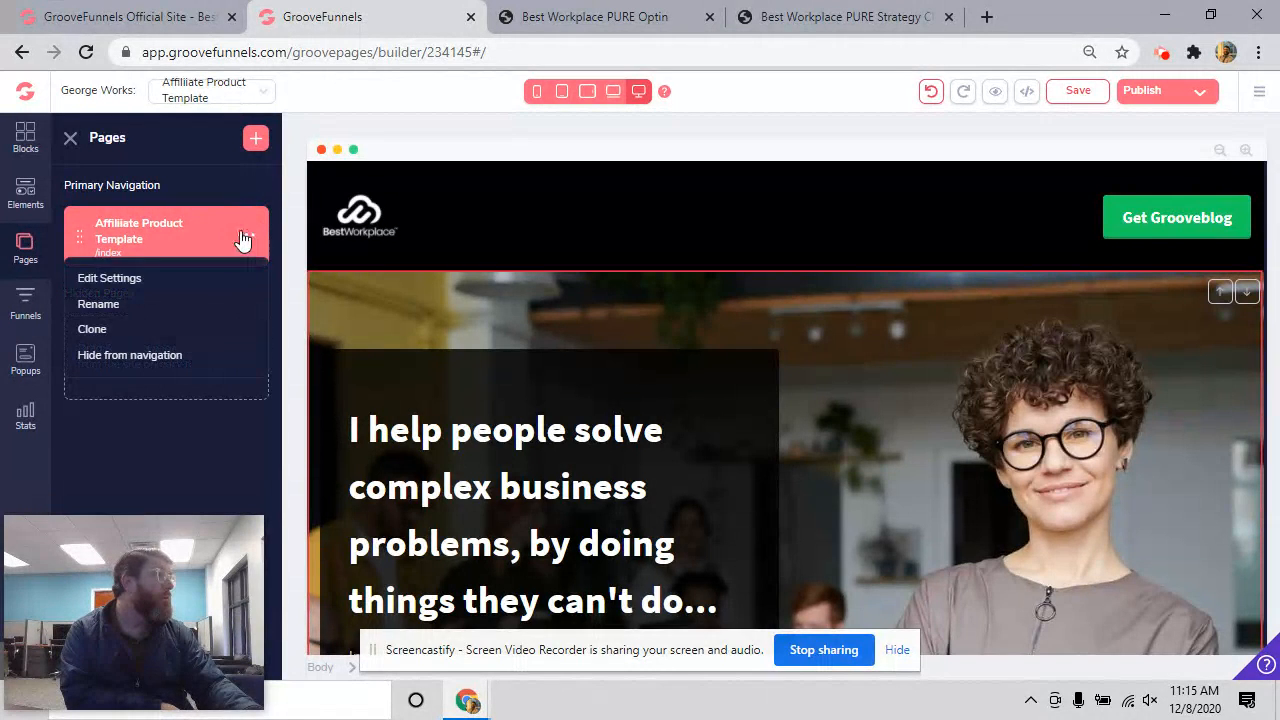
pyautogui.click(105, 280)
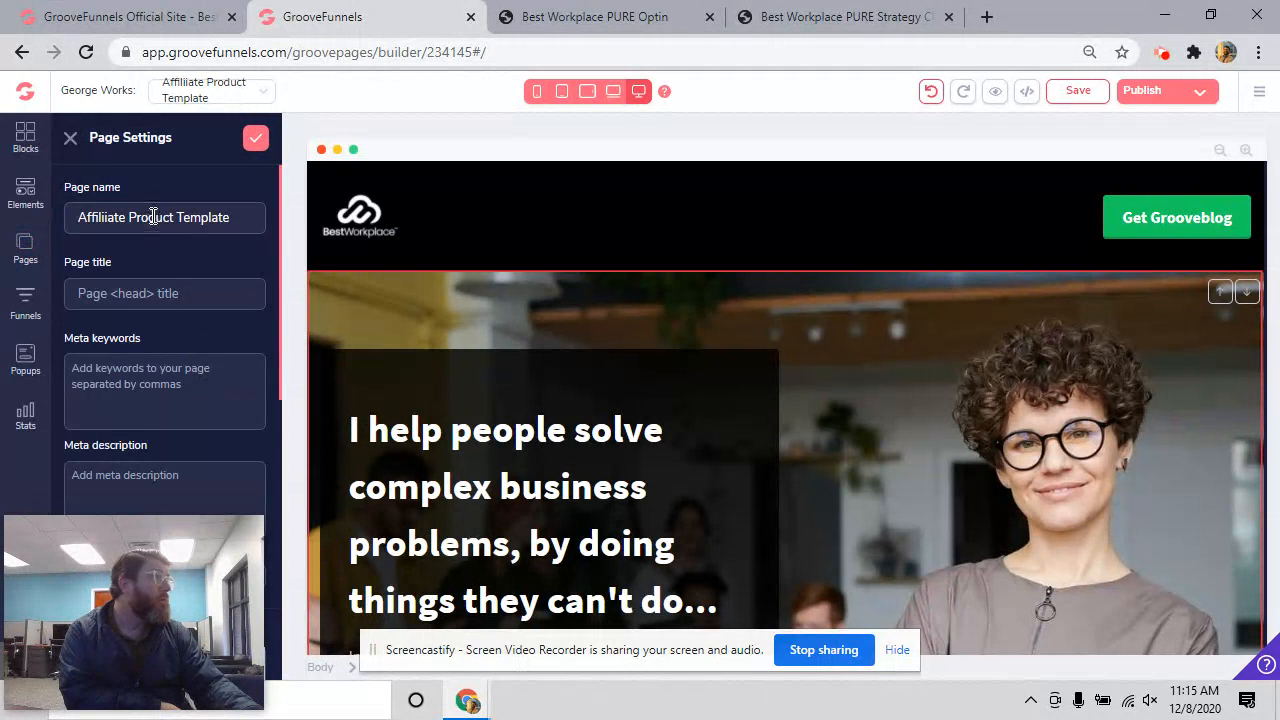
pyautogui.tripleClick(153, 216)
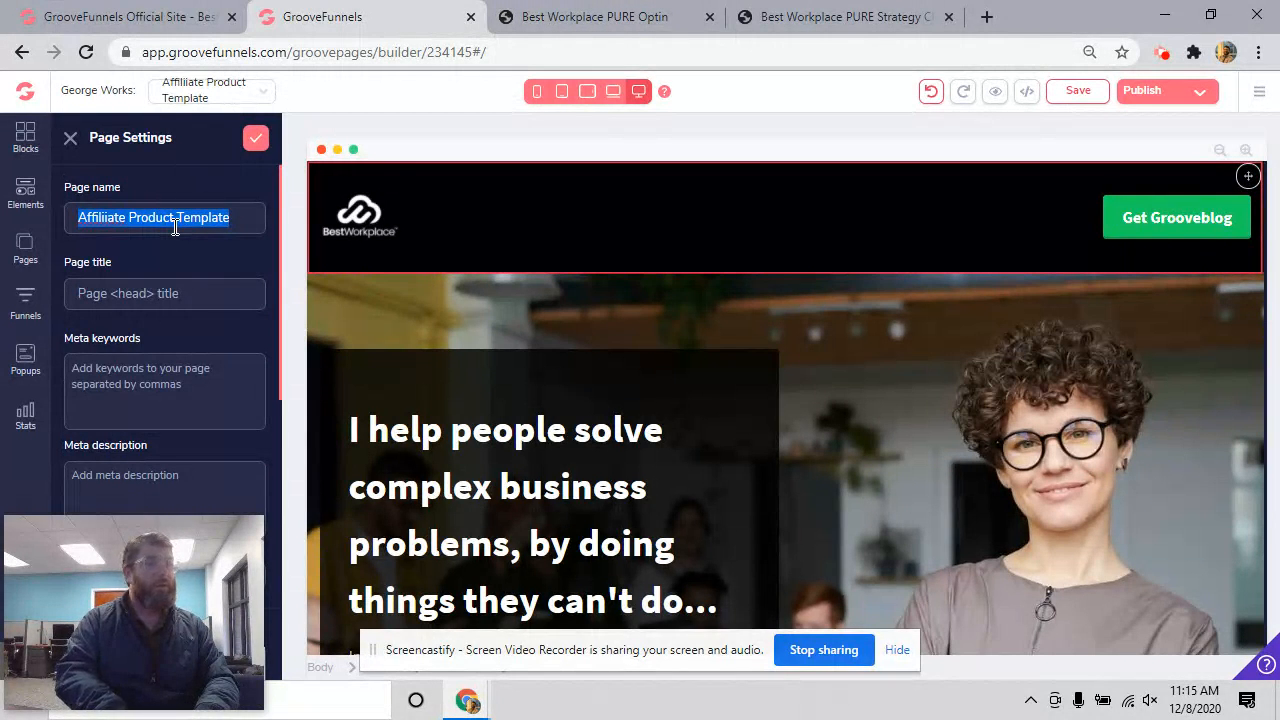
pyautogui.write('George Works')
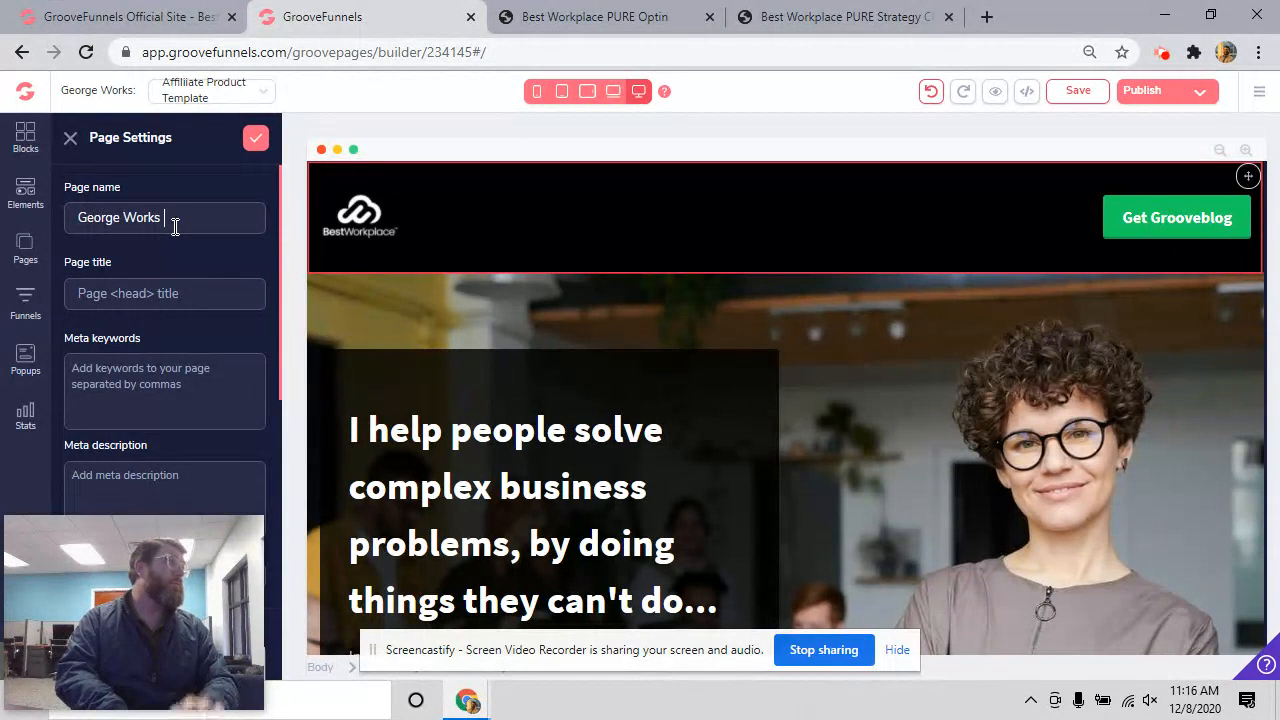
pyautogui.click(255, 137)
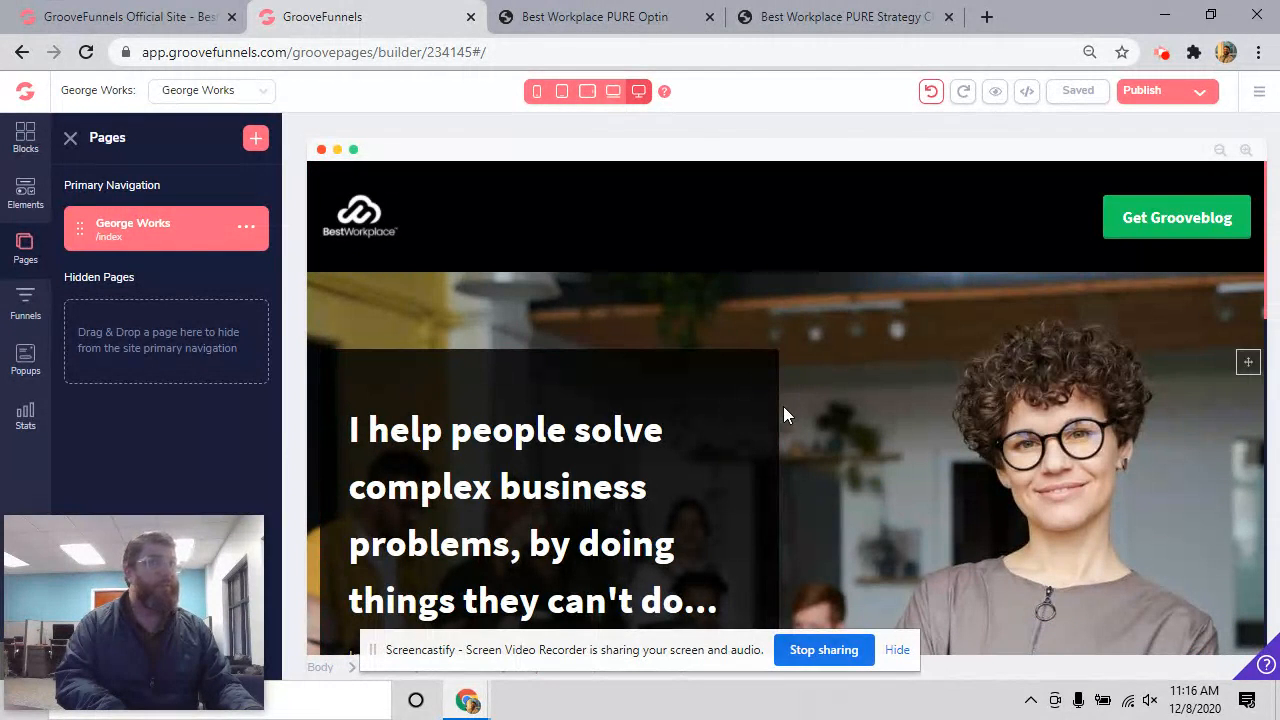
# Step: Look over the hero section and the Instant Platform block for template text that still needs replacing
pyautogui.scroll(-8, 785, 413)
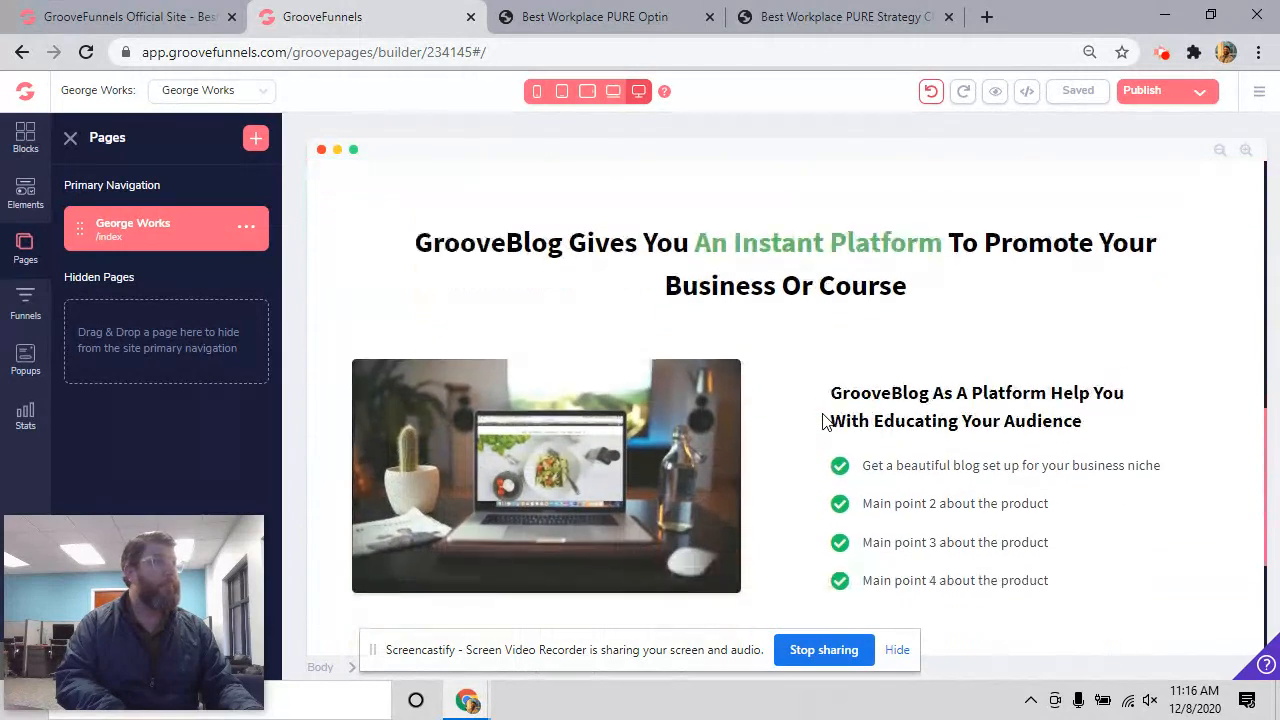
pyautogui.scroll(10, 823, 421)
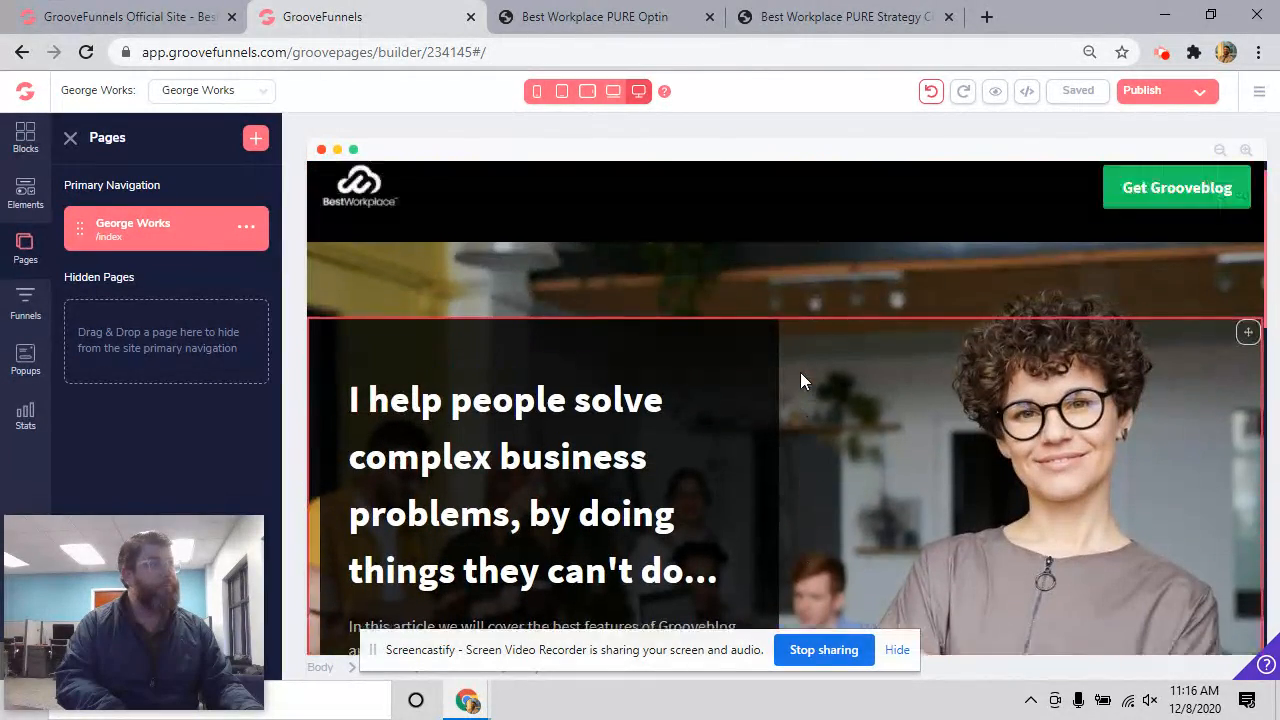
pyautogui.scroll(-3, 801, 375)
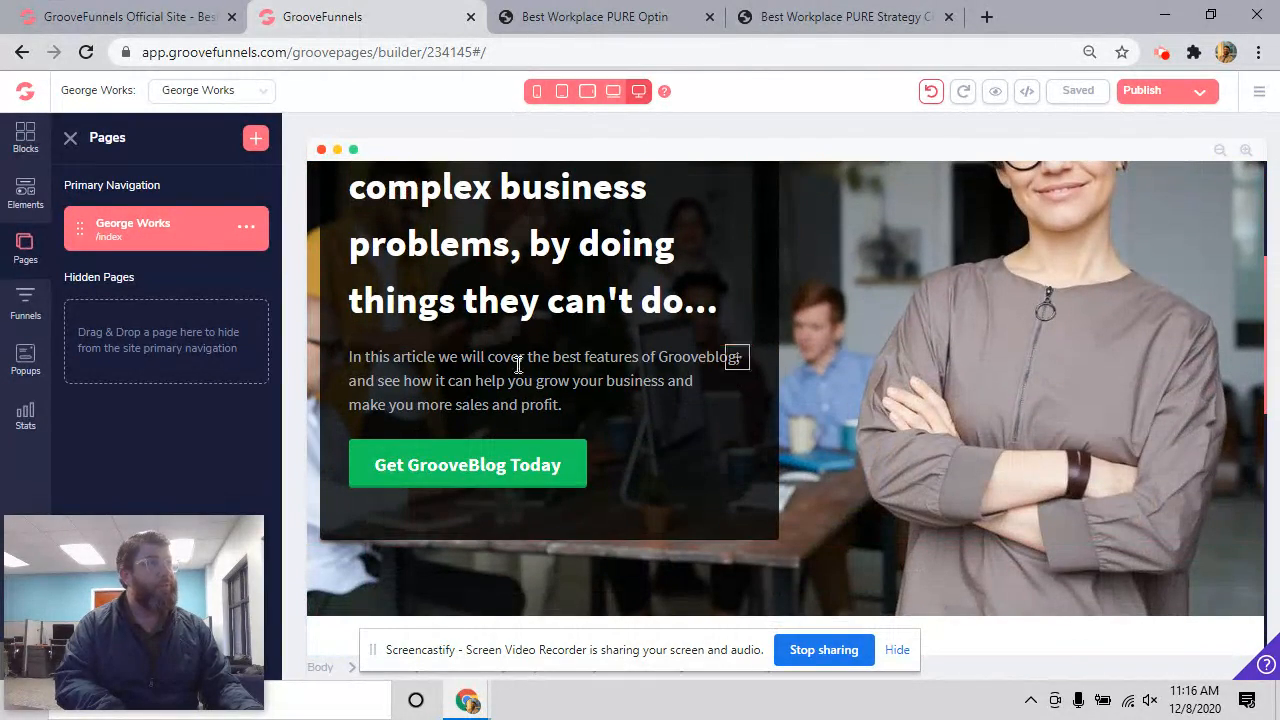
pyautogui.scroll(-5, 771, 388)
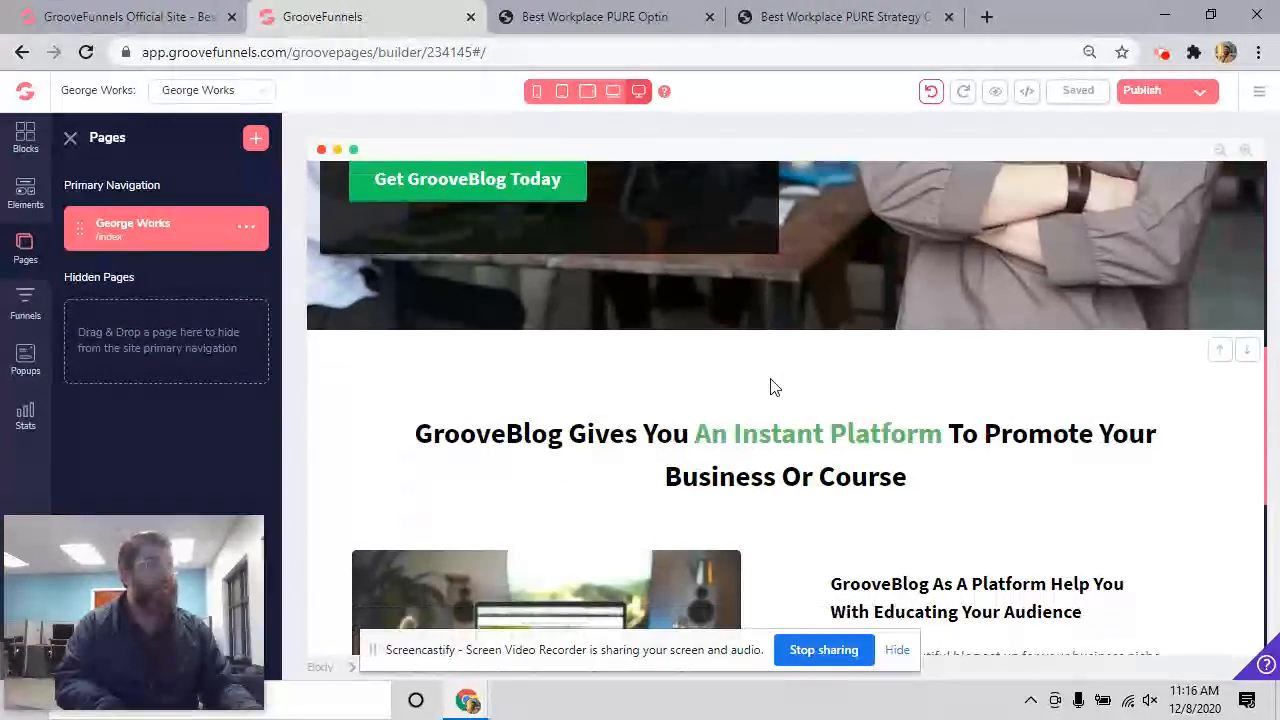
pyautogui.scroll(1, 807, 370)
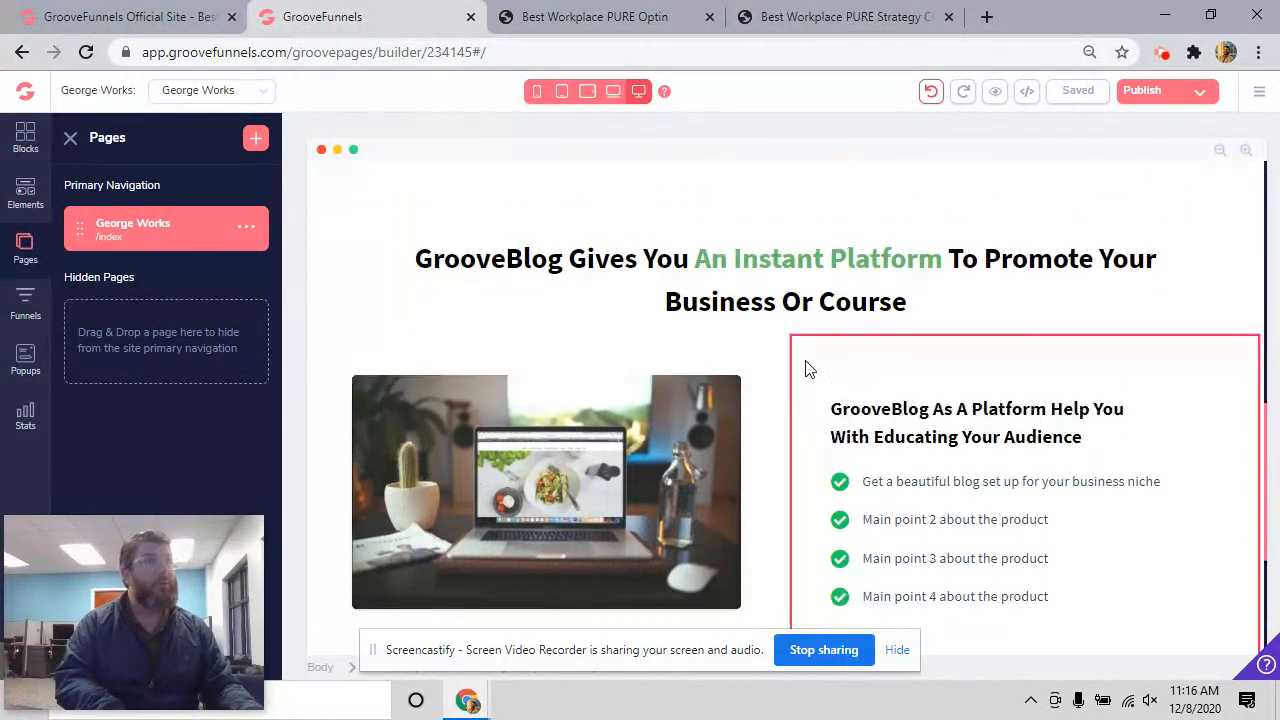
pyautogui.scroll(-3, 807, 369)
pyautogui.scroll(2, 807, 368)
pyautogui.scroll(1, 807, 369)
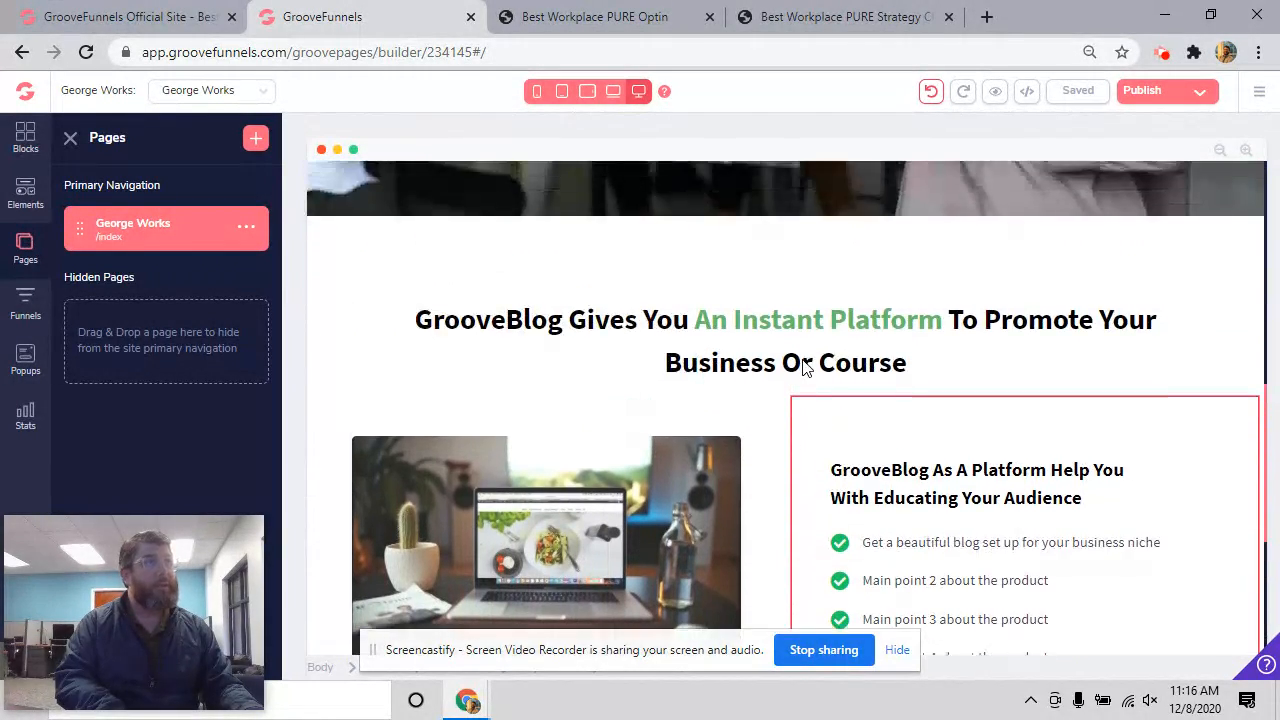
# Step: Replace the first checklist item beside the laptop image with "Assistance choosing your market or niche'"
pyautogui.scroll(-2, 806, 366)
pyautogui.click(865, 343)
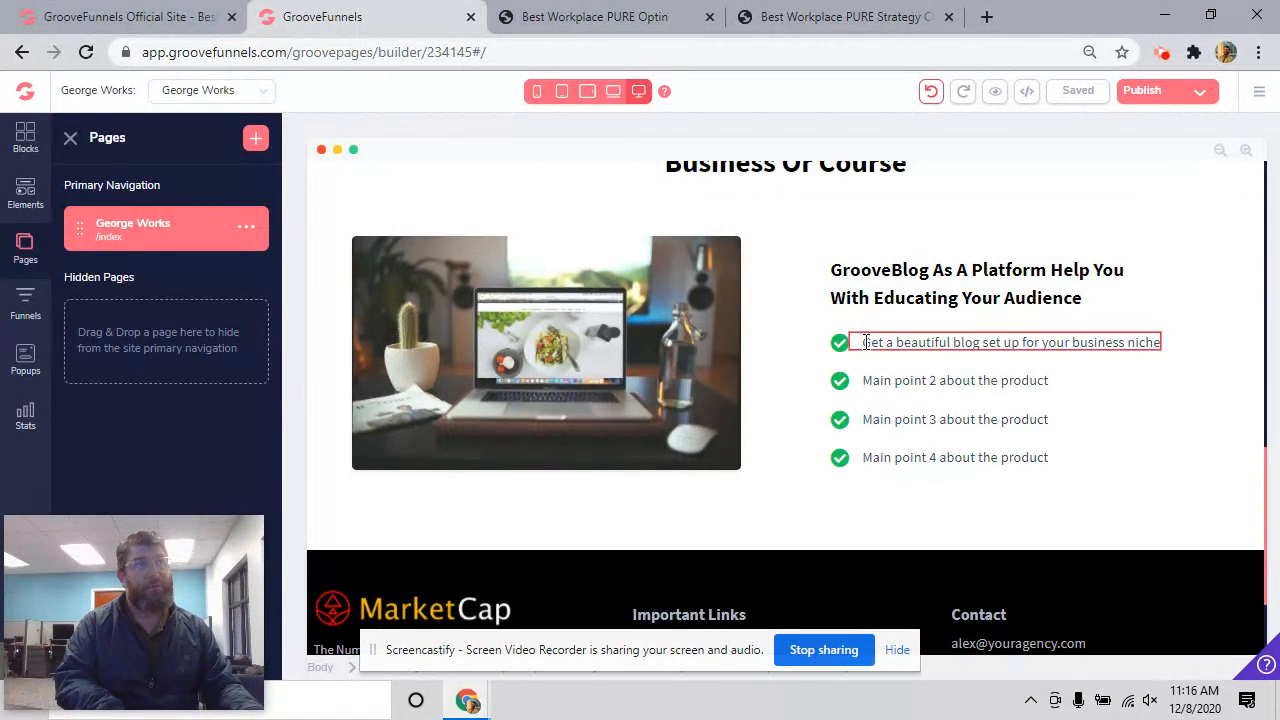
pyautogui.moveTo(865, 343); pyautogui.dragTo(1161, 348)
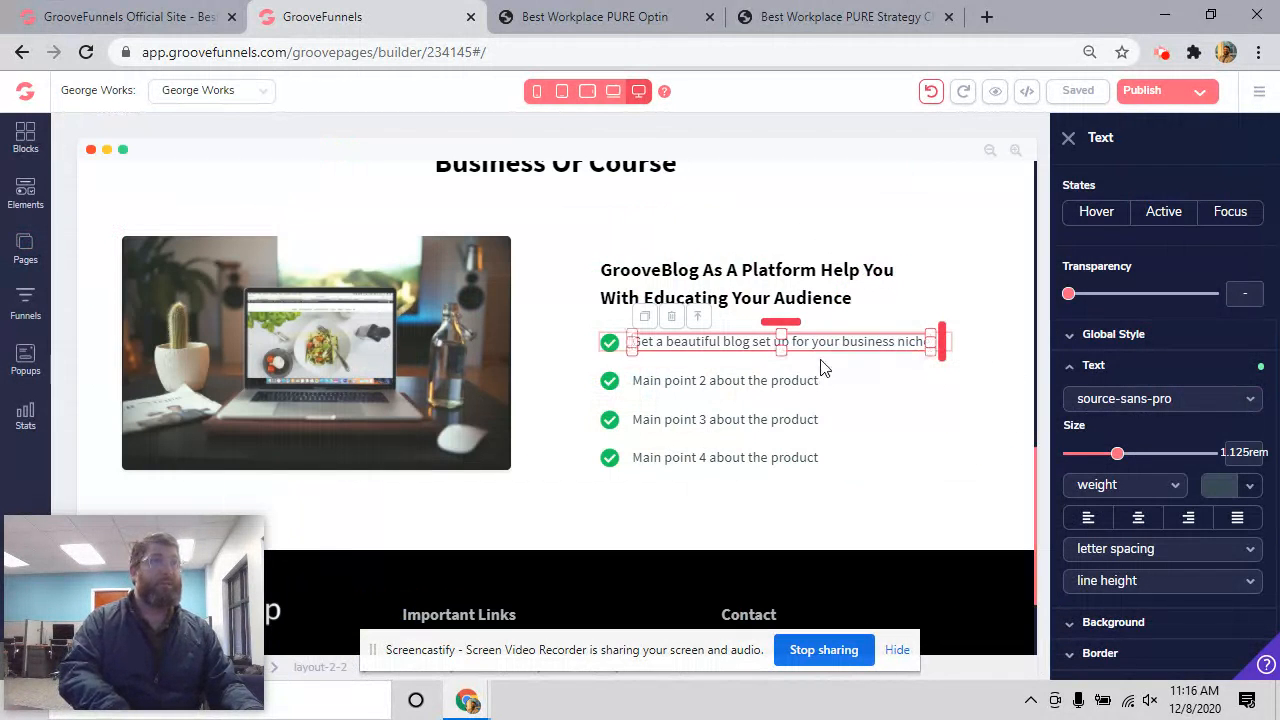
pyautogui.doubleClick(810, 342)
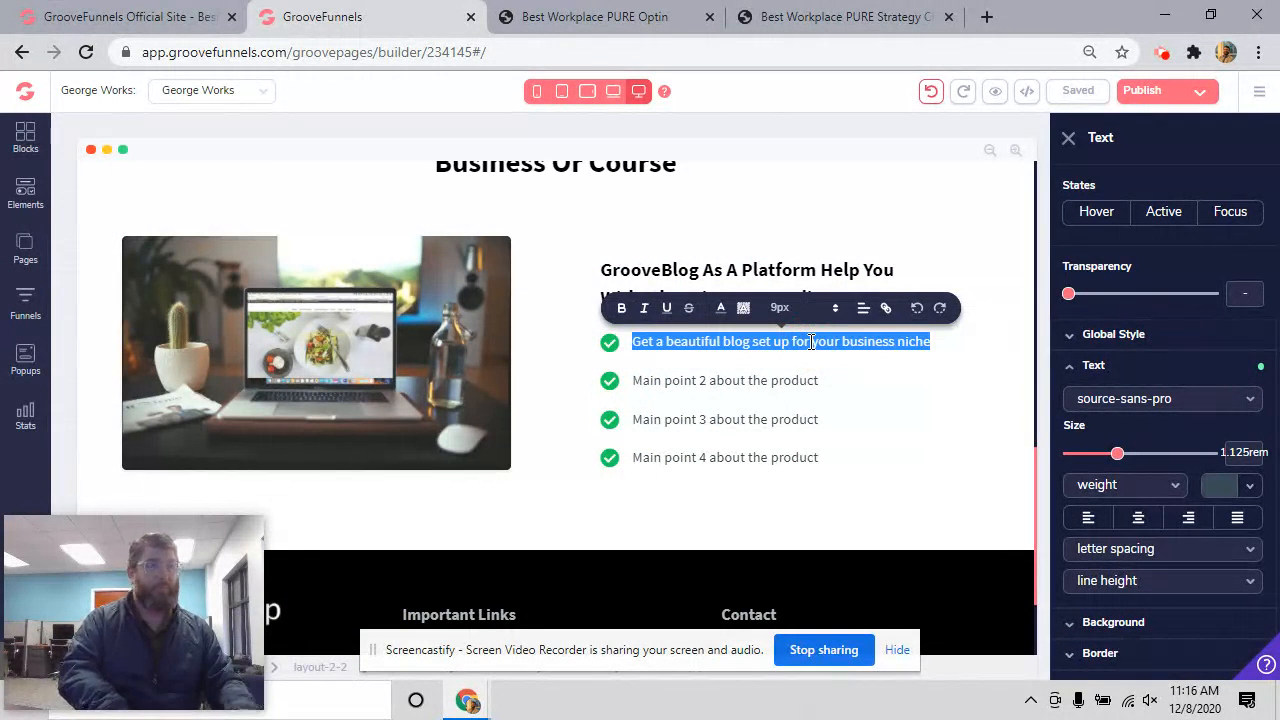
pyautogui.write('Assistance choosing your')
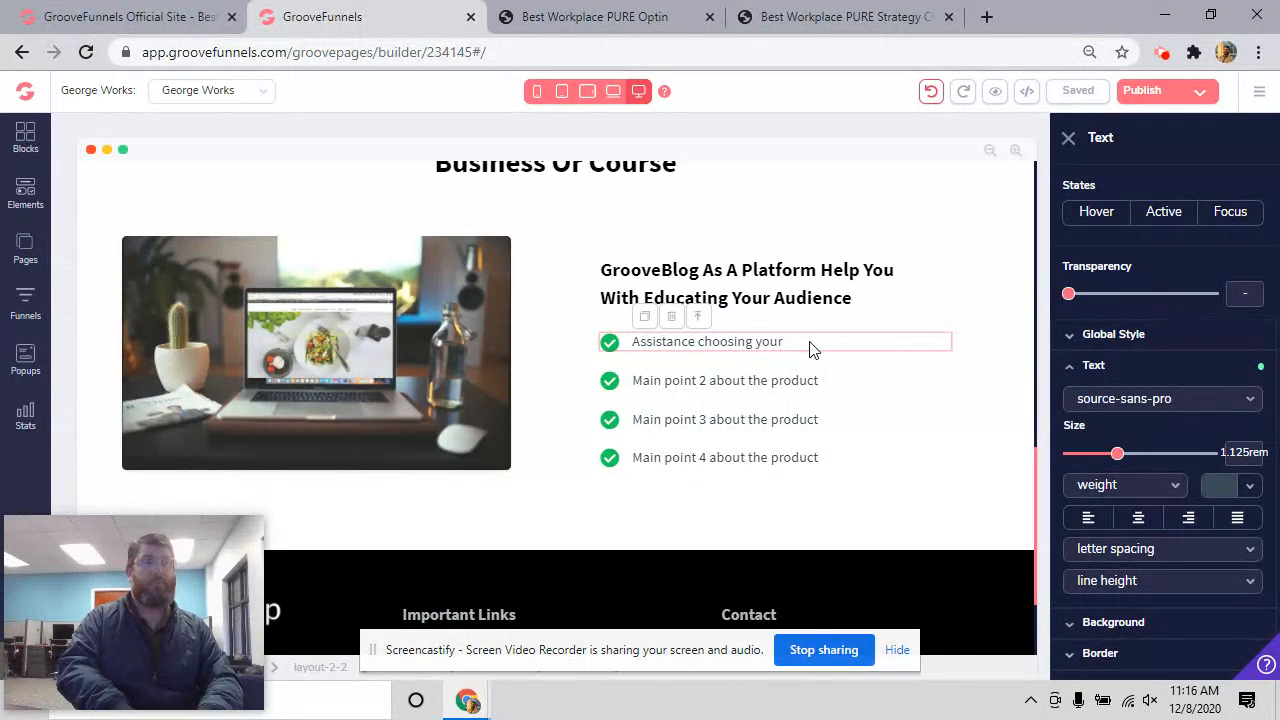
pyautogui.write("market or niche'")
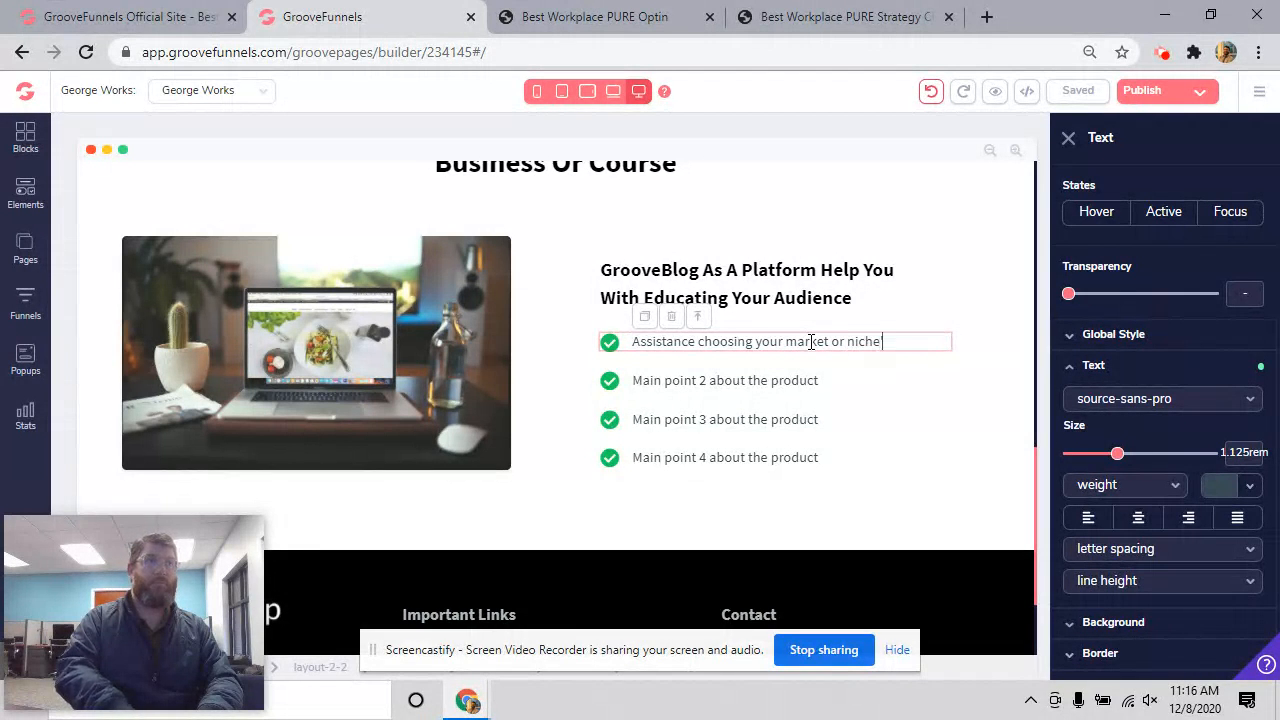
pyautogui.tripleClick(648, 384)
pyautogui.write('Guid')
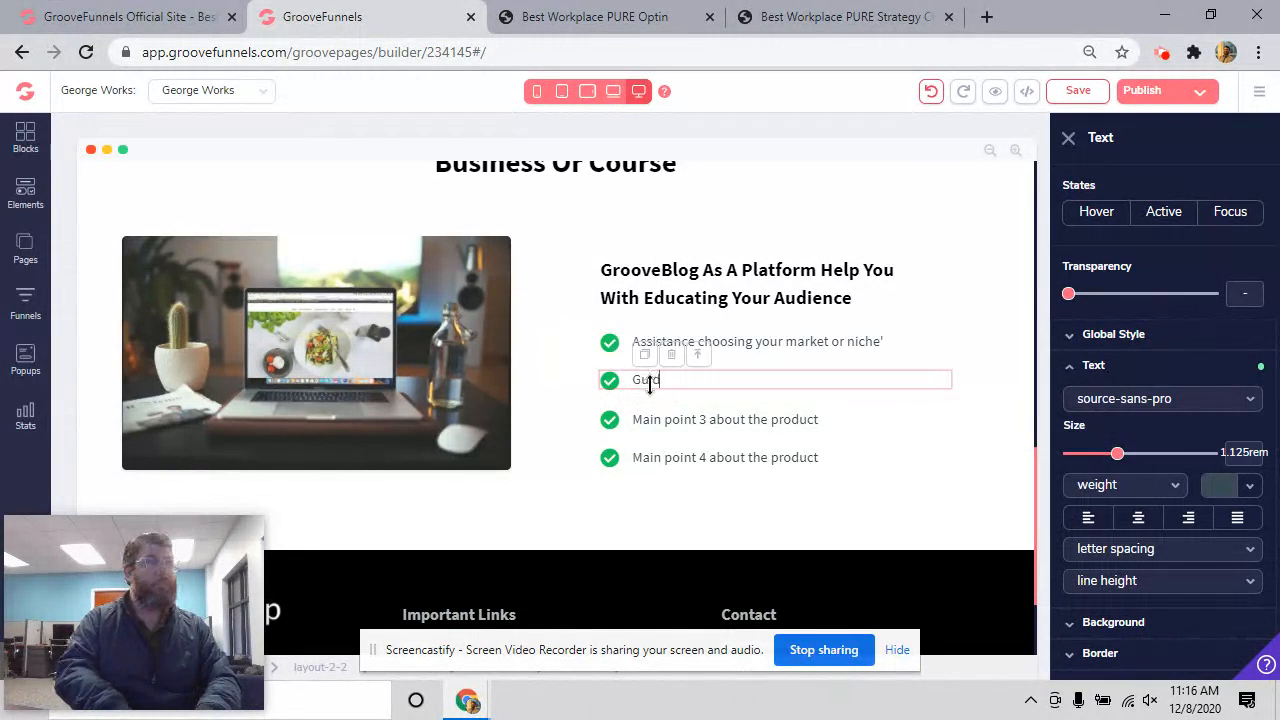
pyautogui.write('eance')
pyautogui.press('BackSpace')
pyautogui.press('BackSpace')
pyautogui.press('BackSpace')
pyautogui.press('BackSpace')
pyautogui.press('BackSpace')
pyautogui.press('BackSpace')
pyautogui.write('ance with under')
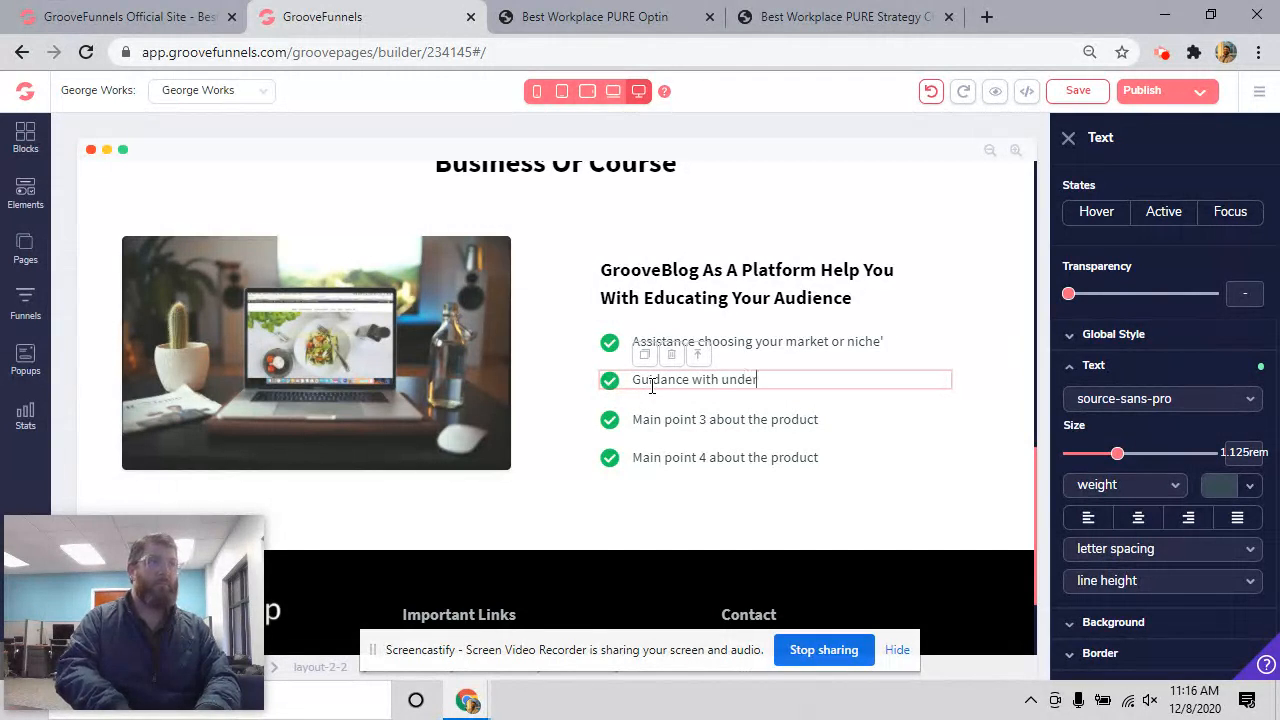
pyautogui.press('BackSpace')
pyautogui.press('BackSpace')
pyautogui.press('BackSpace')
pyautogui.press('BackSpace')
pyautogui.press('BackSpace')
pyautogui.press('BackSpace')
pyautogui.press('BackSpace')
pyautogui.press('BackSpace')
pyautogui.press('BackSpace')
pyautogui.press('BackSpace')
pyautogui.press('BackSpace')
pyautogui.press('BackSpace')
pyautogui.press('BackSpace')
pyautogui.press('BackSpace')
pyautogui.press('BackSpace')
pyautogui.press('BackSpace')
pyautogui.press('BackSpace')
pyautogui.press('BackSpace')
pyautogui.press('BackSpace')
pyautogui.press('BackSpace')
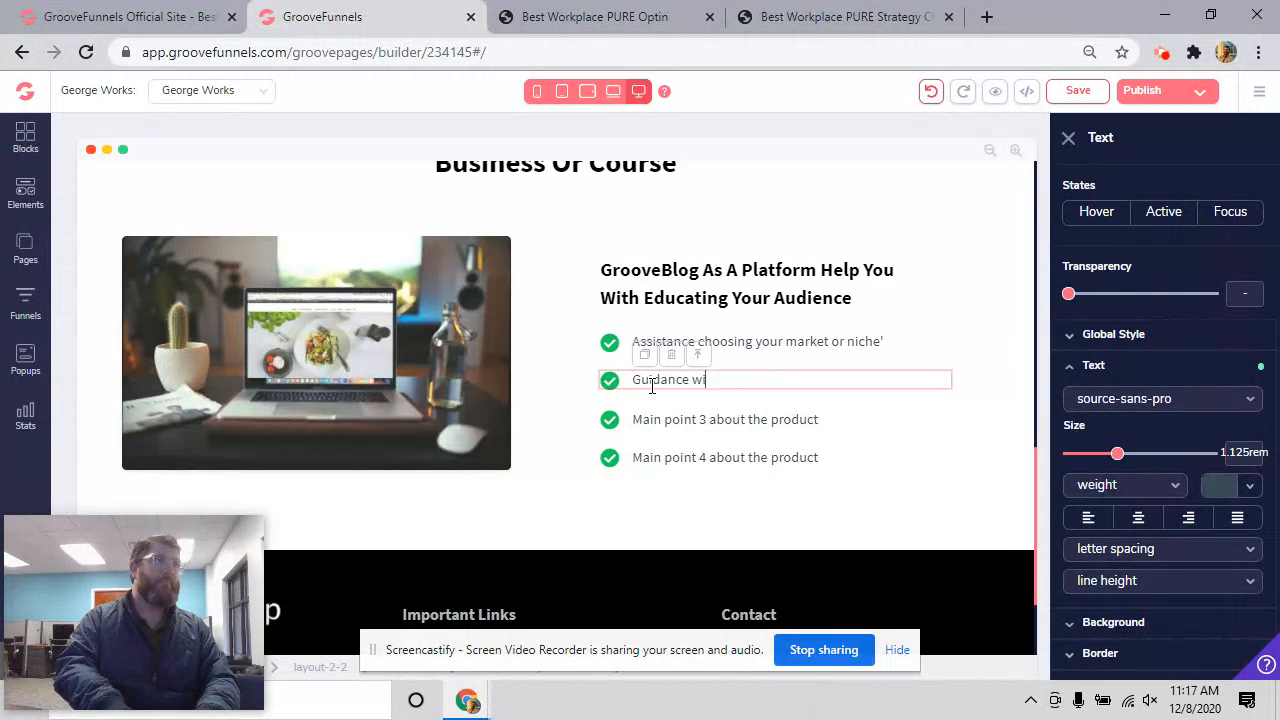
# Step: Replace the second checklist item beside the laptop image with "Questions to understand your customer"
pyautogui.write('Questions to')
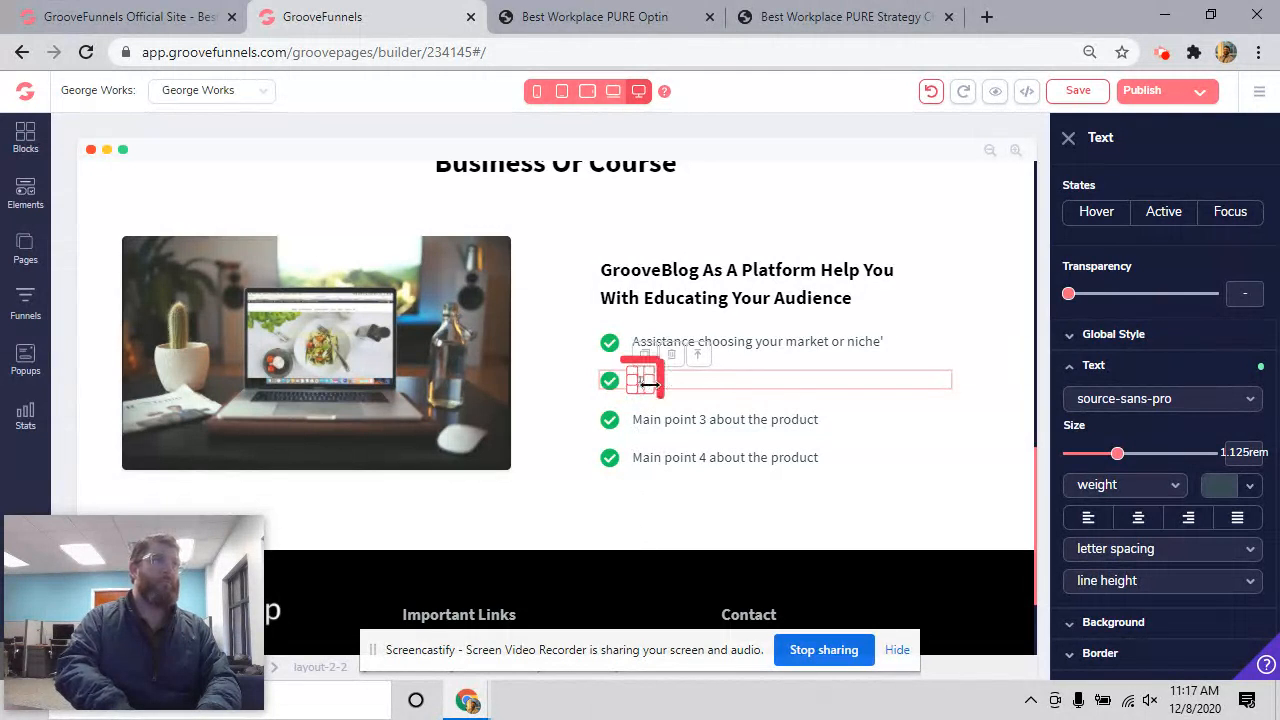
pyautogui.write(' understand you')
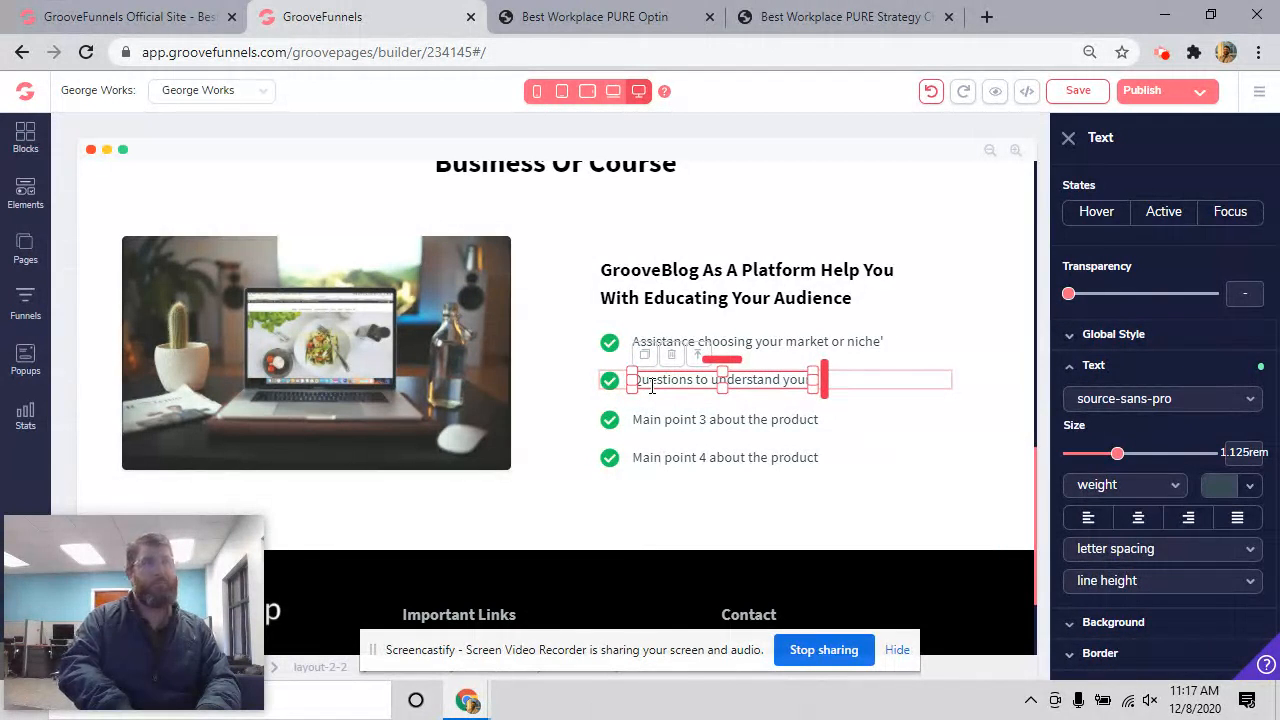
pyautogui.write('r people')
pyautogui.press('BackSpace')
pyautogui.press('BackSpace')
pyautogui.press('BackSpace')
pyautogui.press('BackSpace')
pyautogui.press('BackSpace')
pyautogui.press('BackSpace')
pyautogui.press('BackSpace')
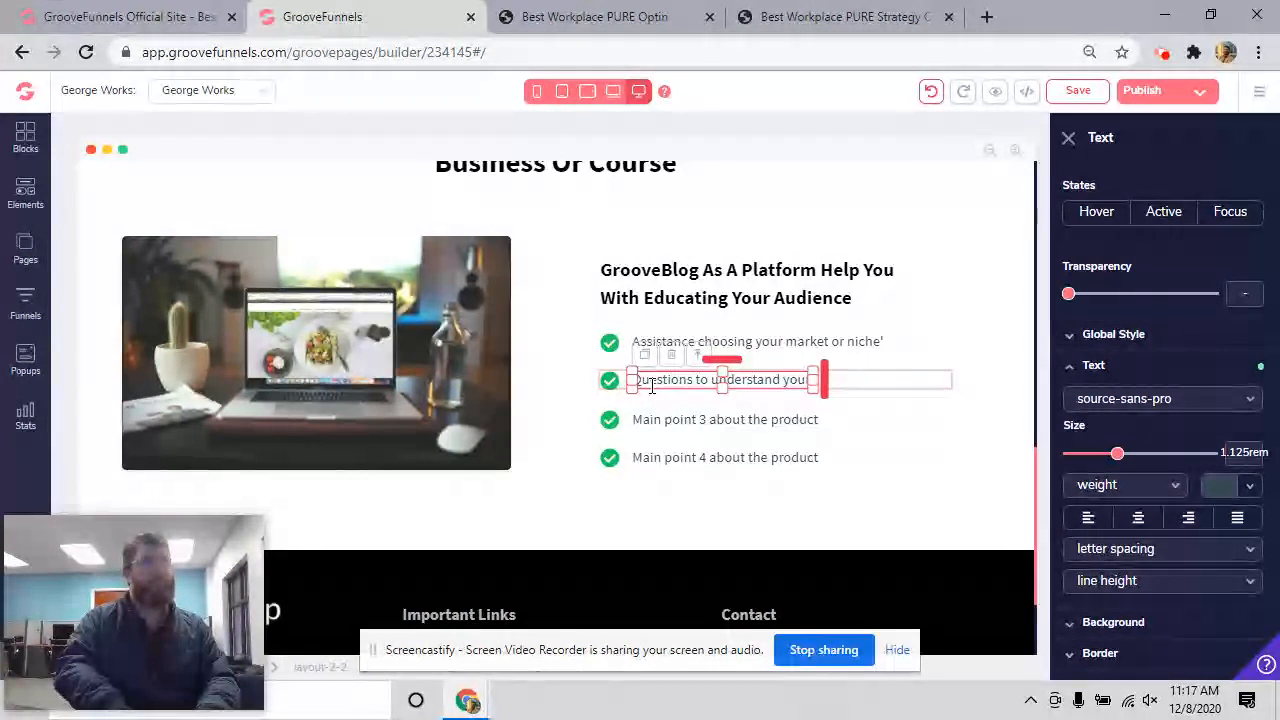
pyautogui.write('cust')
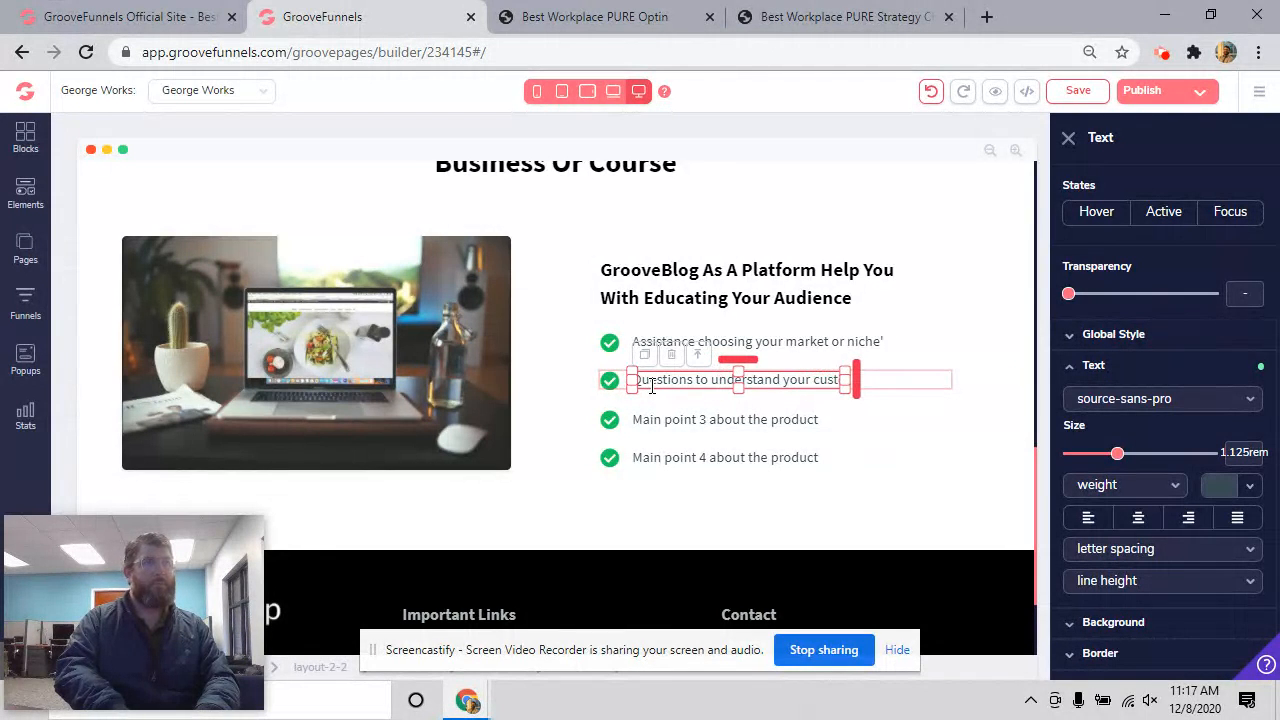
pyautogui.write('ome')
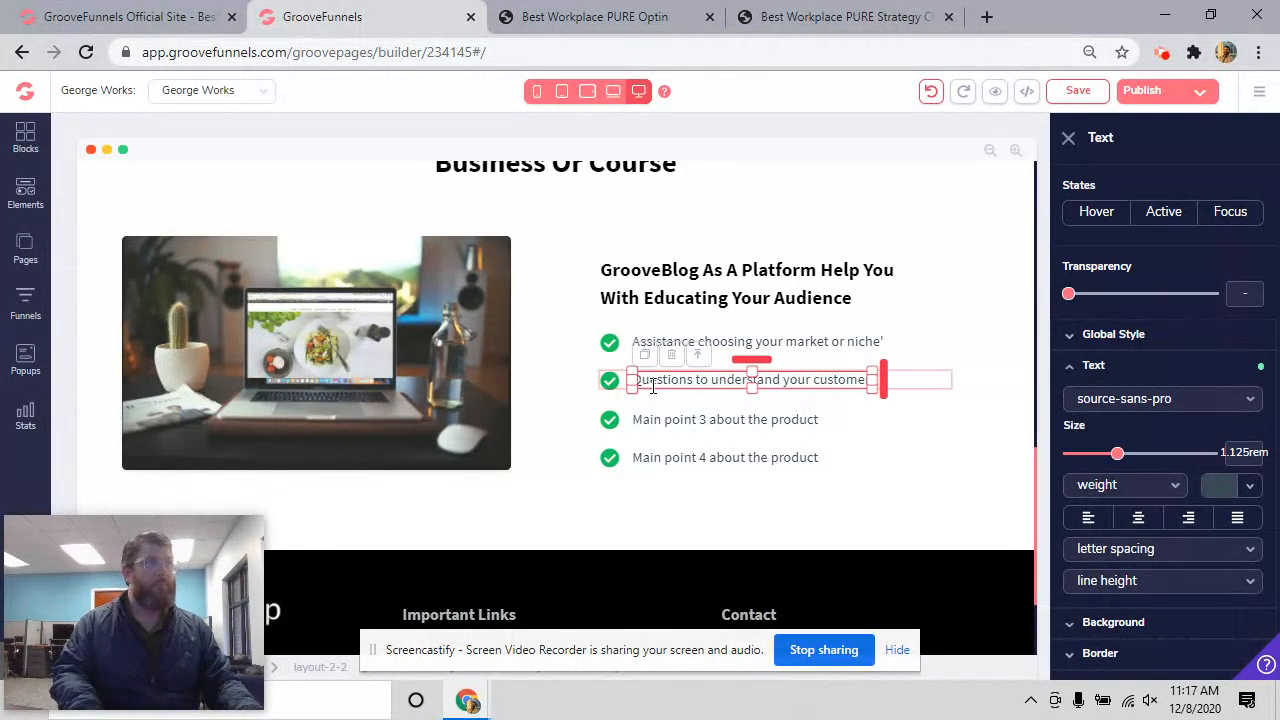
# Step: Replace the third checklist item, "Main point 3 about the product", with "Ideas to uncover the ideal product or service"
pyautogui.tripleClick(656, 418)
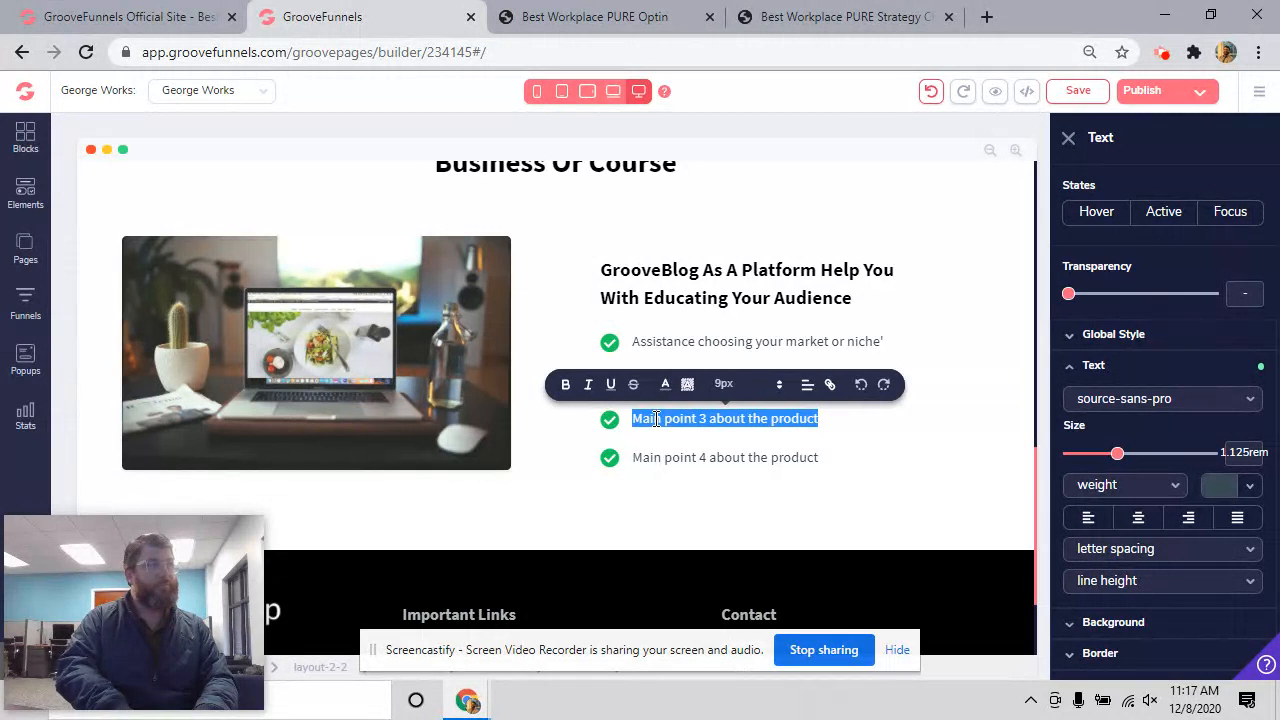
pyautogui.write('G')
pyautogui.press('BackSpace')
pyautogui.write('Ideas to c')
pyautogui.write('ncover the ideal pr')
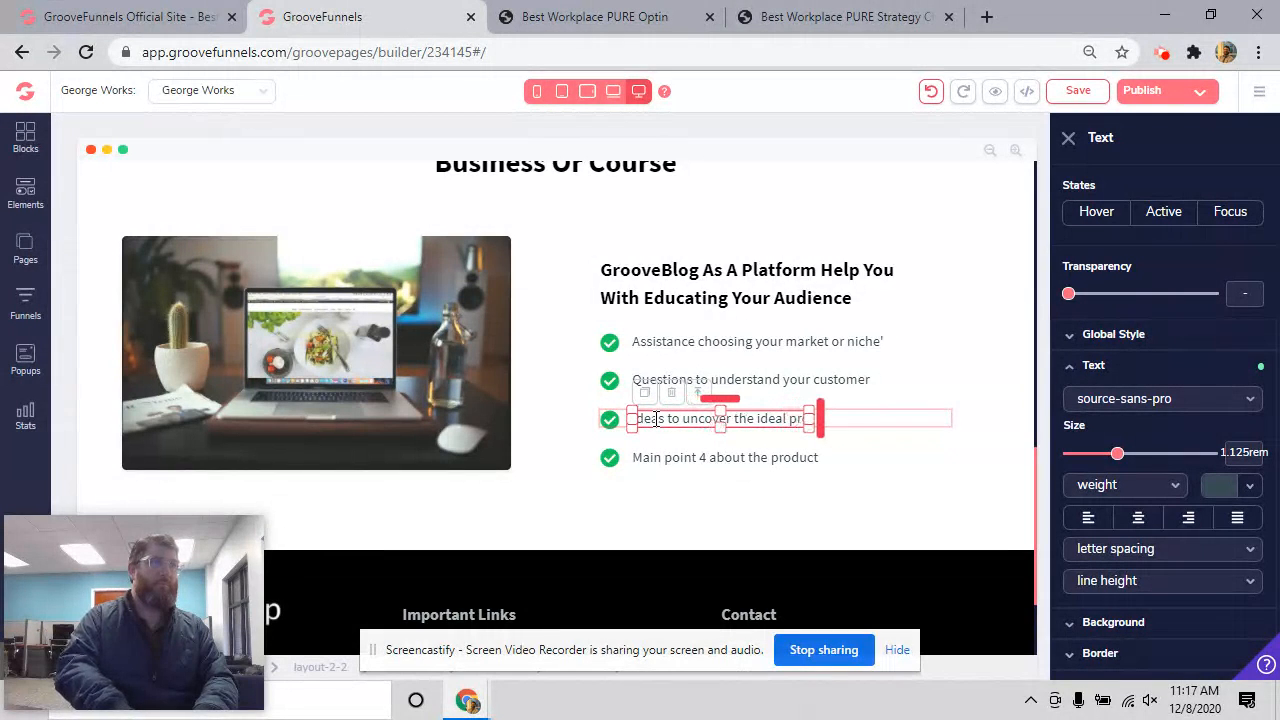
pyautogui.write('oduc')
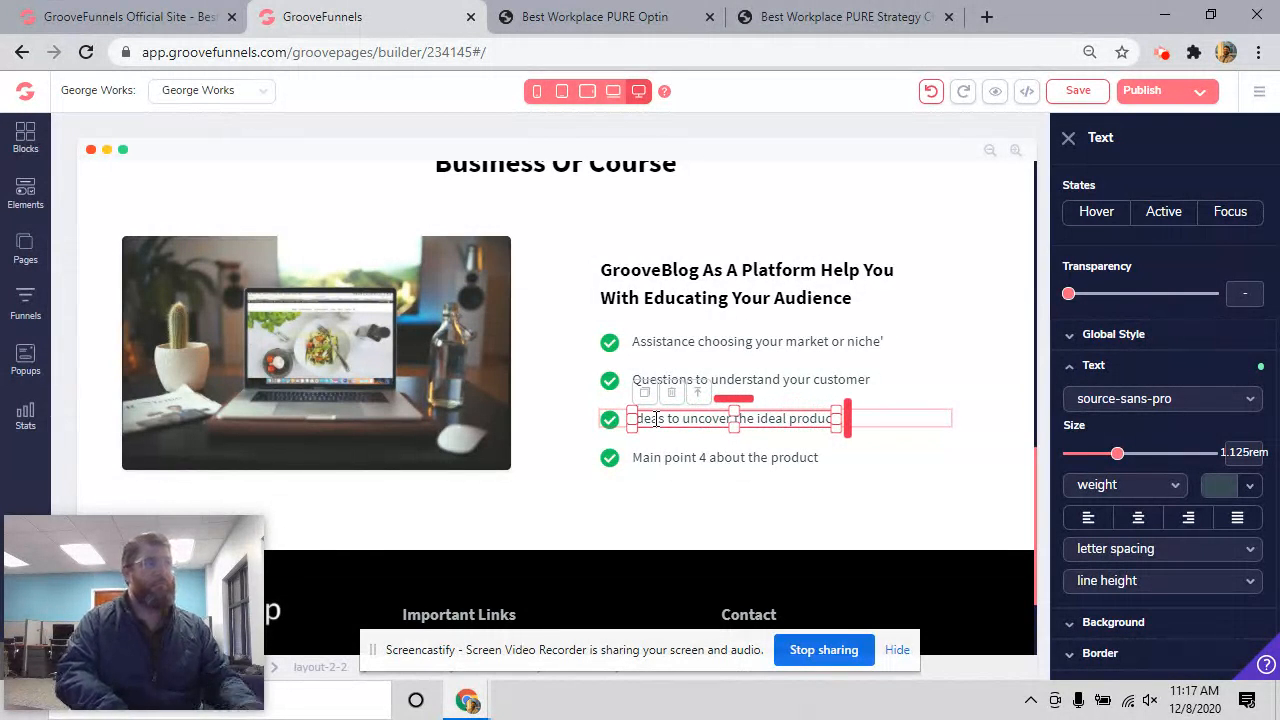
pyautogui.write('t or se')
pyautogui.press('BackSpace')
pyautogui.press('BackSpace')
pyautogui.press('BackSpace')
pyautogui.press('BackSpace')
pyautogui.press('BackSpace')
pyautogui.press('BackSpace')
pyautogui.press('BackSpace')
pyautogui.press('BackSpace')
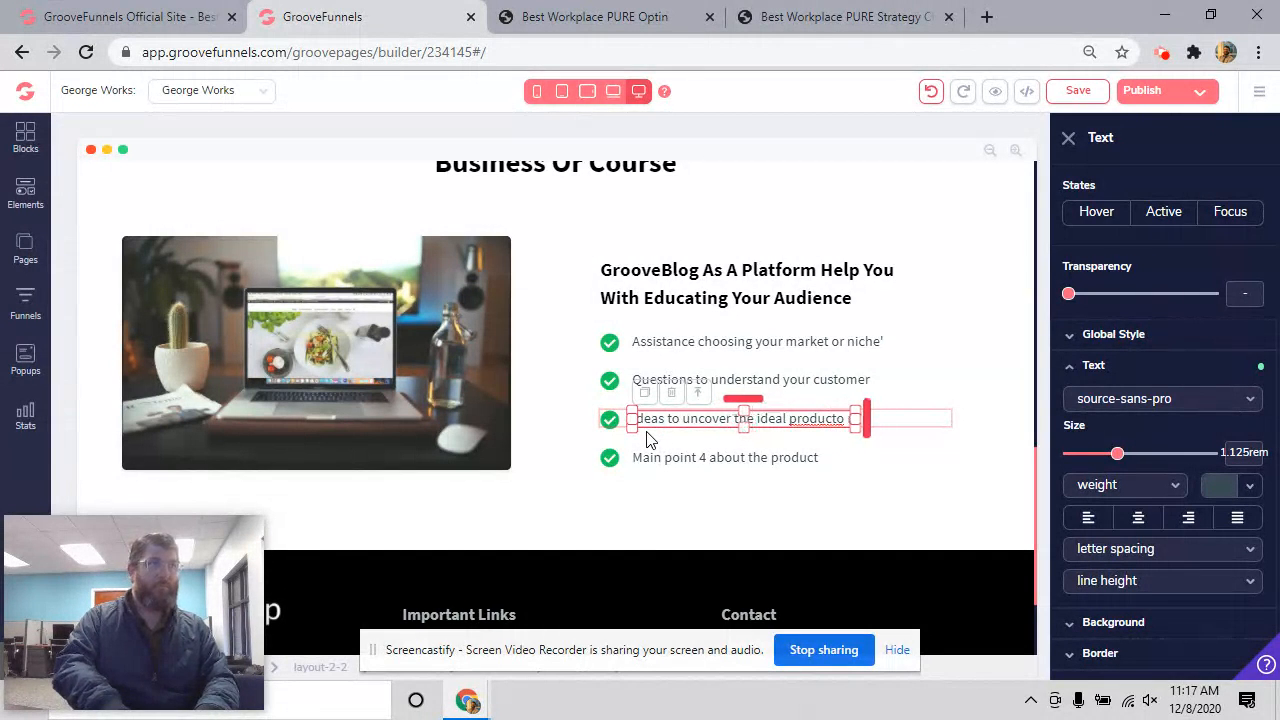
pyautogui.write('c')
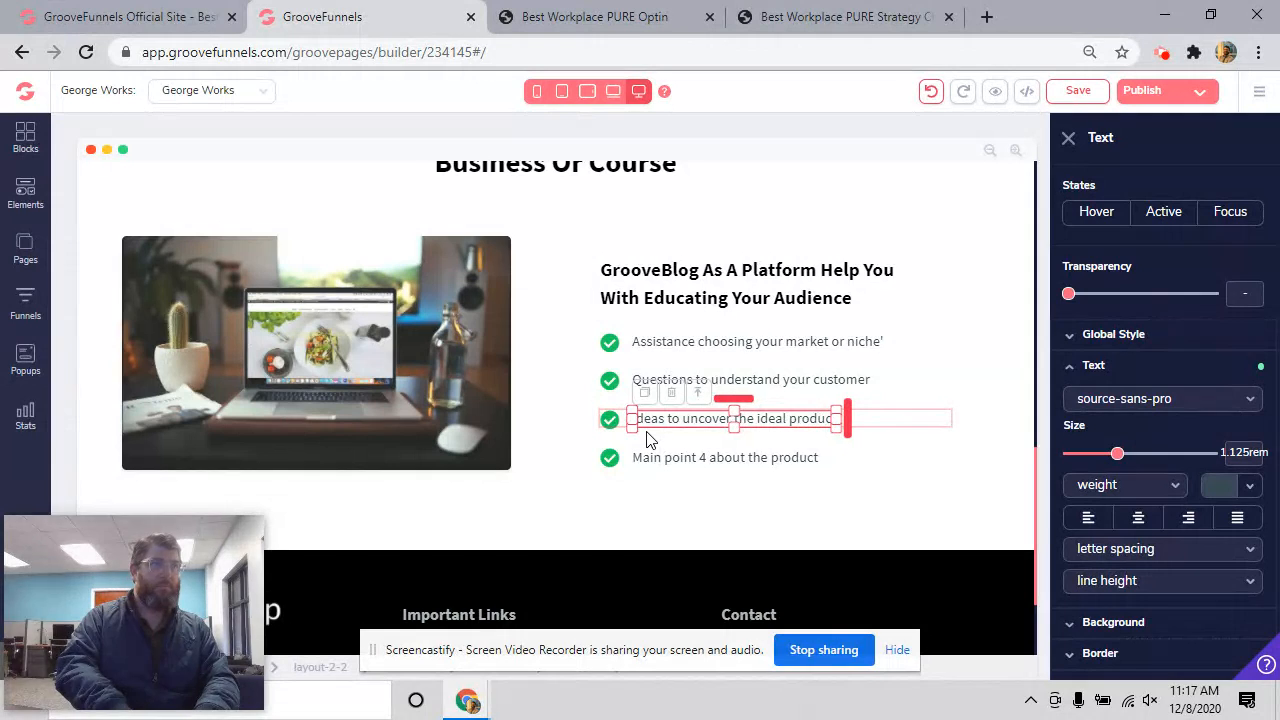
pyautogui.write('t or service')
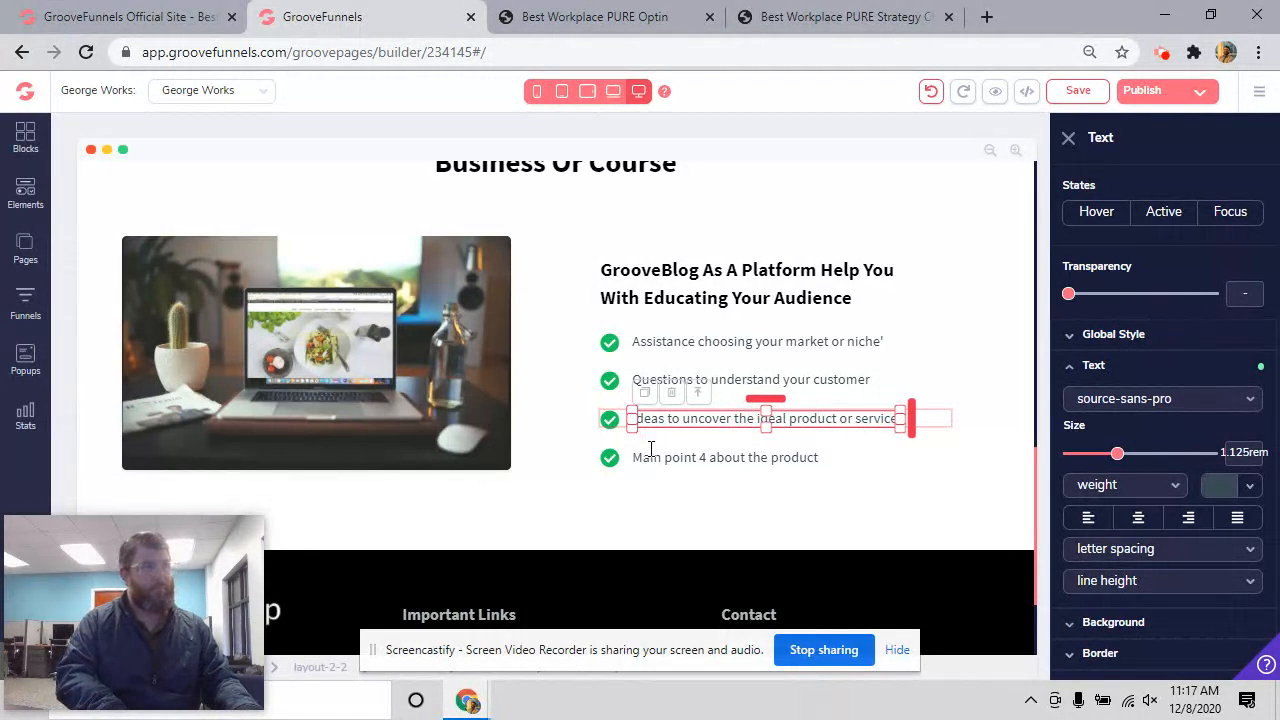
# Step: Replace the fourth checklist item, "Main point 4 about the product", with "Steps to make your offer to your prospect"
pyautogui.doubleClick(649, 457)
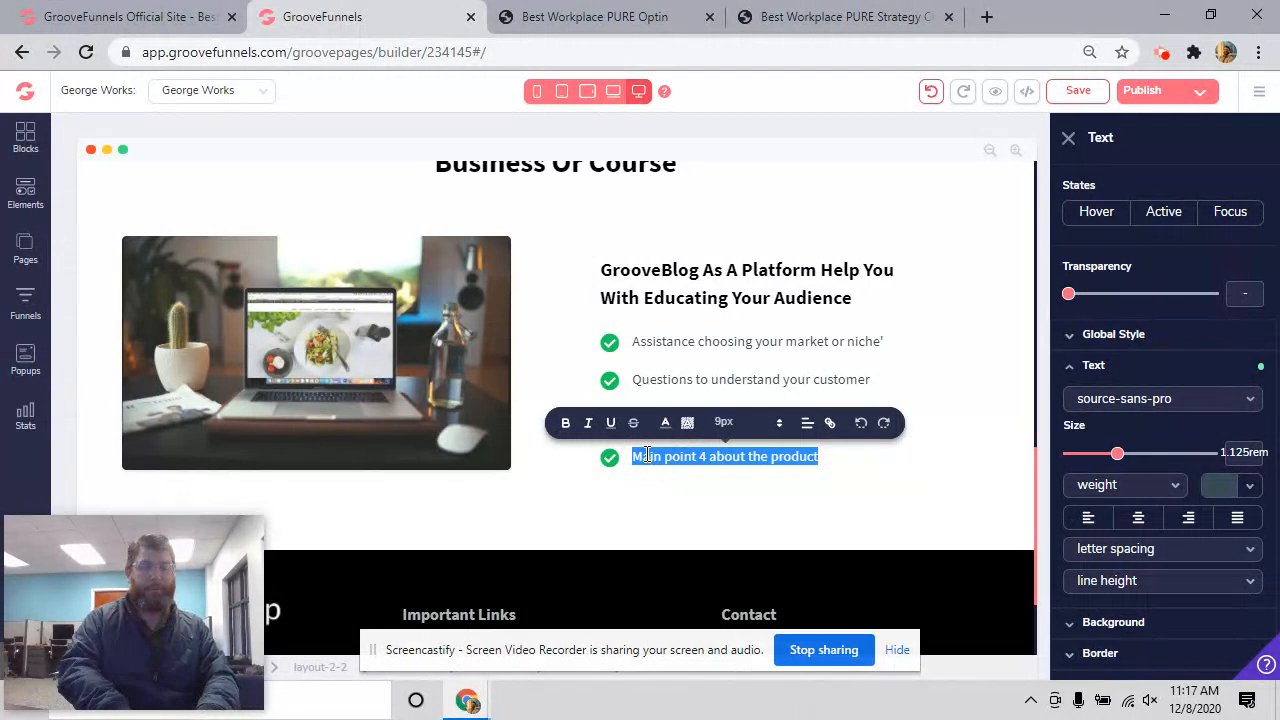
pyautogui.write('Steps to execute the offer')
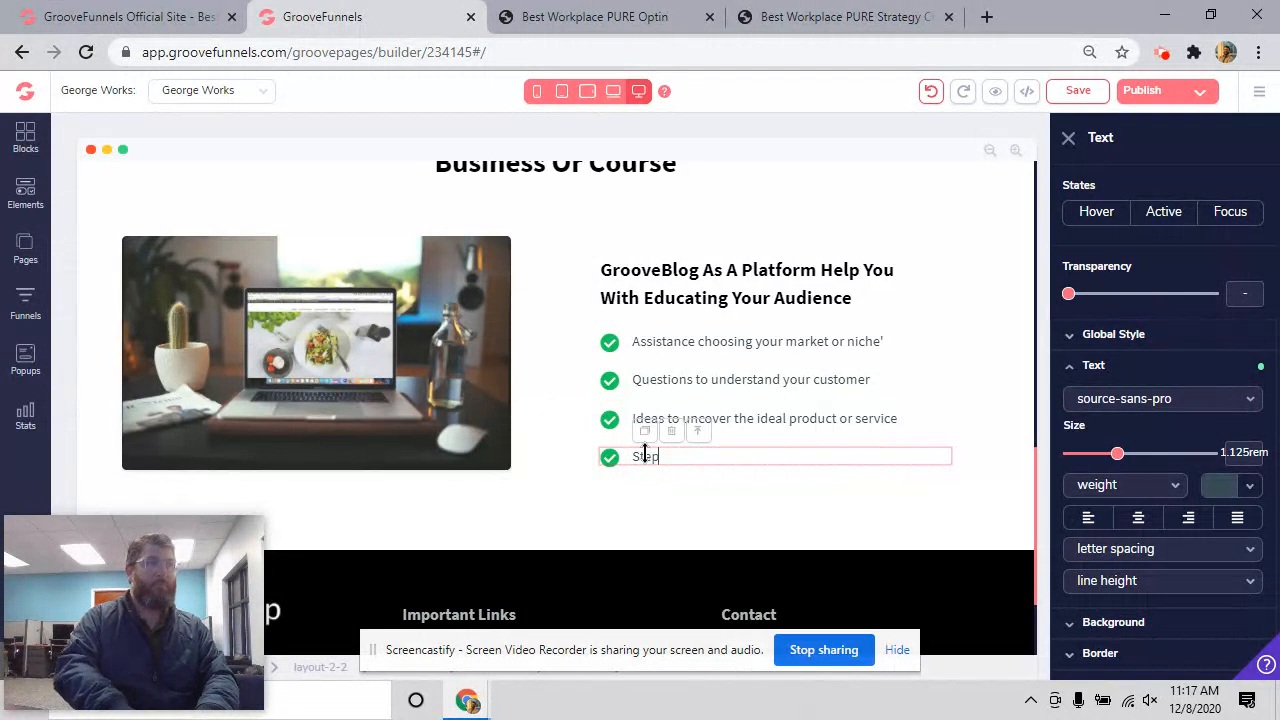
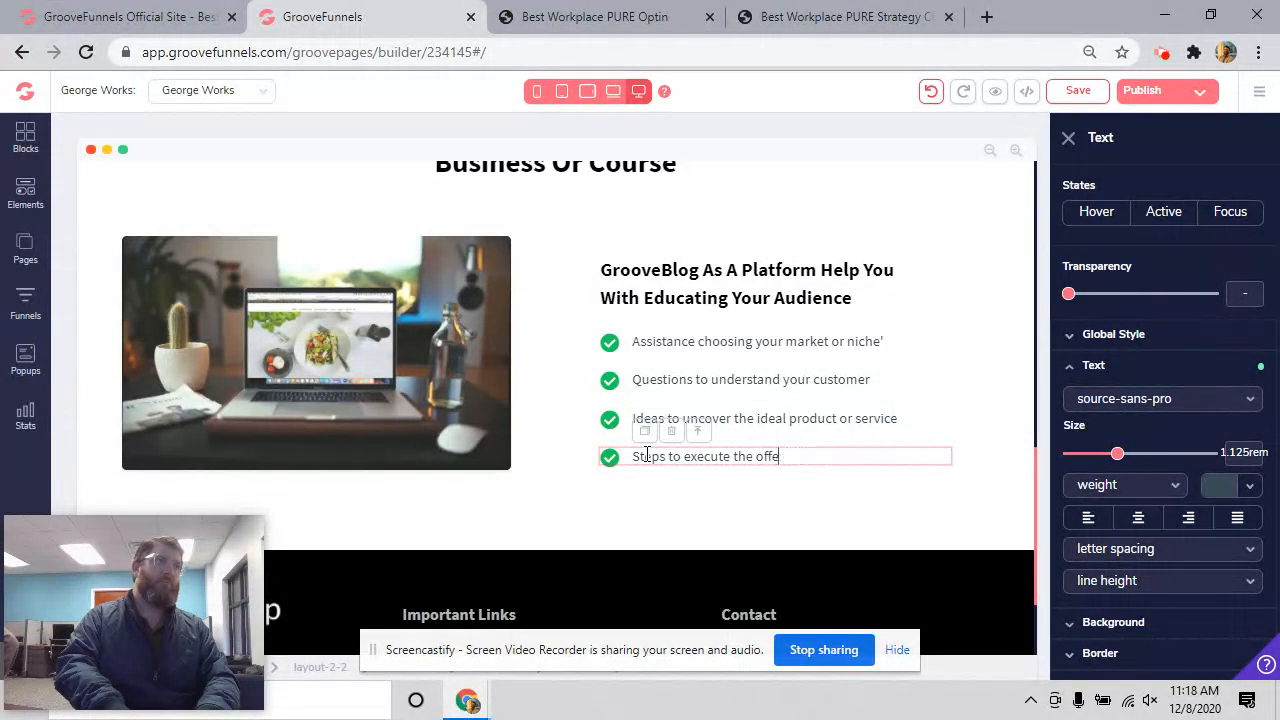
pyautogui.press('BackSpace')
pyautogui.press('BackSpace')
pyautogui.press('BackSpace')
pyautogui.press('BackSpace')
pyautogui.press('BackSpace')
pyautogui.press('BackSpace')
pyautogui.press('BackSpace')
pyautogui.press('BackSpace')
pyautogui.press('BackSpace')
pyautogui.press('BackSpace')
pyautogui.press('BackSpace')
pyautogui.press('BackSpace')
pyautogui.press('BackSpace')
pyautogui.press('BackSpace')
pyautogui.press('BackSpace')
pyautogui.press('BackSpace')
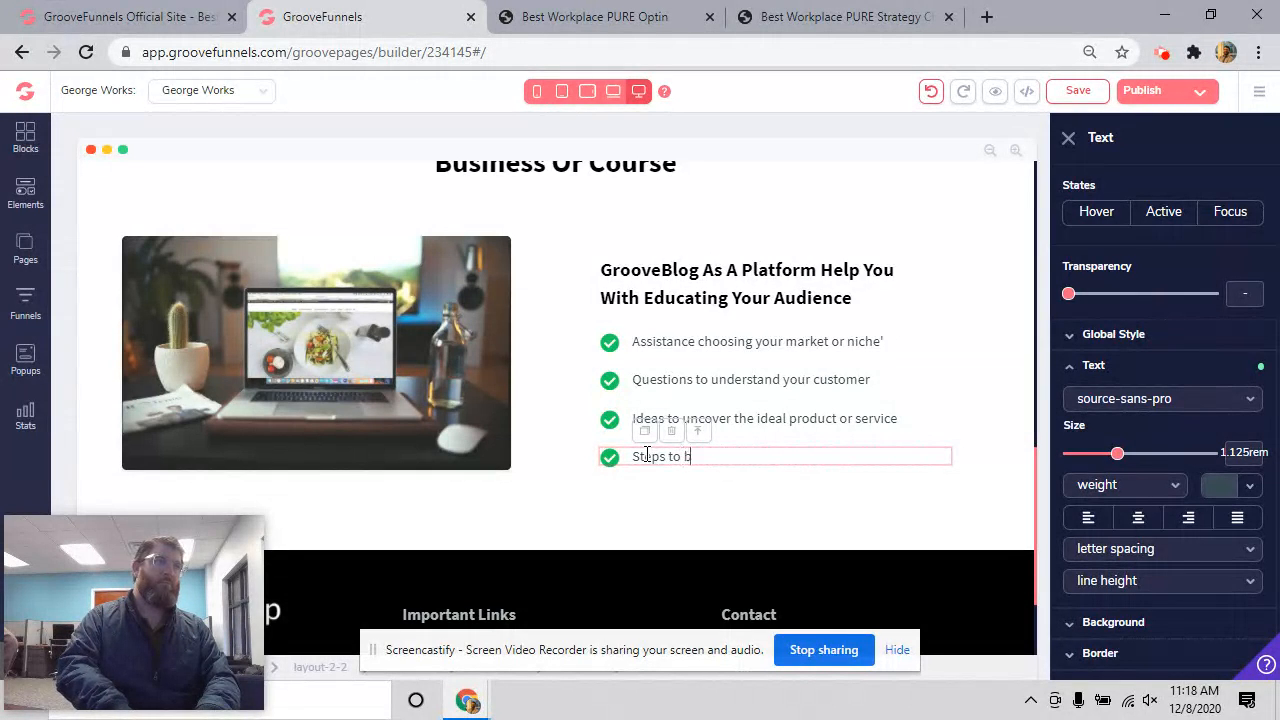
pyautogui.press('BackSpace')
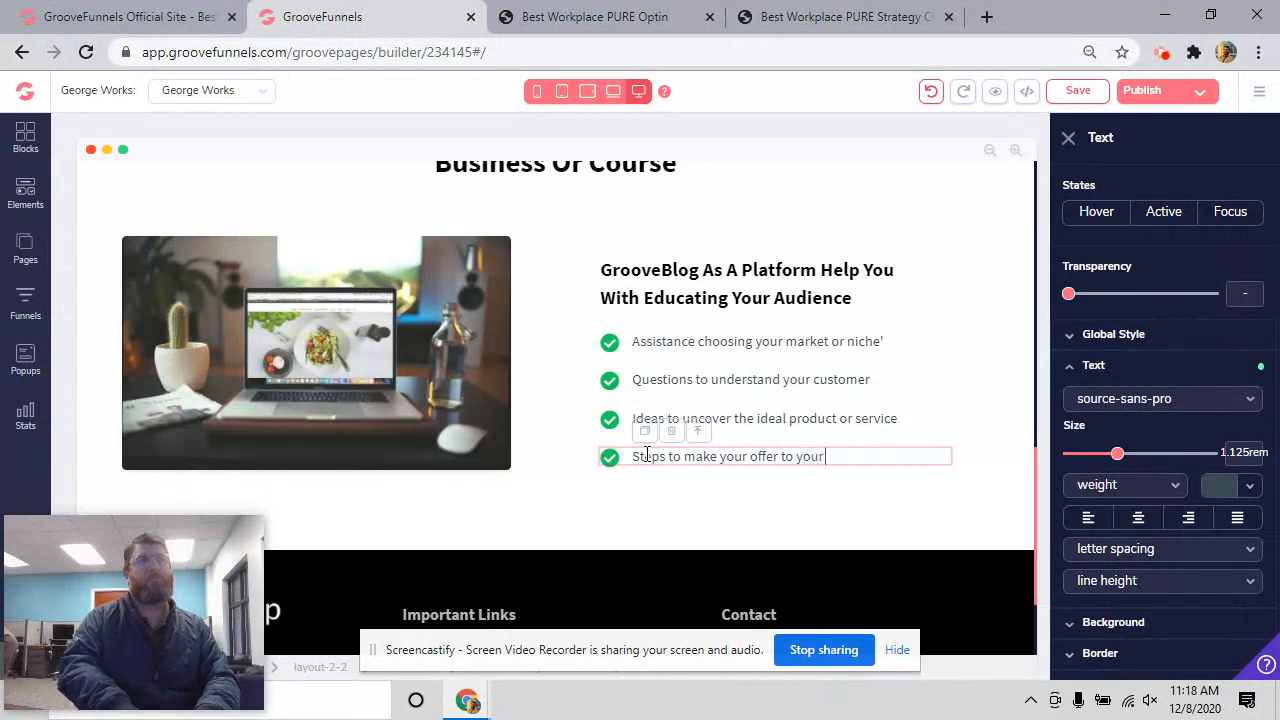
pyautogui.write('c')
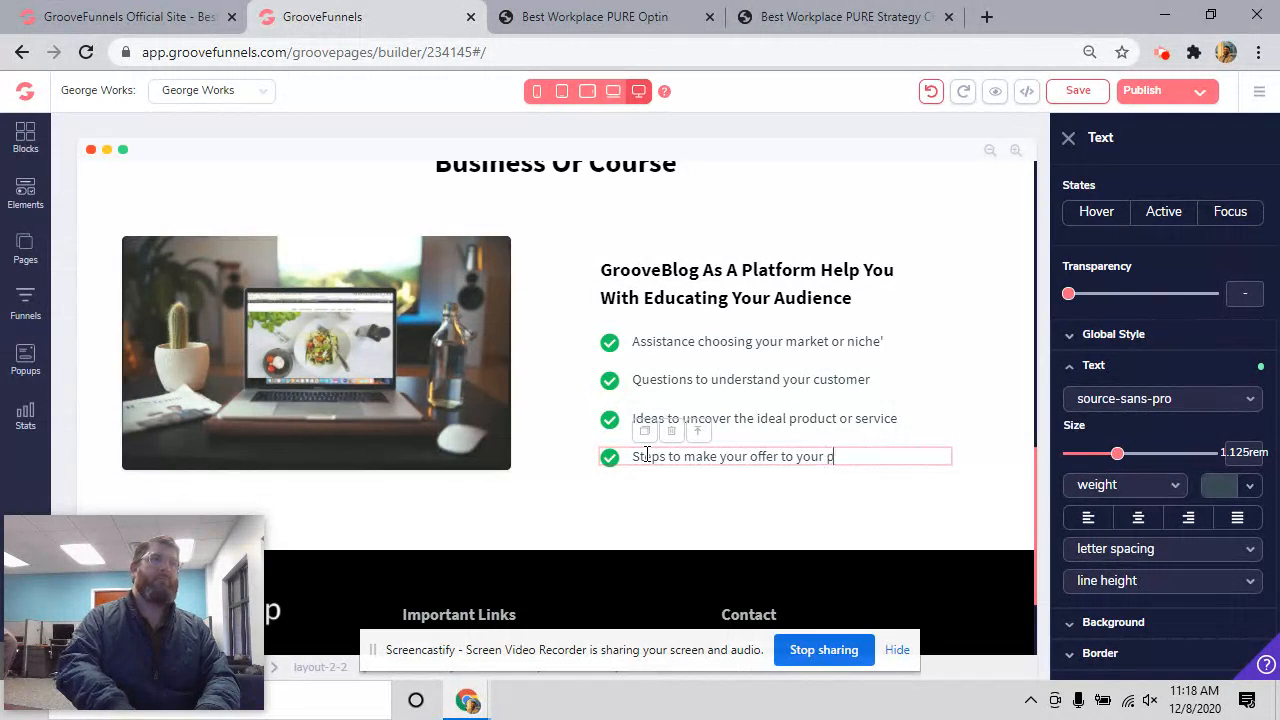
pyautogui.write('rospective')
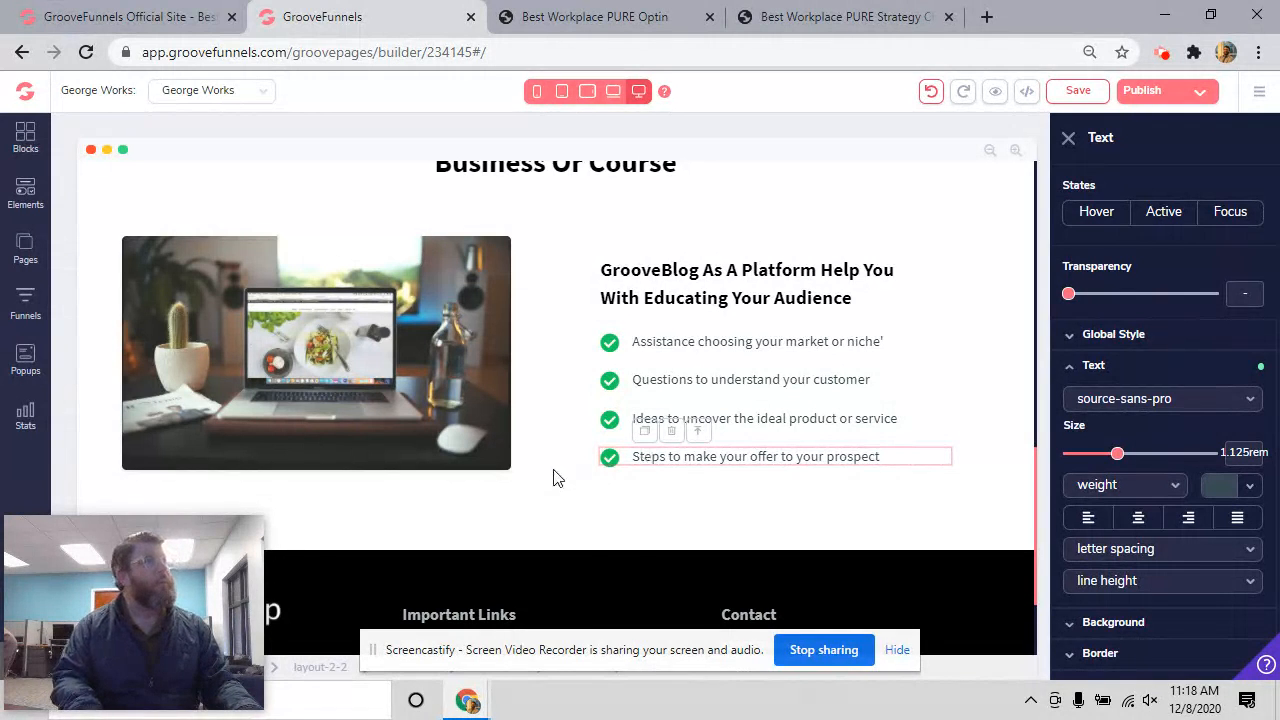
pyautogui.click(563, 496)
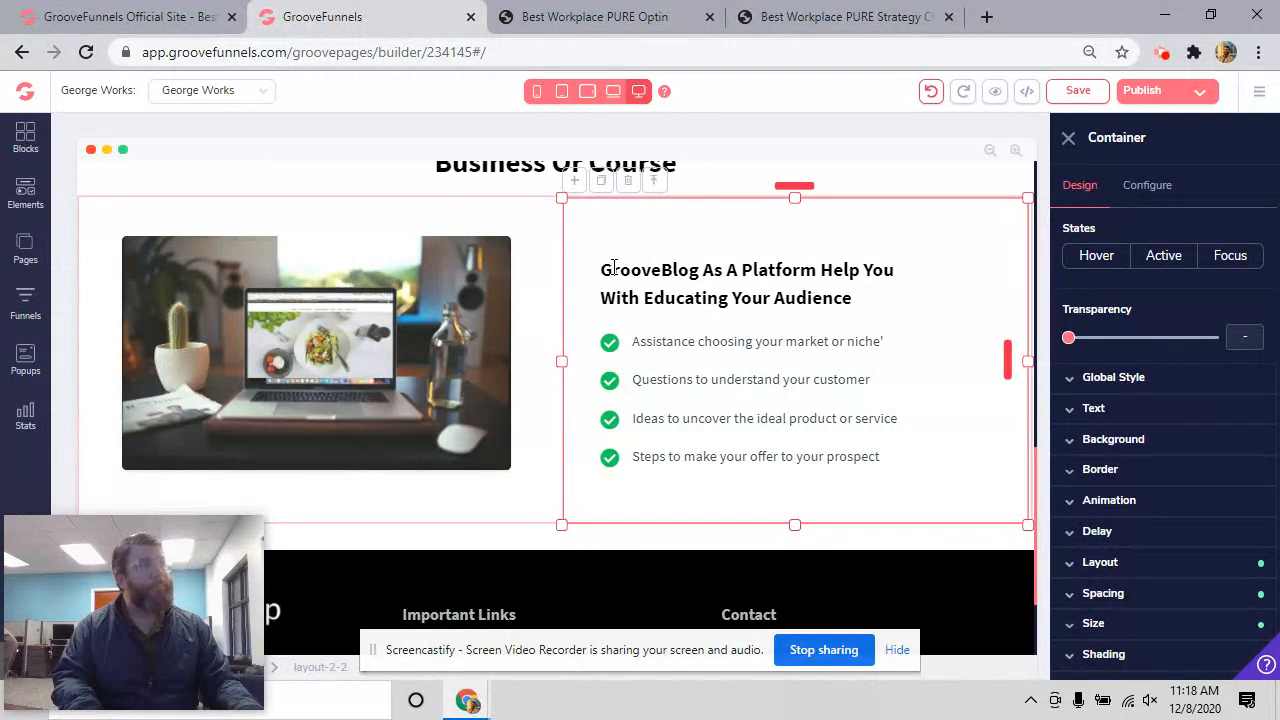
# Step: Change GrooveBlog to George Works in the heading above the checklist and save the page
pyautogui.moveTo(613, 269)
pyautogui.mouseDown()
pyautogui.moveTo(738, 268)
pyautogui.moveTo(814, 298)
pyautogui.moveTo(742, 268)
pyautogui.moveTo(613, 270)
pyautogui.mouseUp()
pyautogui.click(743, 267)
pyautogui.click(702, 268)
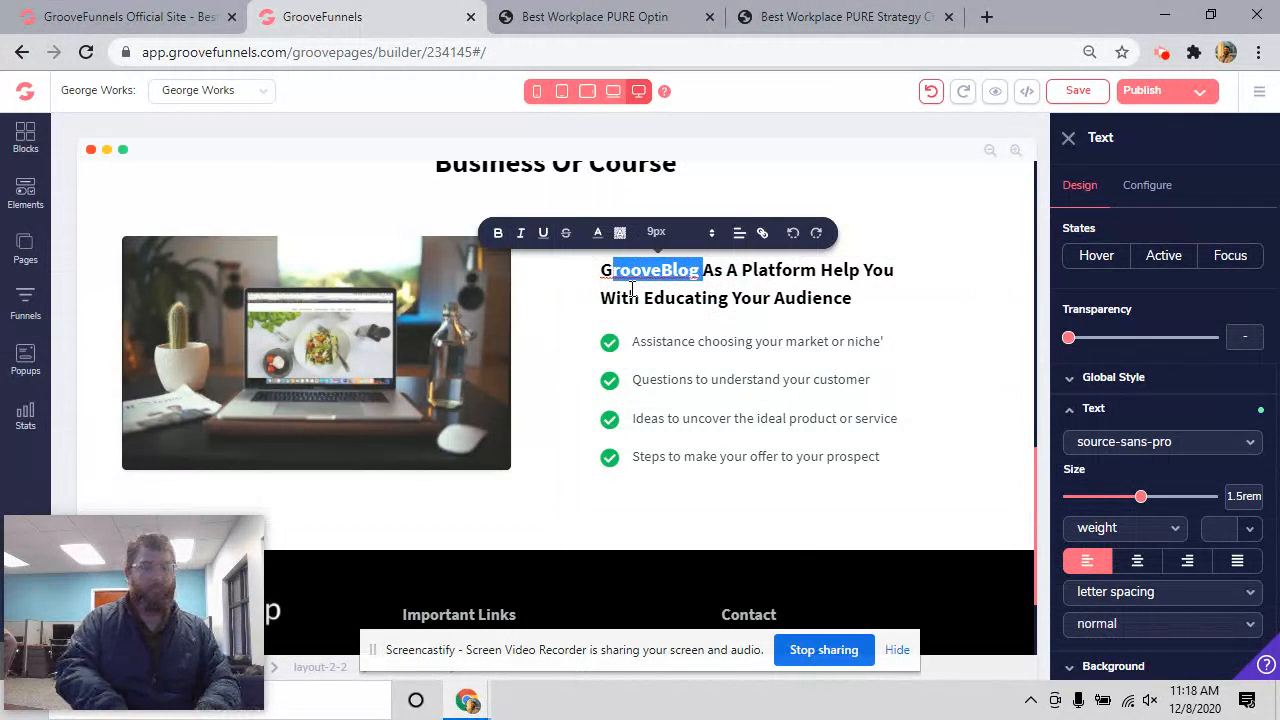
pyautogui.write('eorge Works')
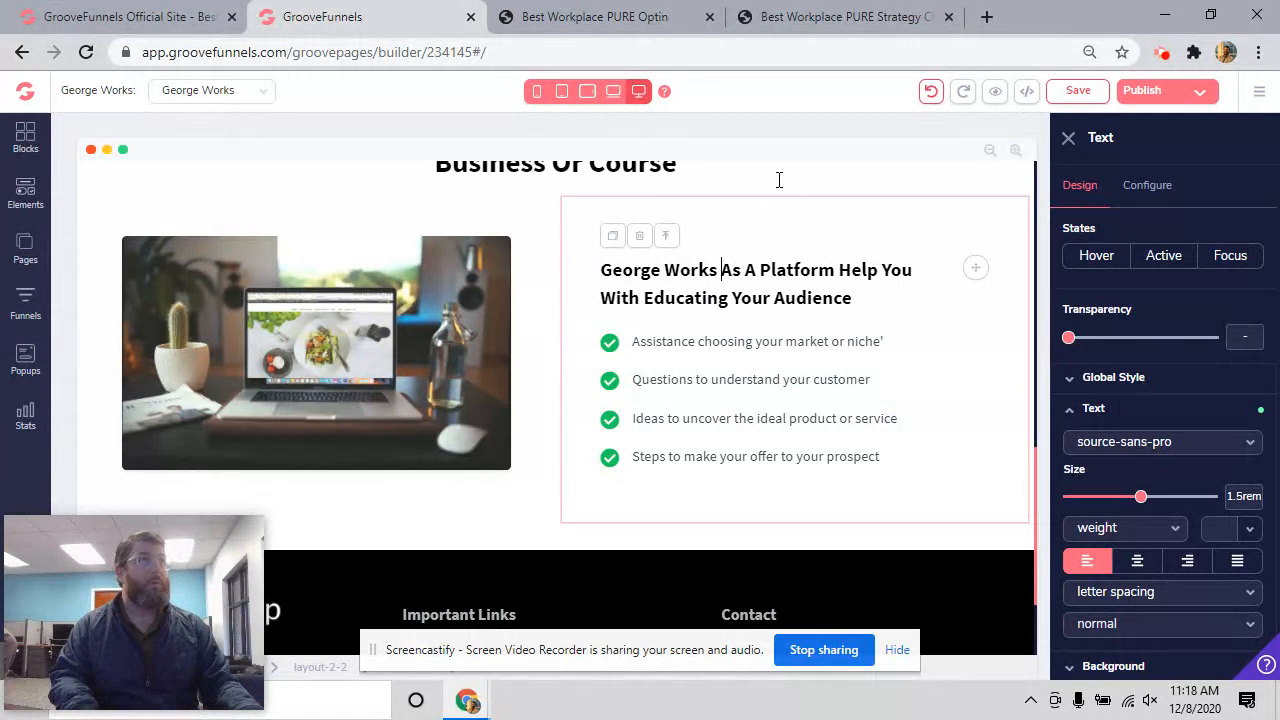
pyautogui.click(1076, 92)
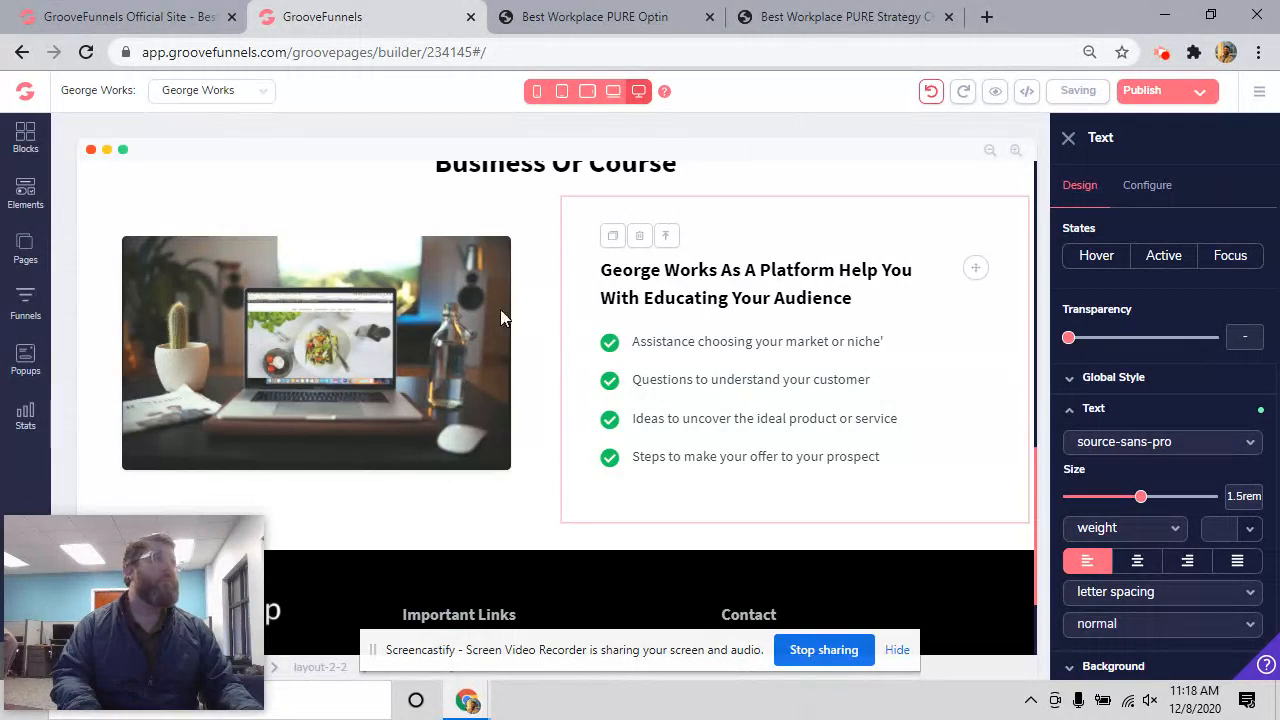
# Step: Review the hero section and Instant Platform block for remaining template content, and switch to the Best Workplace PURE Optin page
pyautogui.scroll(-2, 533, 360)
pyautogui.scroll(10, 541, 351)
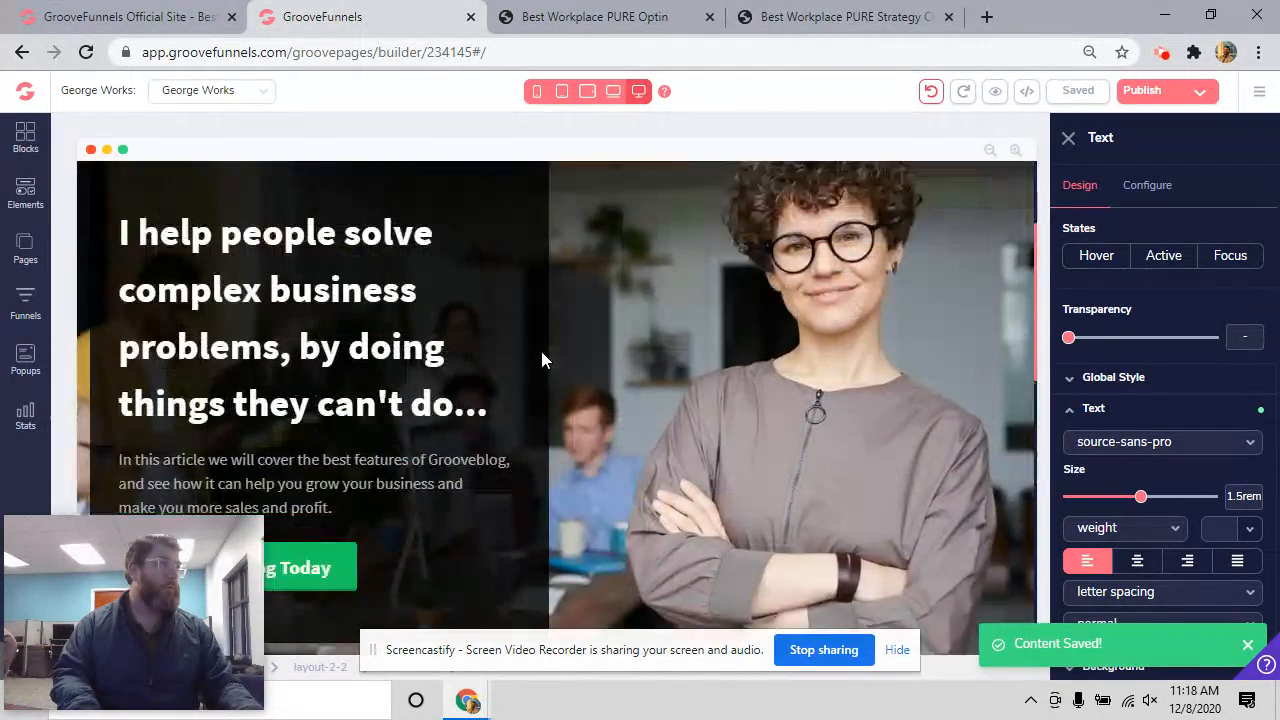
pyautogui.scroll(-10, 546, 355)
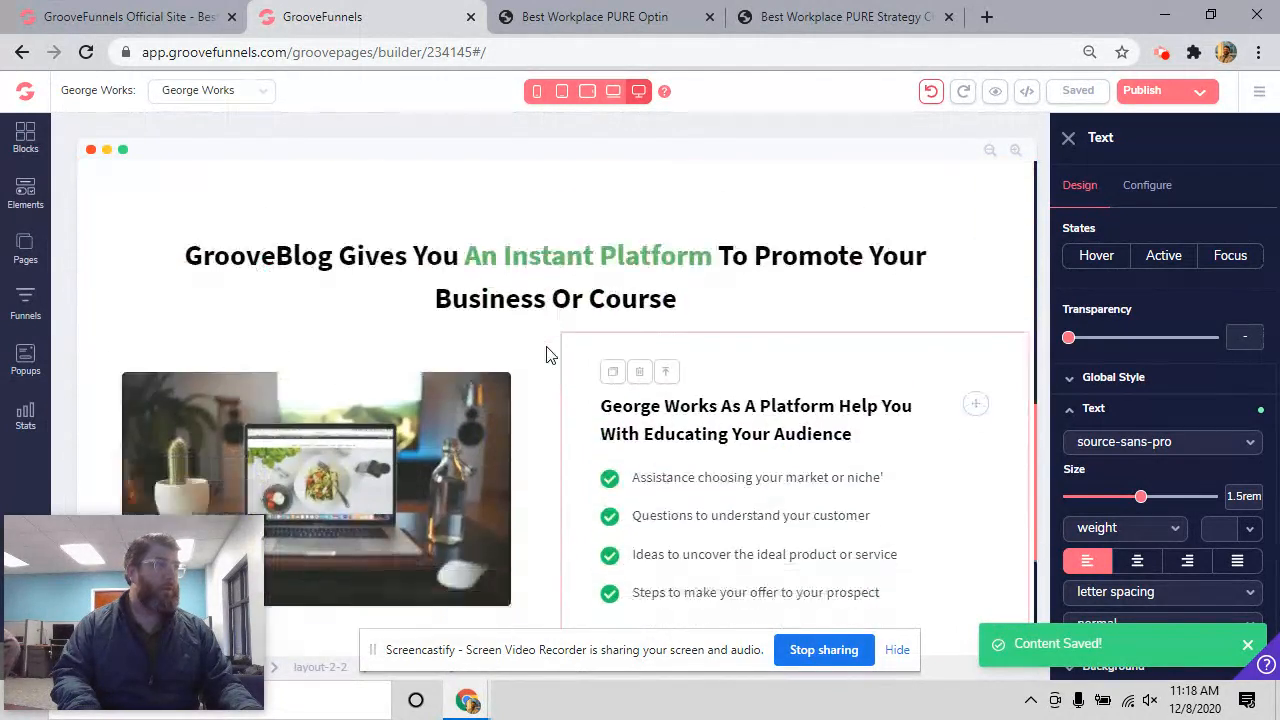
pyautogui.scroll(10, 559, 385)
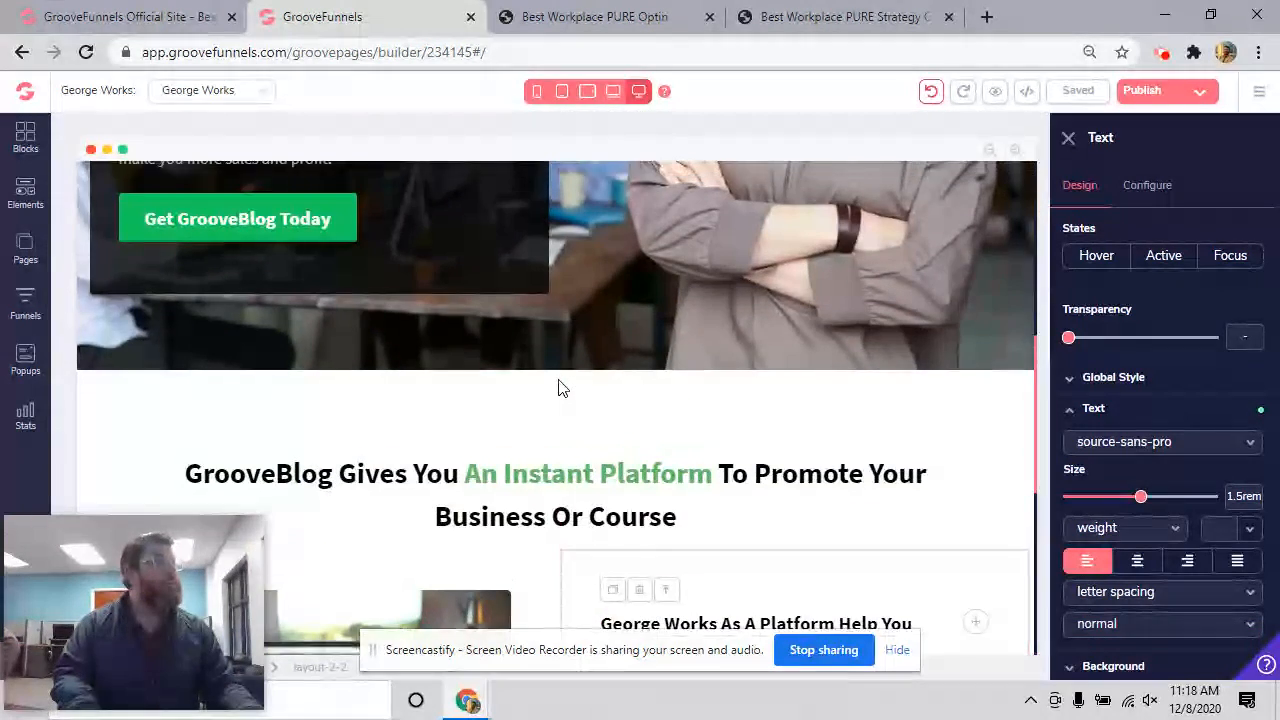
pyautogui.scroll(2, 558, 379)
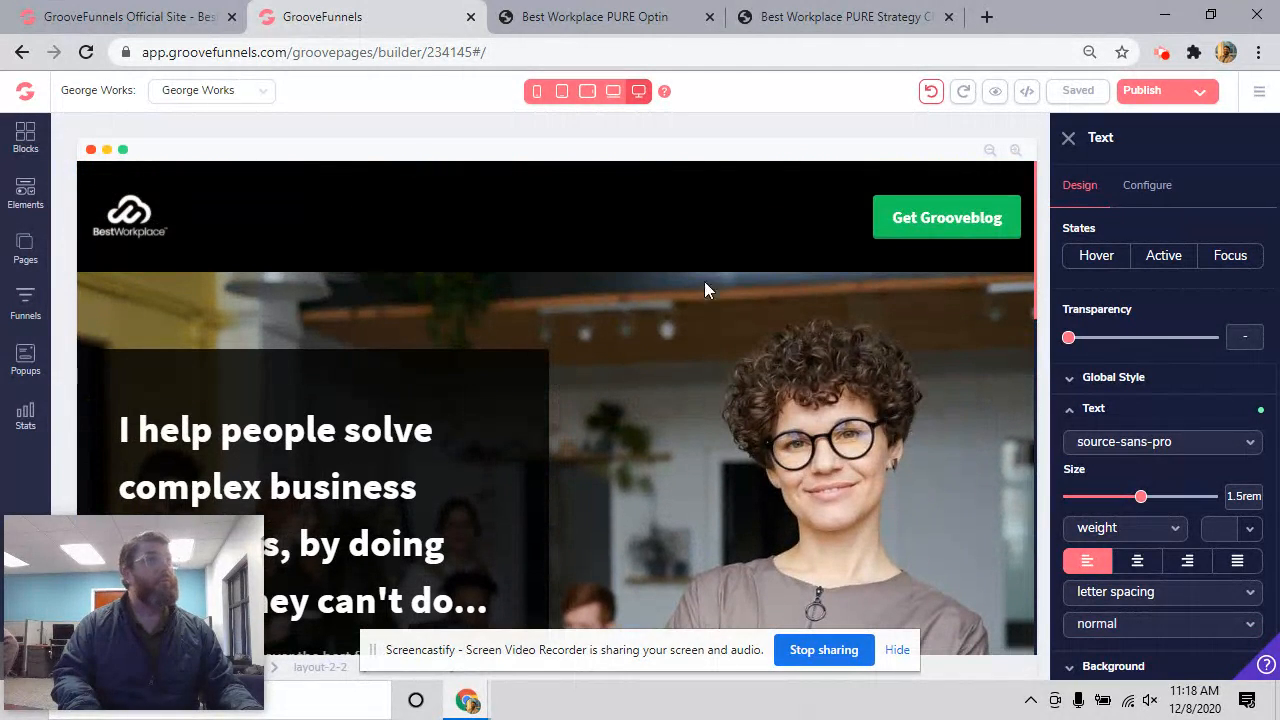
pyautogui.click(704, 316)
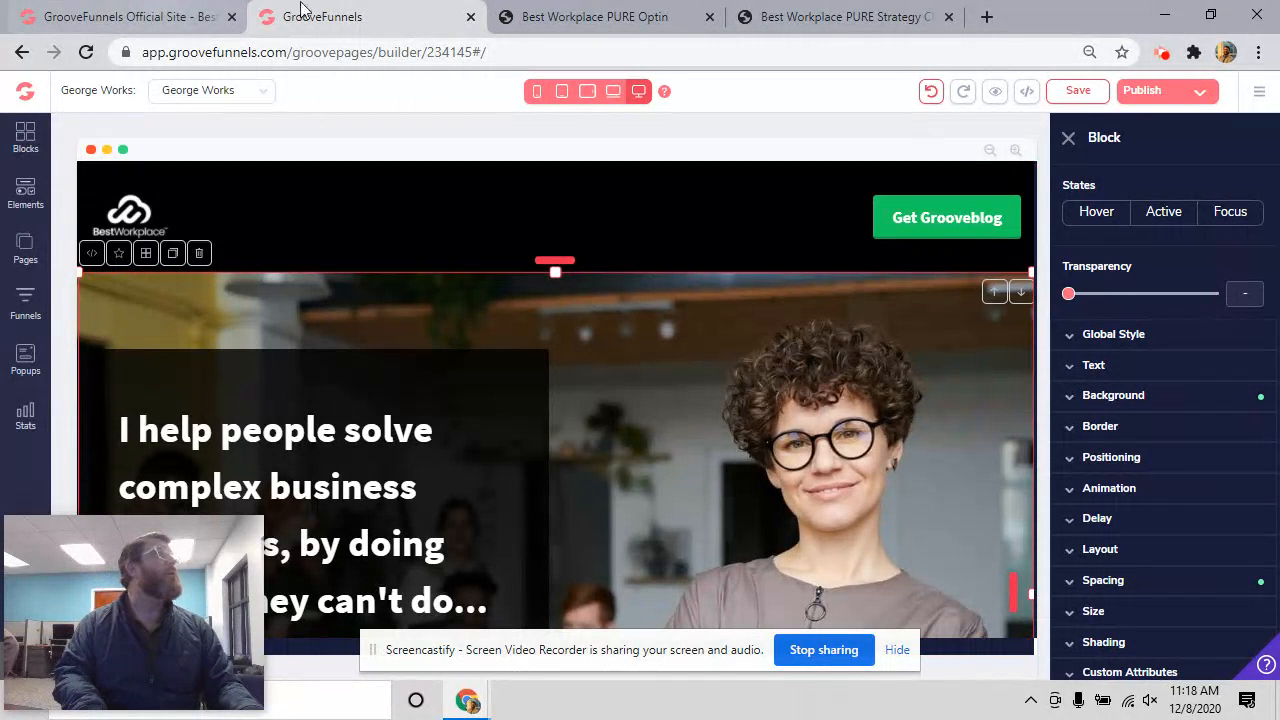
pyautogui.click(560, 16)
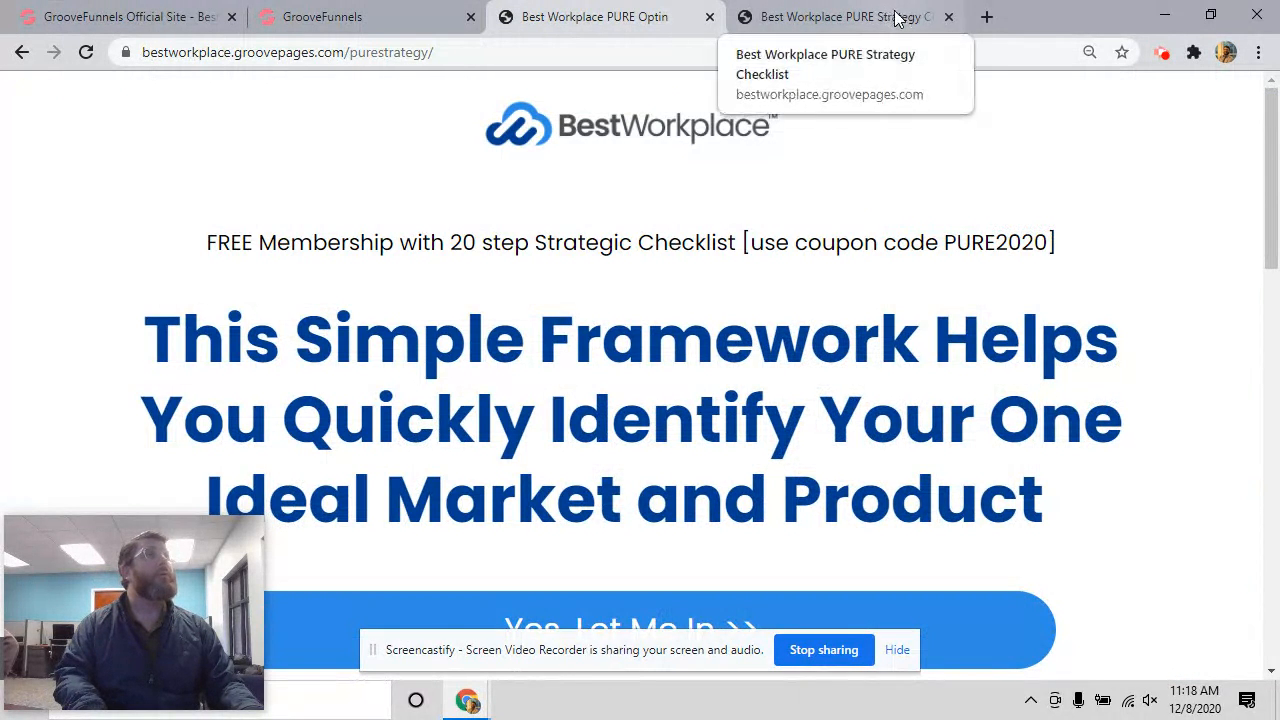
pyautogui.moveTo(125, 652)
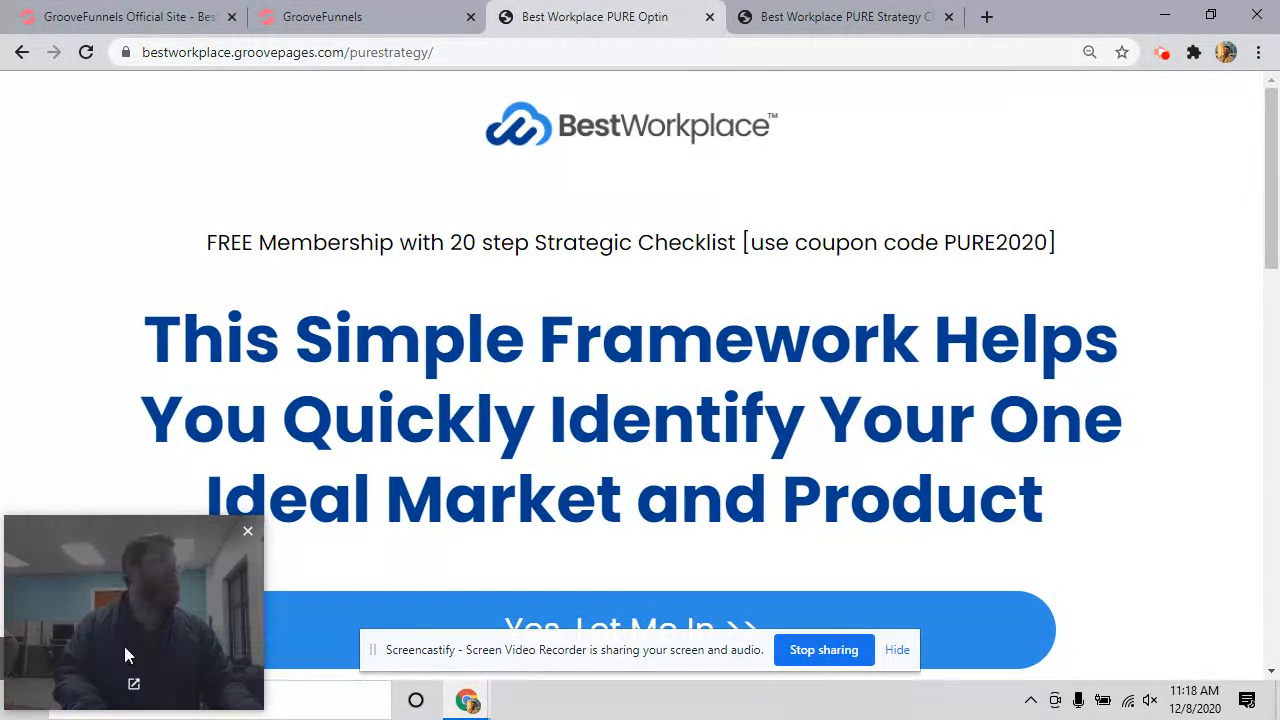
pyautogui.moveTo(128, 636); pyautogui.dragTo(1095, 577)
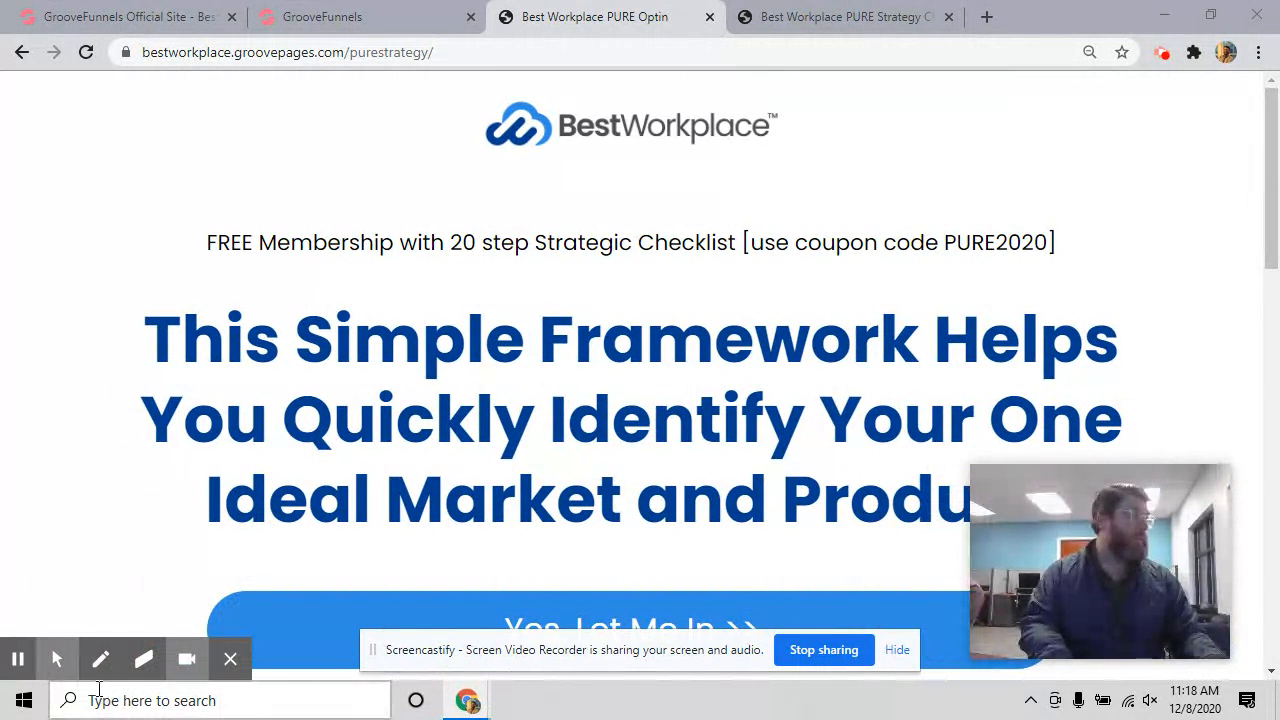
pyautogui.click(18, 661)
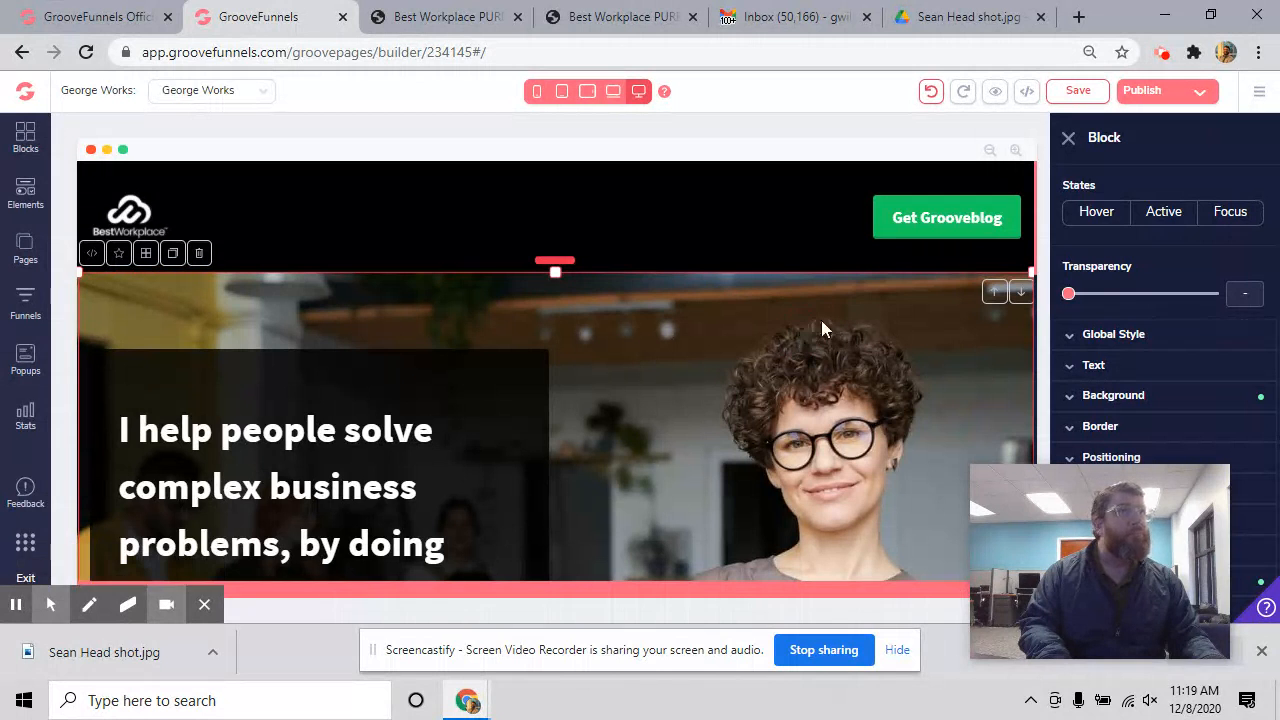
pyautogui.click(812, 360)
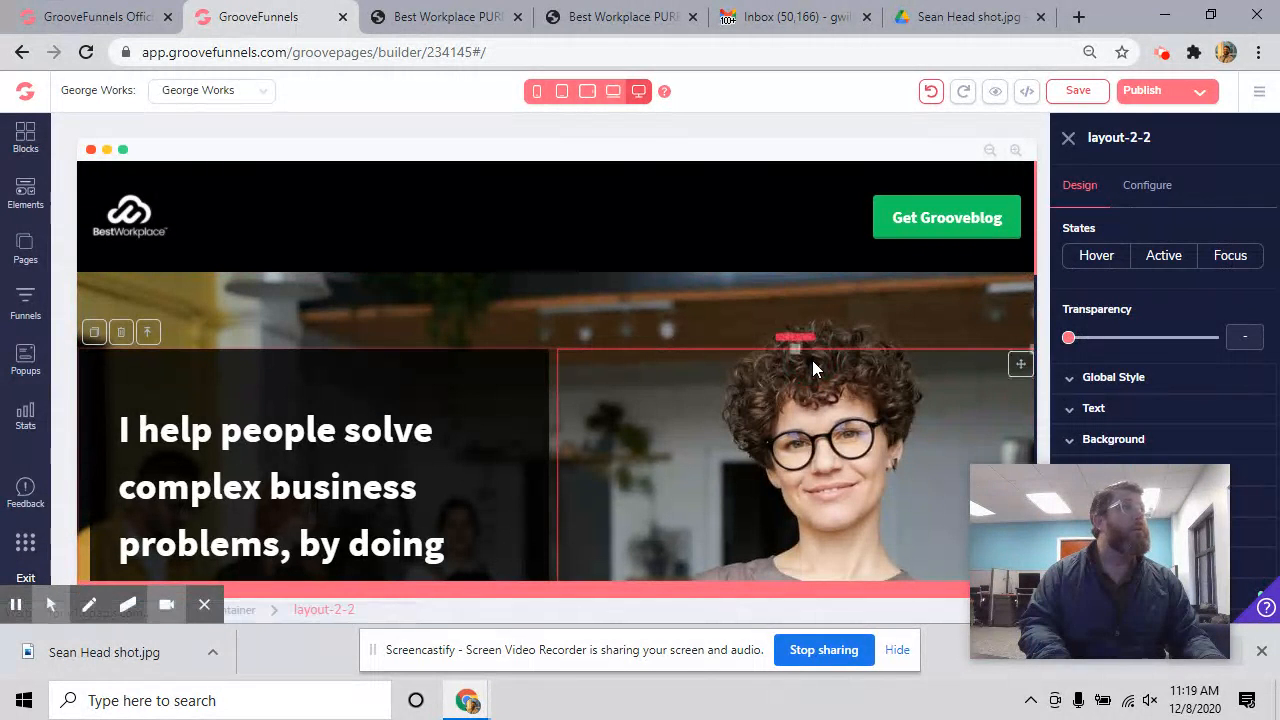
pyautogui.click(670, 342)
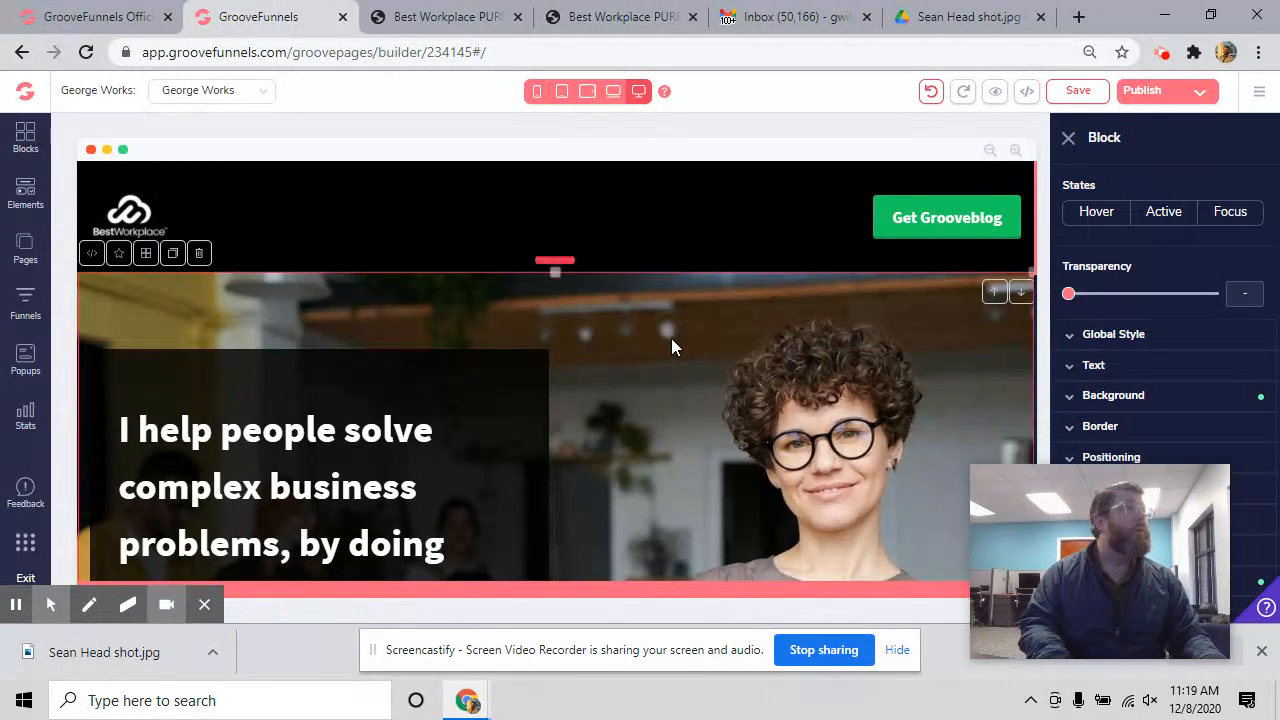
pyautogui.moveTo(1161, 504); pyautogui.dragTo(174, 50)
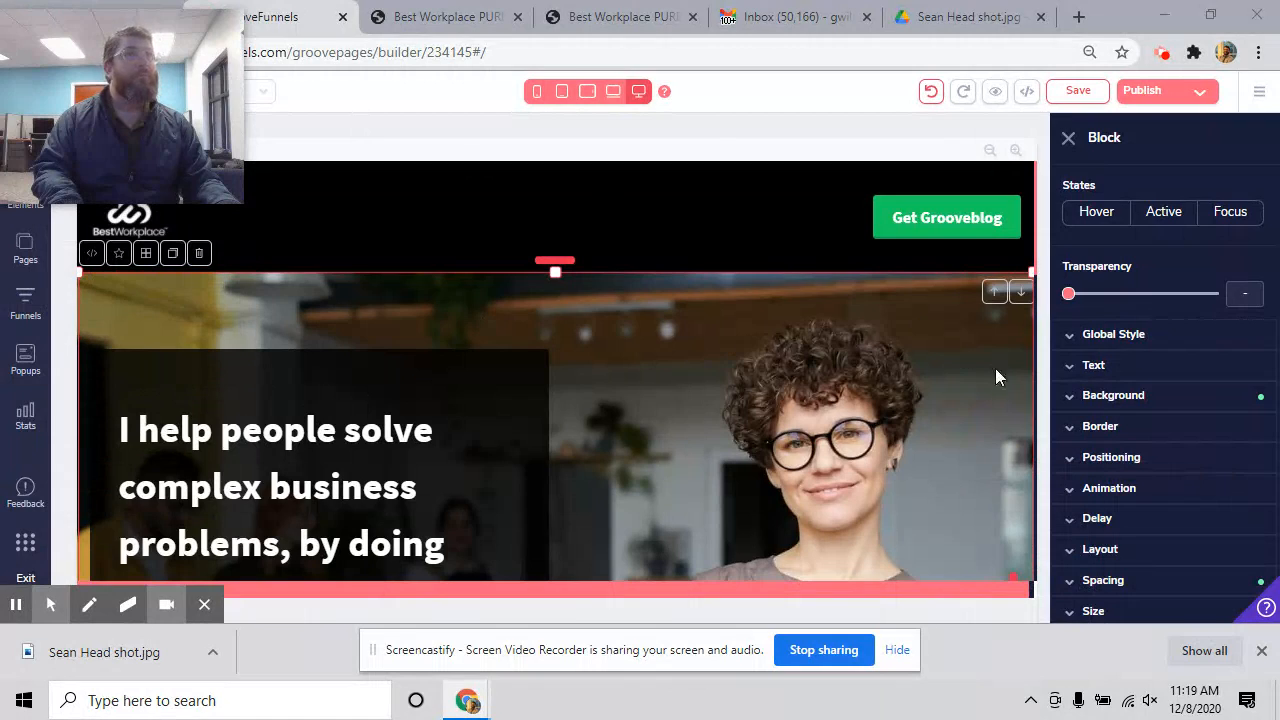
pyautogui.click(891, 419)
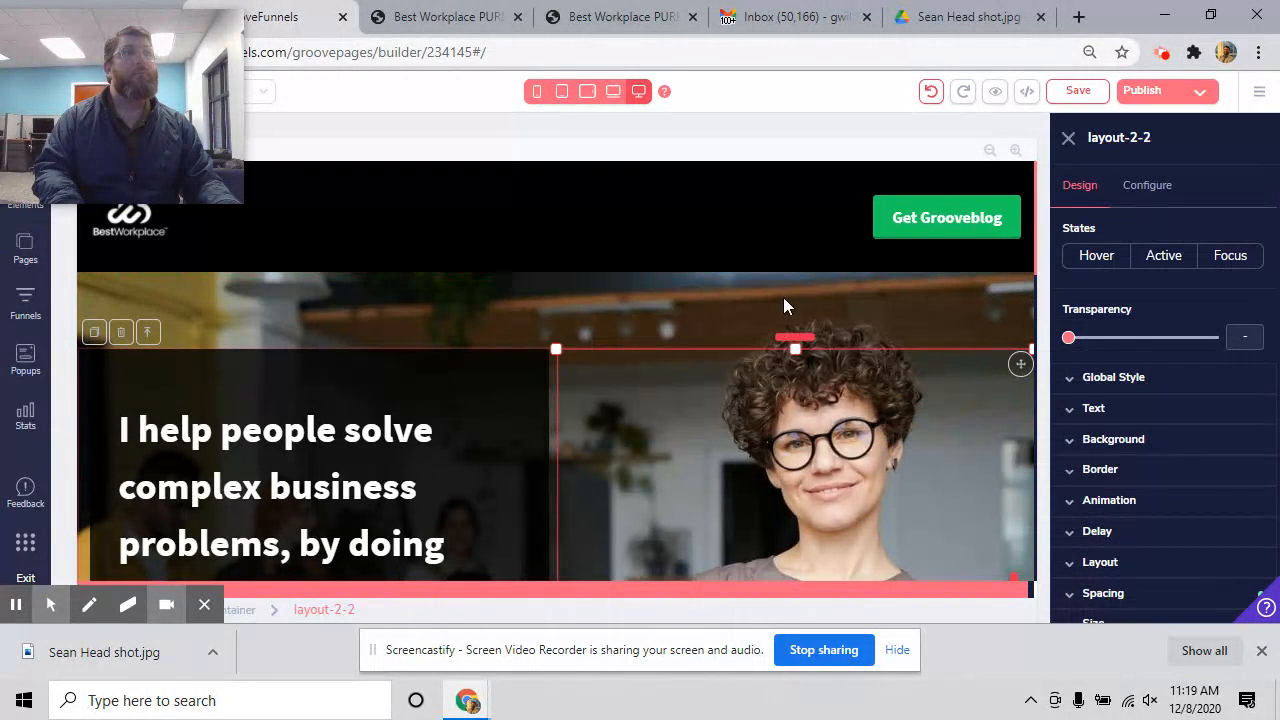
pyautogui.click(812, 308)
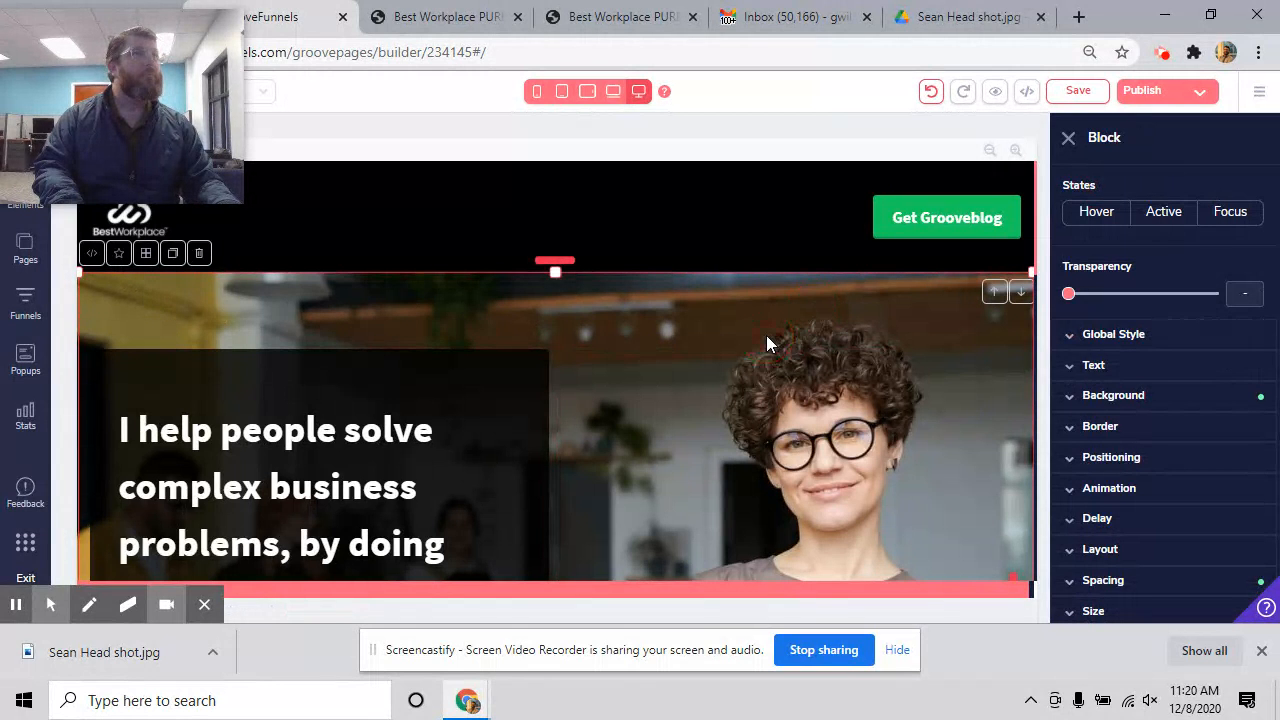
pyautogui.click(777, 371)
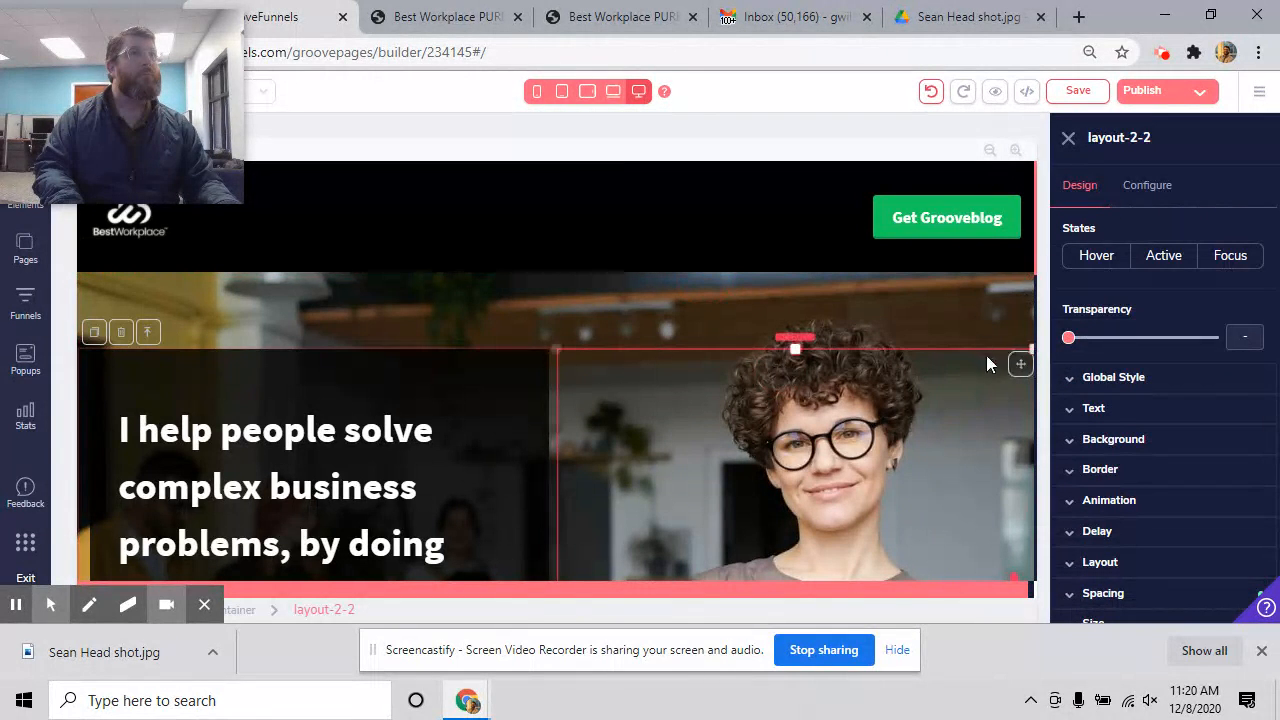
pyautogui.click(936, 316)
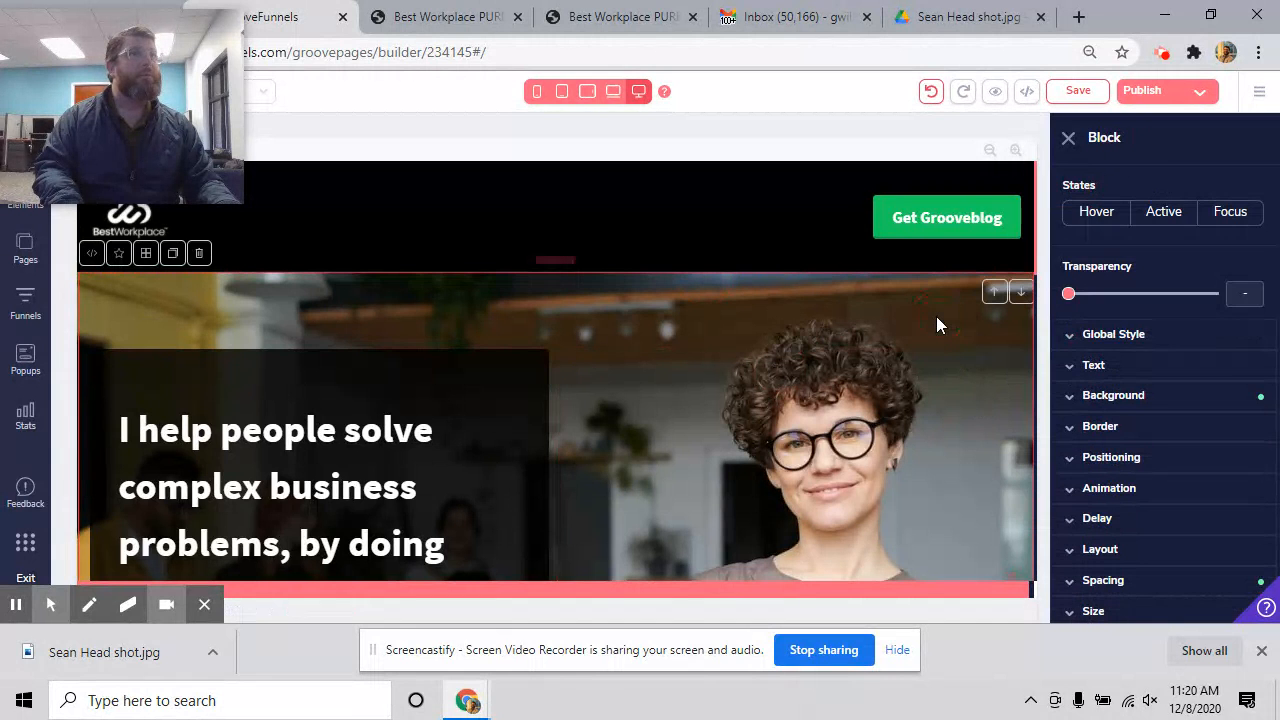
# Step: Try reordering the hero block against its neighbouring blocks, and restore the original block order
pyautogui.click(1020, 293)
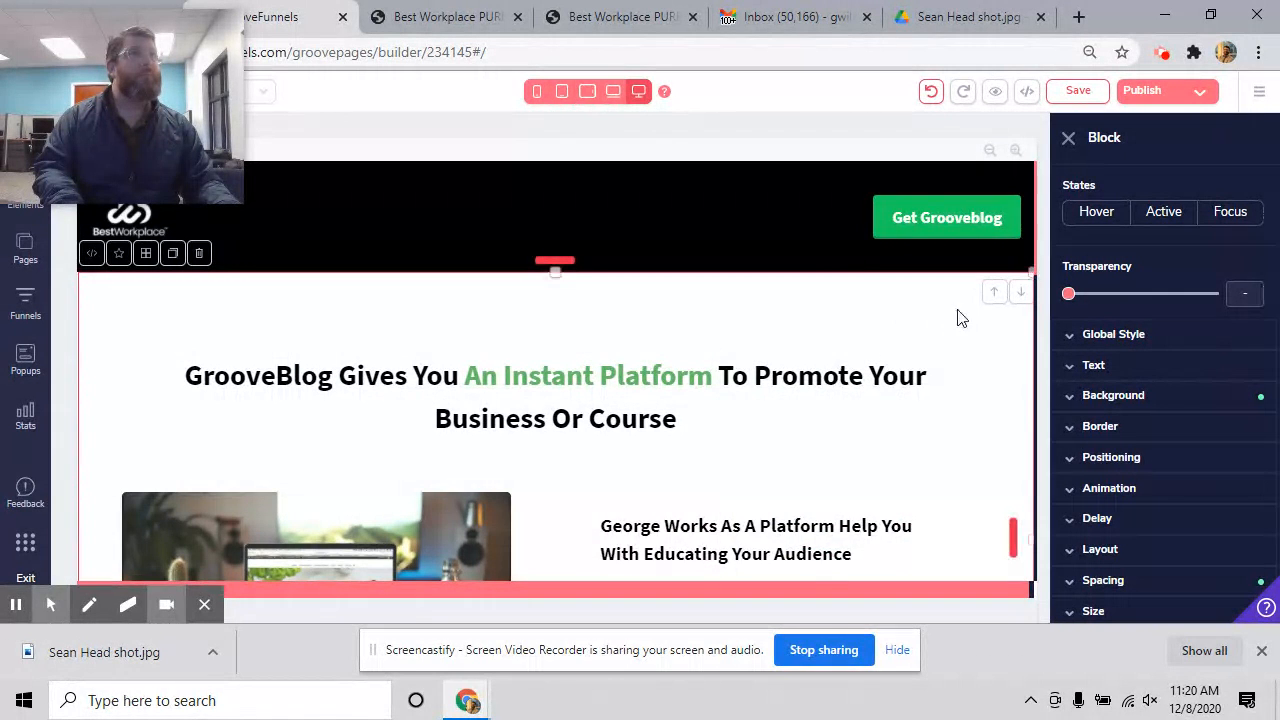
pyautogui.click(990, 294)
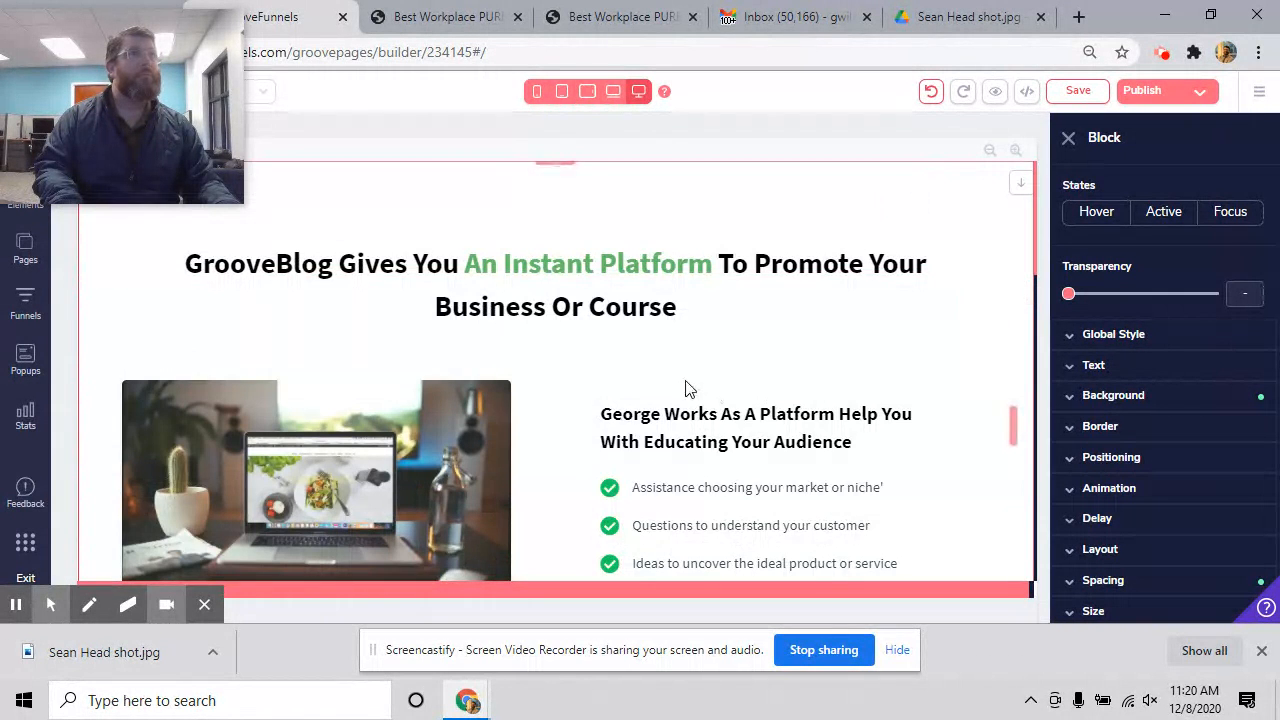
pyautogui.click(1014, 184)
pyautogui.click(1020, 290)
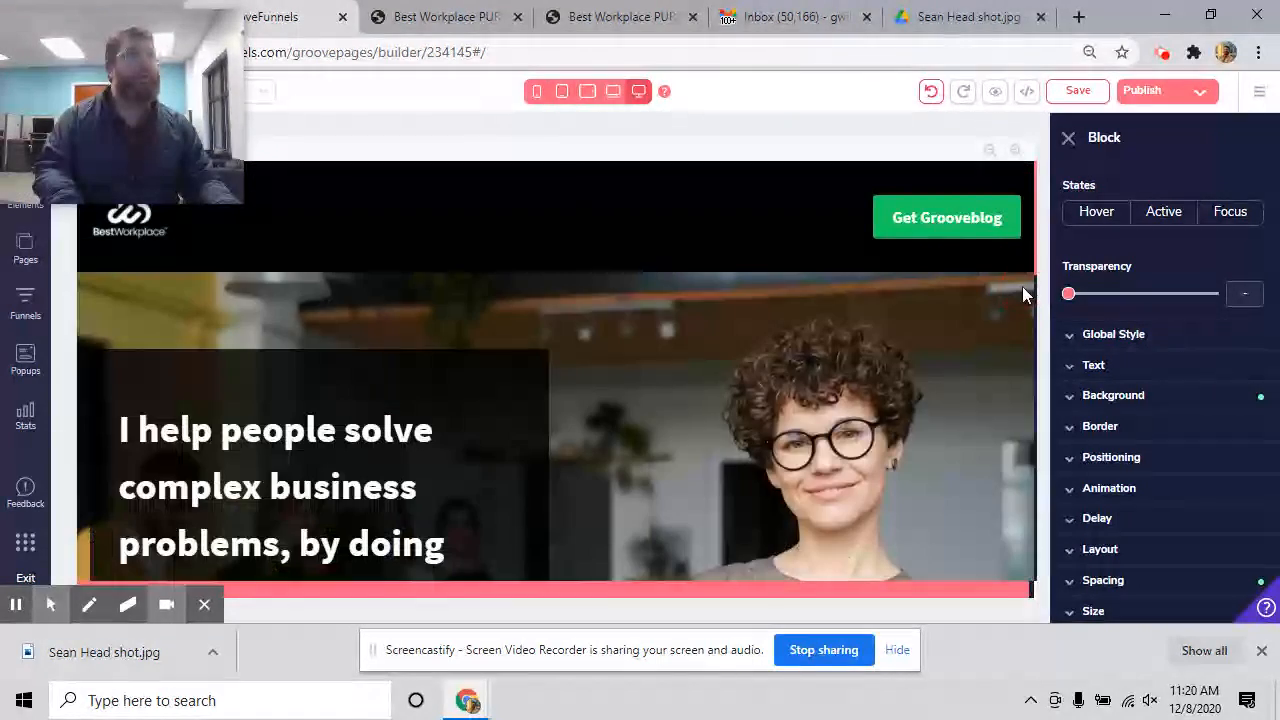
# Step: Review the page's block order and the configuration and design settings of the hero's two-column layout
pyautogui.scroll(-15, 730, 420)
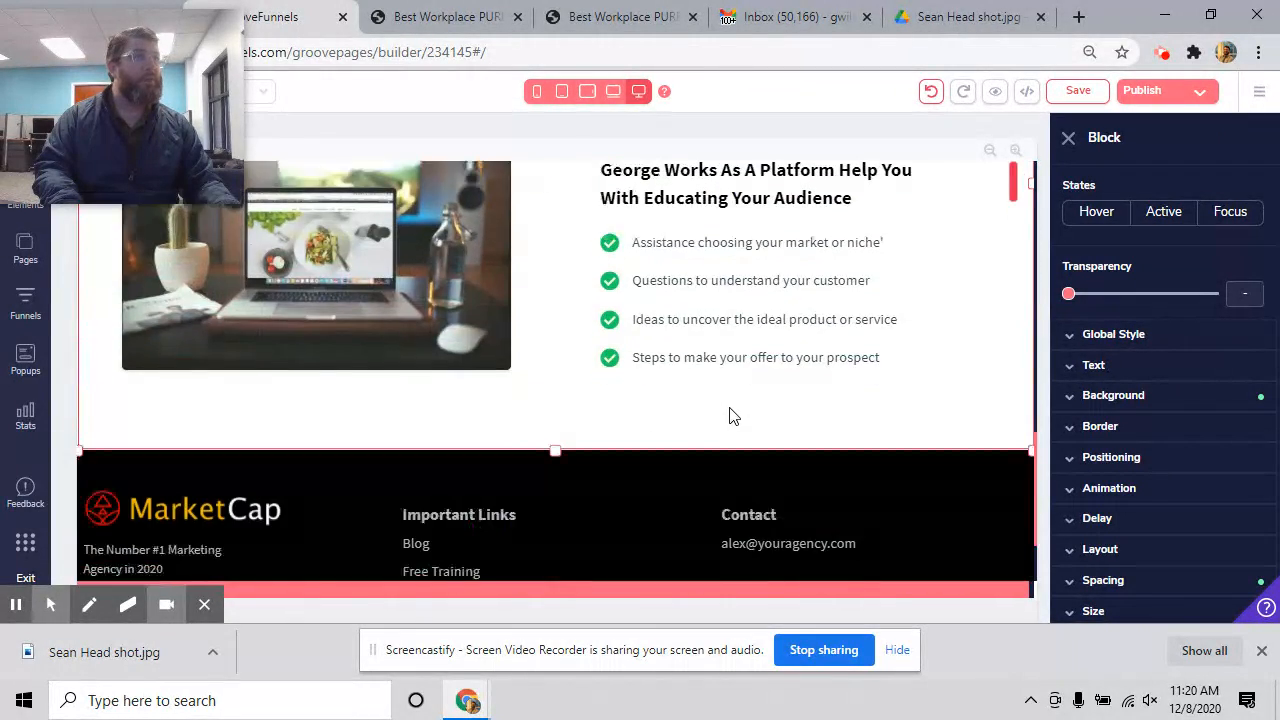
pyautogui.scroll(15, 732, 417)
pyautogui.click(737, 413)
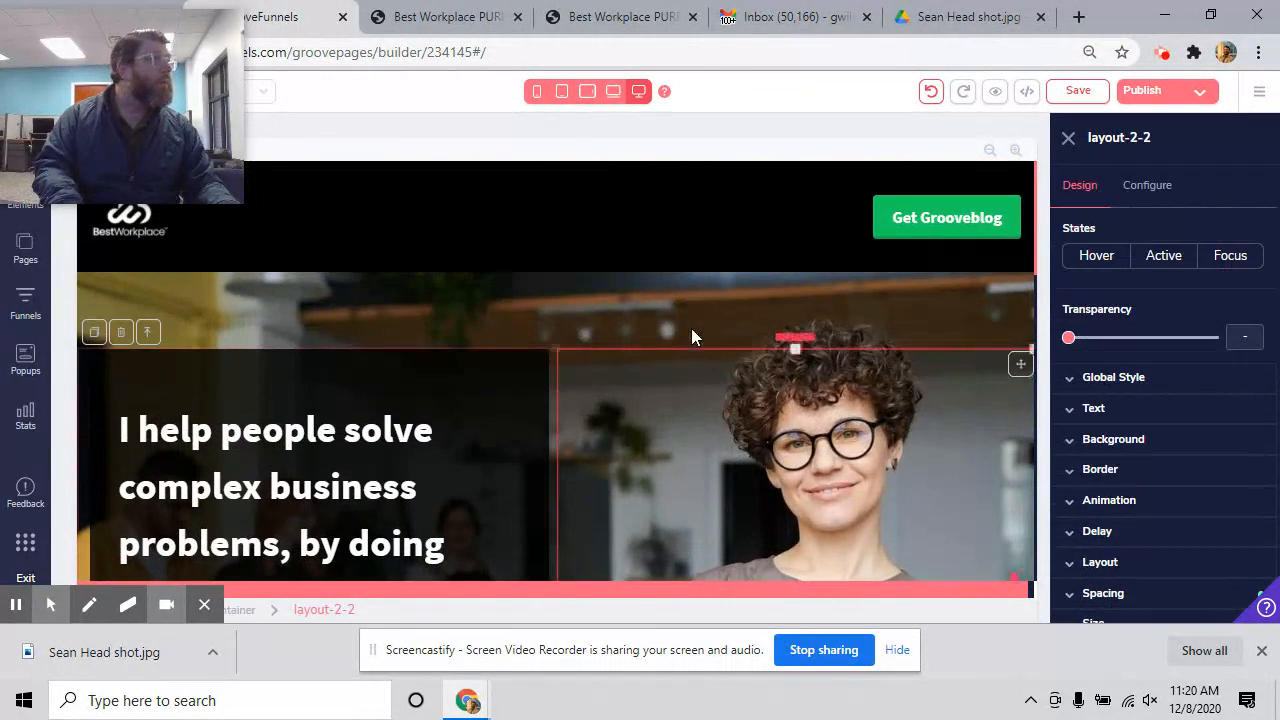
pyautogui.click(1157, 186)
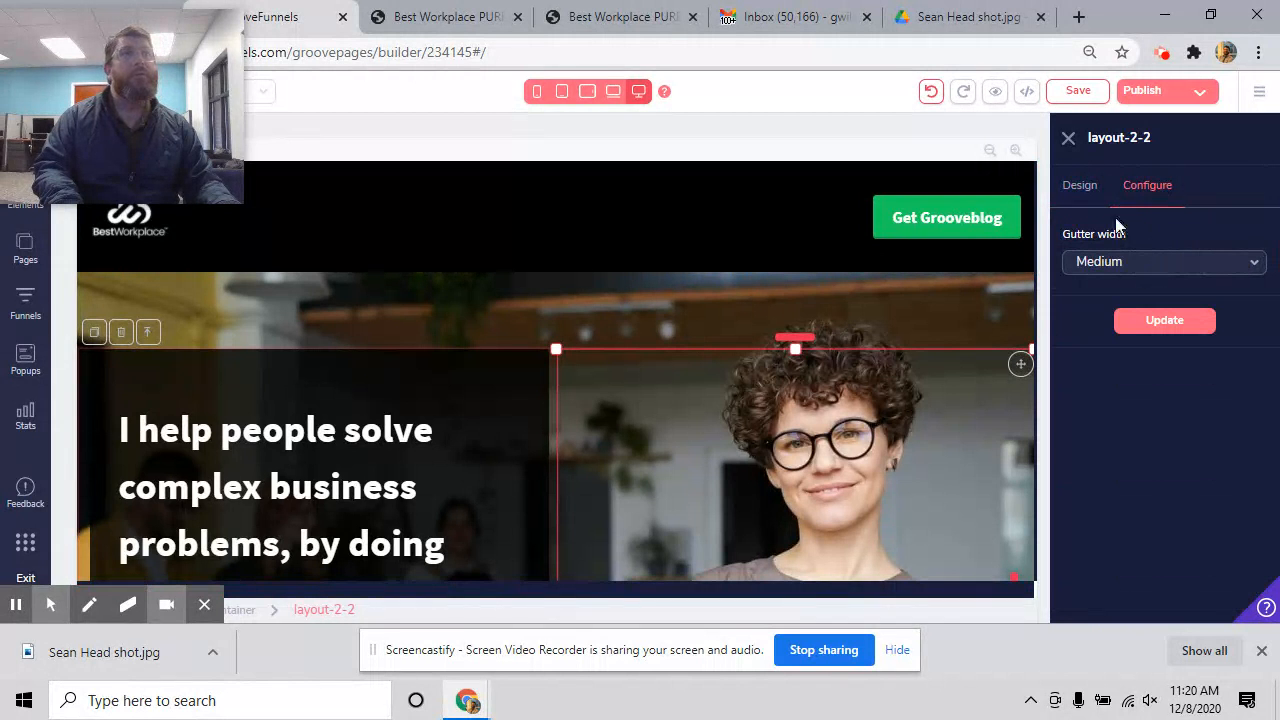
pyautogui.click(1082, 189)
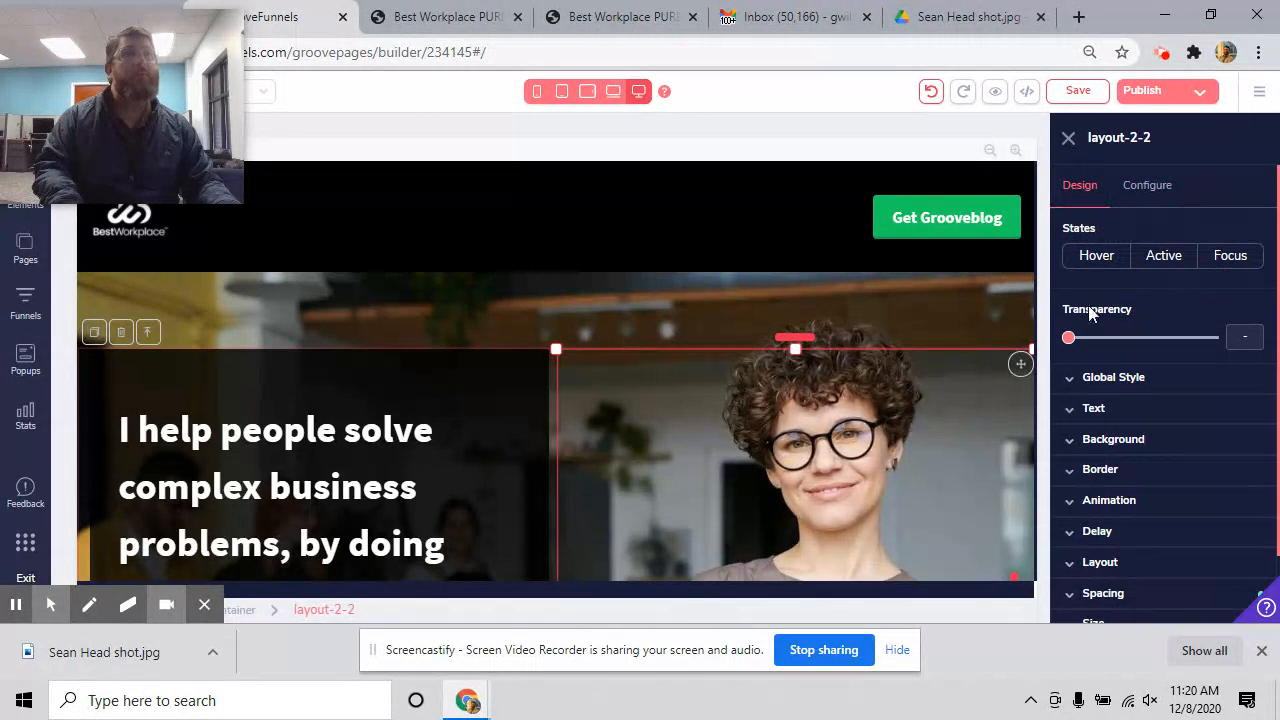
# Step: Select the whole hero block and open the image library for its background image
pyautogui.click(882, 299)
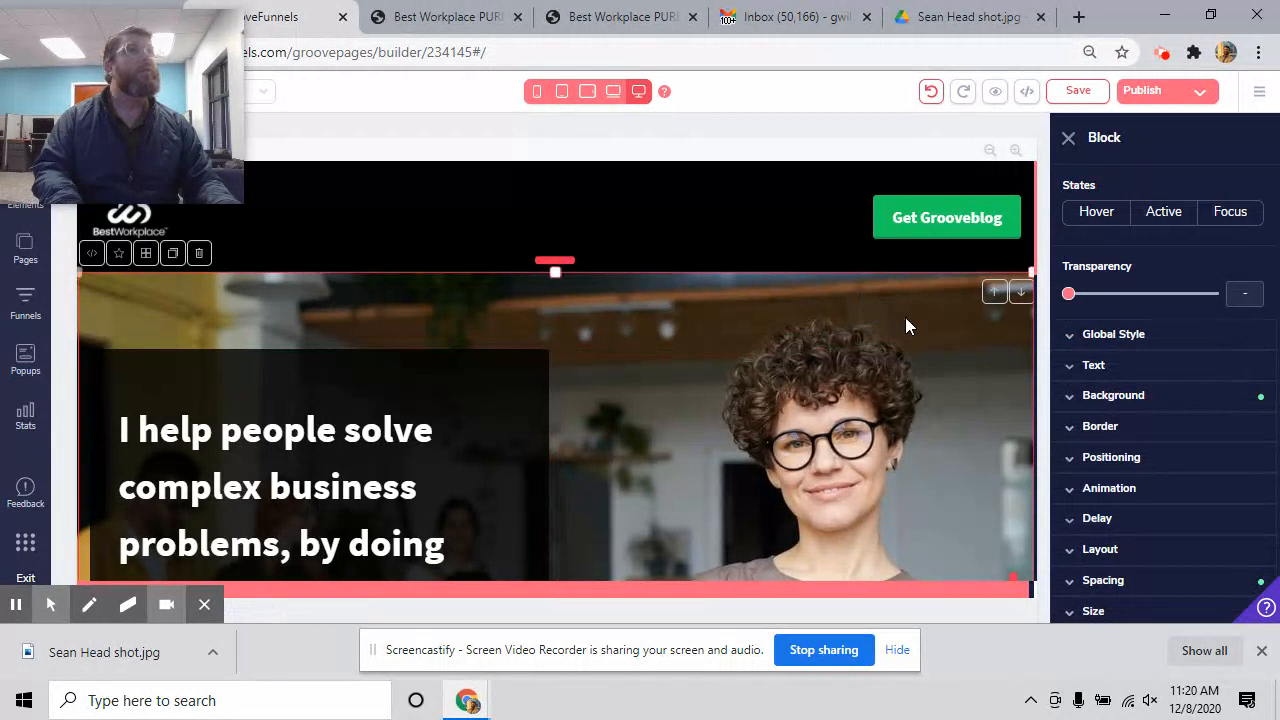
pyautogui.scroll(-1, 1160, 420)
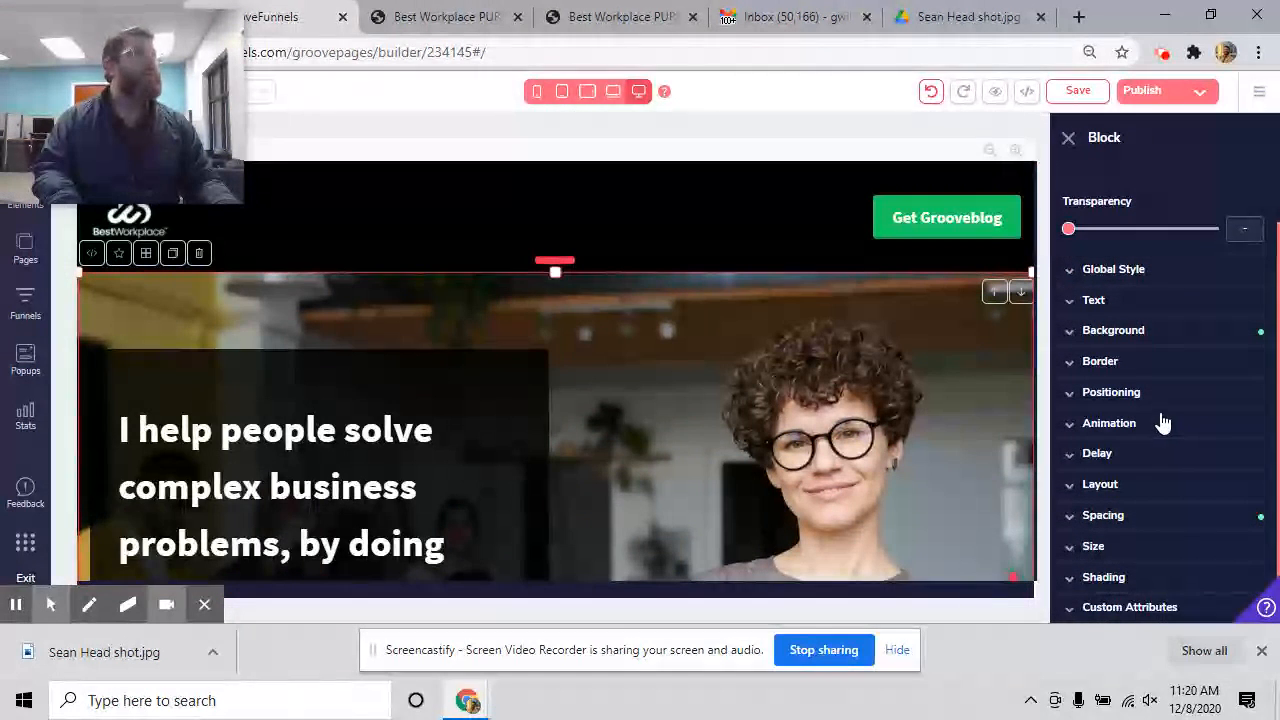
pyautogui.click(1133, 335)
pyautogui.scroll(-2, 1145, 367)
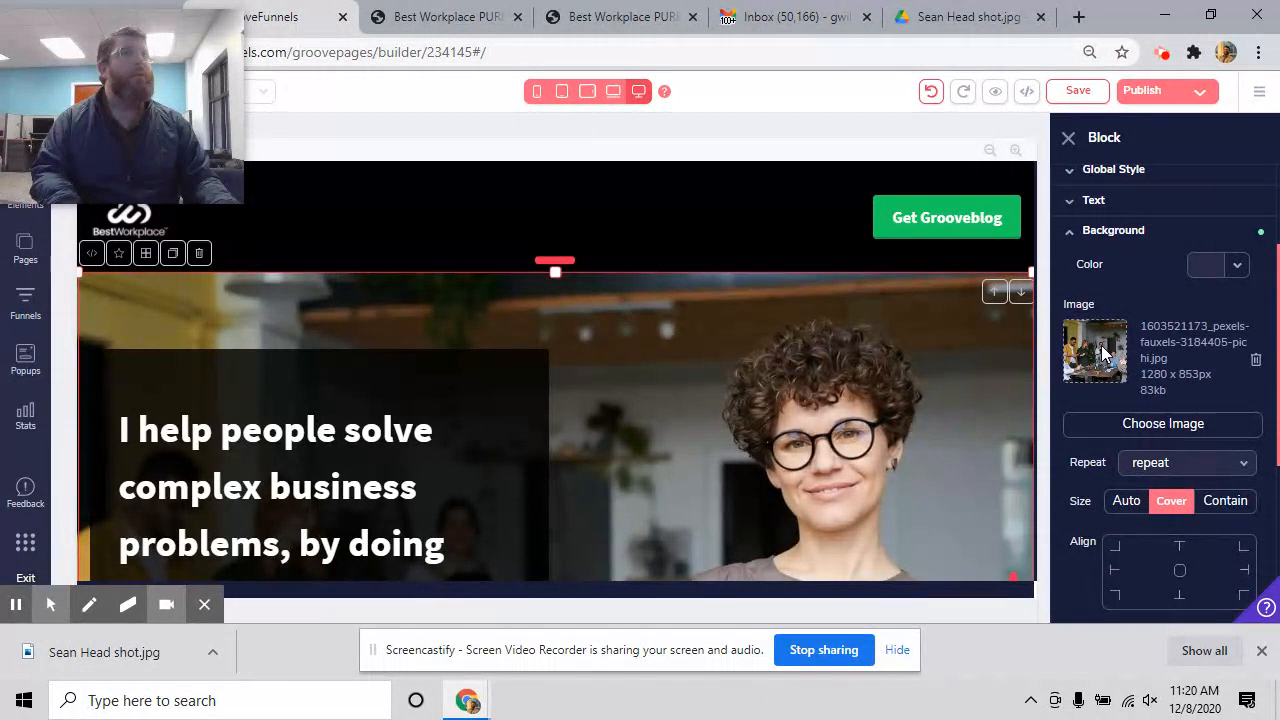
pyautogui.click(1169, 423)
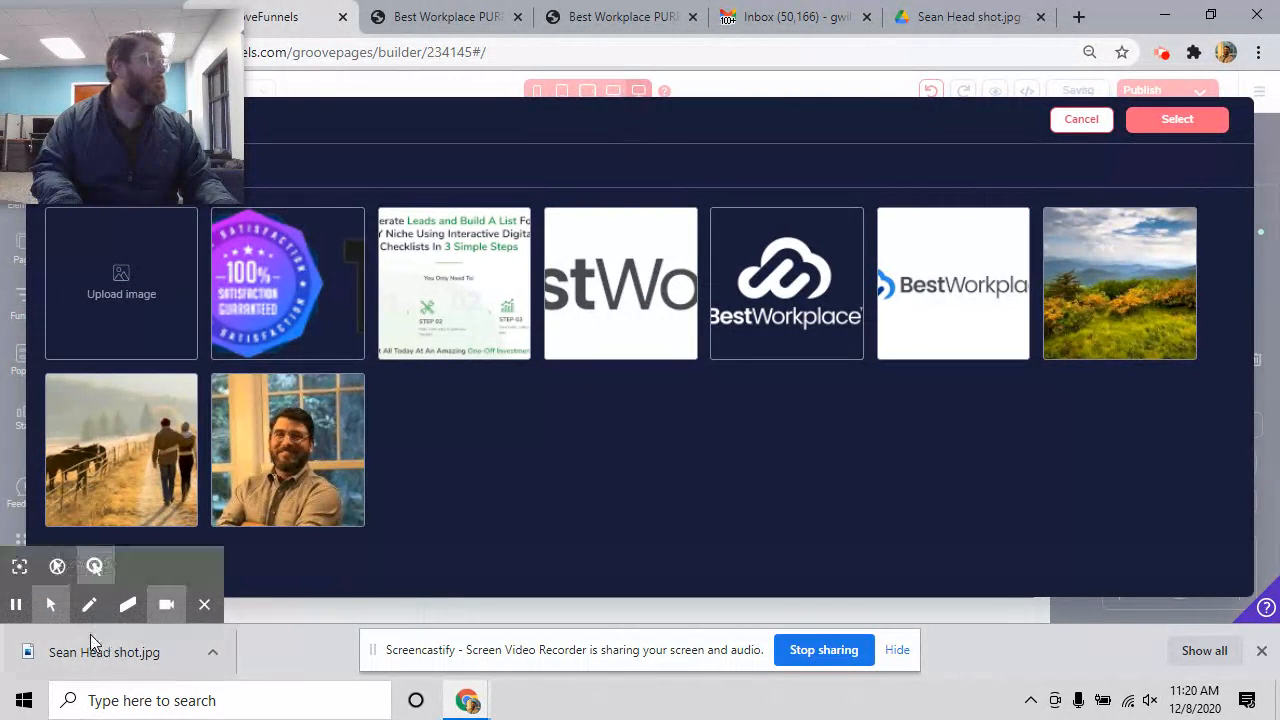
# Step: Upload the downloaded head shot and apply it as the hero block's background image
pyautogui.moveTo(93, 634); pyautogui.dragTo(133, 266)
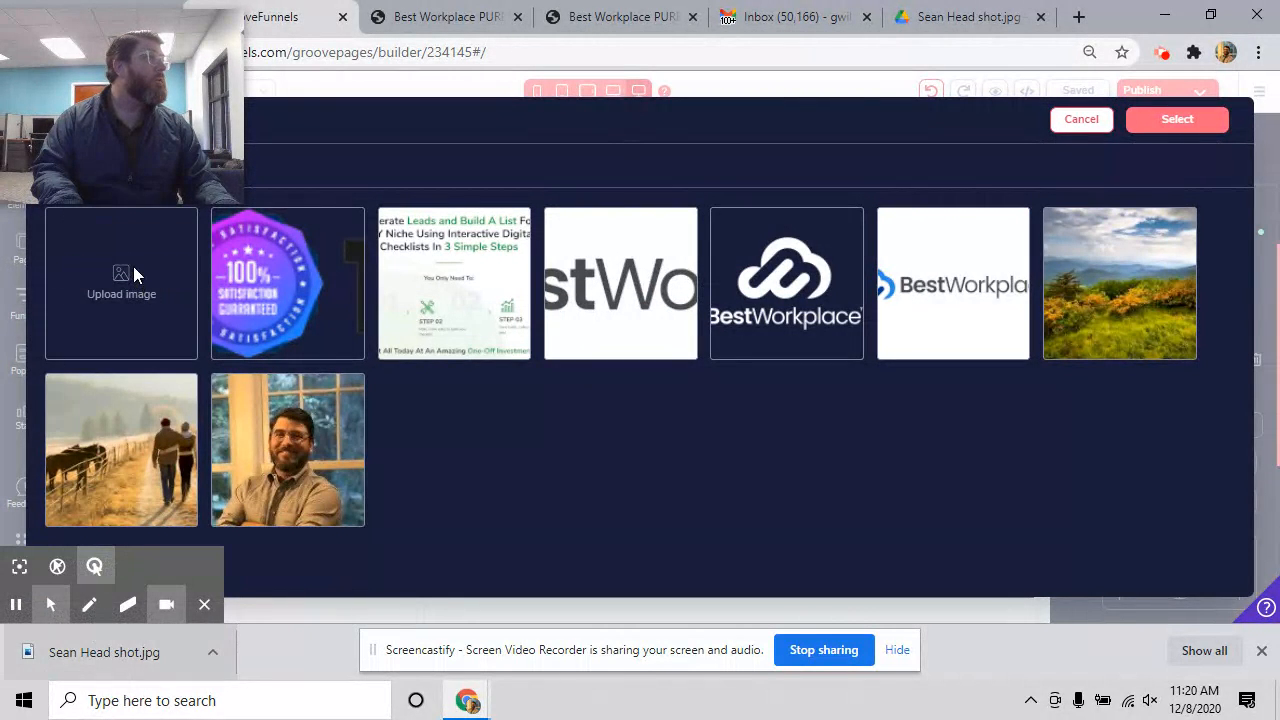
pyautogui.click(133, 281)
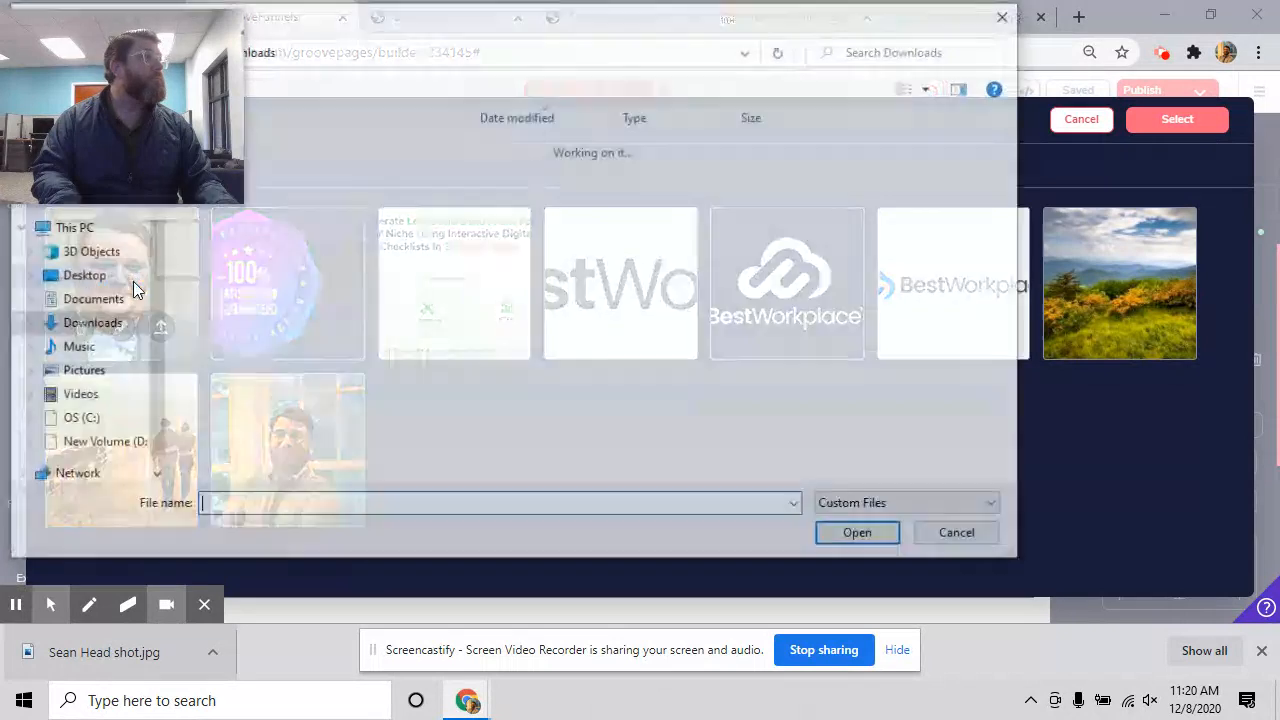
pyautogui.click(963, 537)
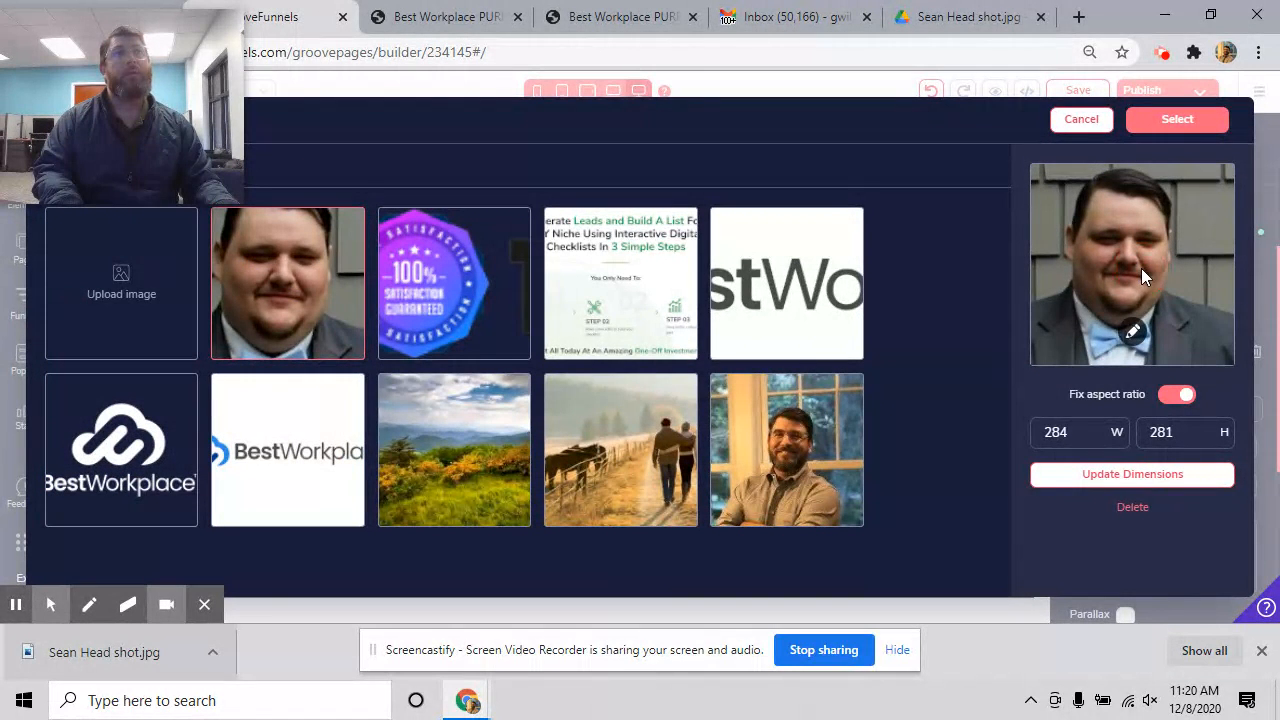
pyautogui.click(1188, 121)
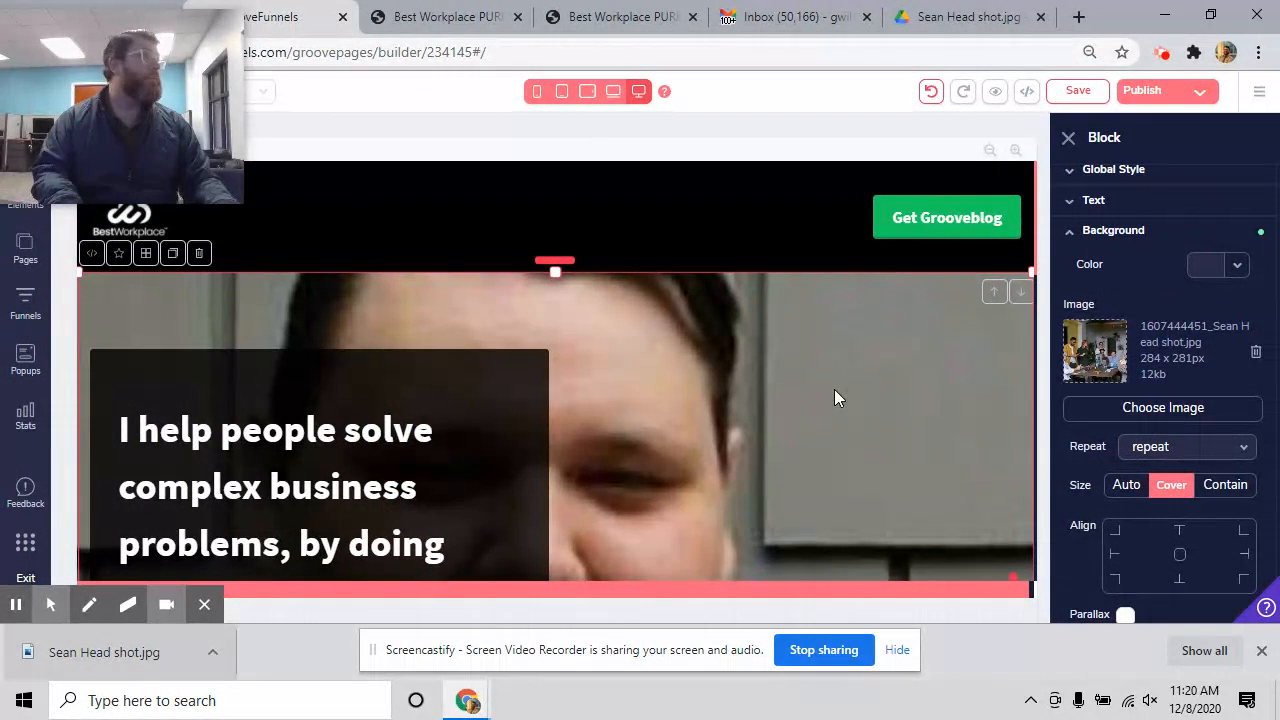
pyautogui.scroll(-6, 672, 395)
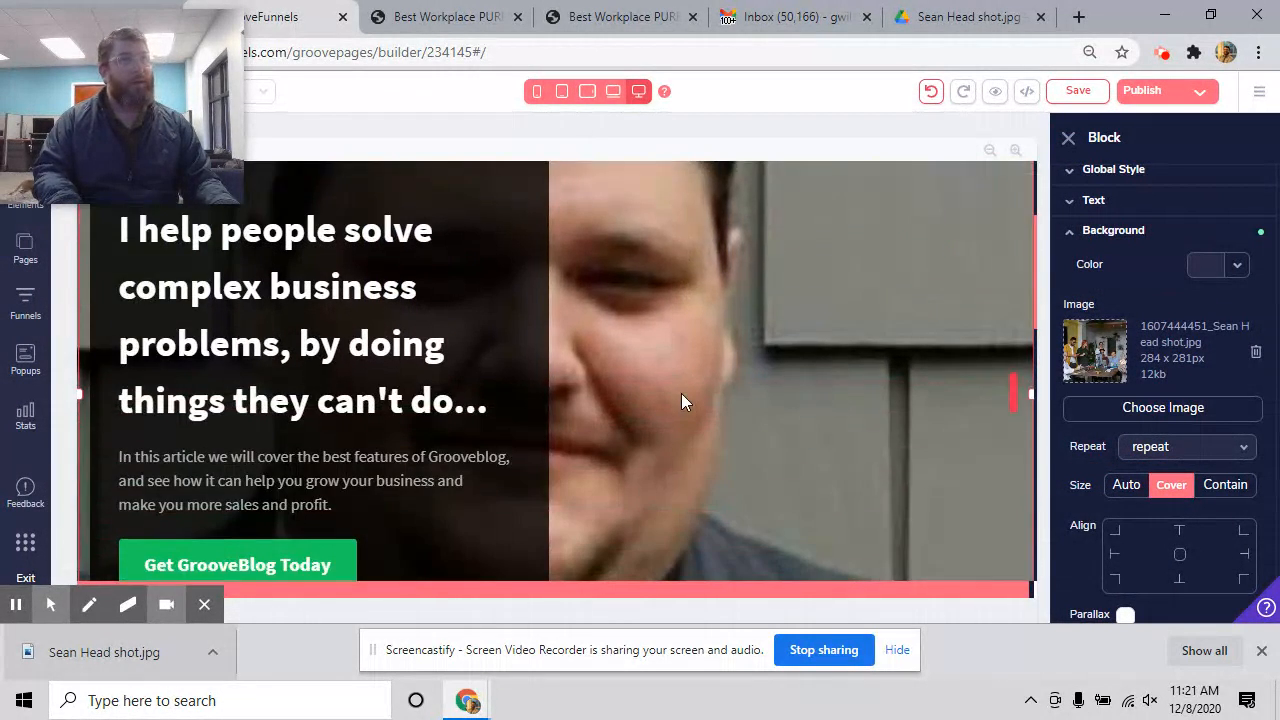
pyautogui.scroll(3, 682, 395)
pyautogui.scroll(4, 682, 387)
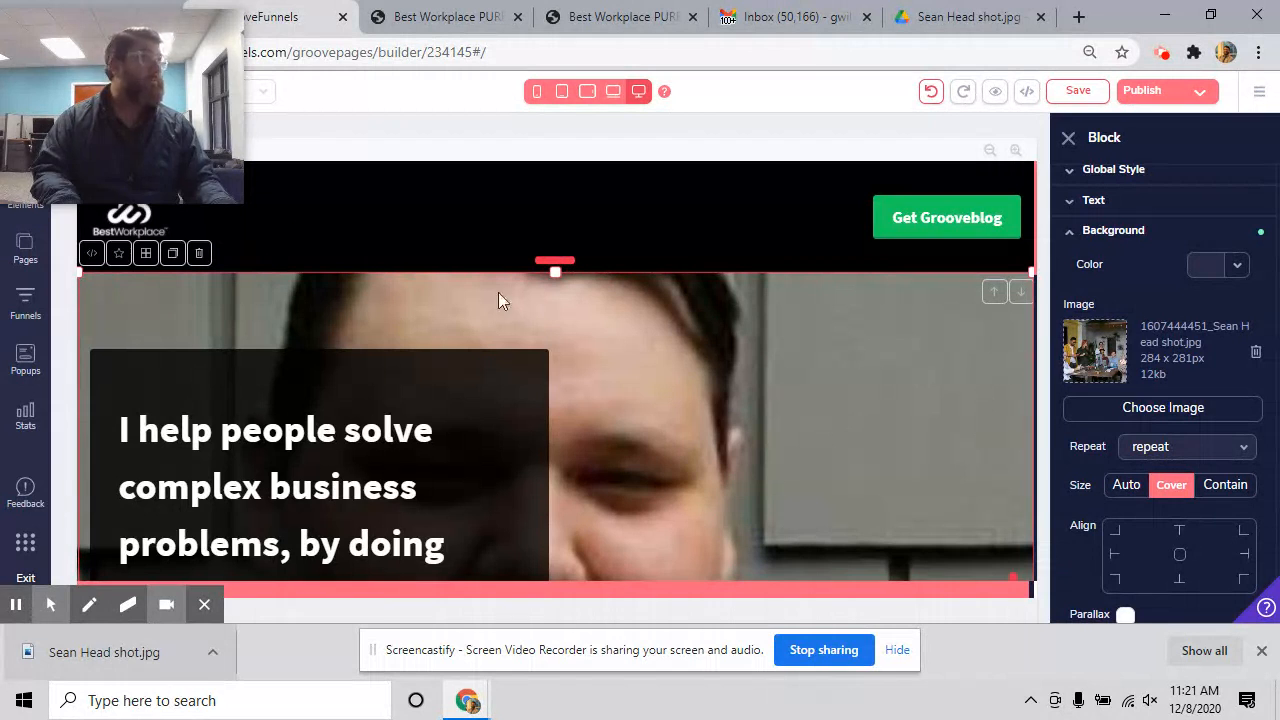
# Step: Set the hero block's background to the library's landfarm.jpg photo of a couple walking beside cattle
pyautogui.click(1173, 414)
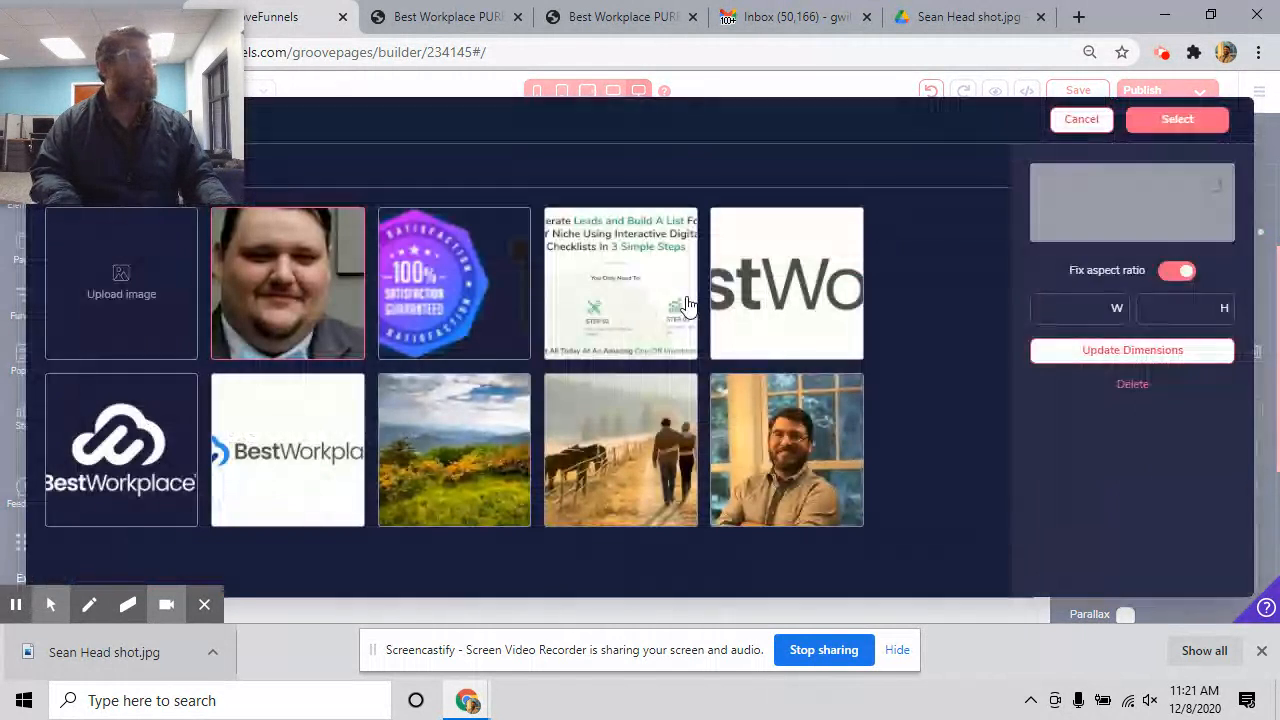
pyautogui.click(643, 457)
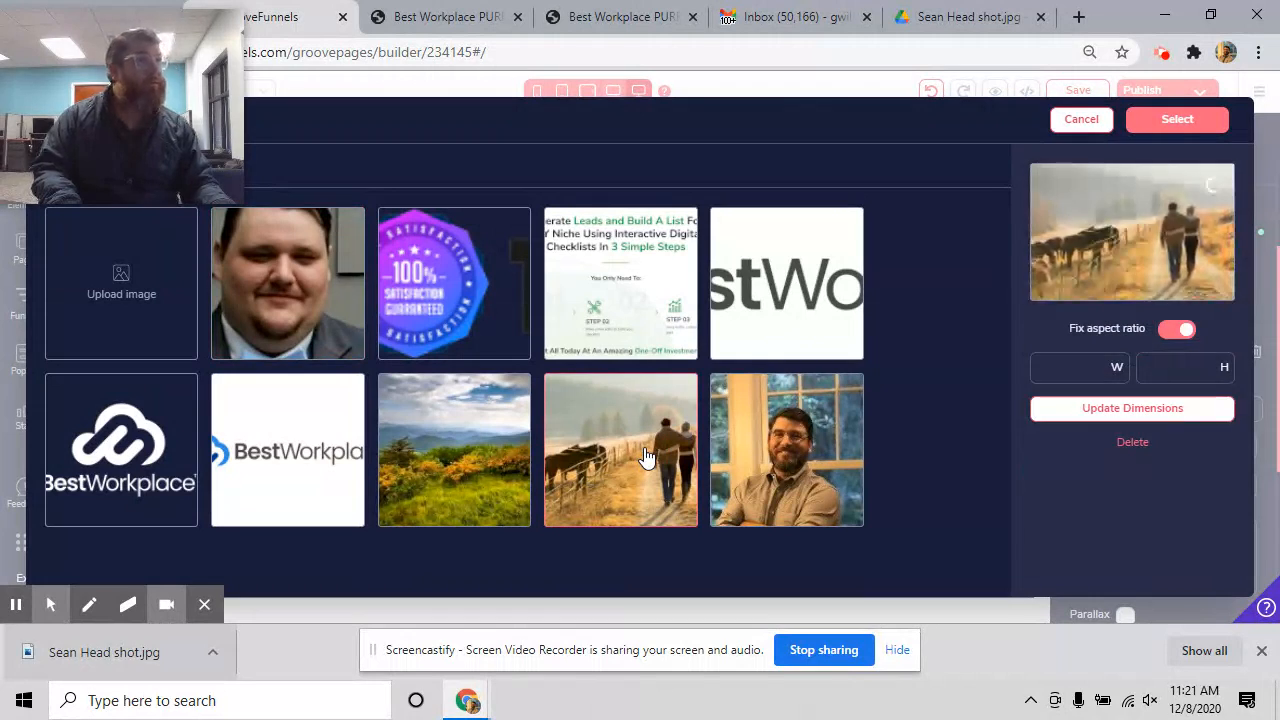
pyautogui.click(1177, 119)
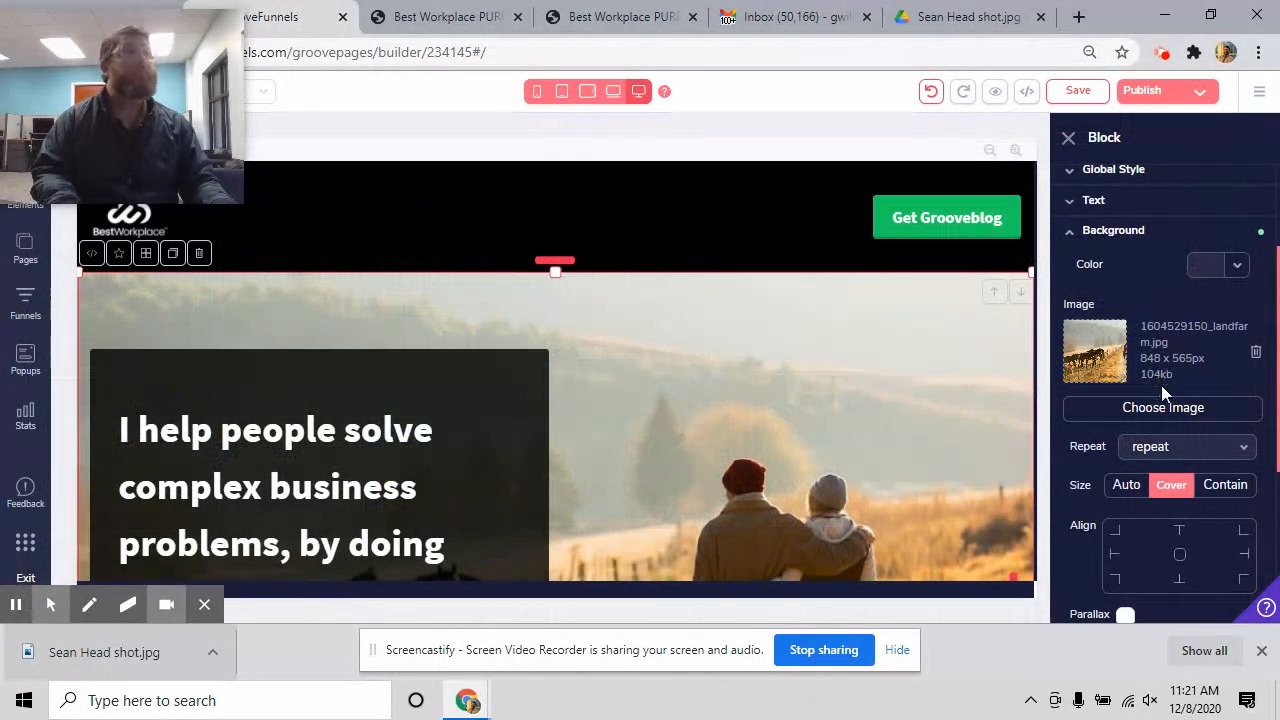
pyautogui.scroll(-5, 738, 441)
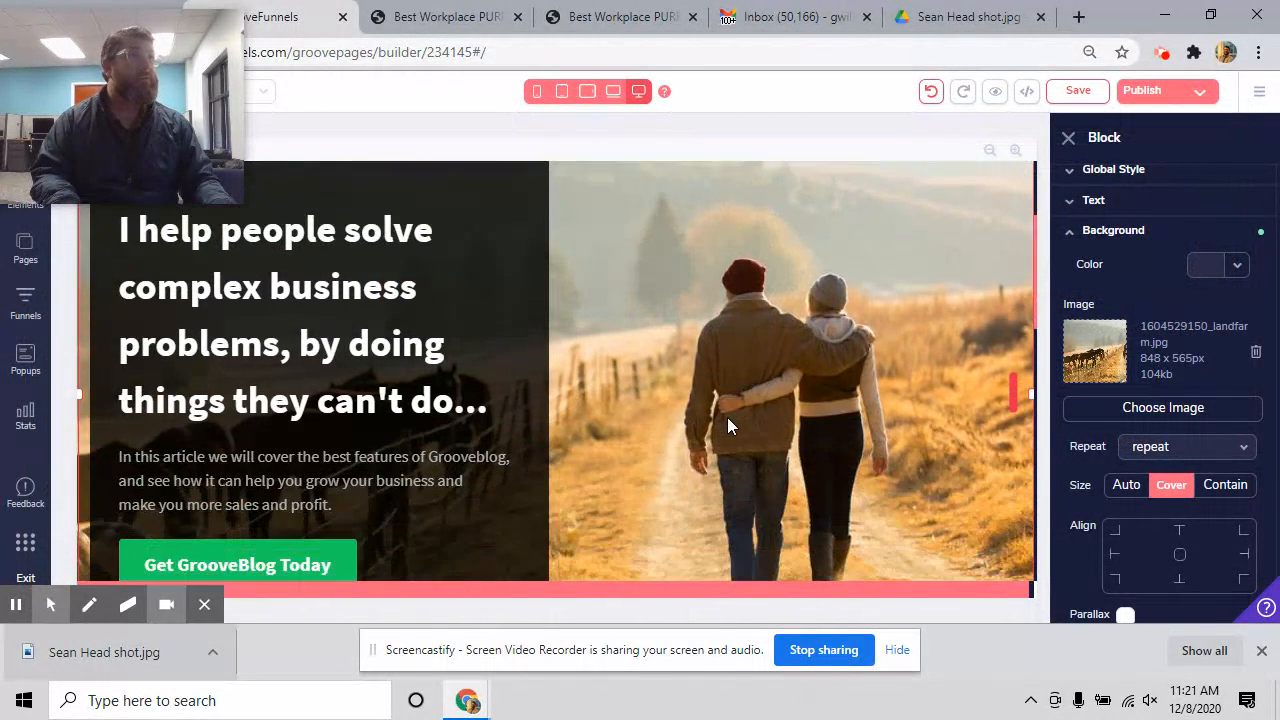
pyautogui.scroll(5, 727, 416)
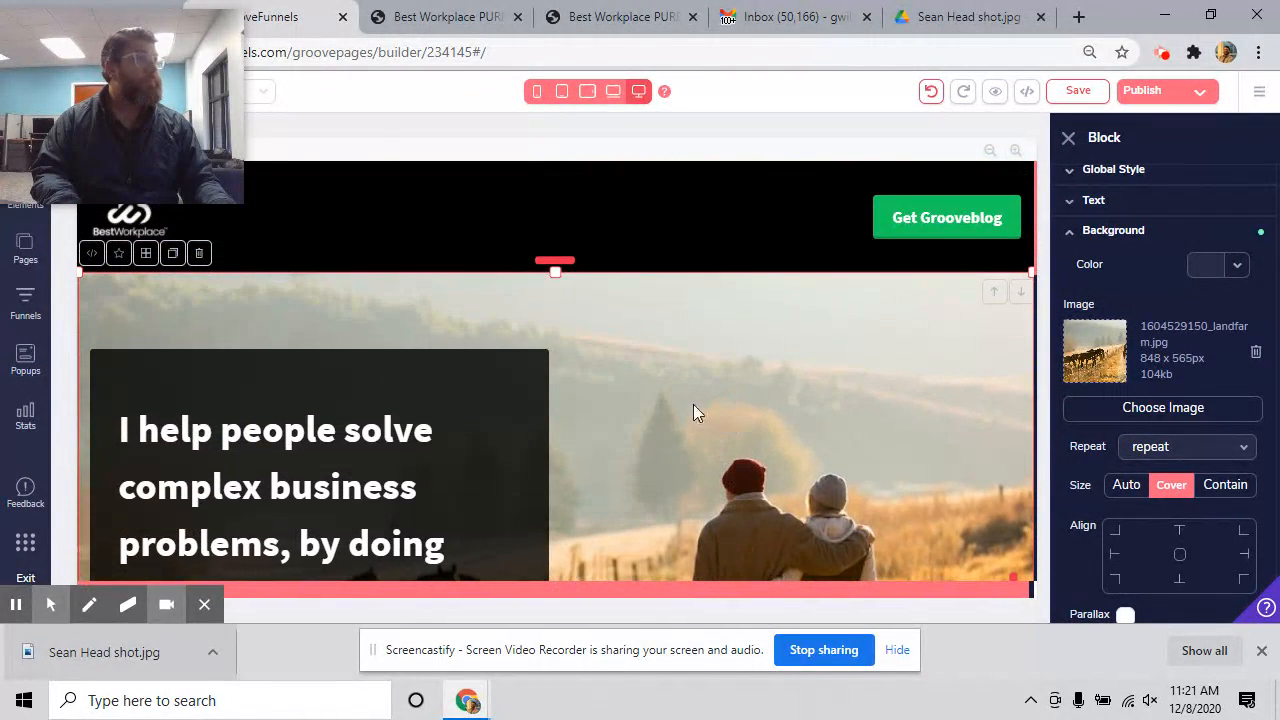
# Step: Try to replace the laptop photo by setting the uploaded head shot as the image element's background
pyautogui.scroll(-4, 602, 432)
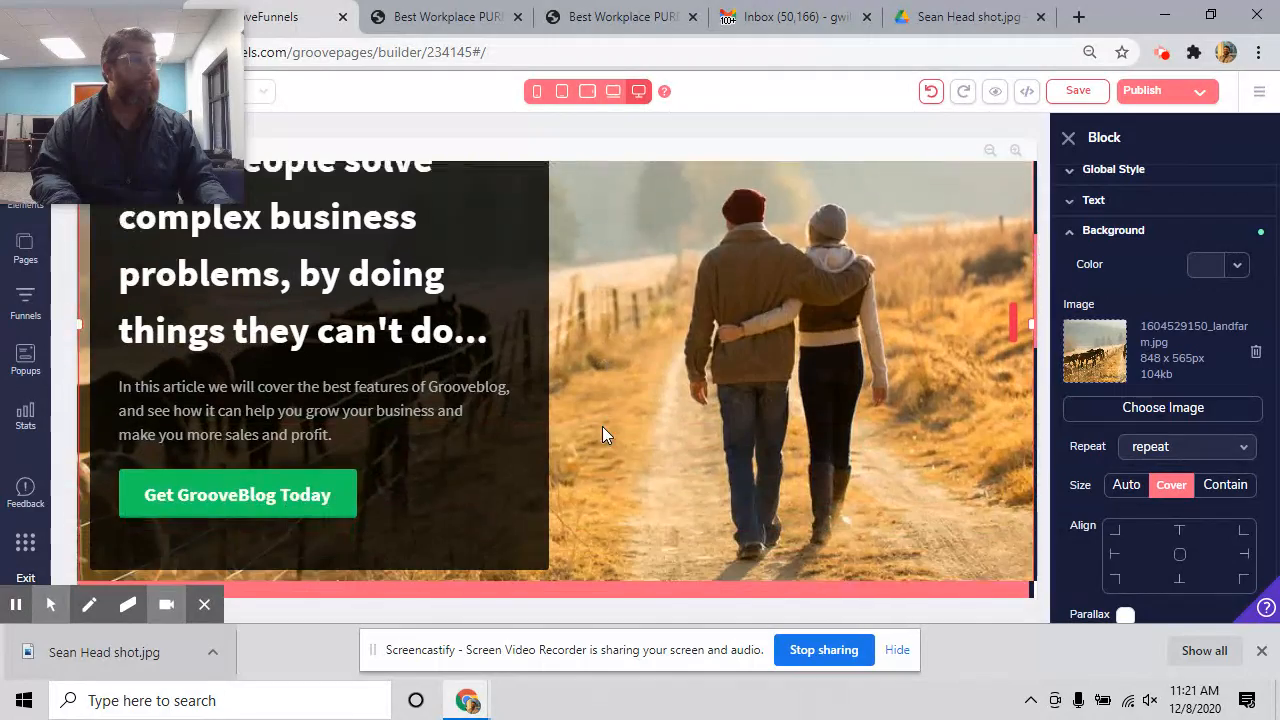
pyautogui.scroll(-7, 602, 434)
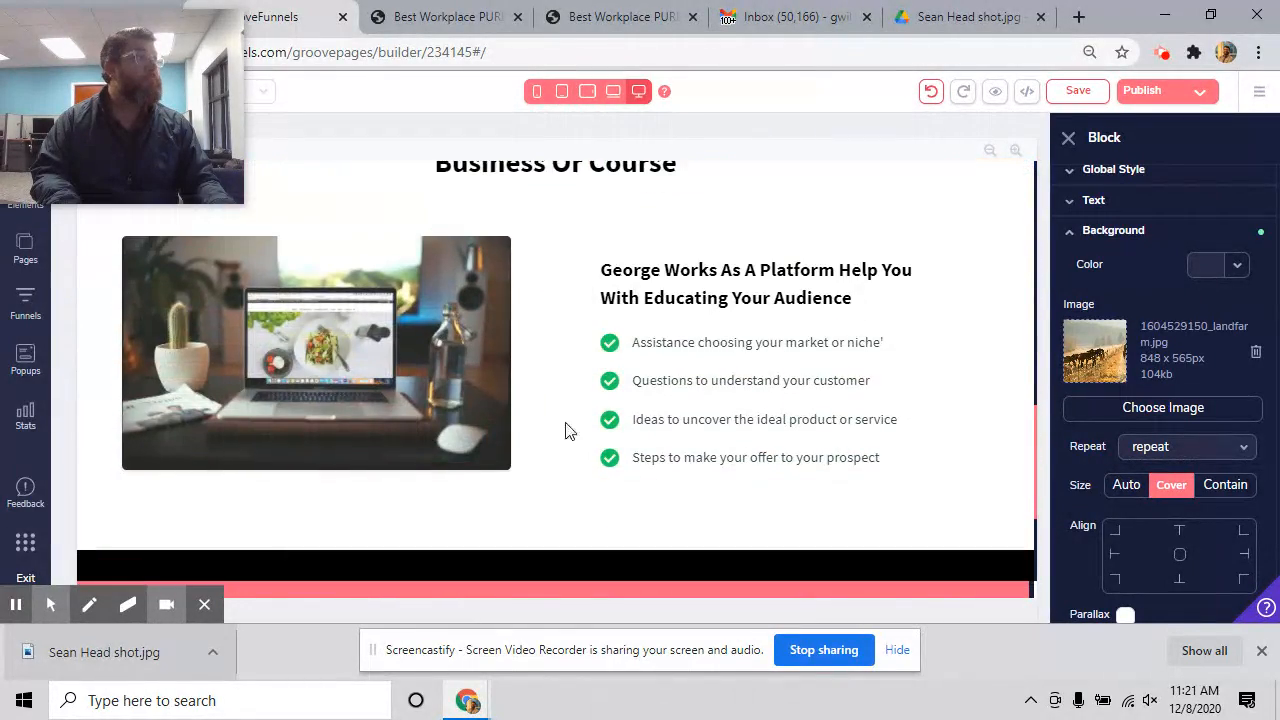
pyautogui.scroll(4, 566, 429)
pyautogui.scroll(-1, 571, 429)
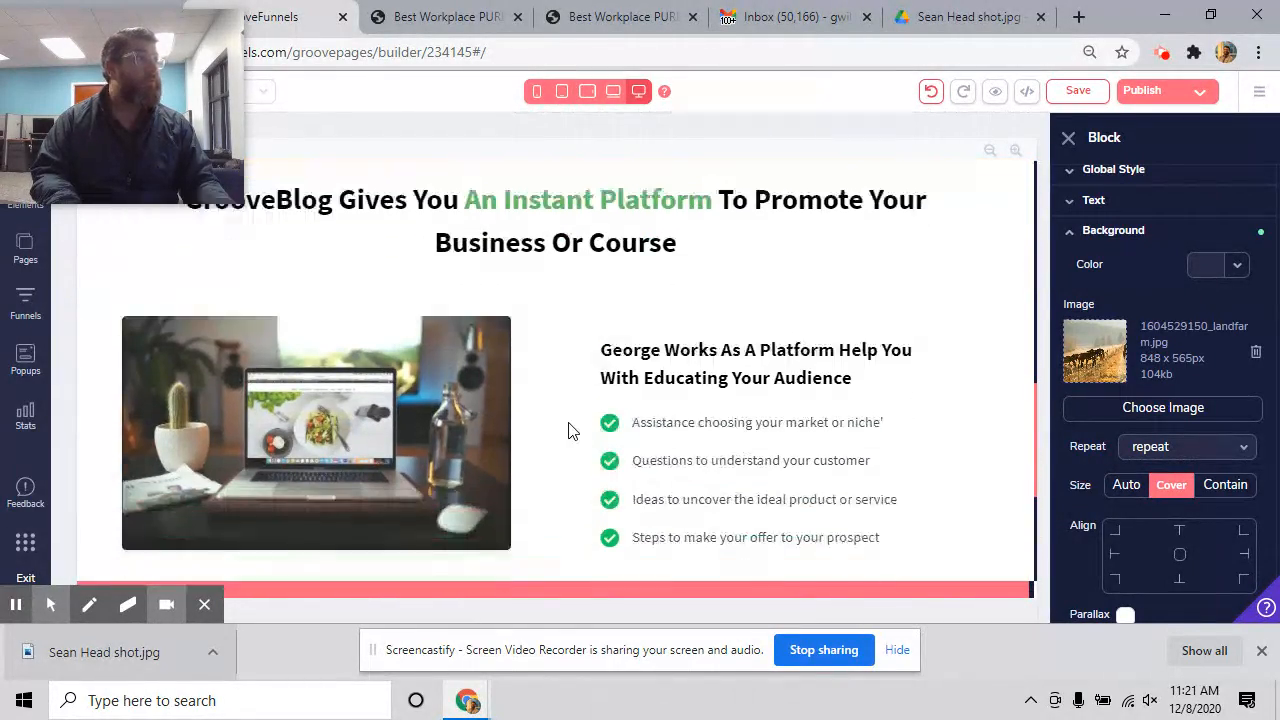
pyautogui.click(296, 412)
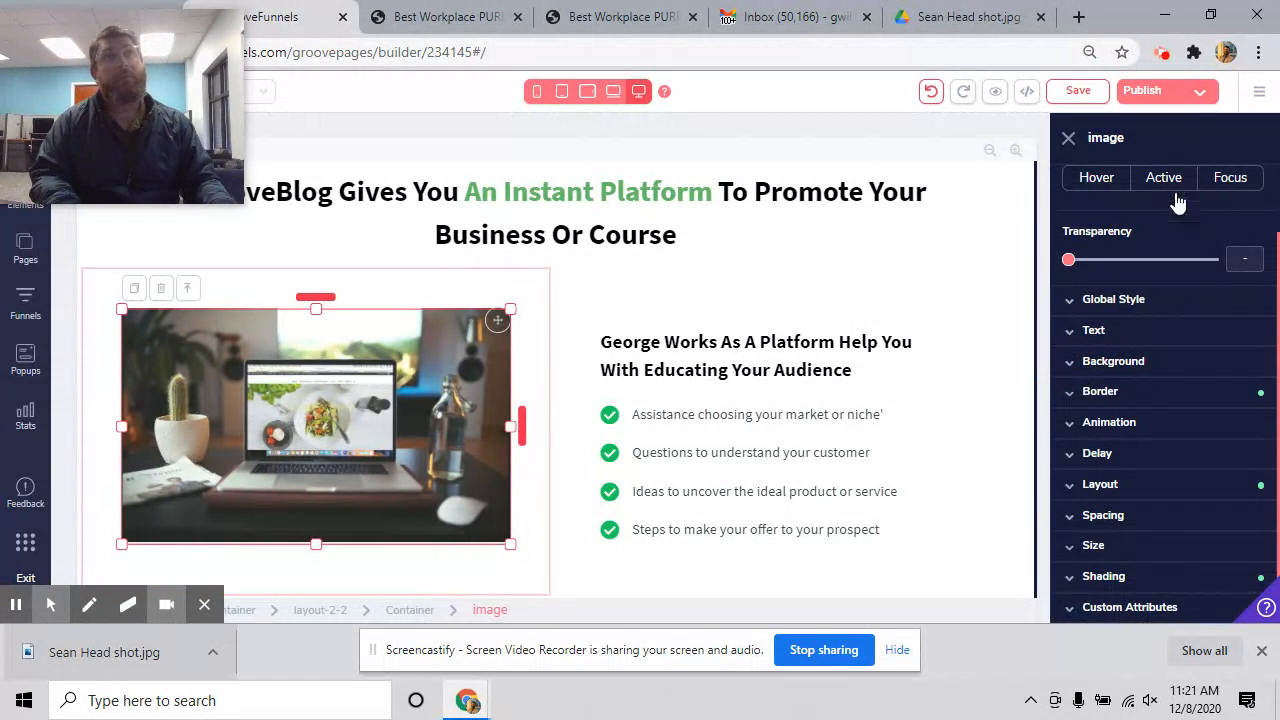
pyautogui.click(1088, 363)
pyautogui.scroll(-2, 1110, 385)
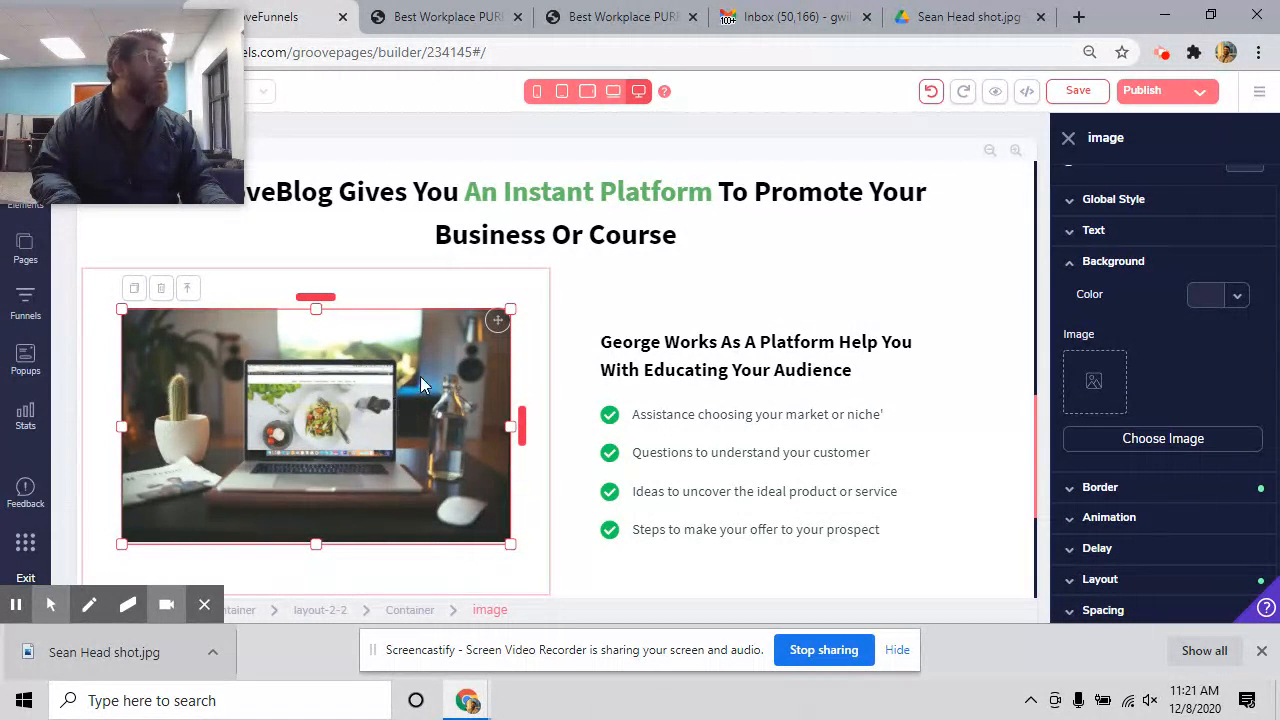
pyautogui.click(527, 368)
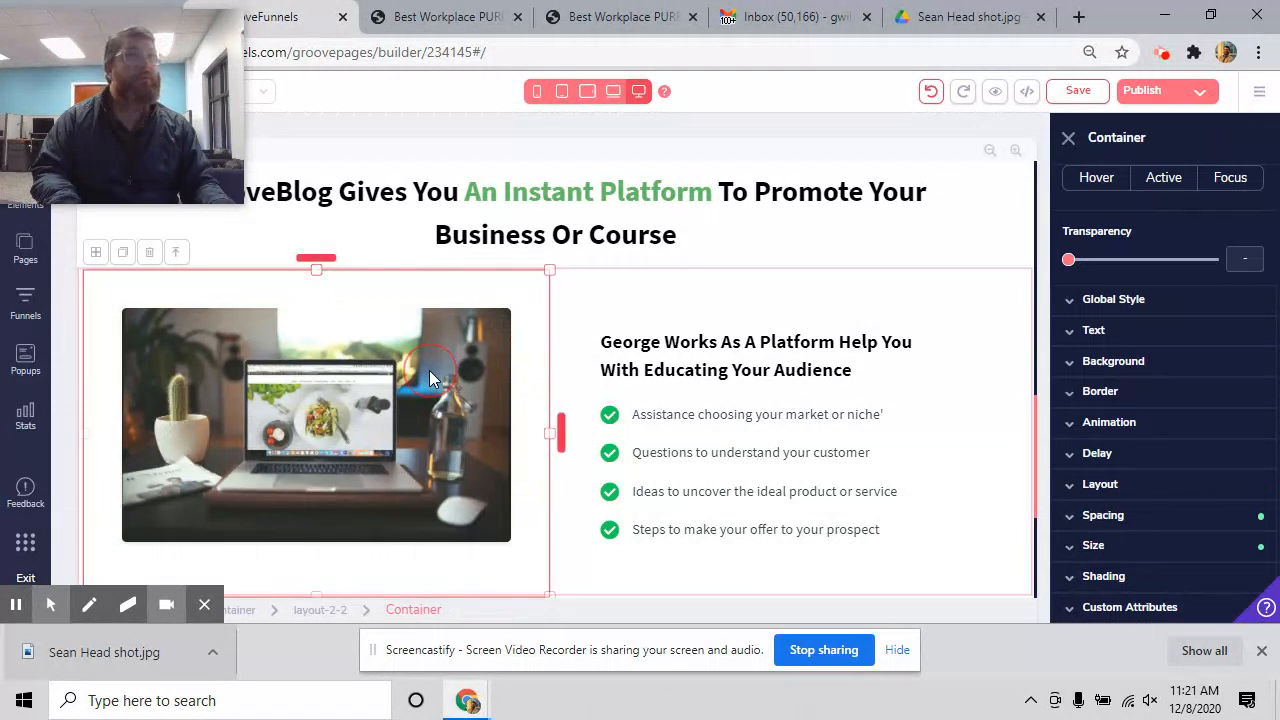
pyautogui.click(429, 370)
pyautogui.click(1141, 360)
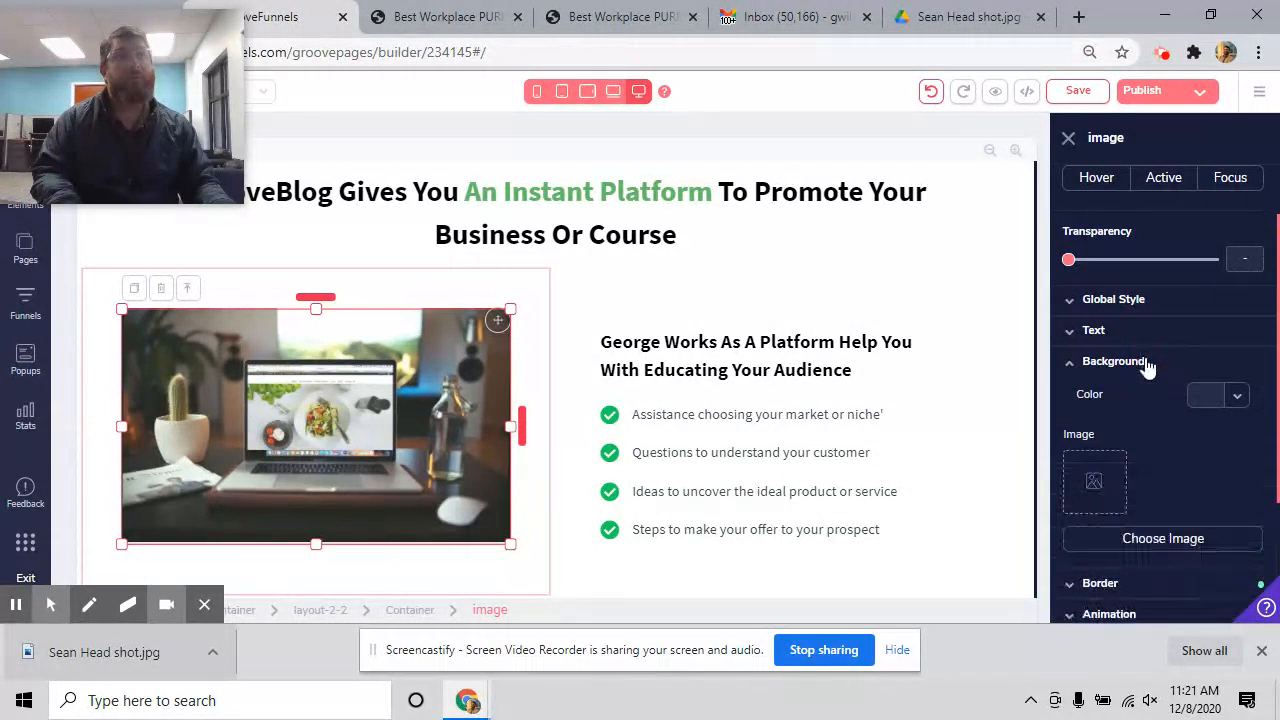
pyautogui.click(1151, 550)
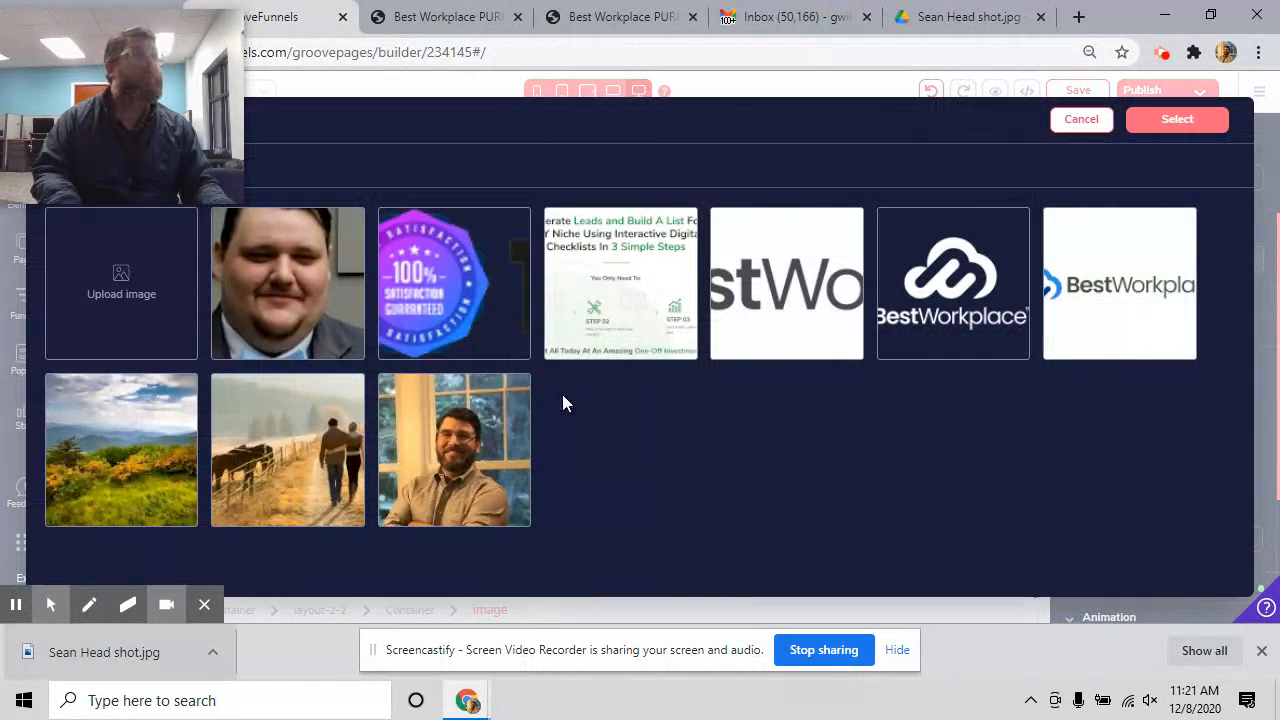
pyautogui.click(290, 317)
pyautogui.click(1176, 119)
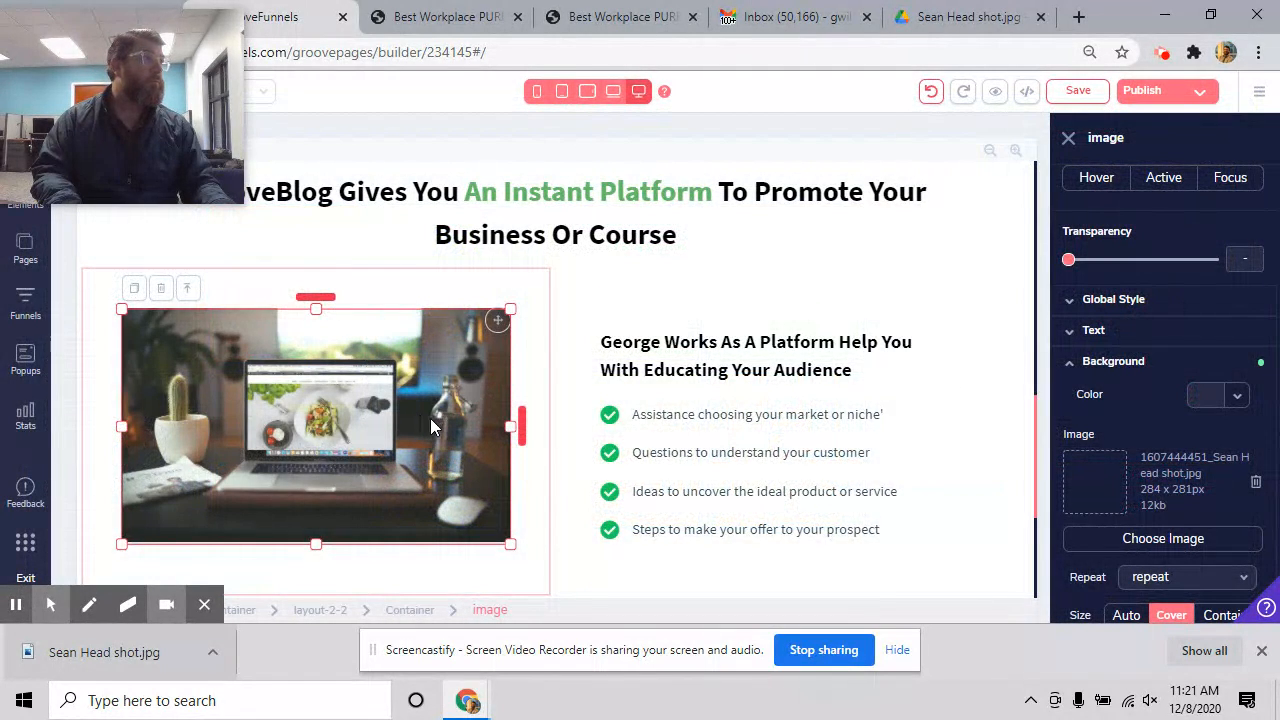
# Step: Delete the laptop photo and place a new Image element in the emptied container
pyautogui.click(160, 288)
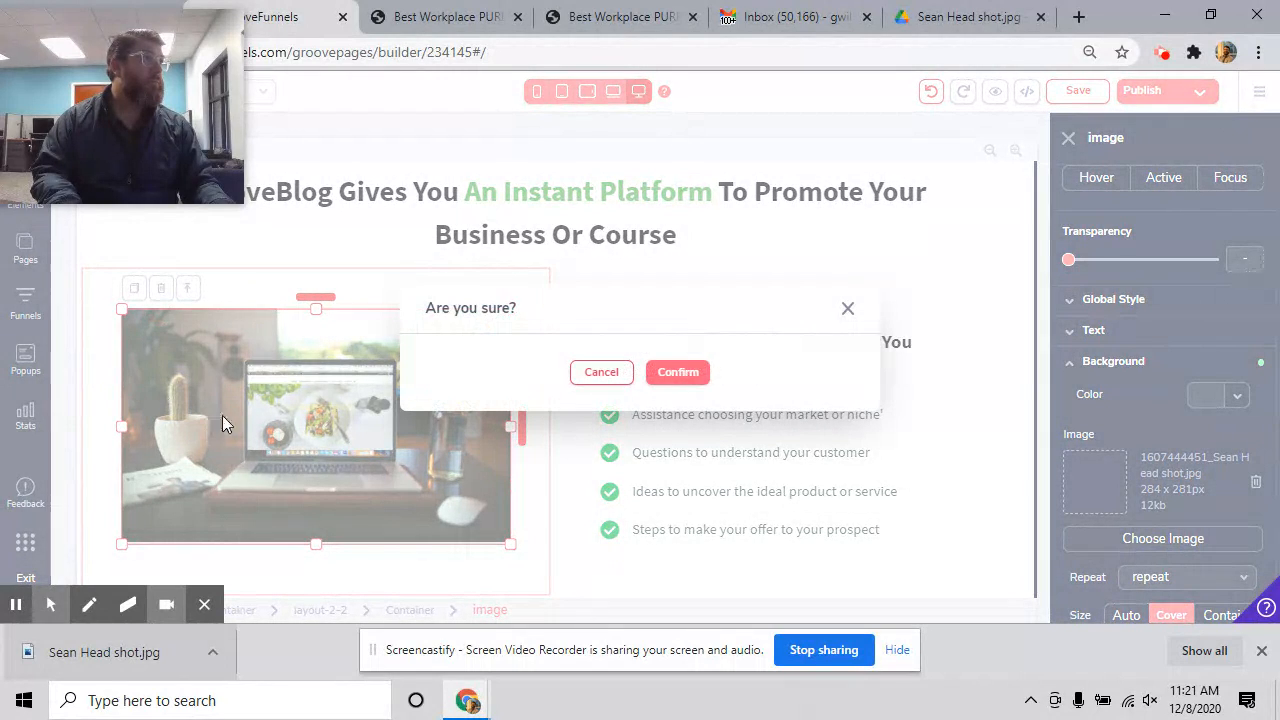
pyautogui.click(667, 372)
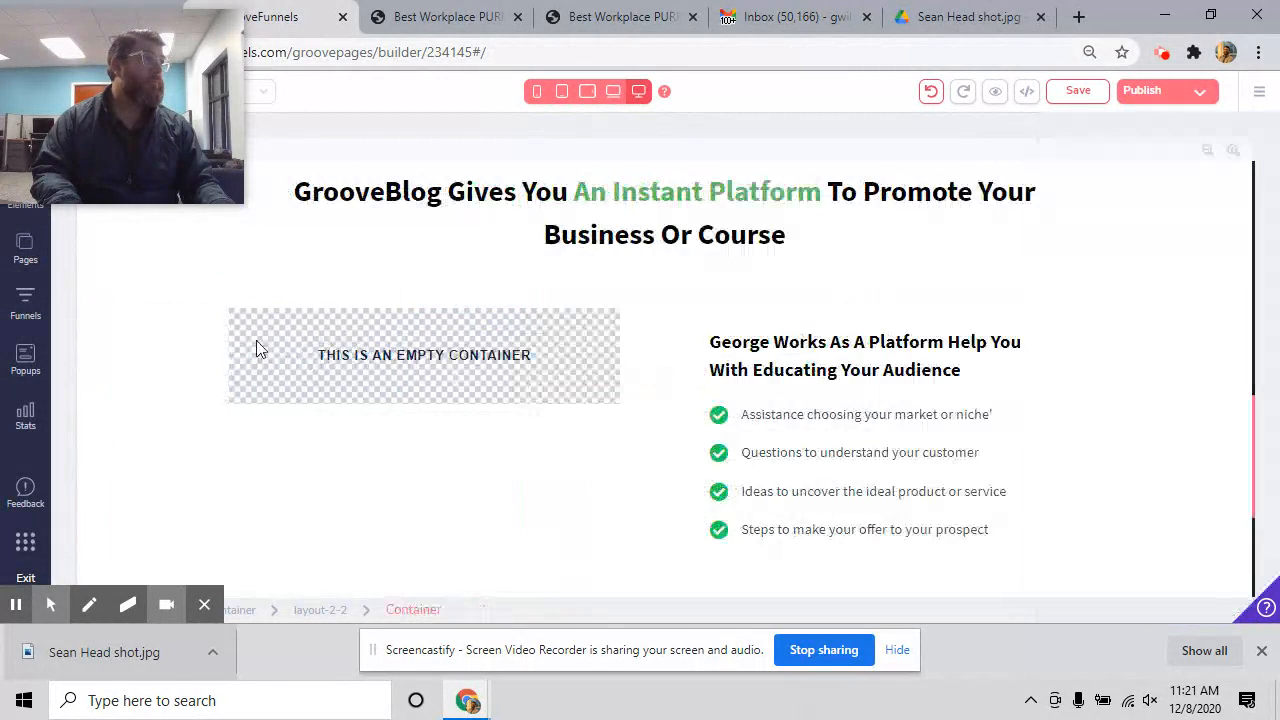
pyautogui.click(441, 343)
pyautogui.moveTo(78, 124); pyautogui.dragTo(762, 133)
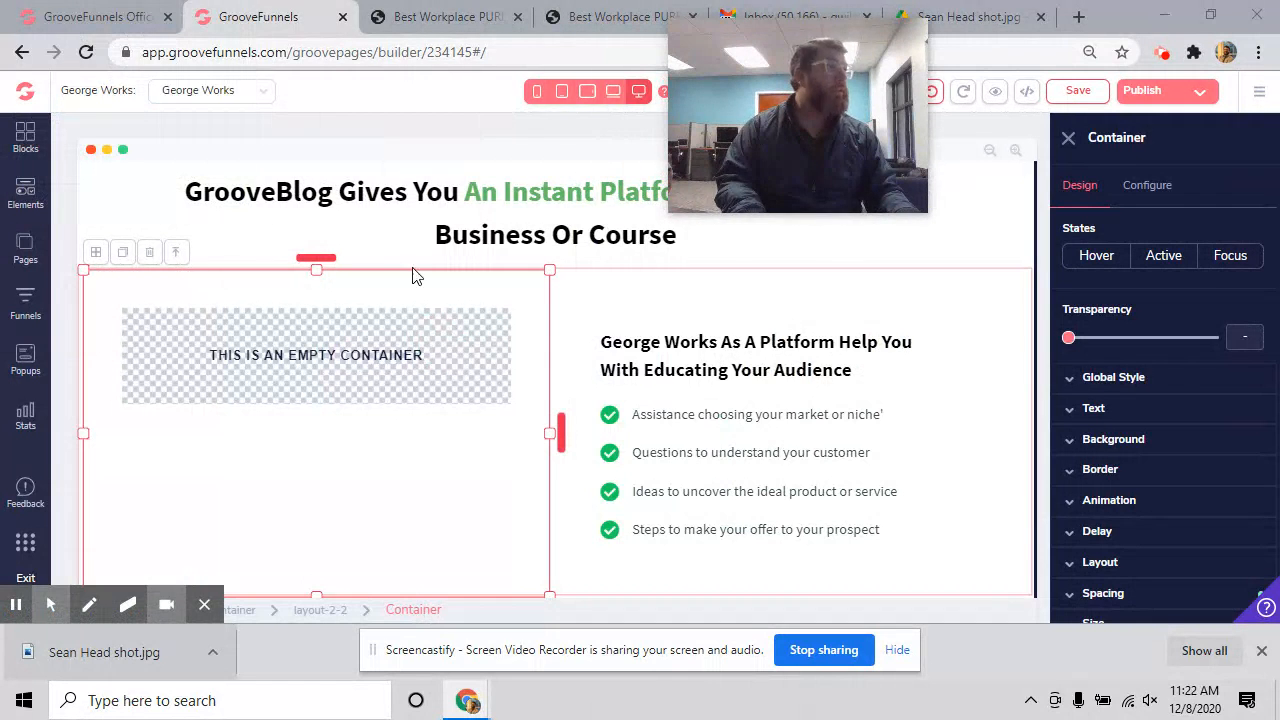
pyautogui.click(25, 190)
pyautogui.scroll(-2, 149, 356)
pyautogui.scroll(-6, 147, 362)
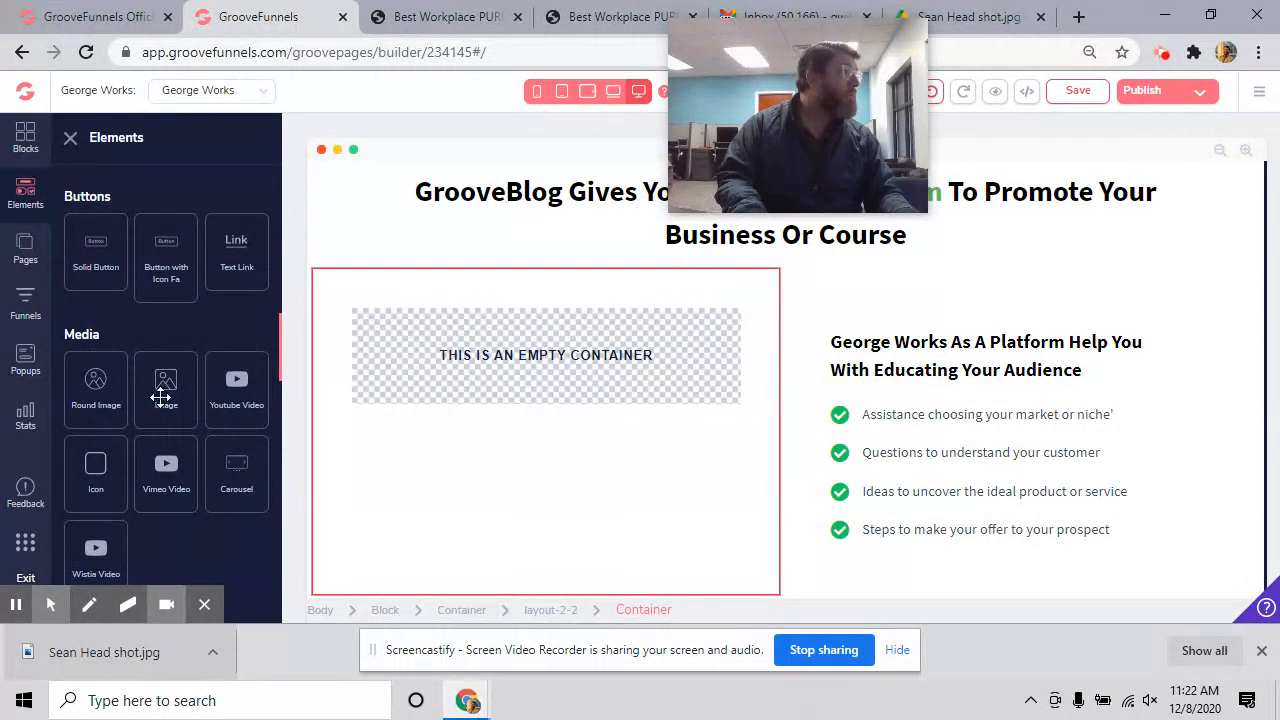
pyautogui.moveTo(165, 380); pyautogui.dragTo(571, 351)
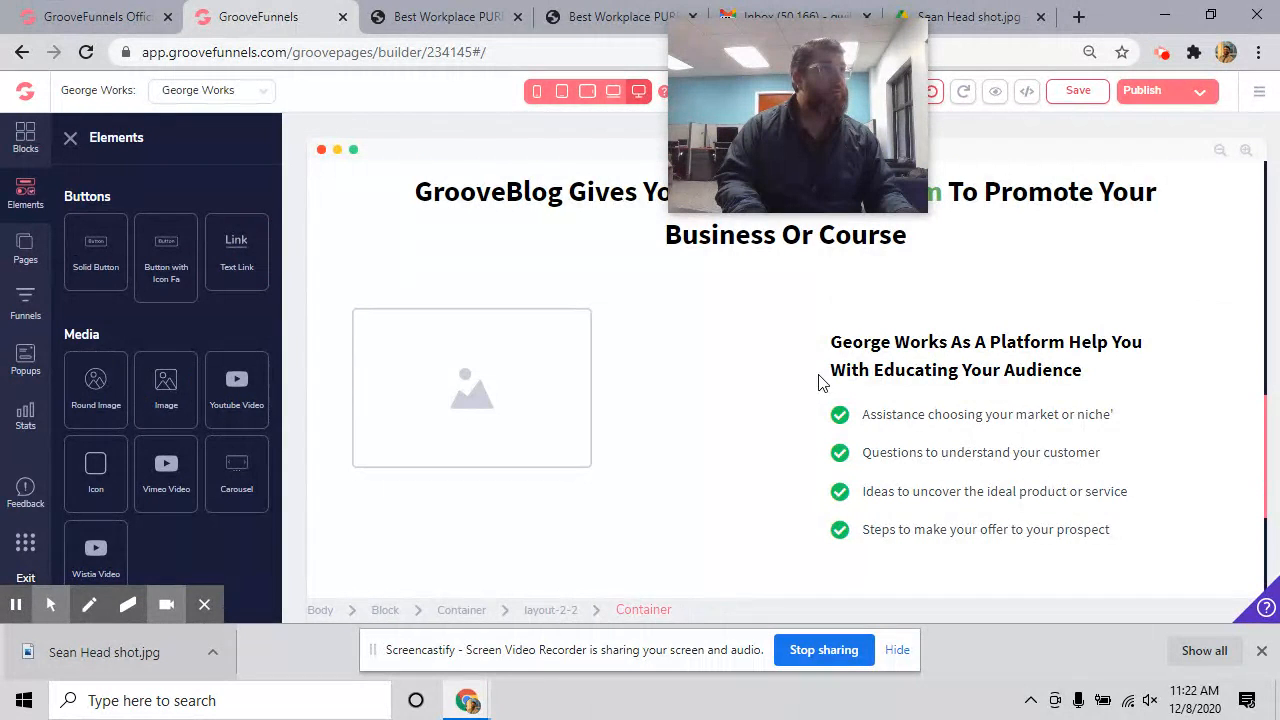
# Step: Set the new image element's picture to the uploaded head shot from the image library and apply the update
pyautogui.click(515, 410)
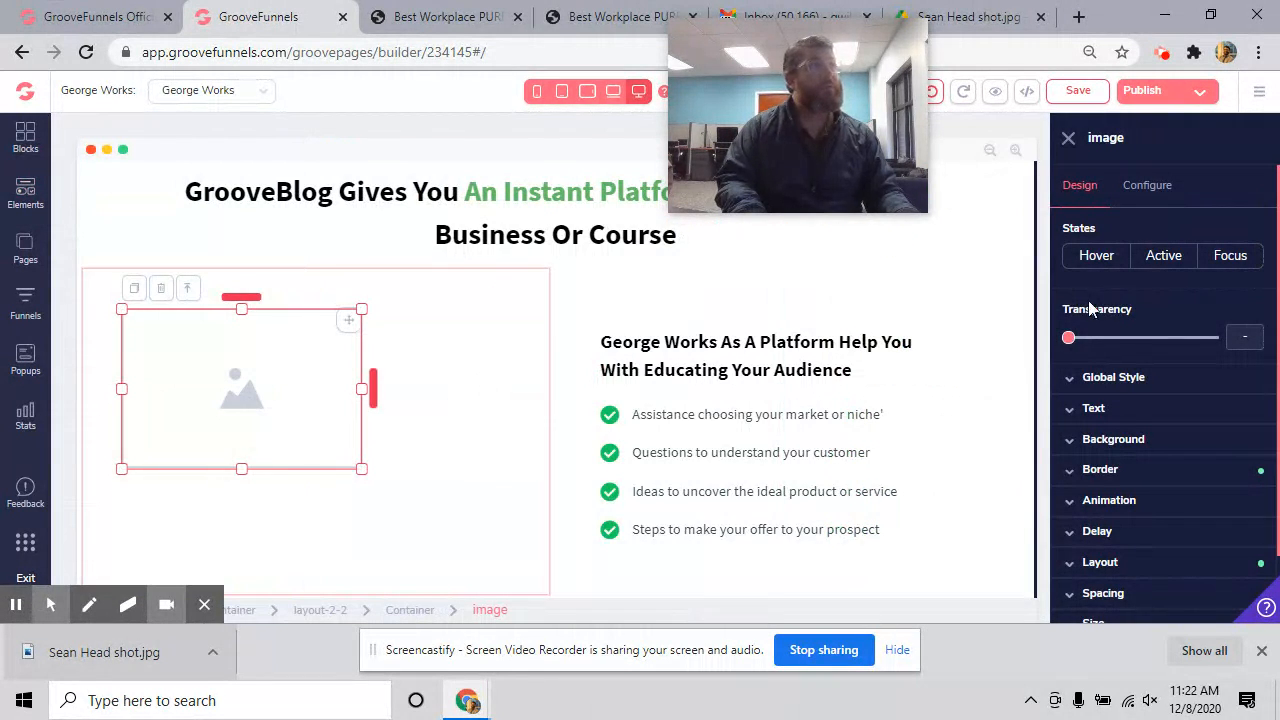
pyautogui.click(1160, 189)
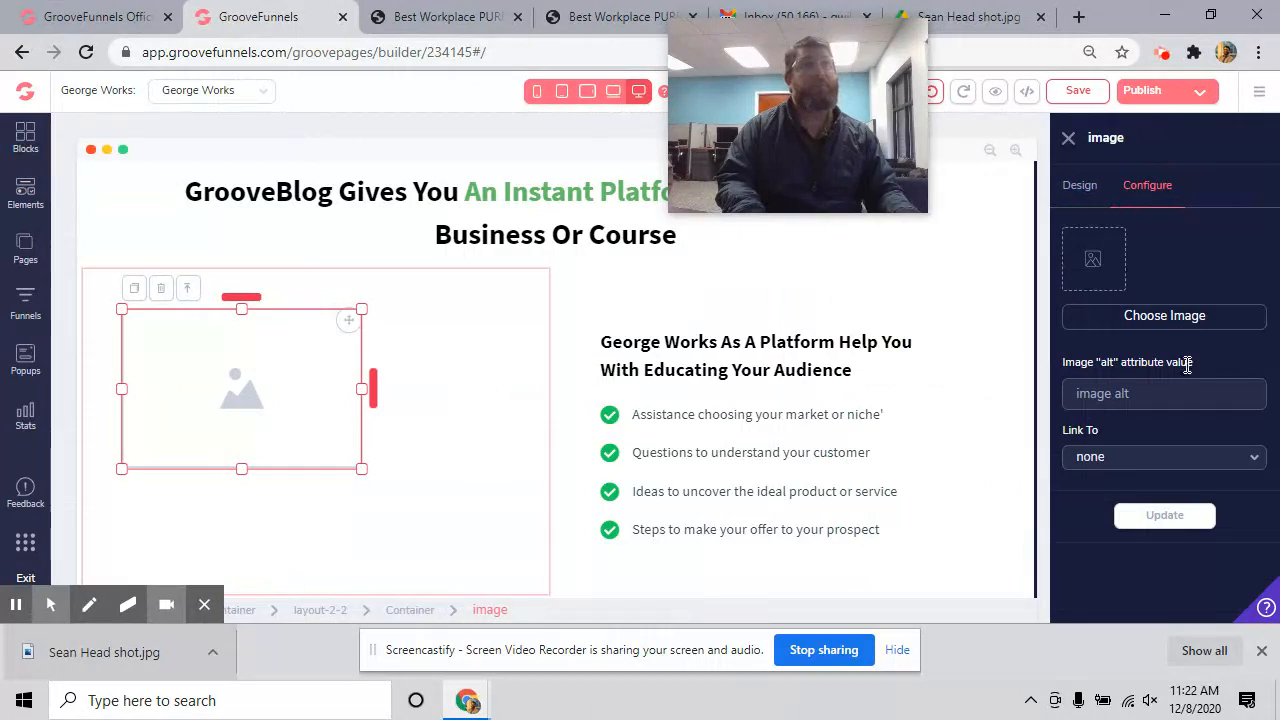
pyautogui.click(1165, 320)
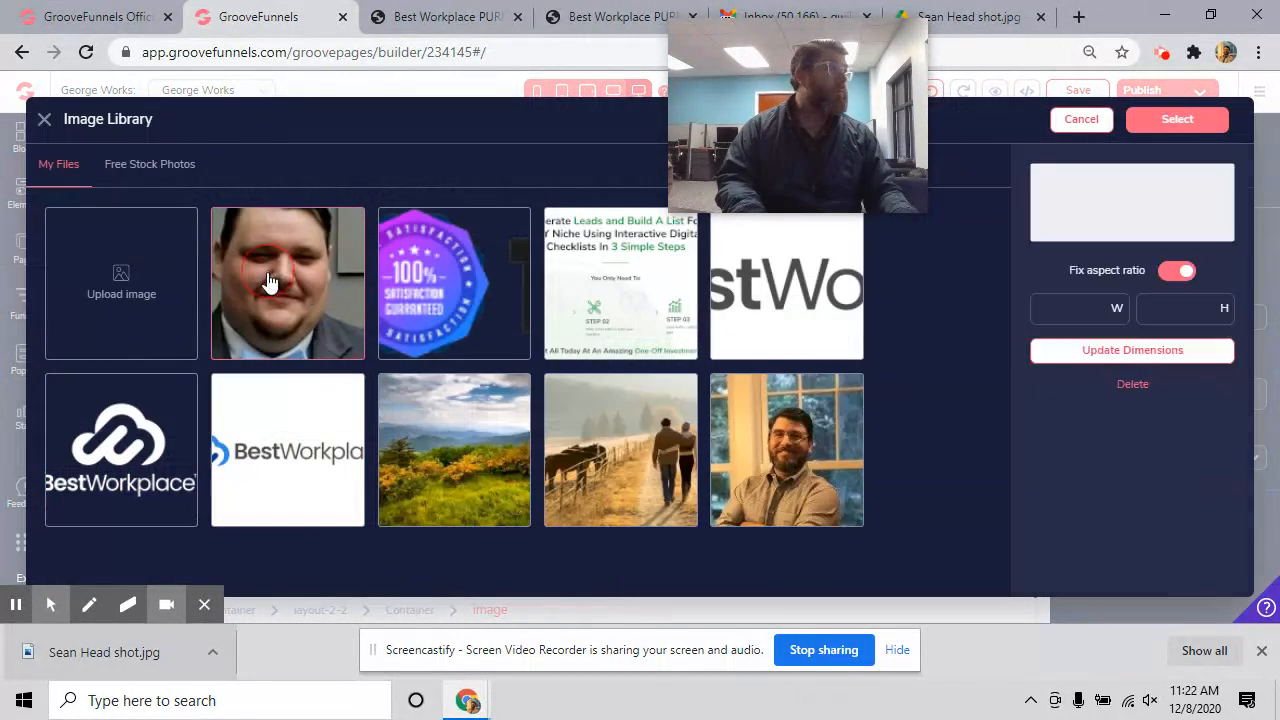
pyautogui.click(268, 283)
pyautogui.click(1184, 121)
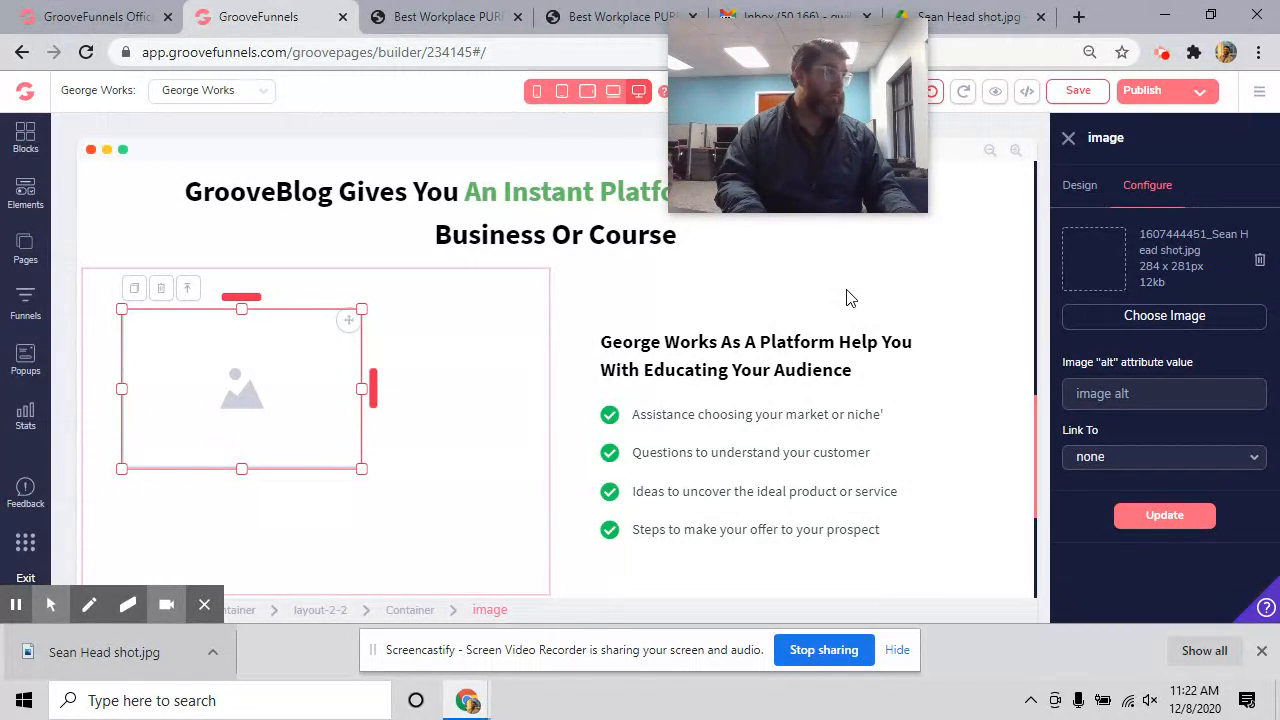
pyautogui.click(1171, 528)
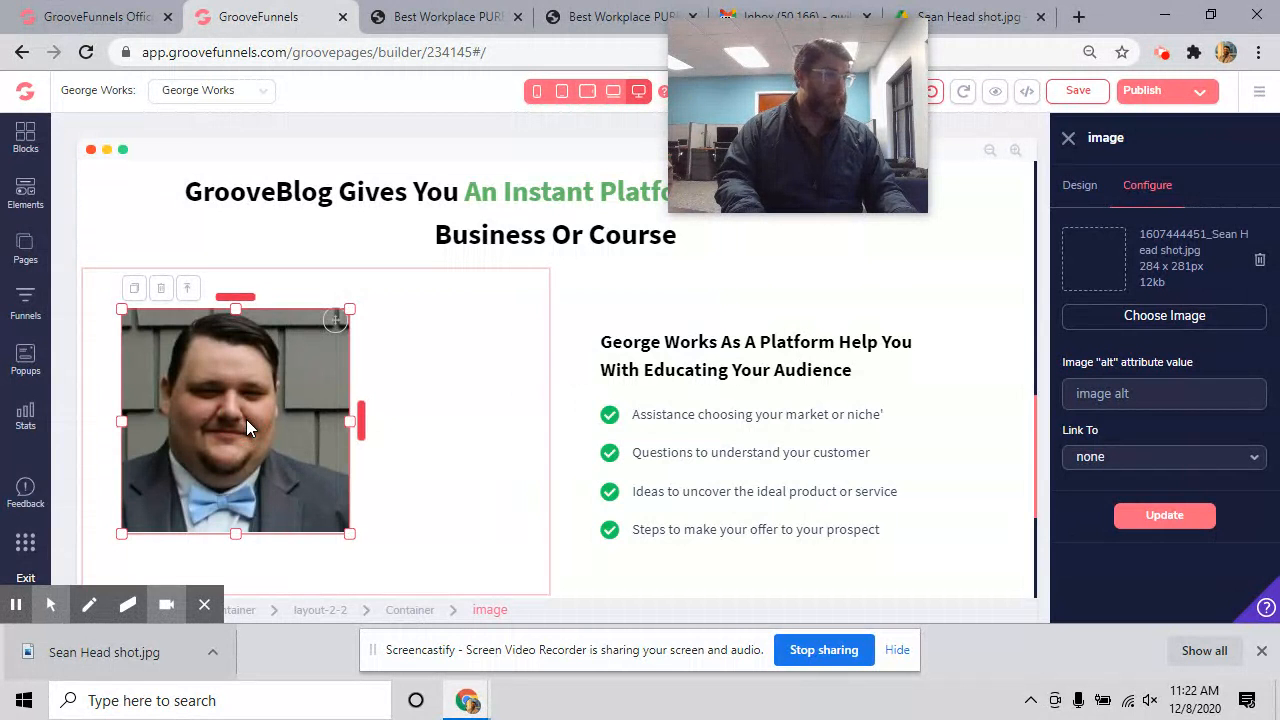
# Step: Enlarge the head shot within its container and set its left and right margins to 5rem
pyautogui.moveTo(349, 533); pyautogui.dragTo(620, 598)
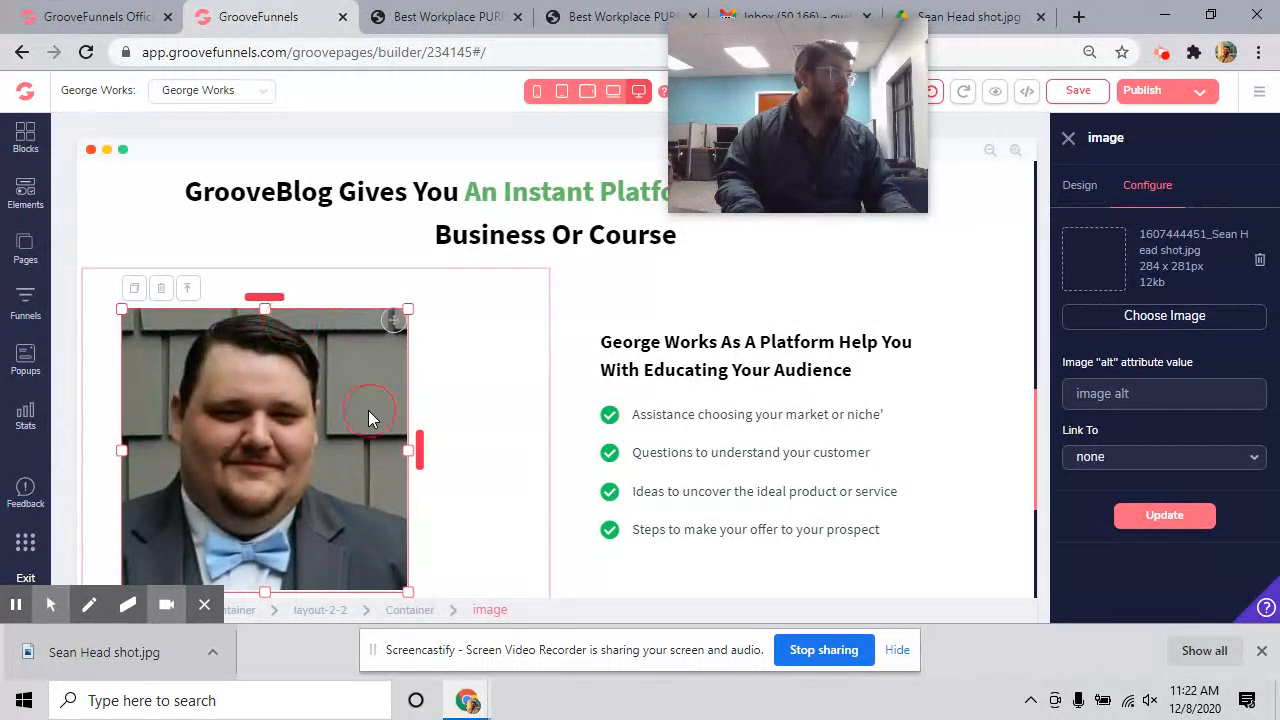
pyautogui.moveTo(395, 320); pyautogui.dragTo(534, 323)
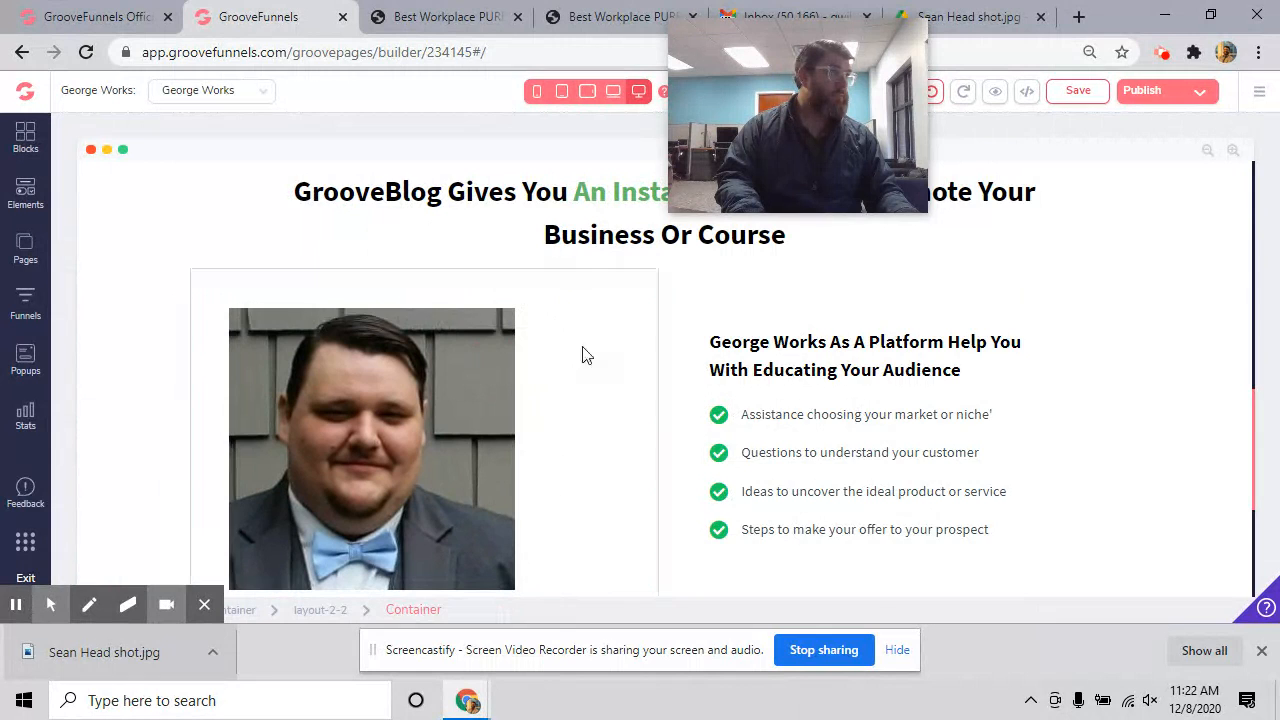
pyautogui.click(395, 396)
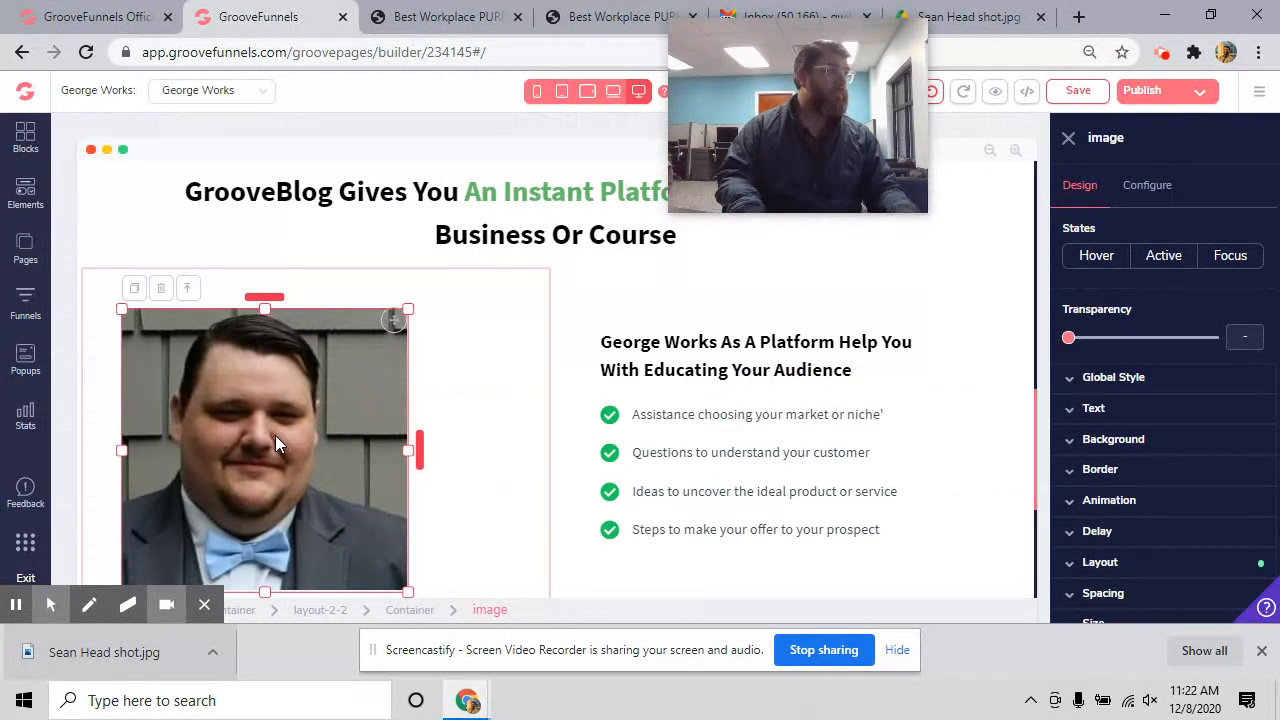
pyautogui.scroll(-1, 1163, 456)
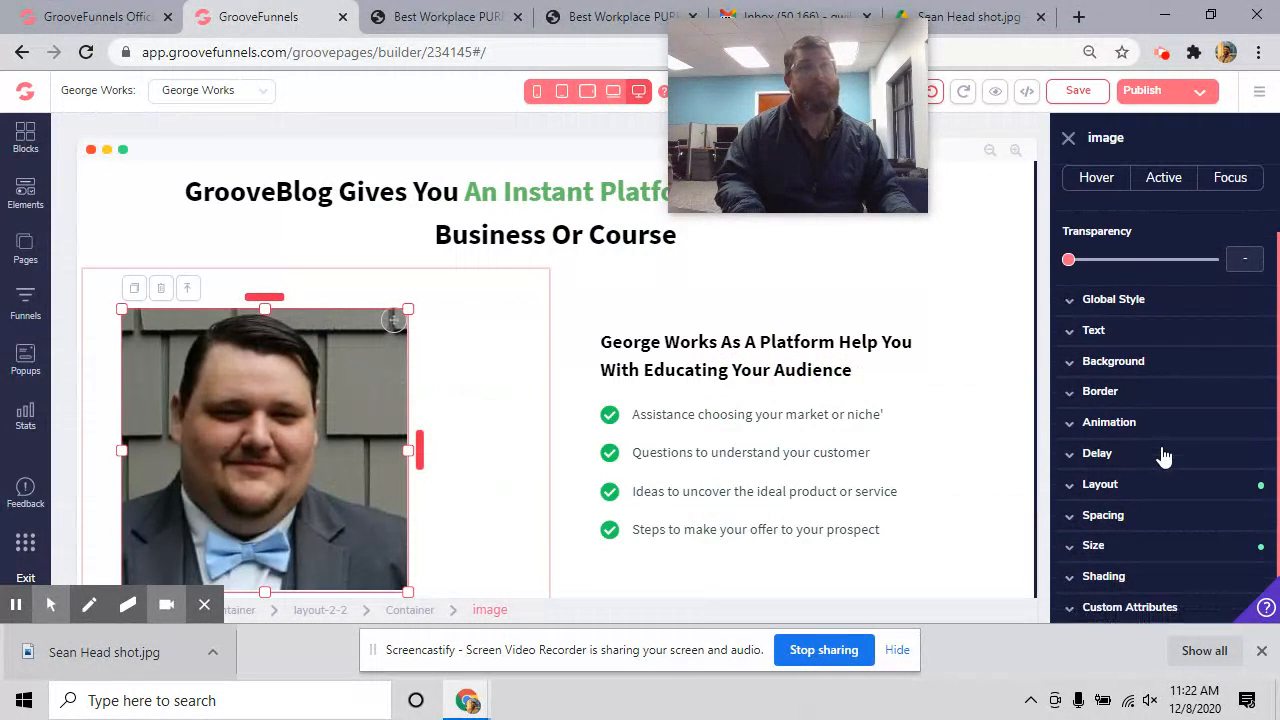
pyautogui.click(1134, 515)
pyautogui.scroll(-2, 1168, 460)
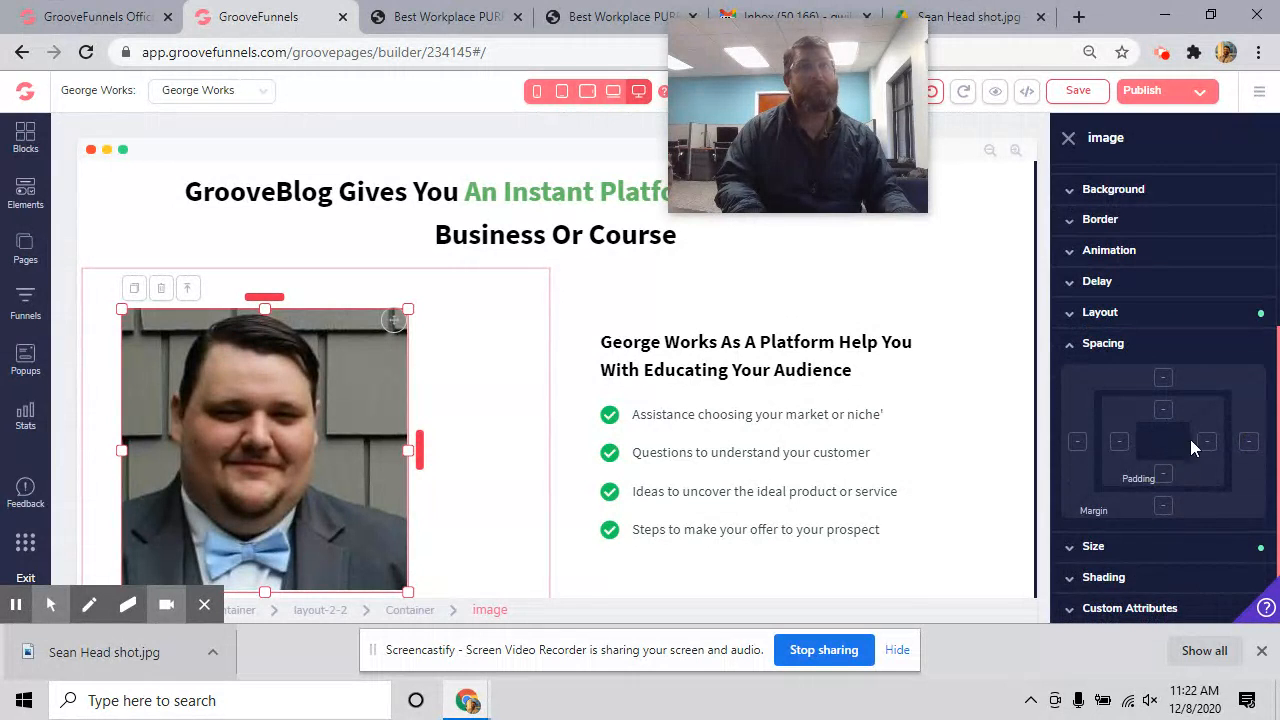
pyautogui.click(1250, 443)
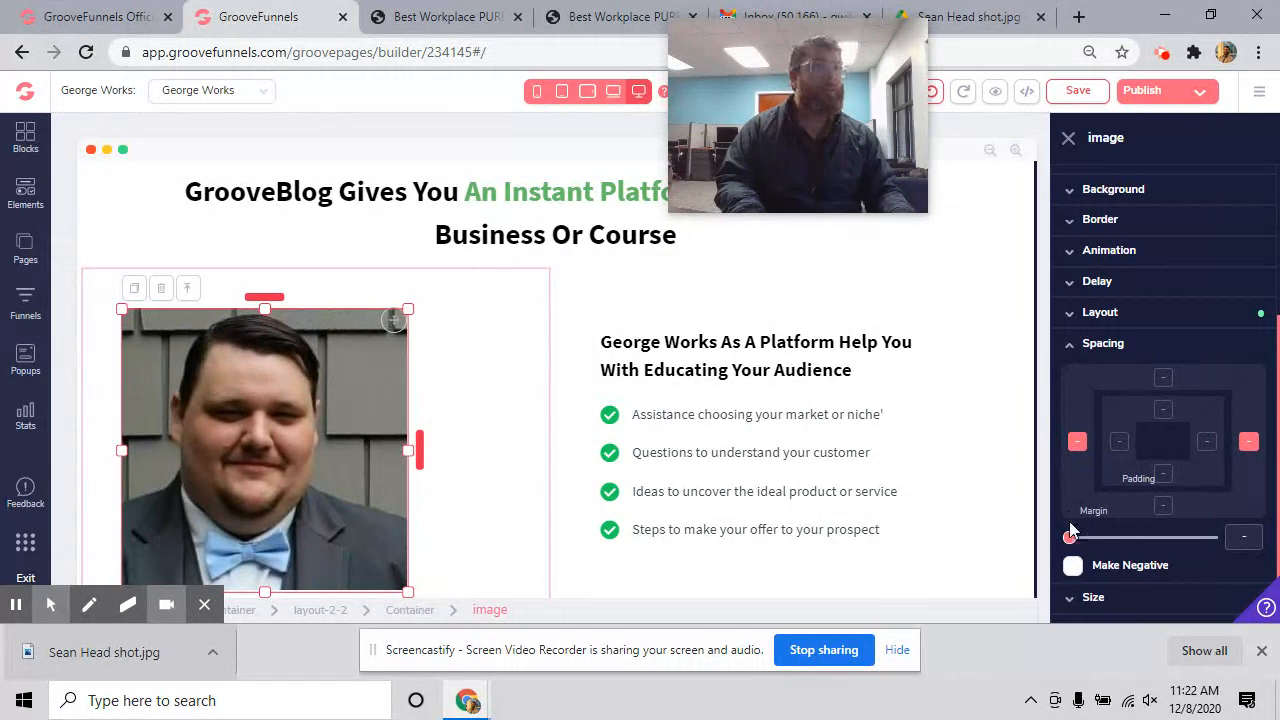
pyautogui.moveTo(1070, 545); pyautogui.dragTo(1177, 535)
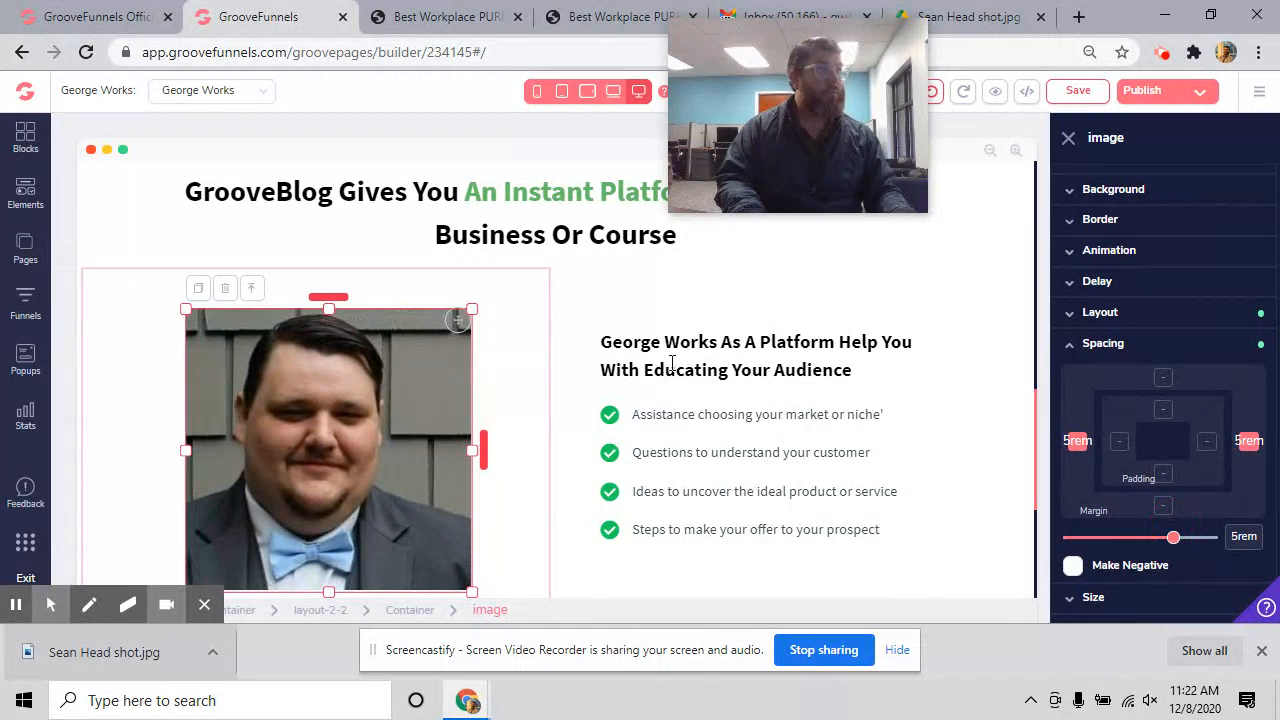
# Step: Replace the opening word of the "Works As A Platform" heading with the pictured person's first name
pyautogui.click(630, 345)
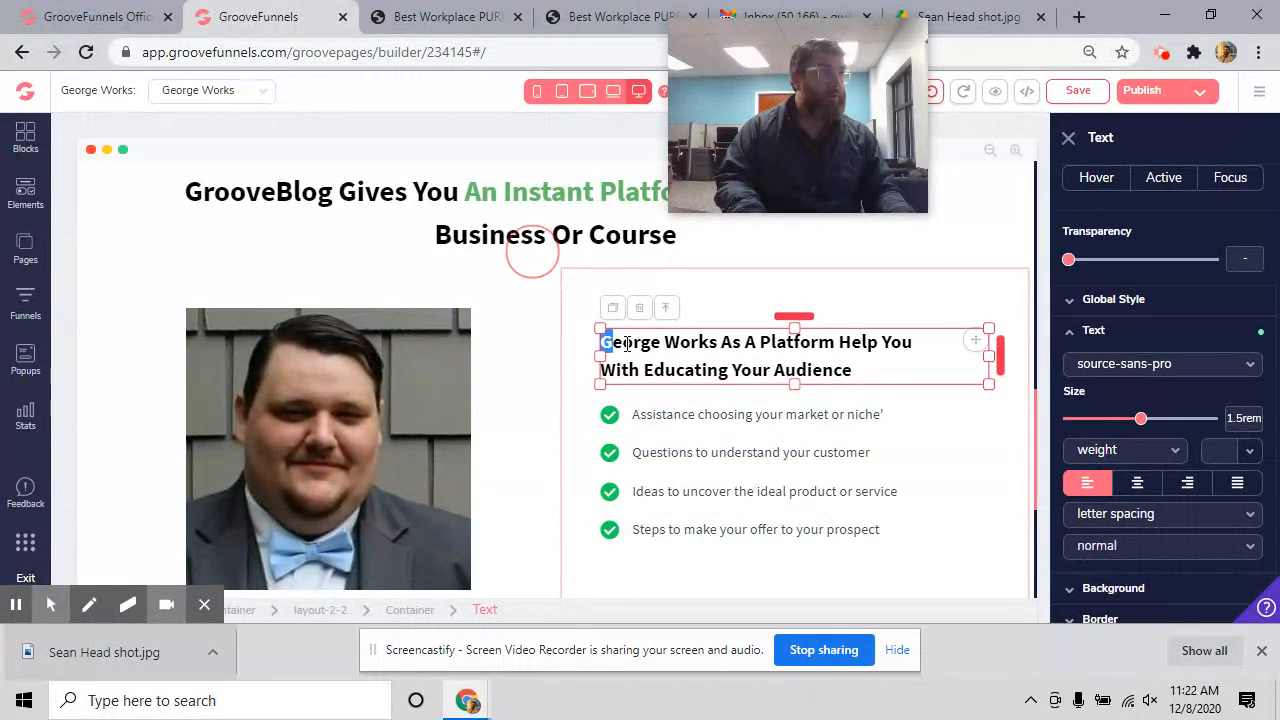
pyautogui.moveTo(602, 341); pyautogui.dragTo(660, 344)
pyautogui.write('Sean')
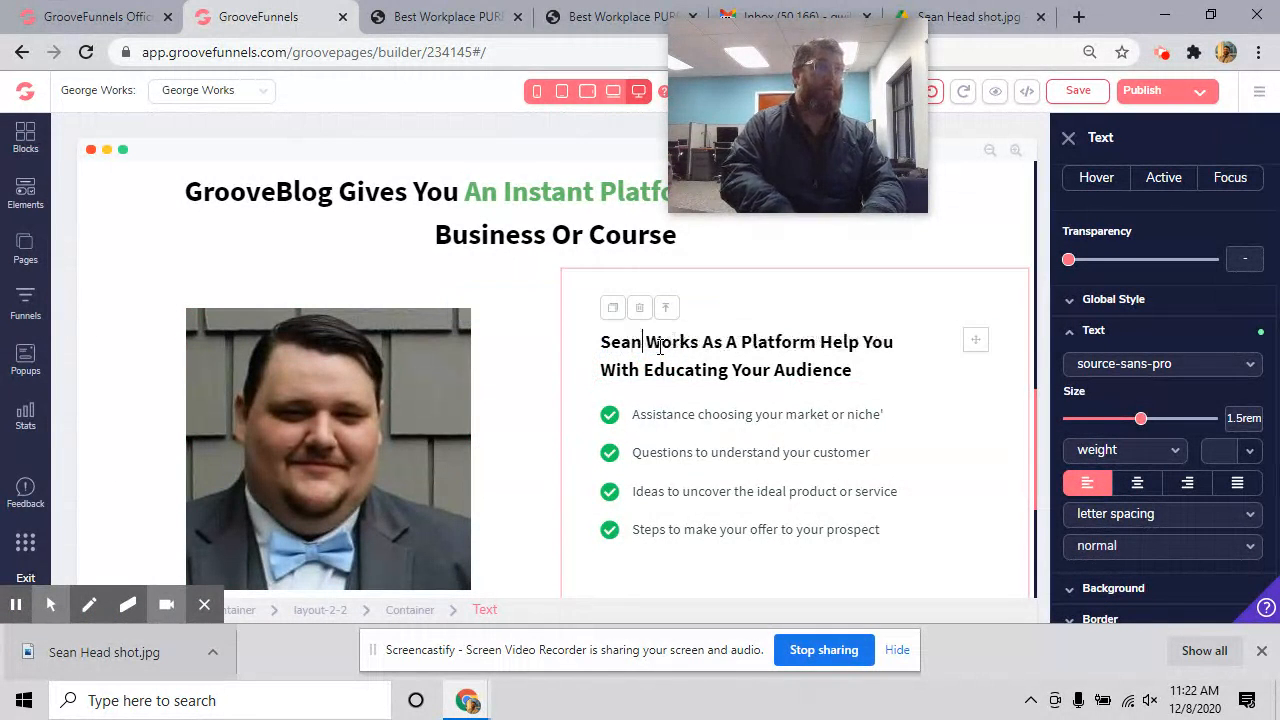
pyautogui.click(518, 290)
# Step: Check the edited page from footer to header and save it
pyautogui.scroll(-2, 435, 408)
pyautogui.scroll(-1, 437, 400)
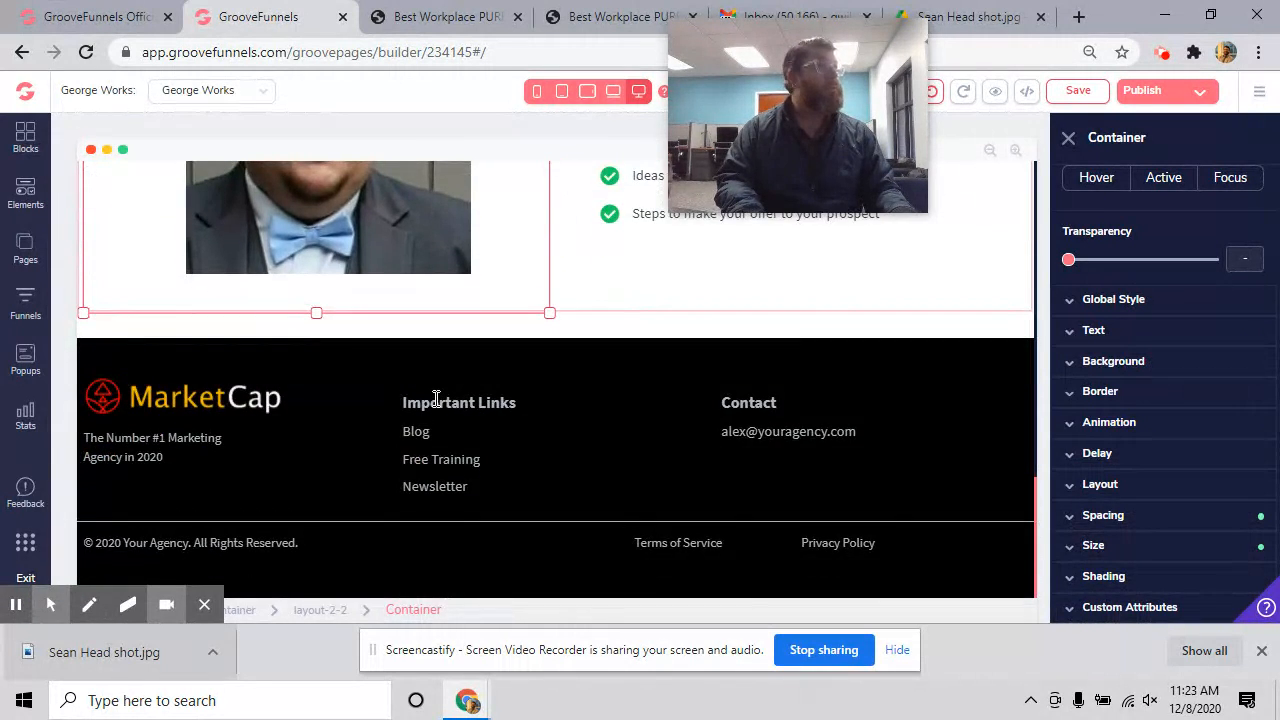
pyautogui.scroll(7, 437, 395)
pyautogui.scroll(4, 437, 390)
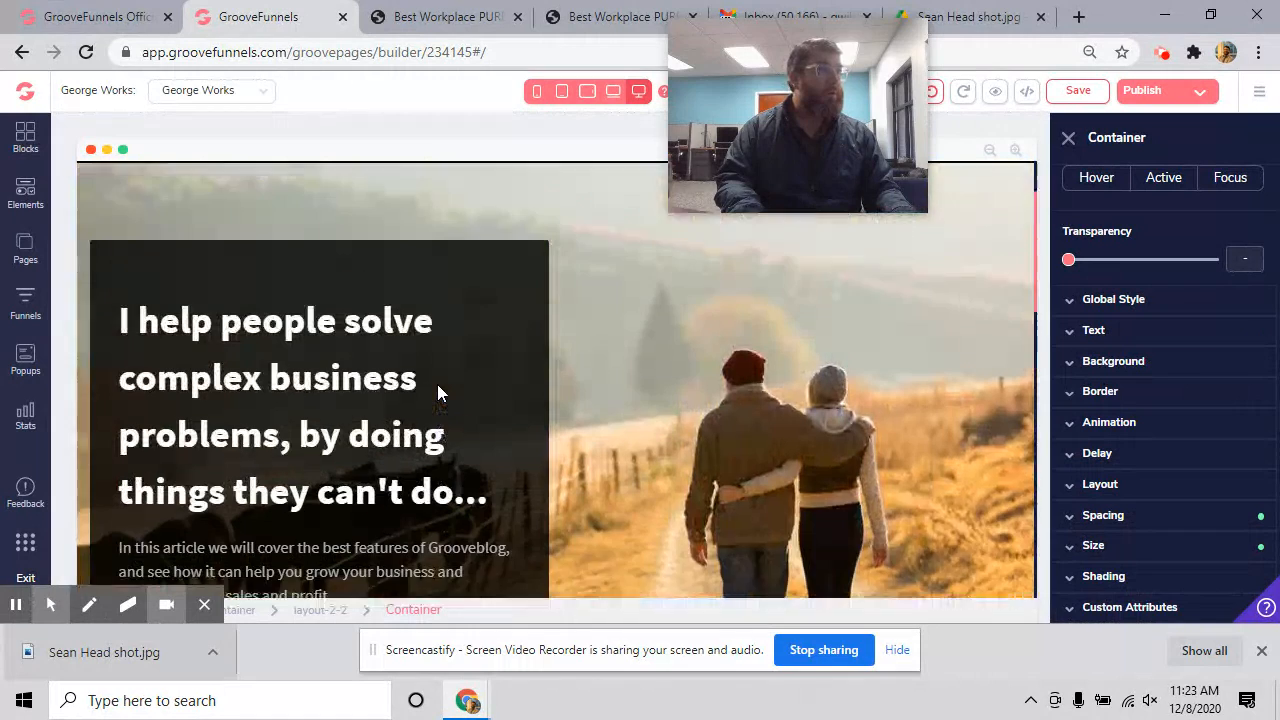
pyautogui.moveTo(781, 106); pyautogui.dragTo(124, 32)
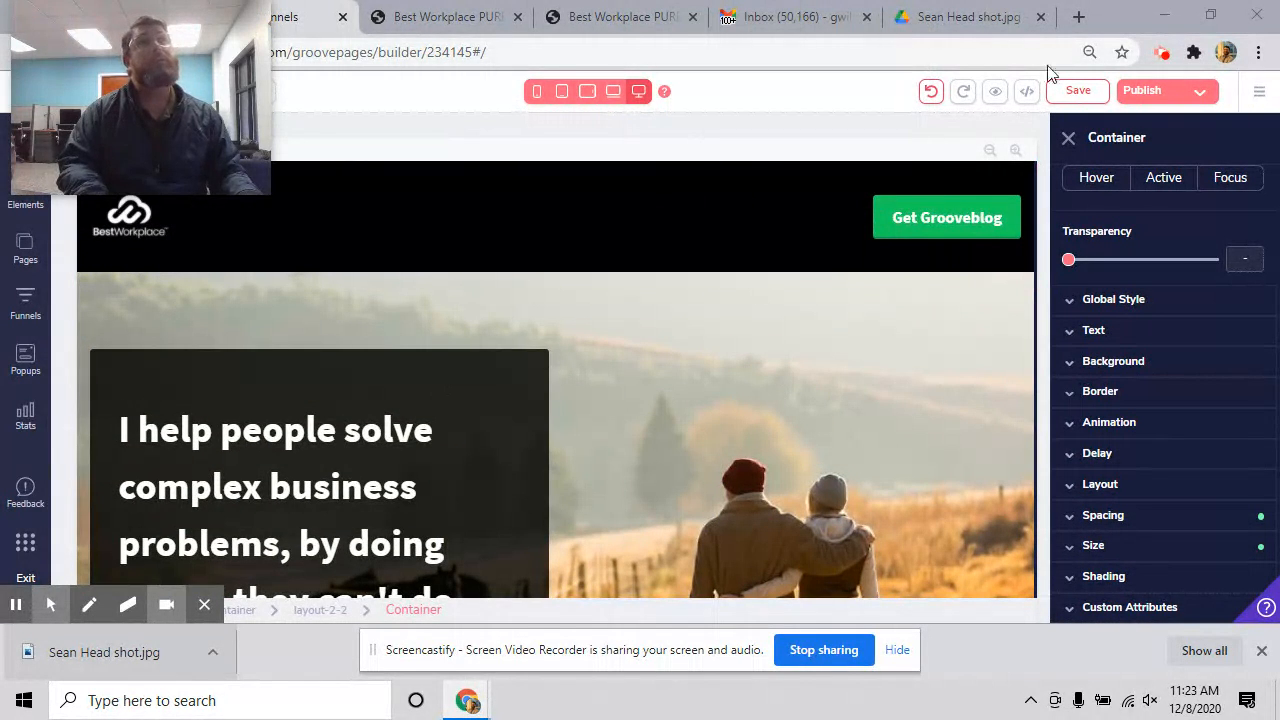
pyautogui.click(1070, 91)
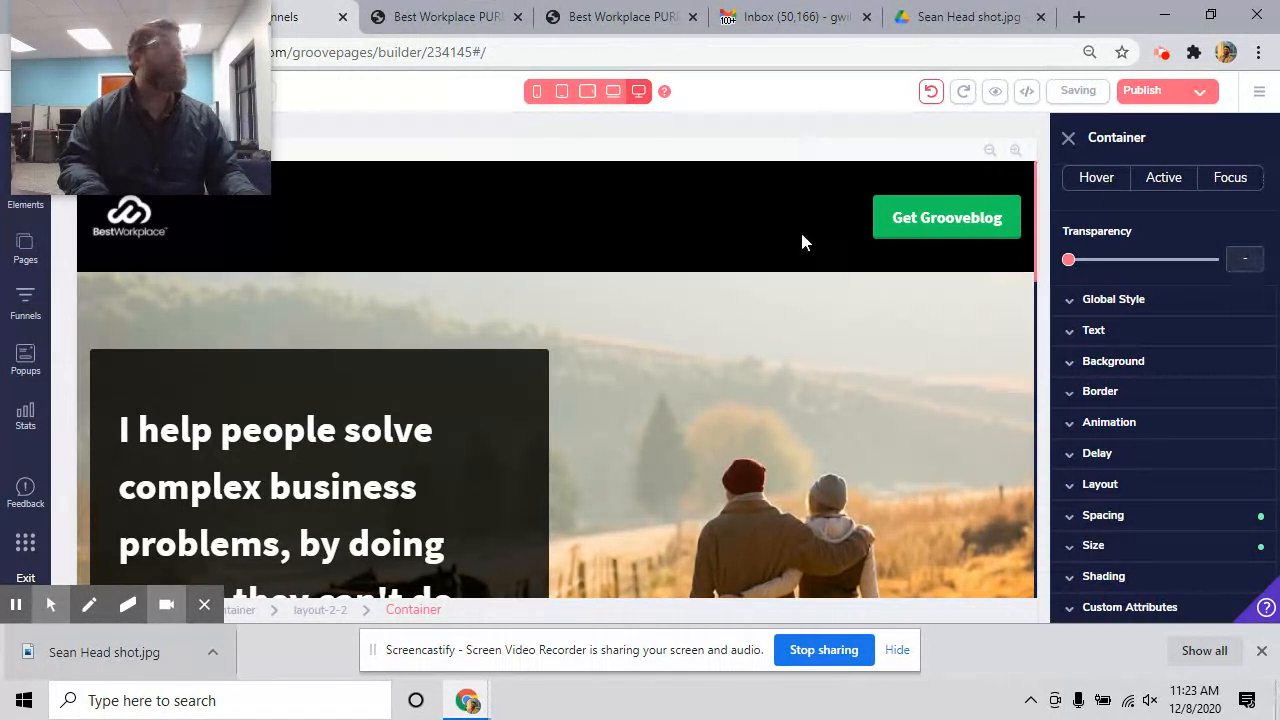
# Step: Delete the Blog link from the footer's Important Links column
pyautogui.scroll(-15, 565, 290)
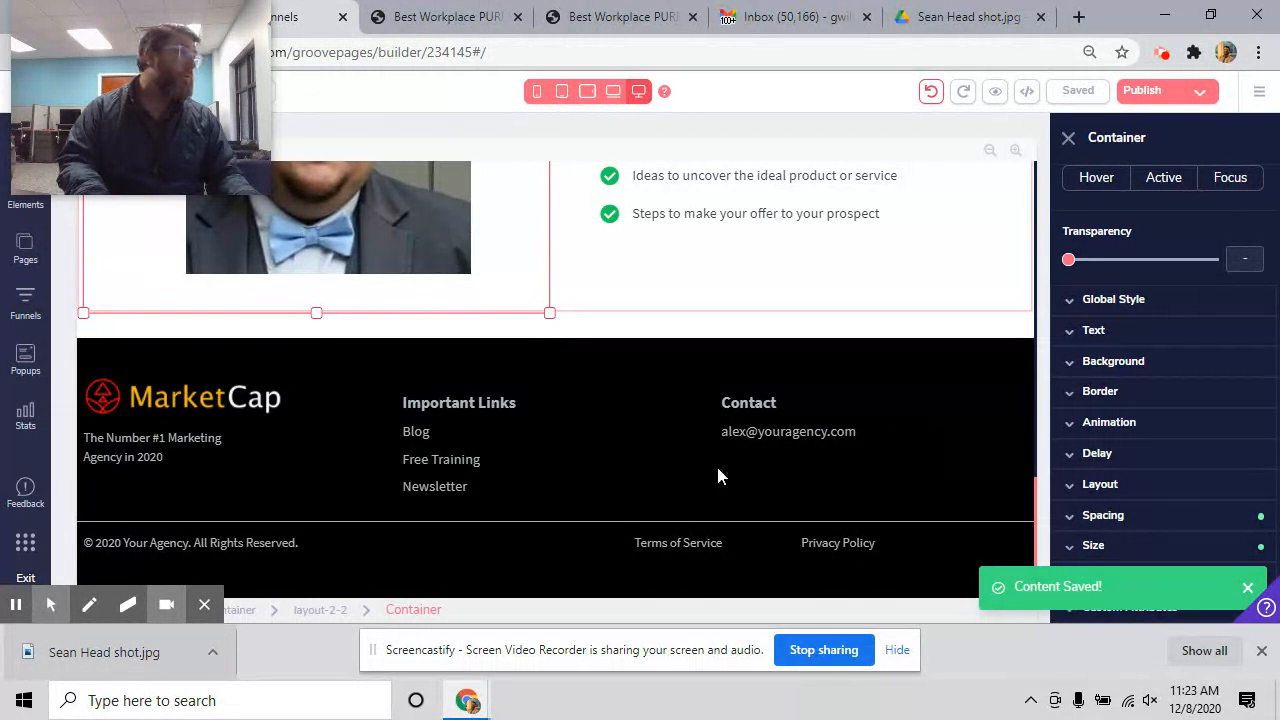
pyautogui.click(420, 434)
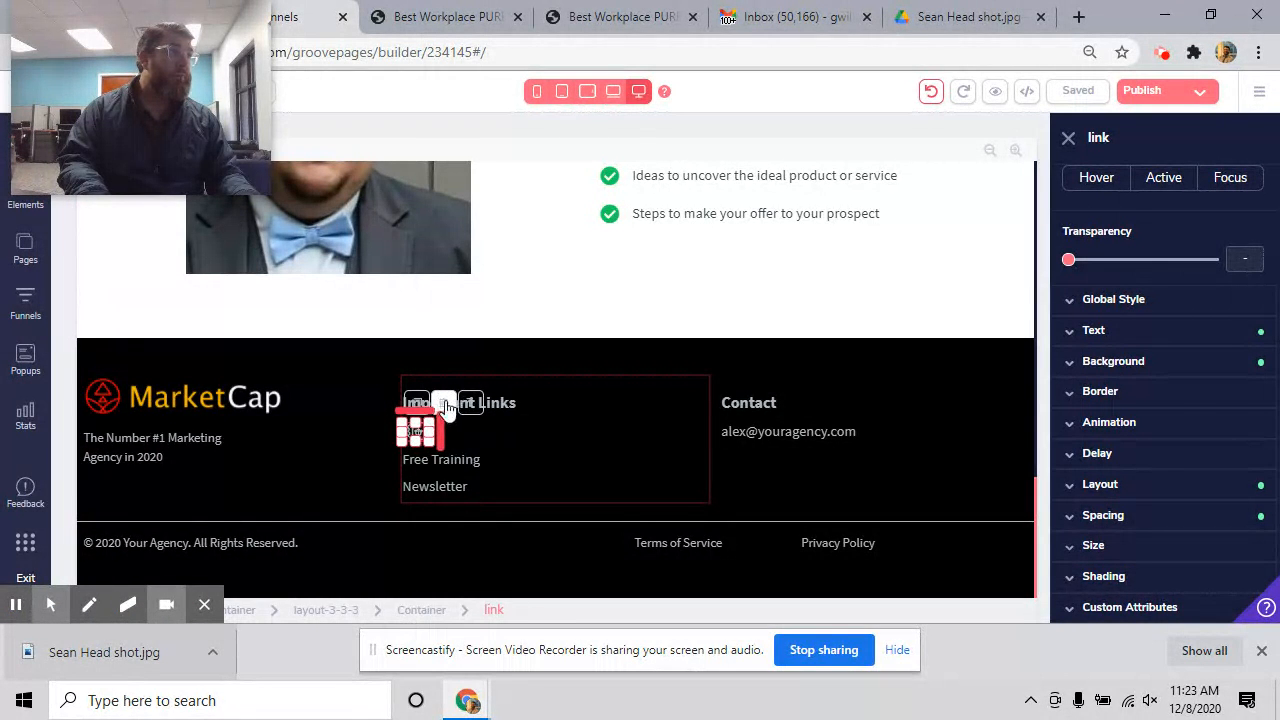
pyautogui.click(445, 404)
pyautogui.click(680, 372)
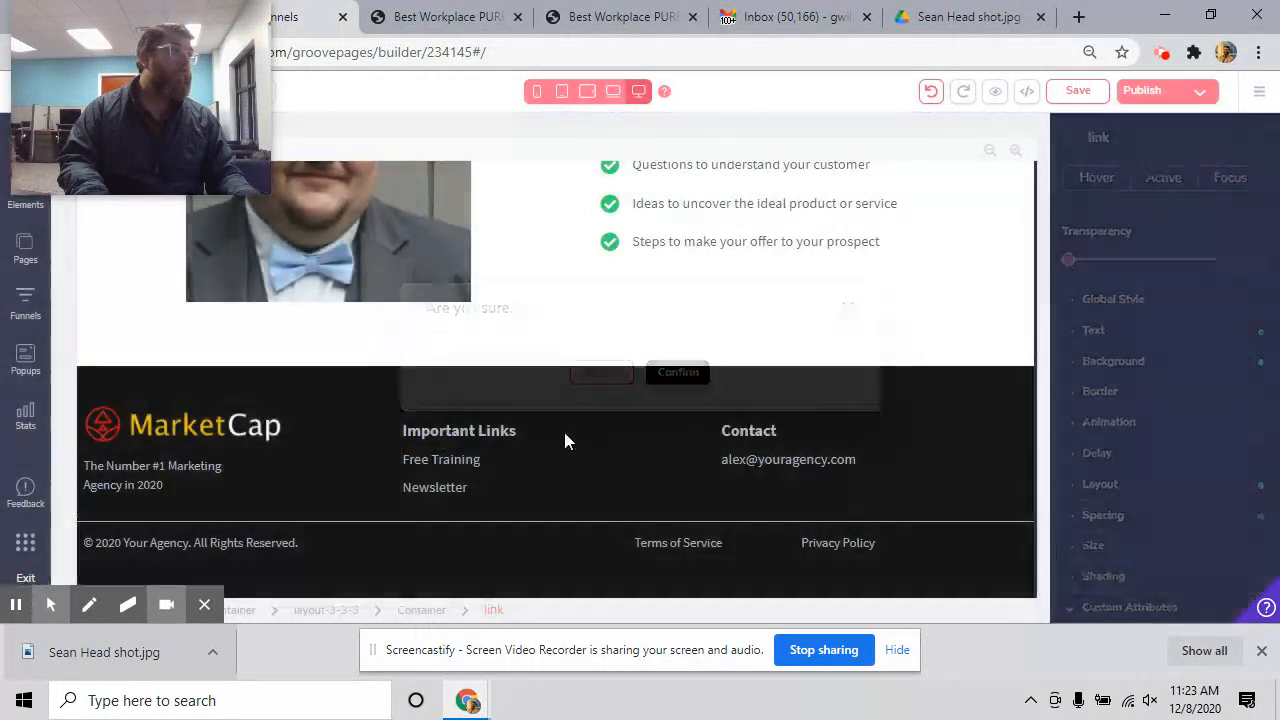
# Step: Delete the Free Training and Newsletter links from the footer's Important Links column and save the page
pyautogui.click(548, 459)
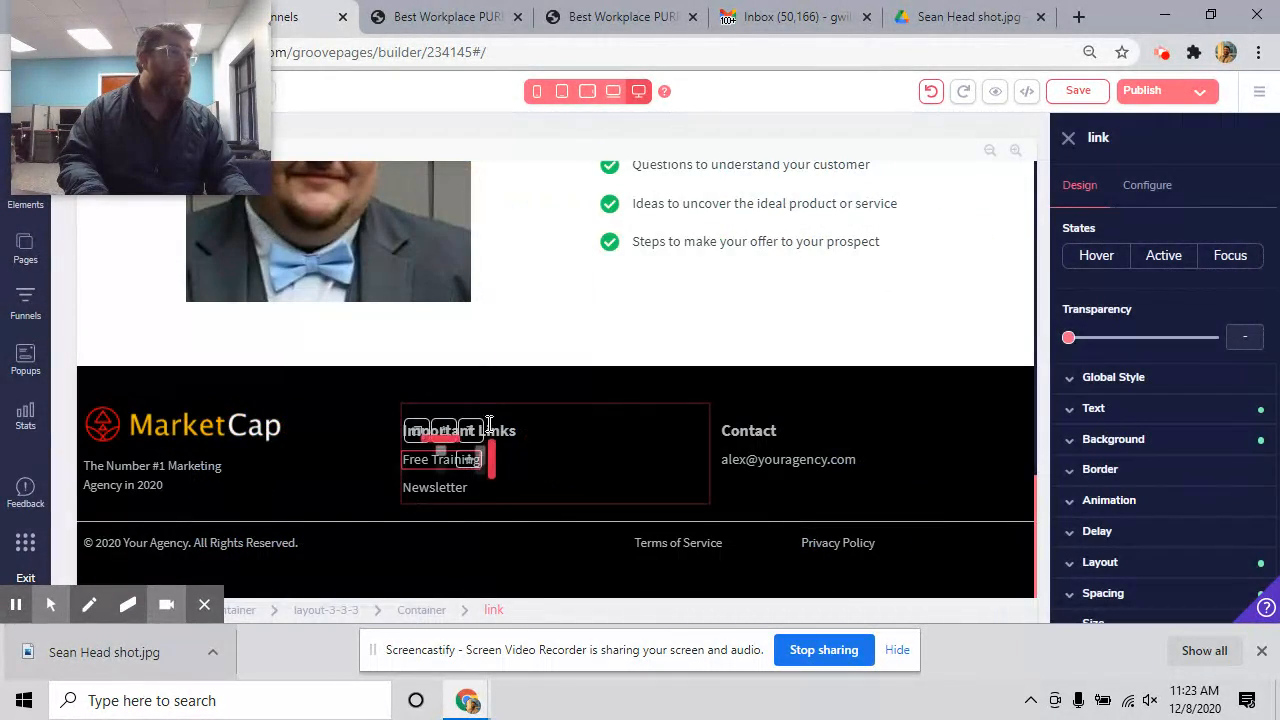
pyautogui.click(445, 428)
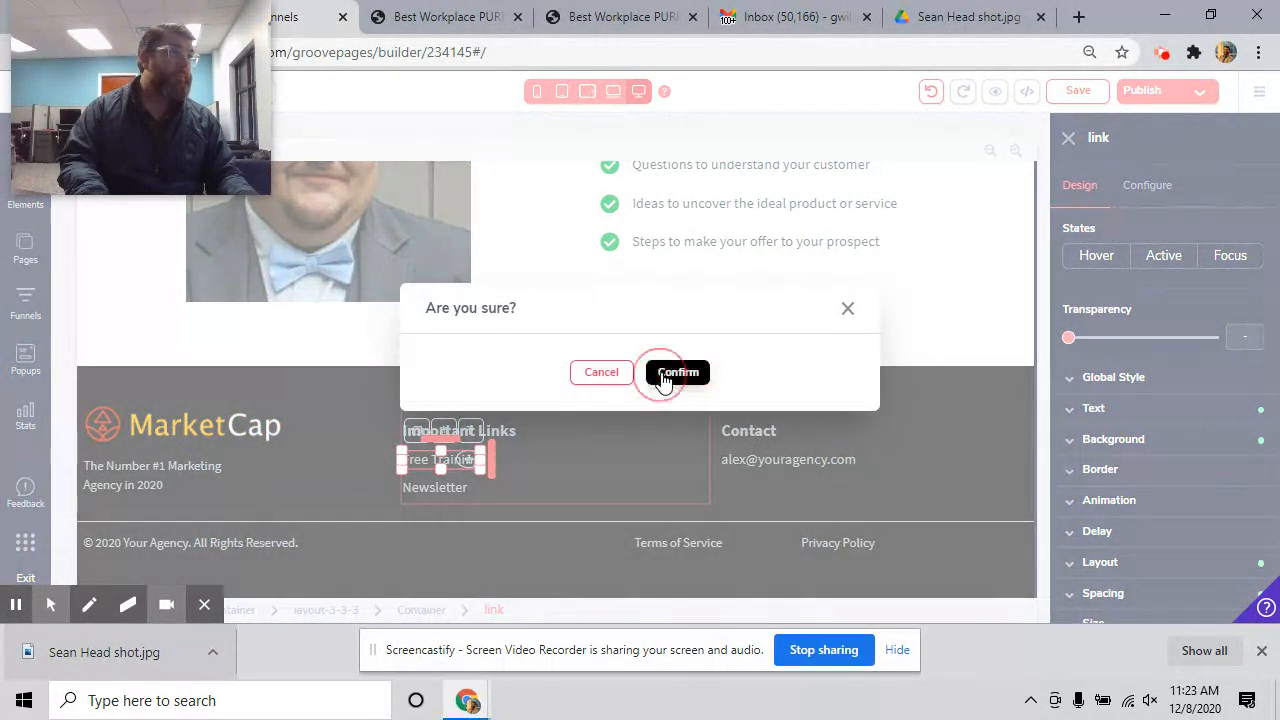
pyautogui.click(662, 376)
pyautogui.click(443, 476)
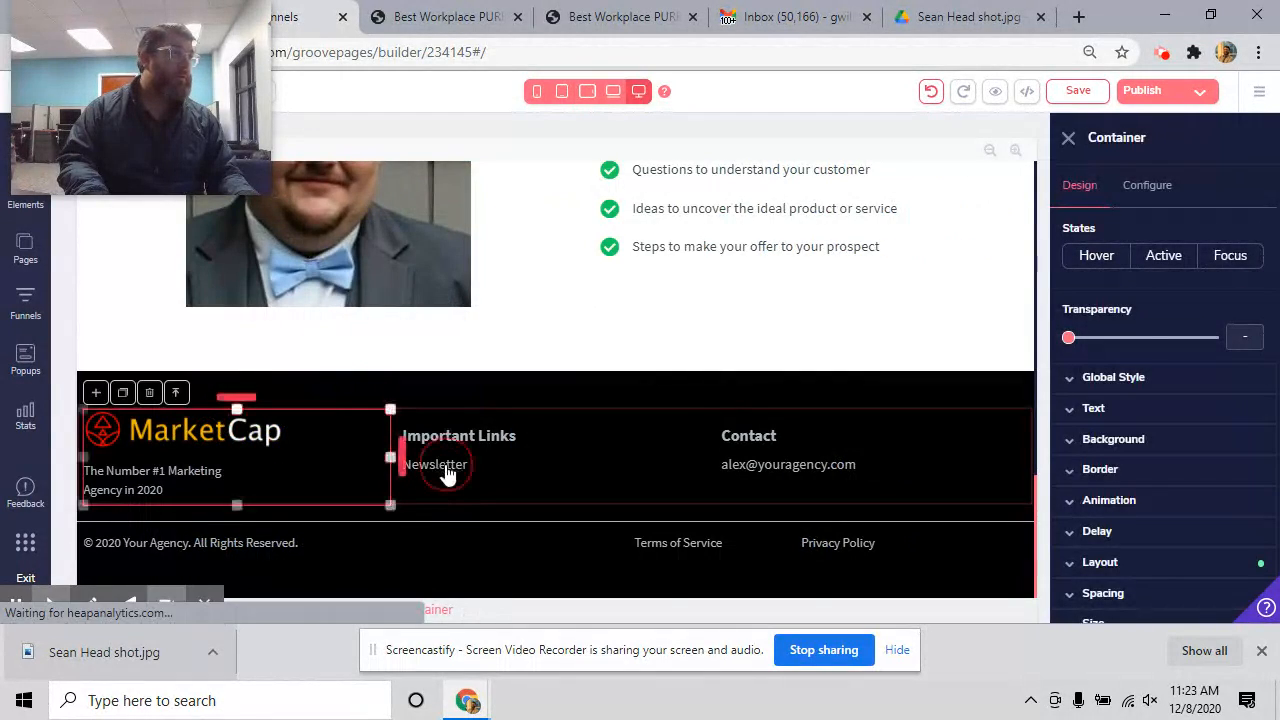
pyautogui.click(443, 467)
pyautogui.click(468, 440)
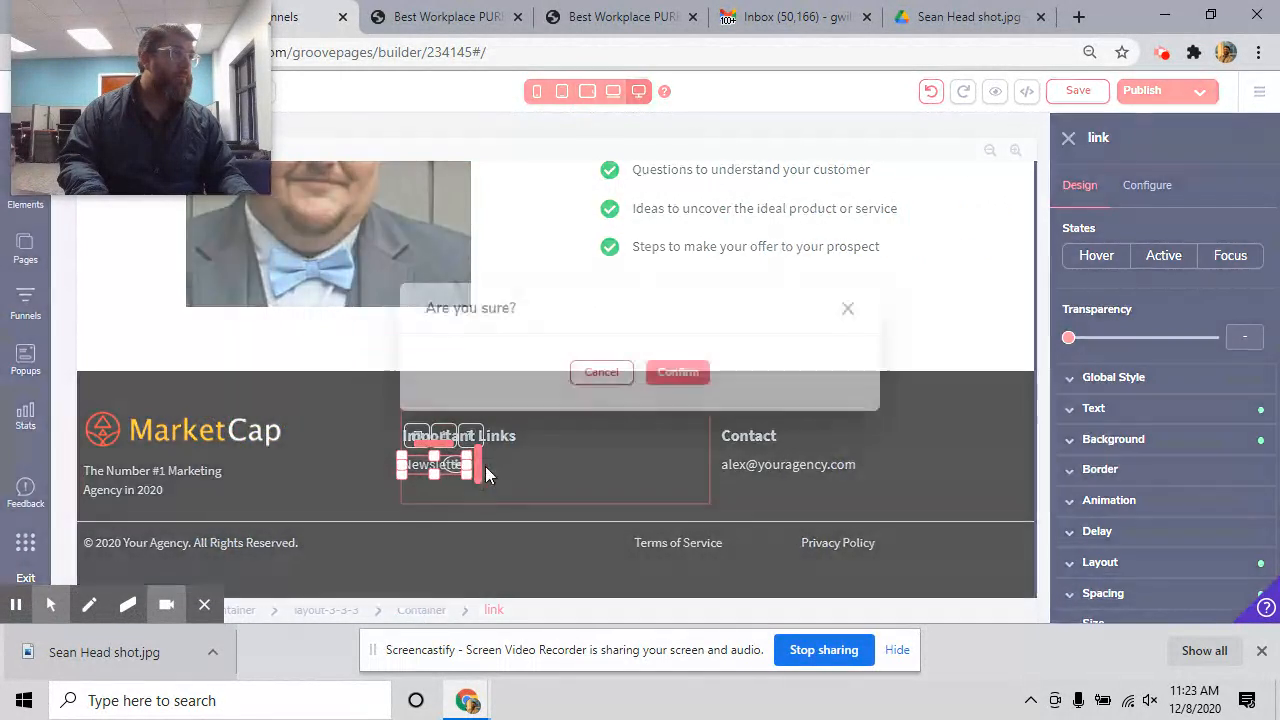
pyautogui.click(680, 373)
pyautogui.click(855, 468)
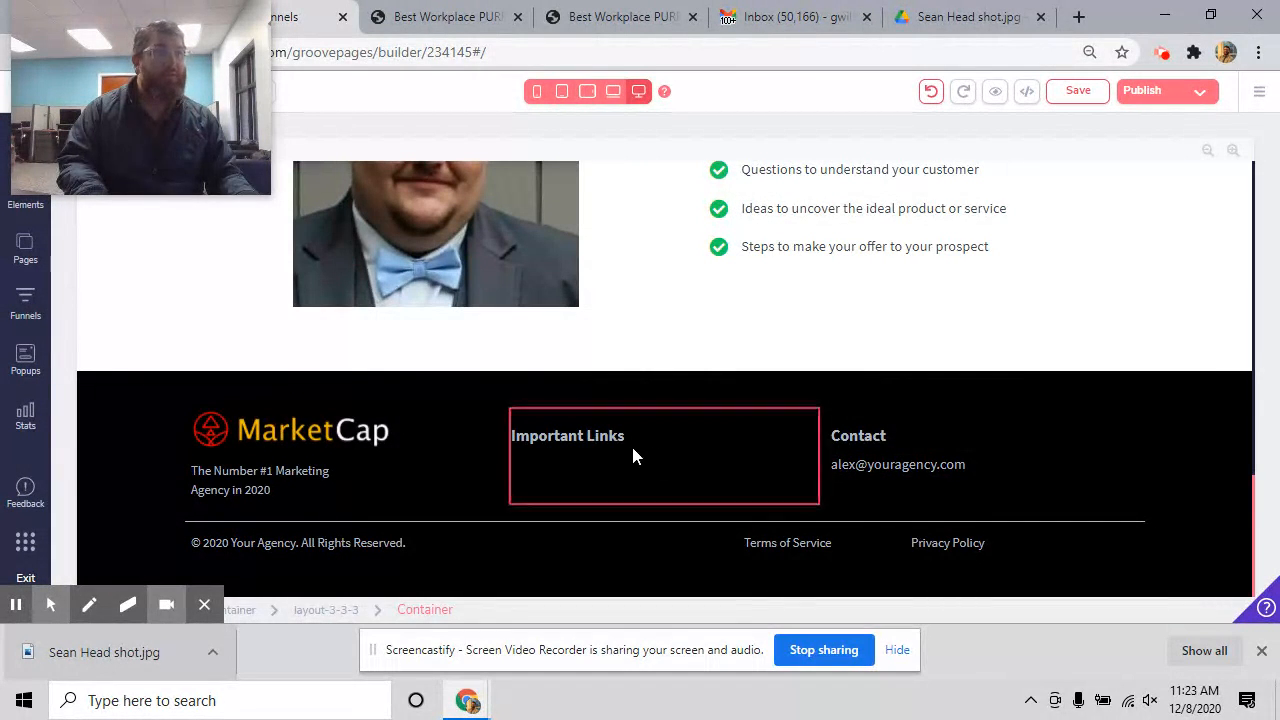
pyautogui.scroll(15, 658, 470)
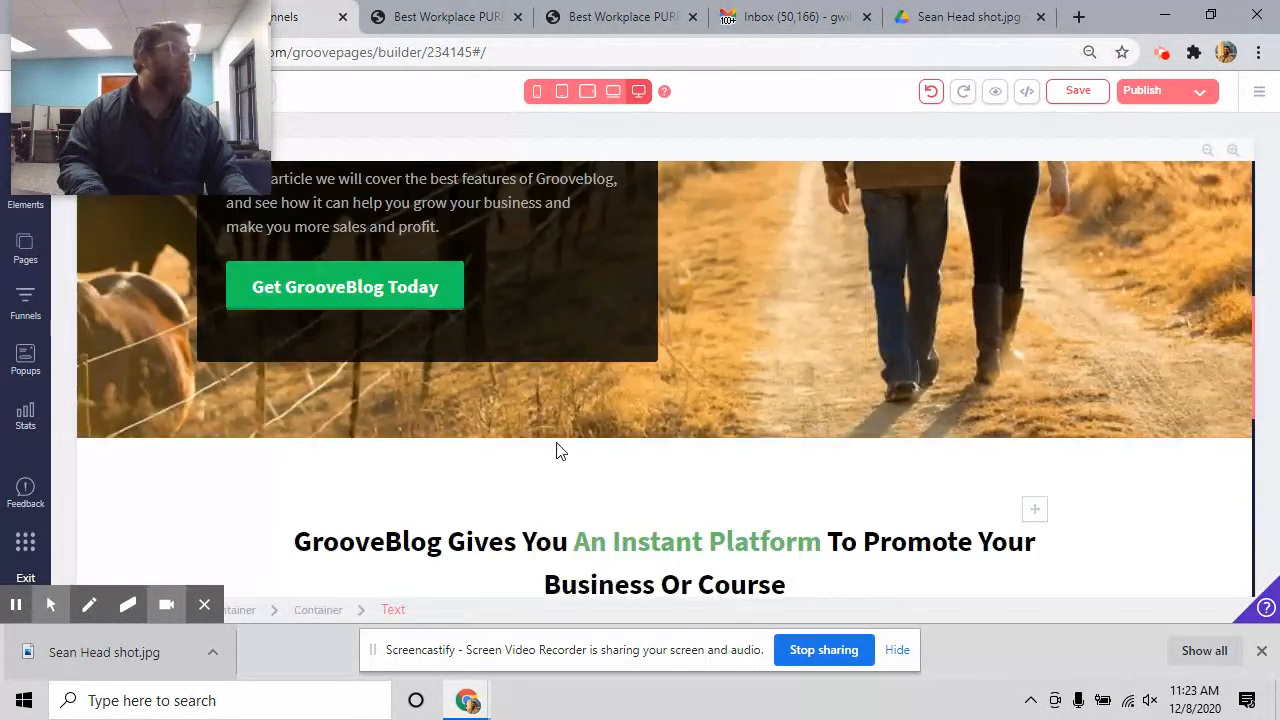
pyautogui.click(1080, 96)
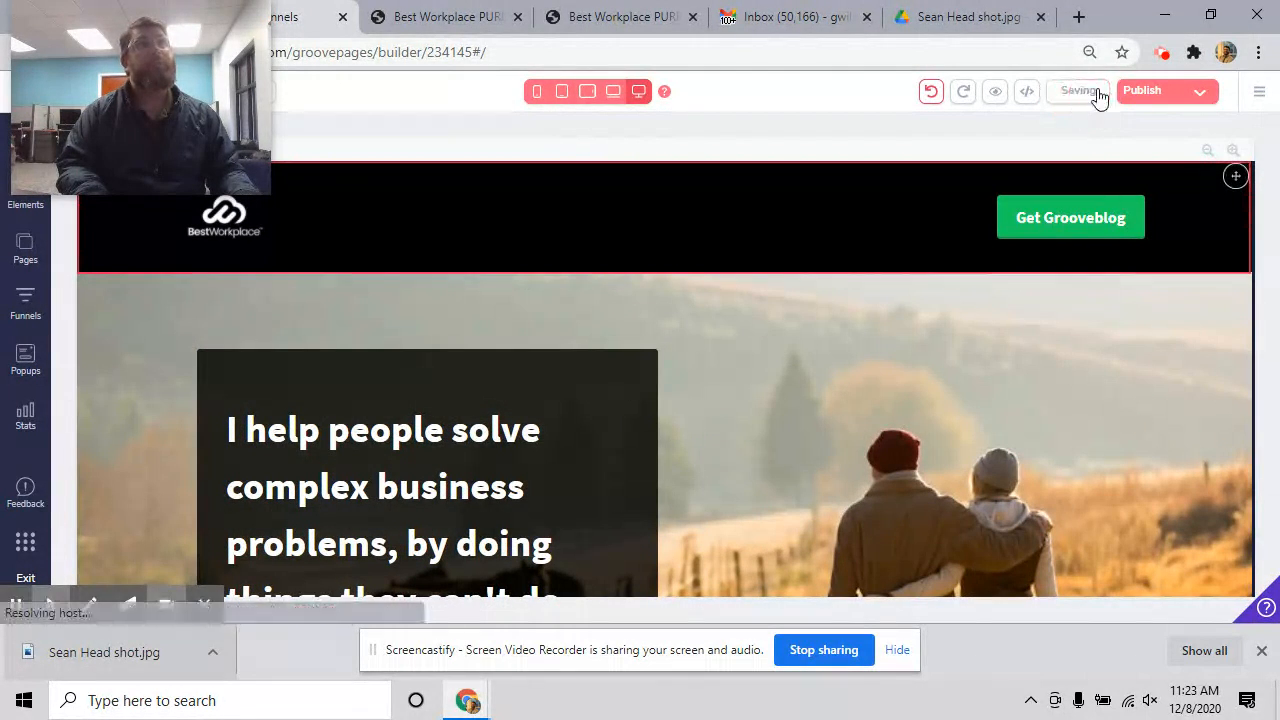
# Step: Try to publish the page with GroovePages hosting under the name "seanworks"
pyautogui.click(1205, 95)
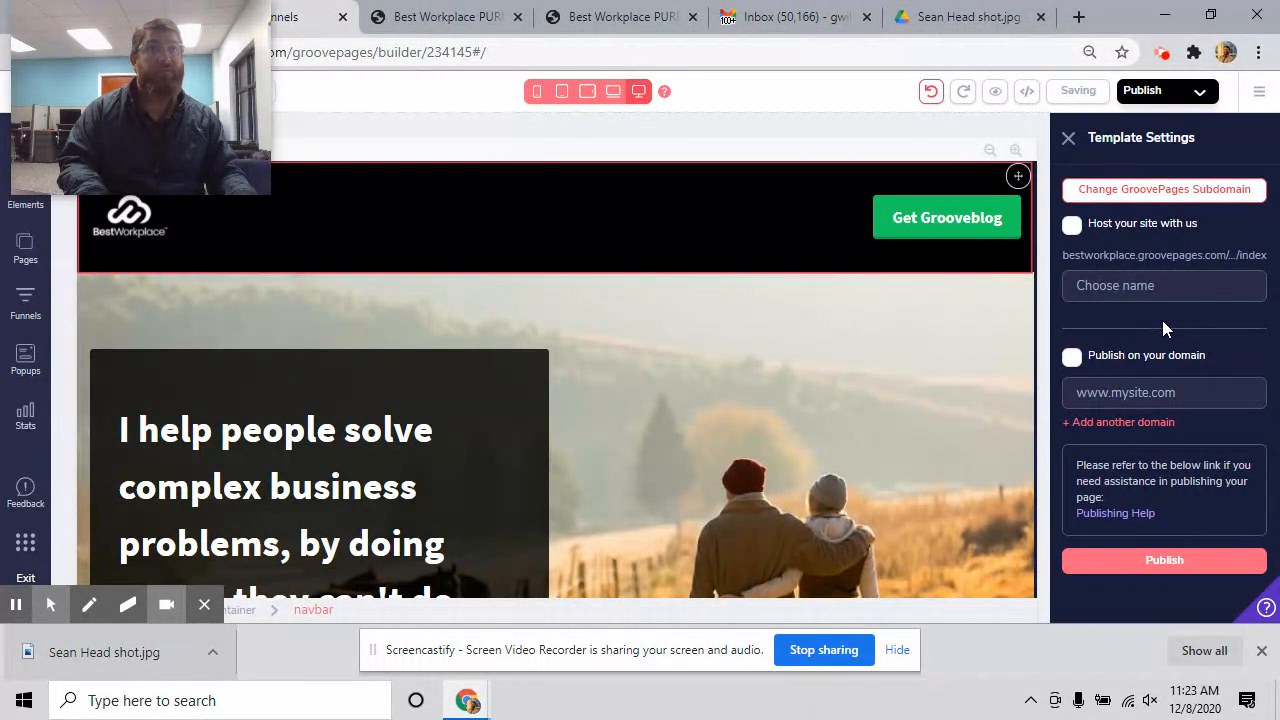
pyautogui.click(1075, 228)
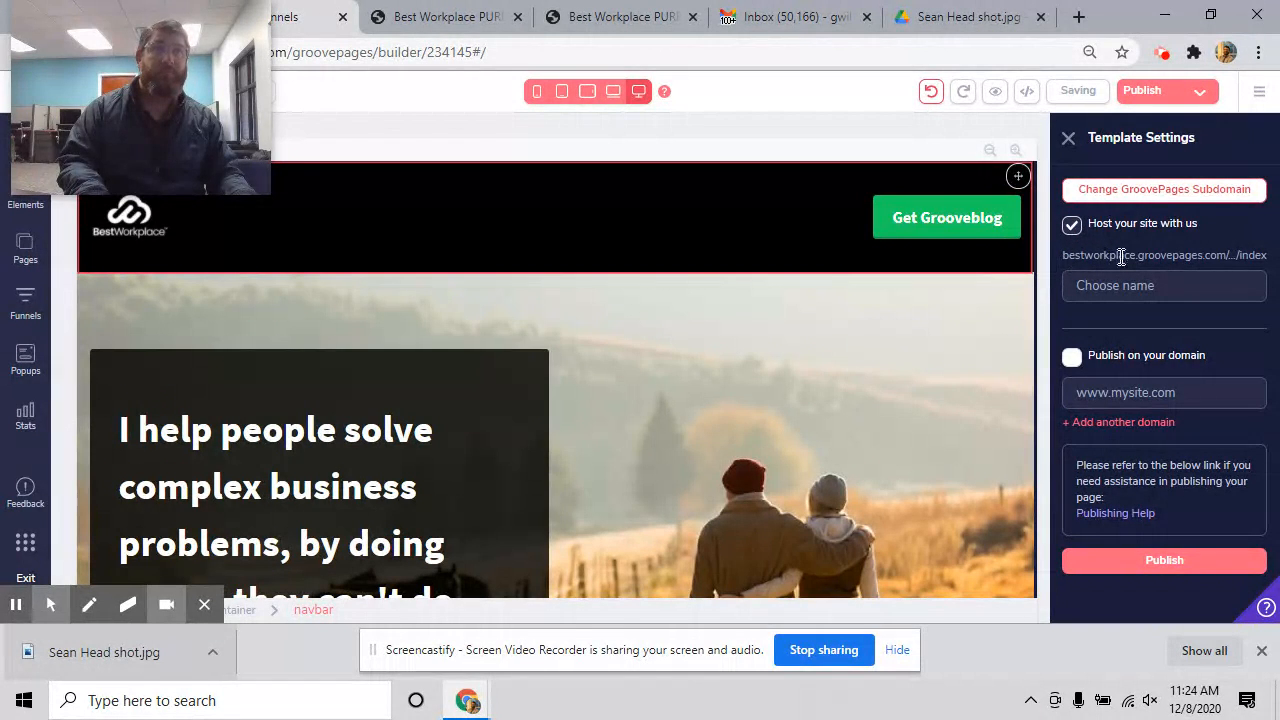
pyautogui.click(1162, 293)
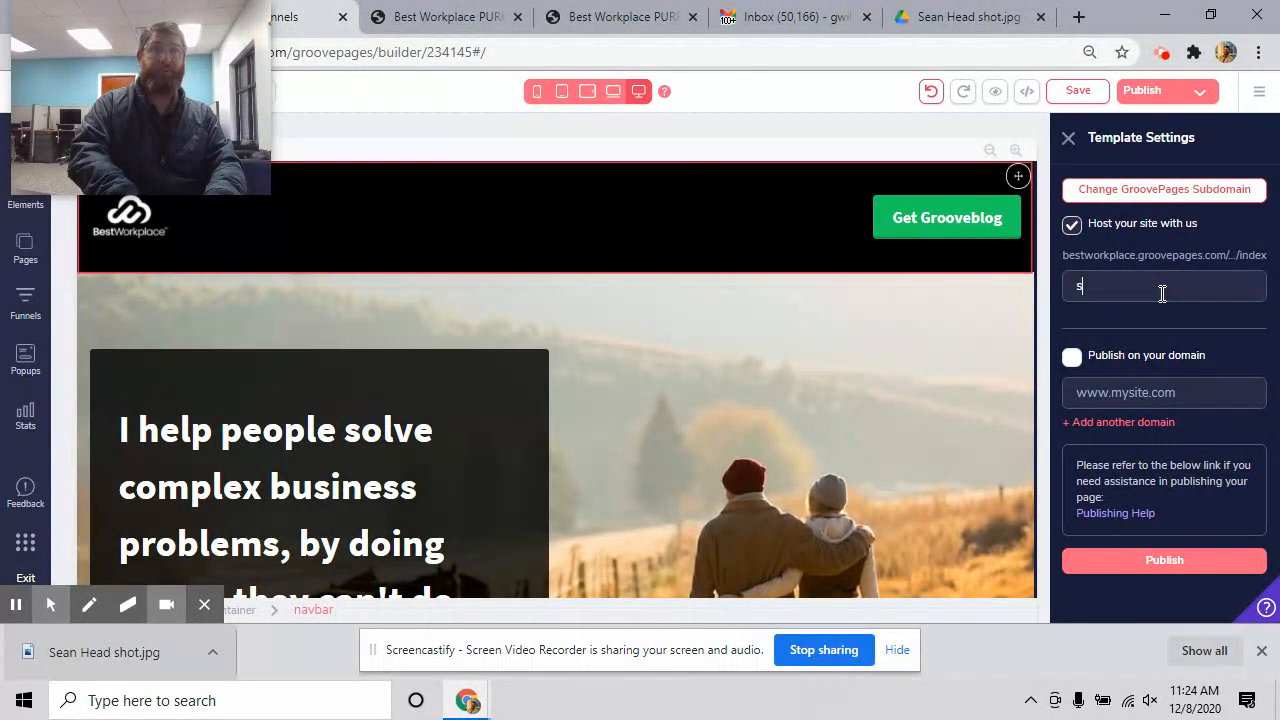
pyautogui.write('seanwrok')
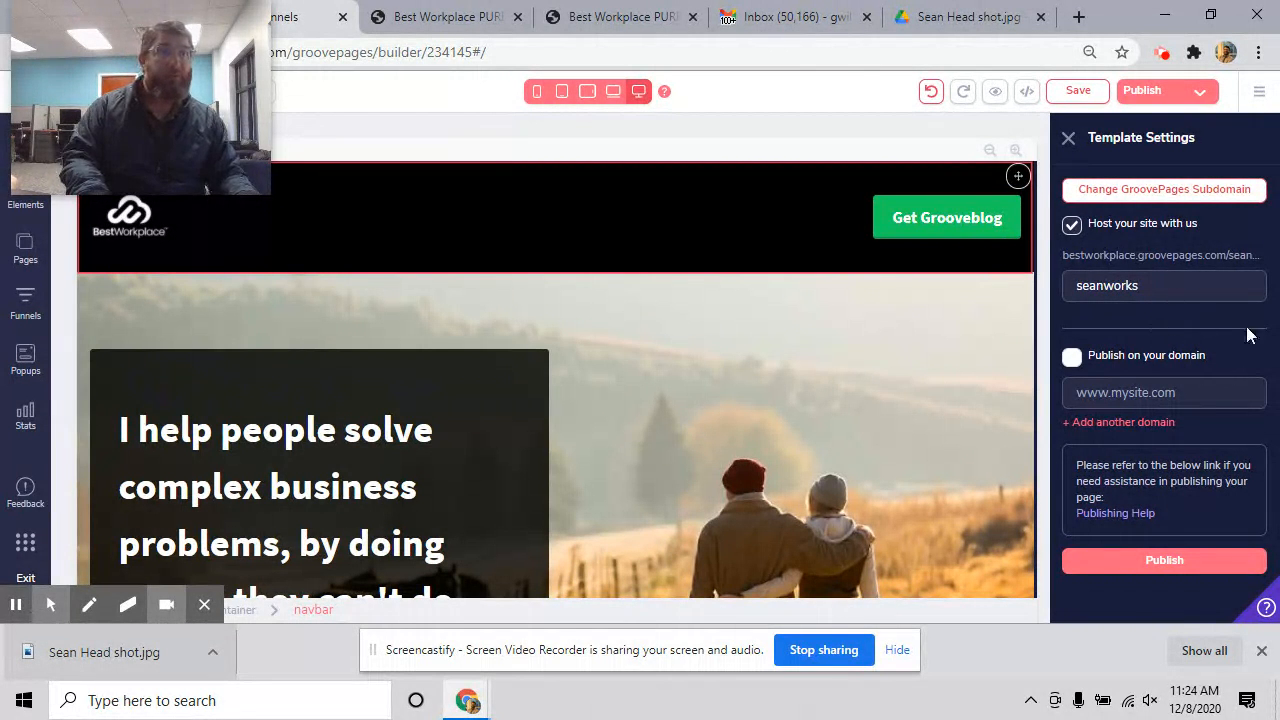
pyautogui.click(1165, 561)
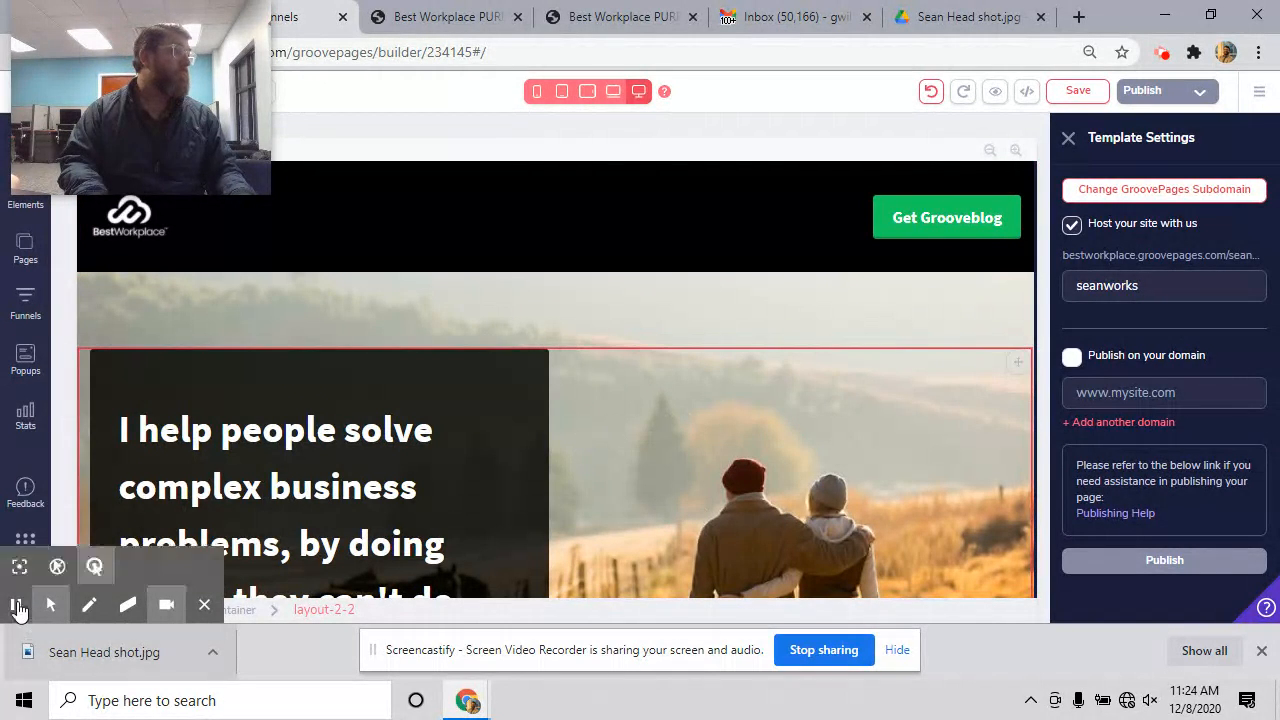
pyautogui.click(15, 604)
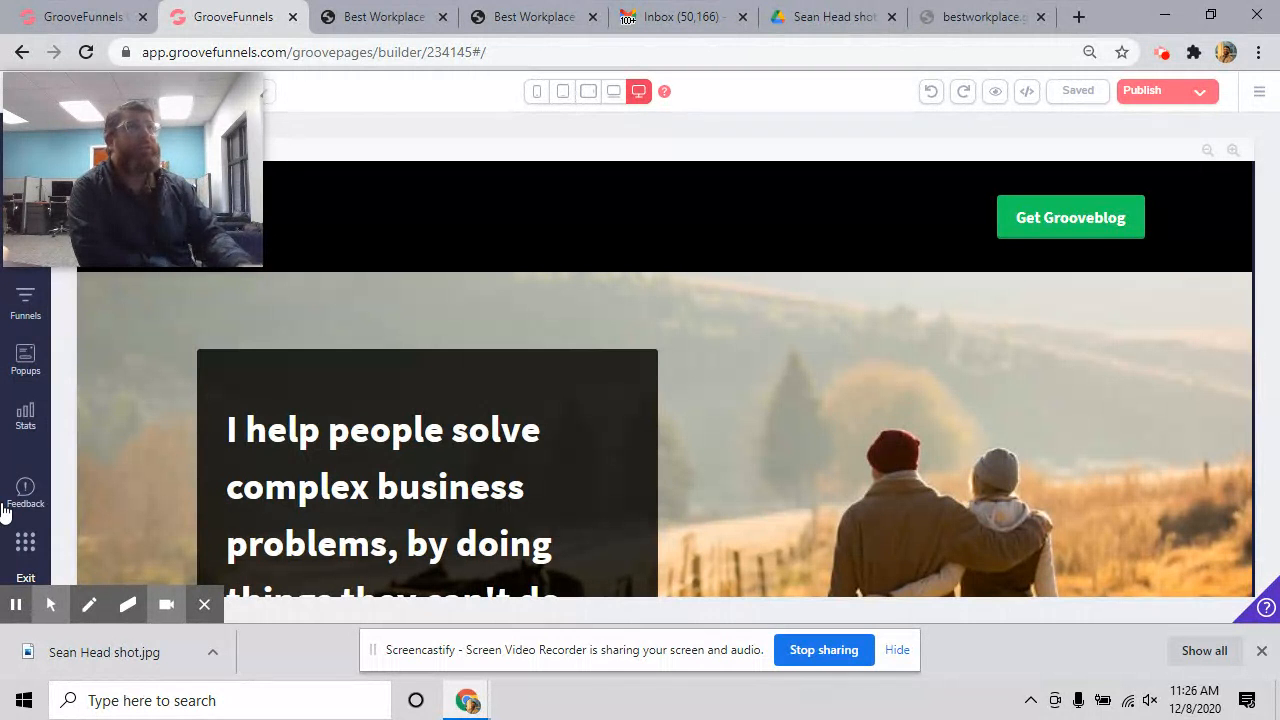
# Step: Name the page "seanworks" in the publish settings, enable "Host your site with us" and publish it
pyautogui.click(1200, 91)
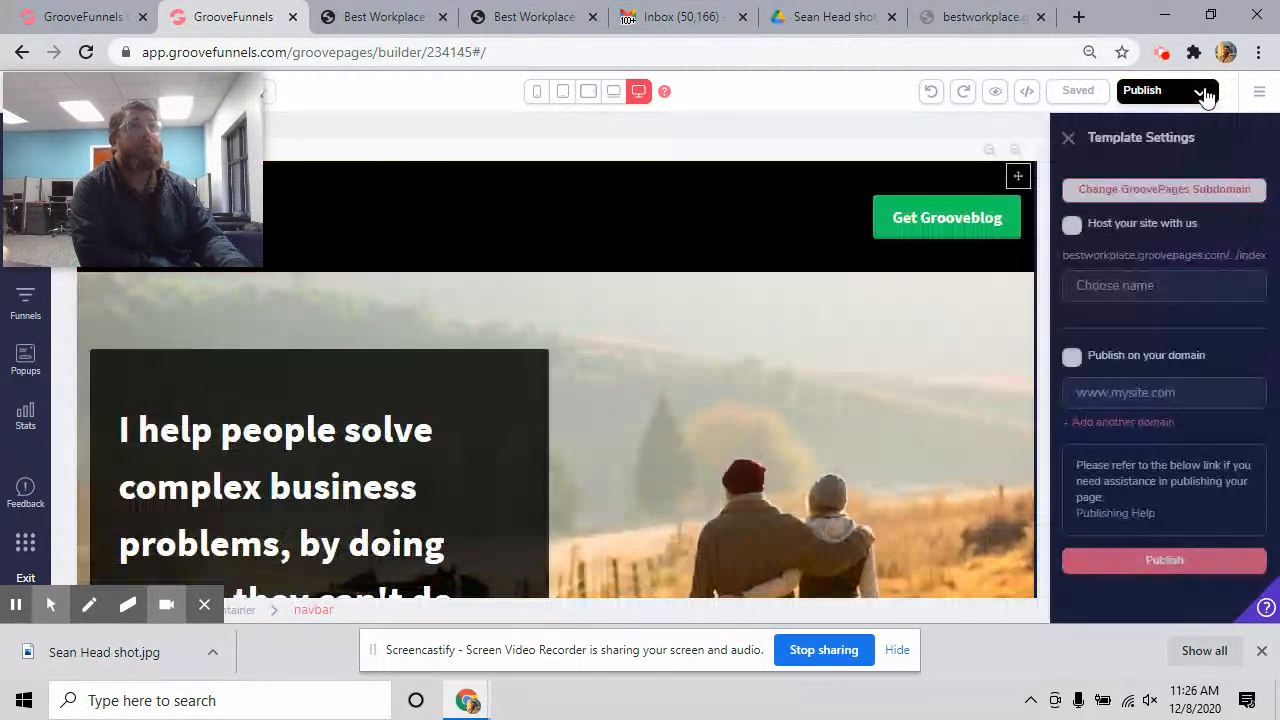
pyautogui.click(1160, 287)
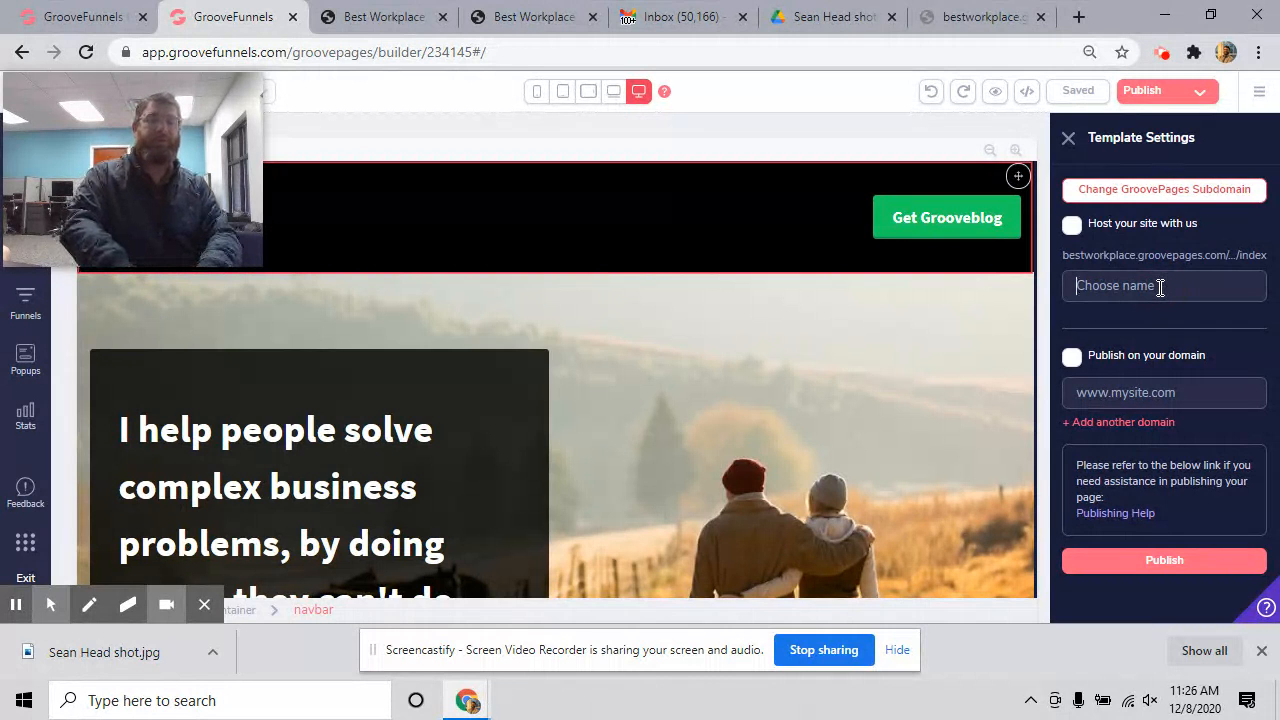
pyautogui.write('se')
pyautogui.press('BackSpace')
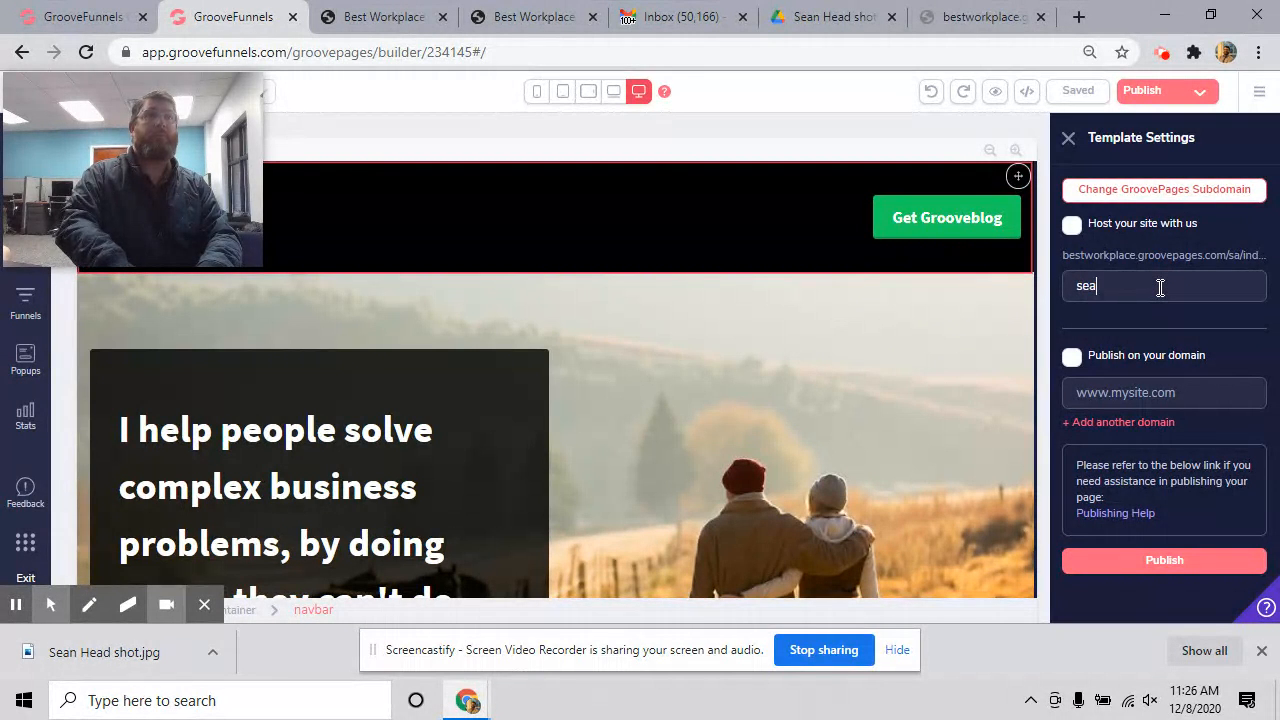
pyautogui.write('eanworks')
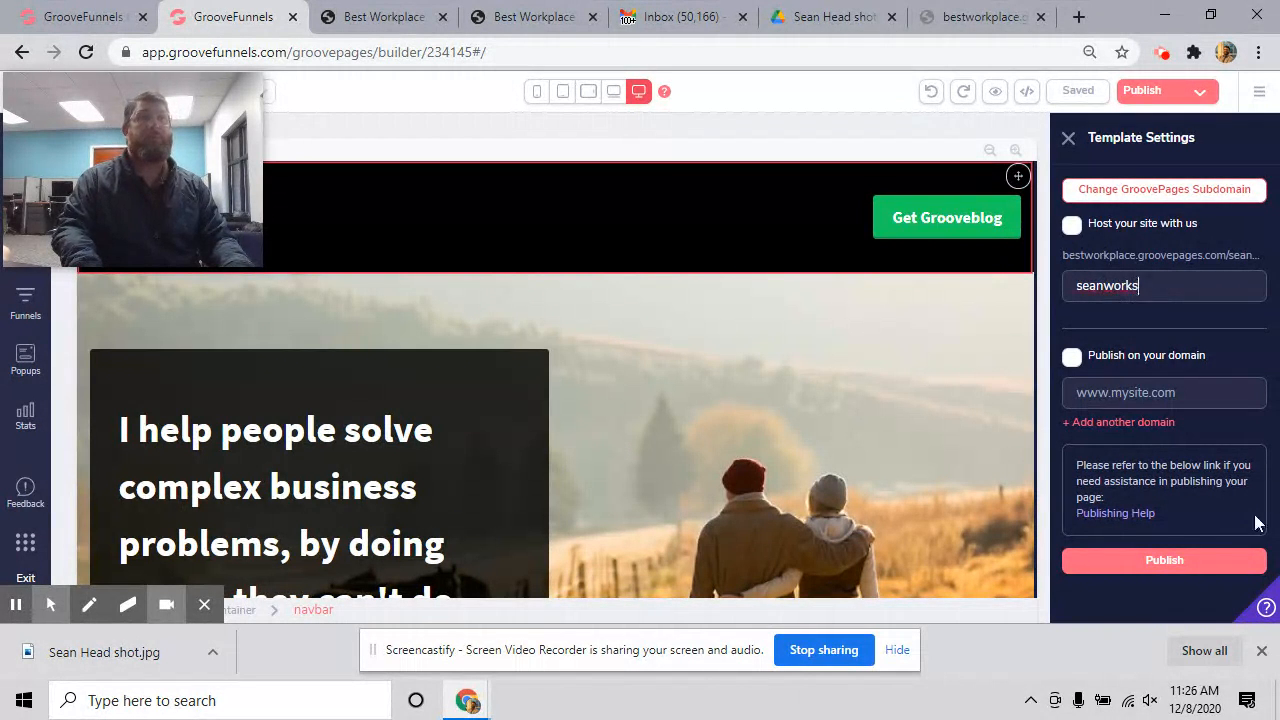
pyautogui.click(1166, 563)
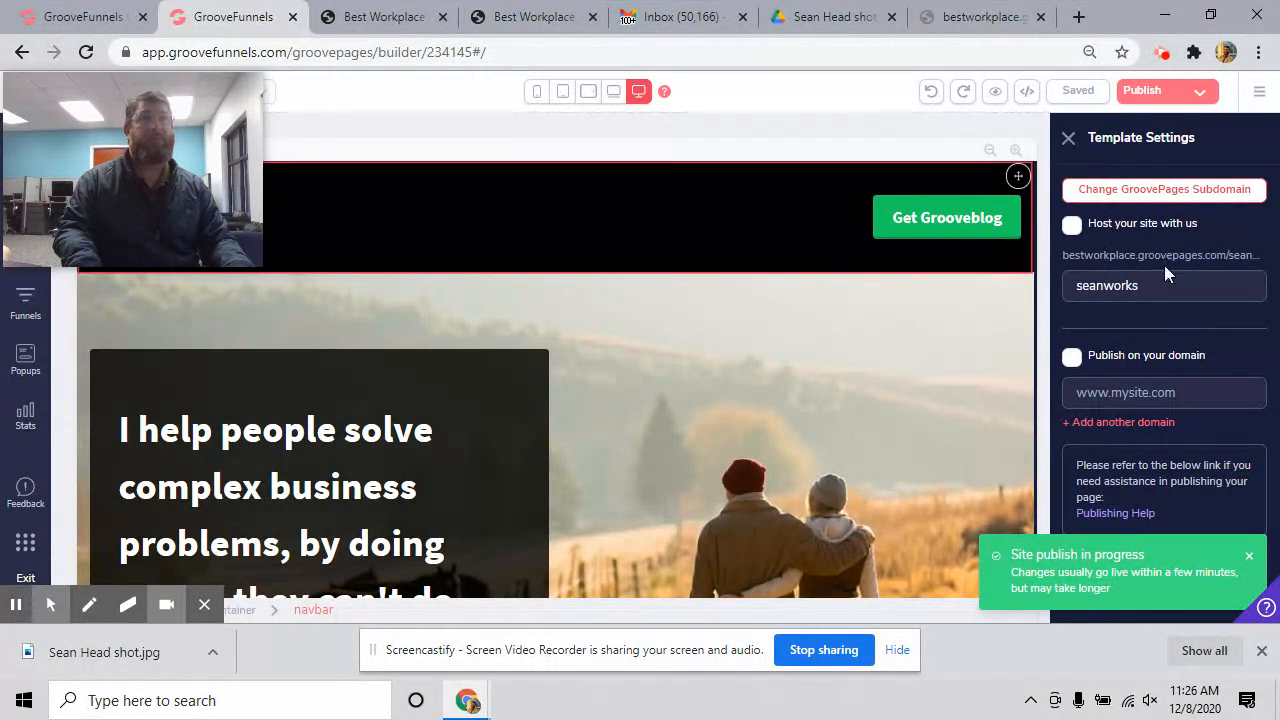
pyautogui.click(1086, 230)
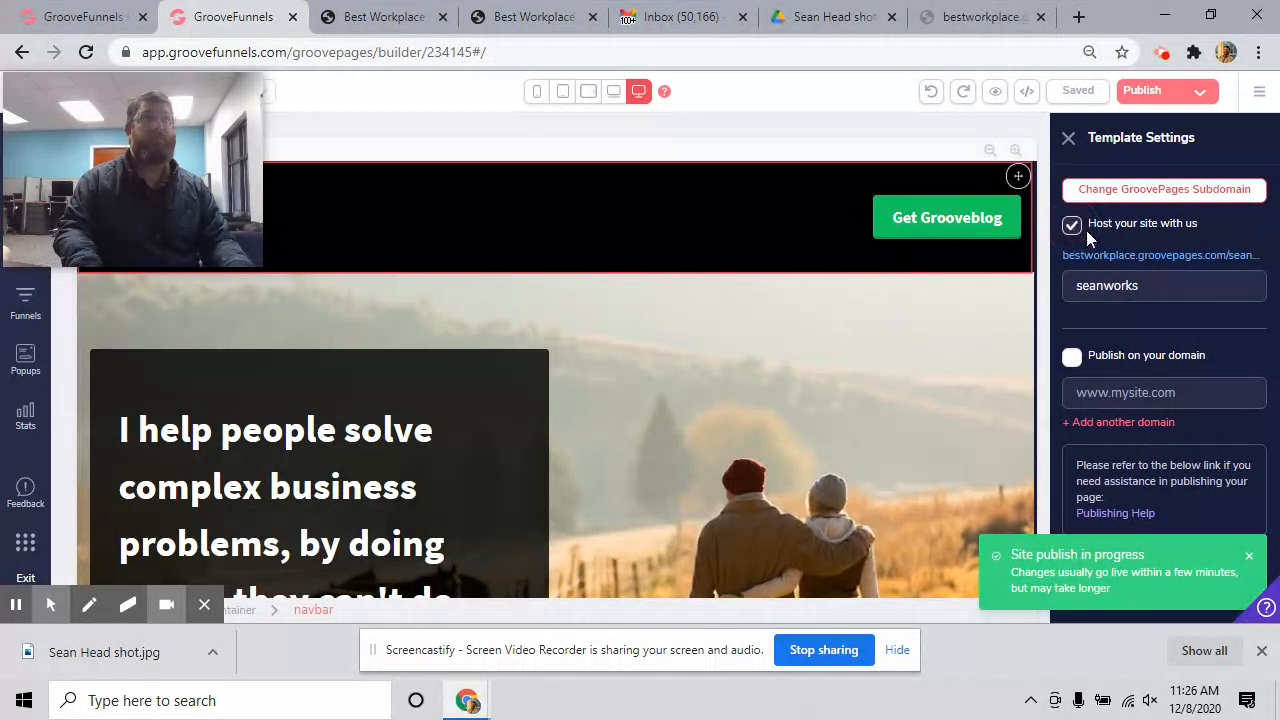
pyautogui.click(1252, 558)
pyautogui.click(1181, 566)
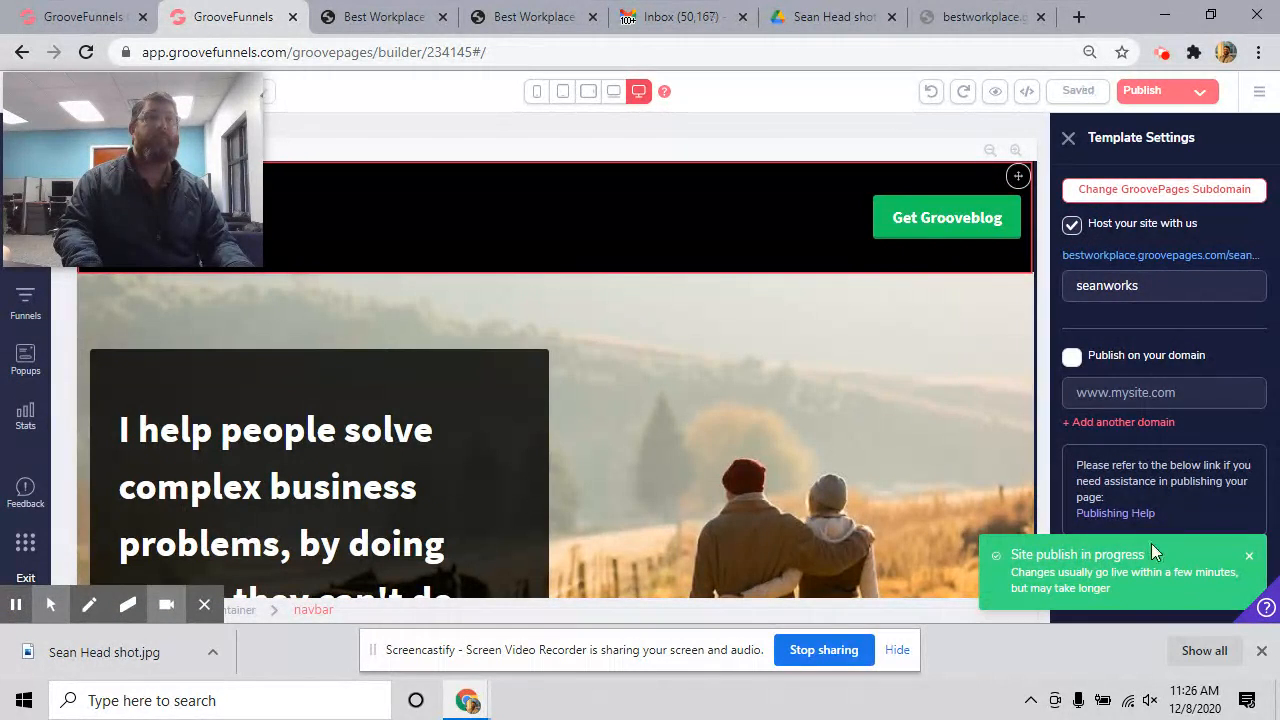
# Step: Copy the published page's link address and open it in a new incognito window
pyautogui.rightClick(1180, 258)
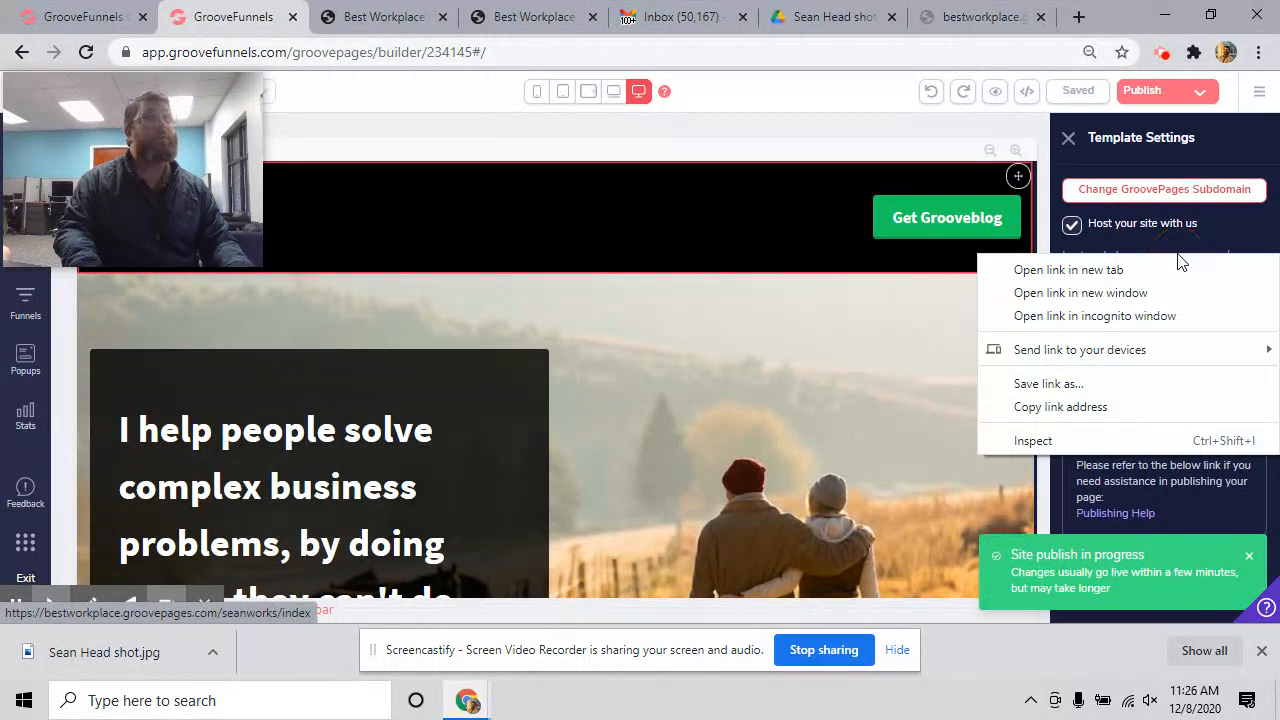
pyautogui.click(1117, 408)
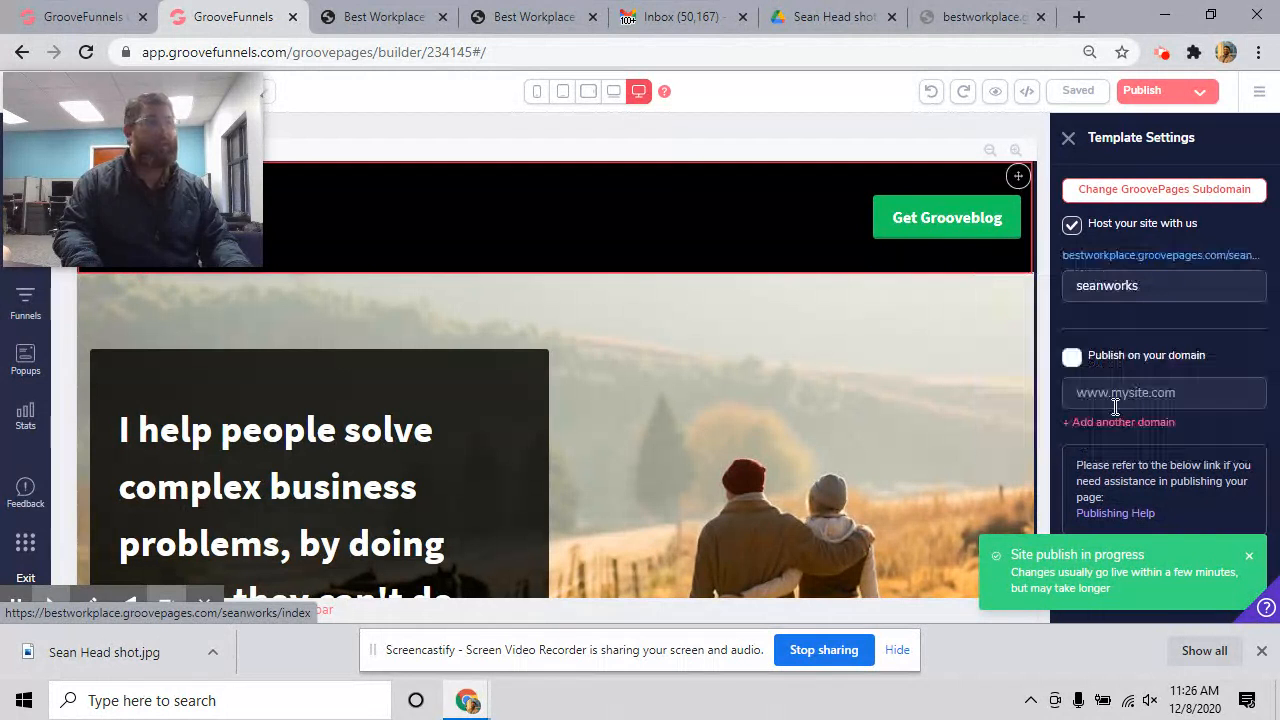
pyautogui.rightClick(455, 705)
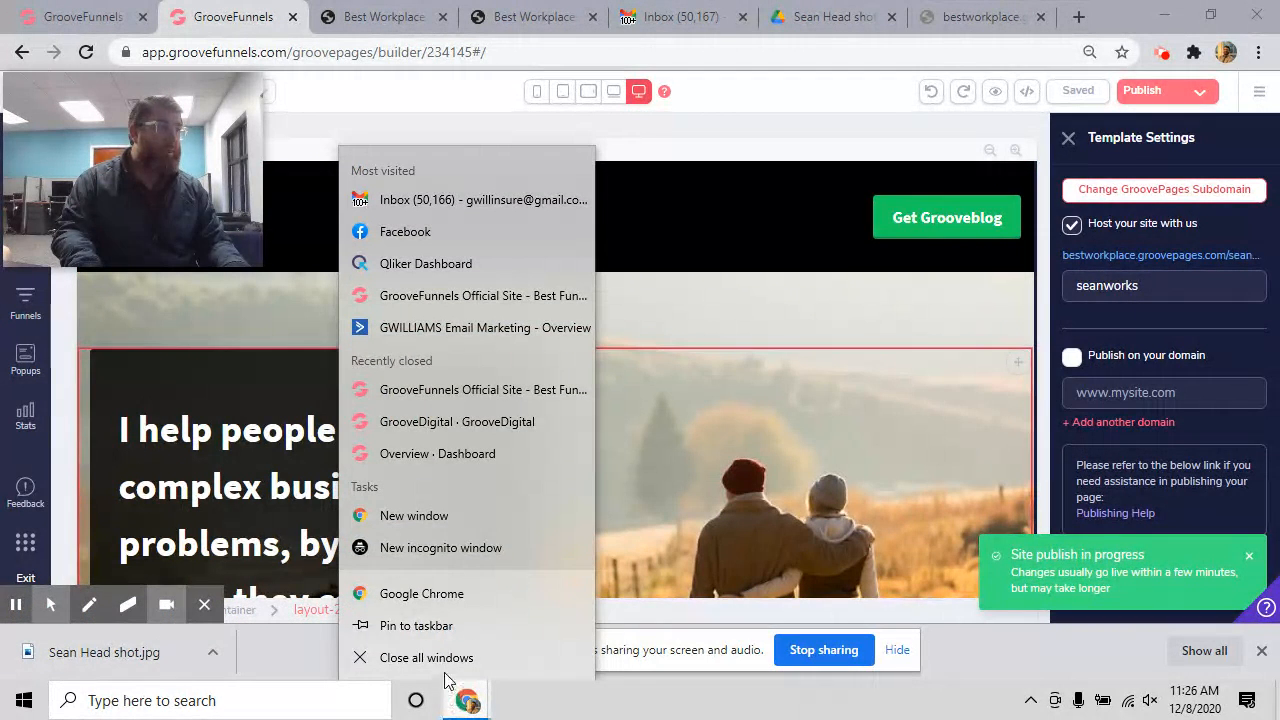
pyautogui.click(435, 547)
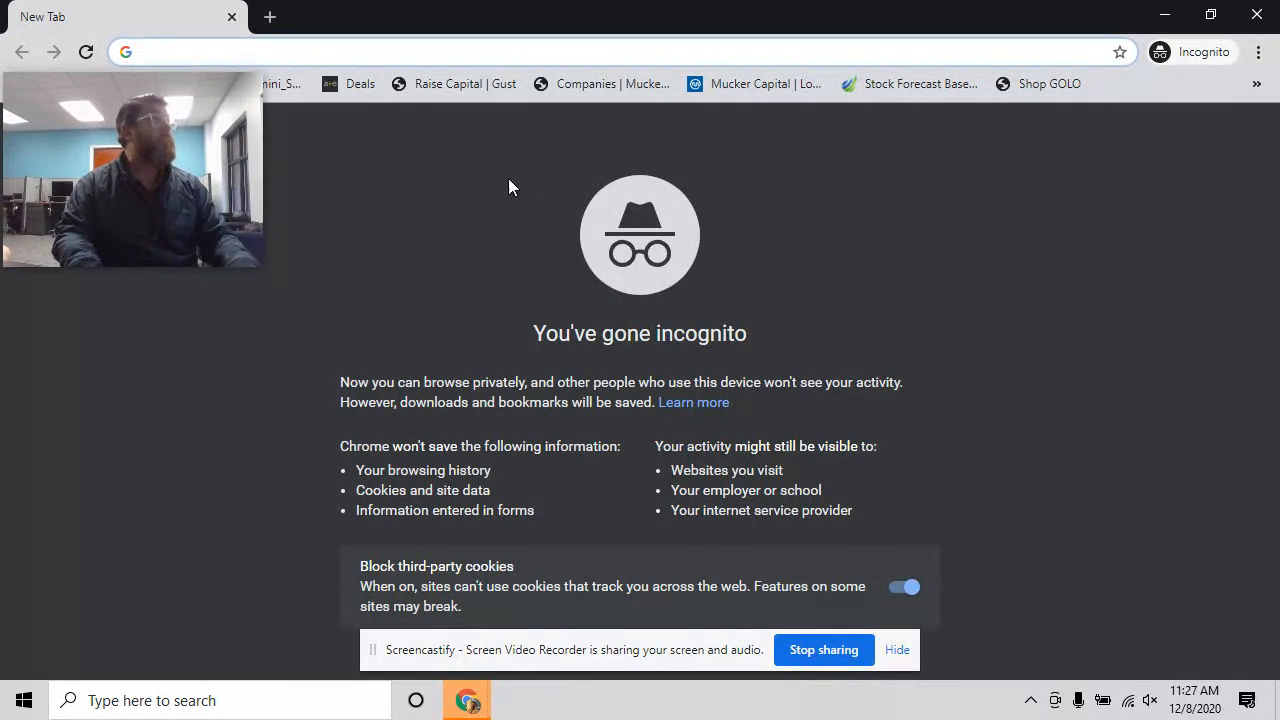
pyautogui.hotkey('ctrl', 'v')
pyautogui.press('Return')
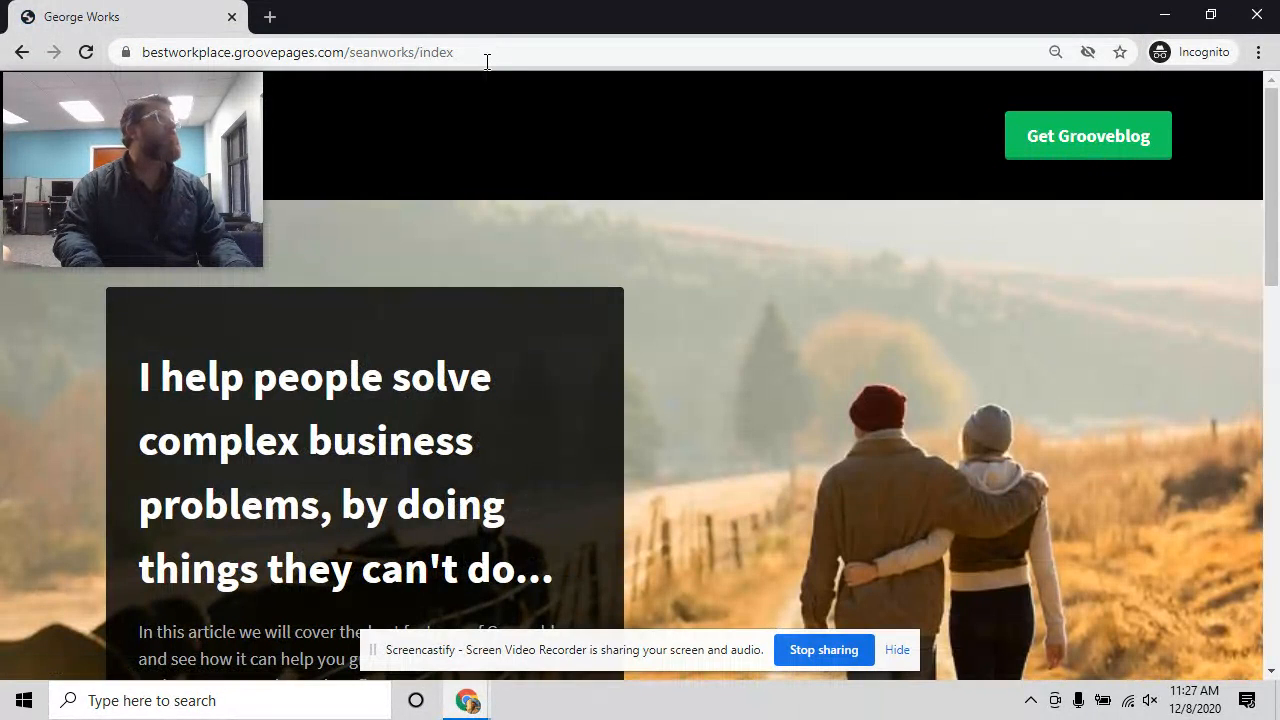
# Step: Review the published page from the header and hero section down to the footer links
pyautogui.moveTo(137, 143); pyautogui.dragTo(1267, 679)
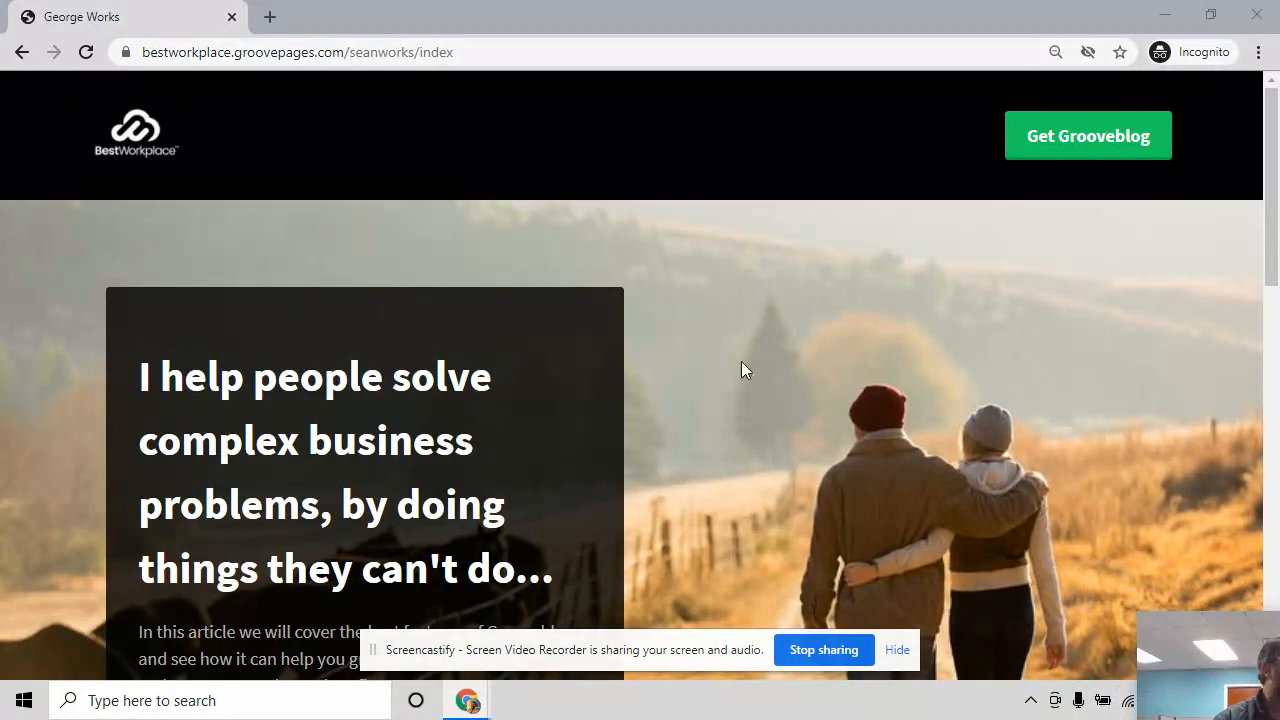
pyautogui.scroll(-7, 653, 390)
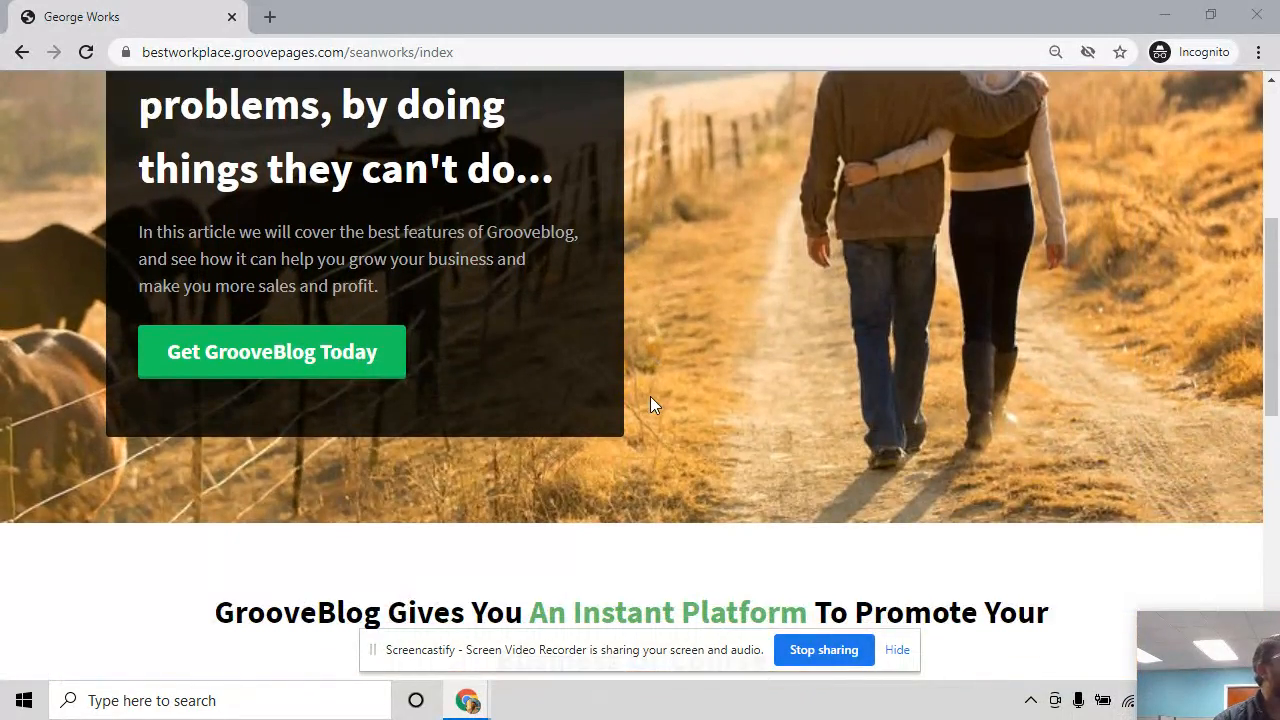
pyautogui.scroll(-5, 650, 404)
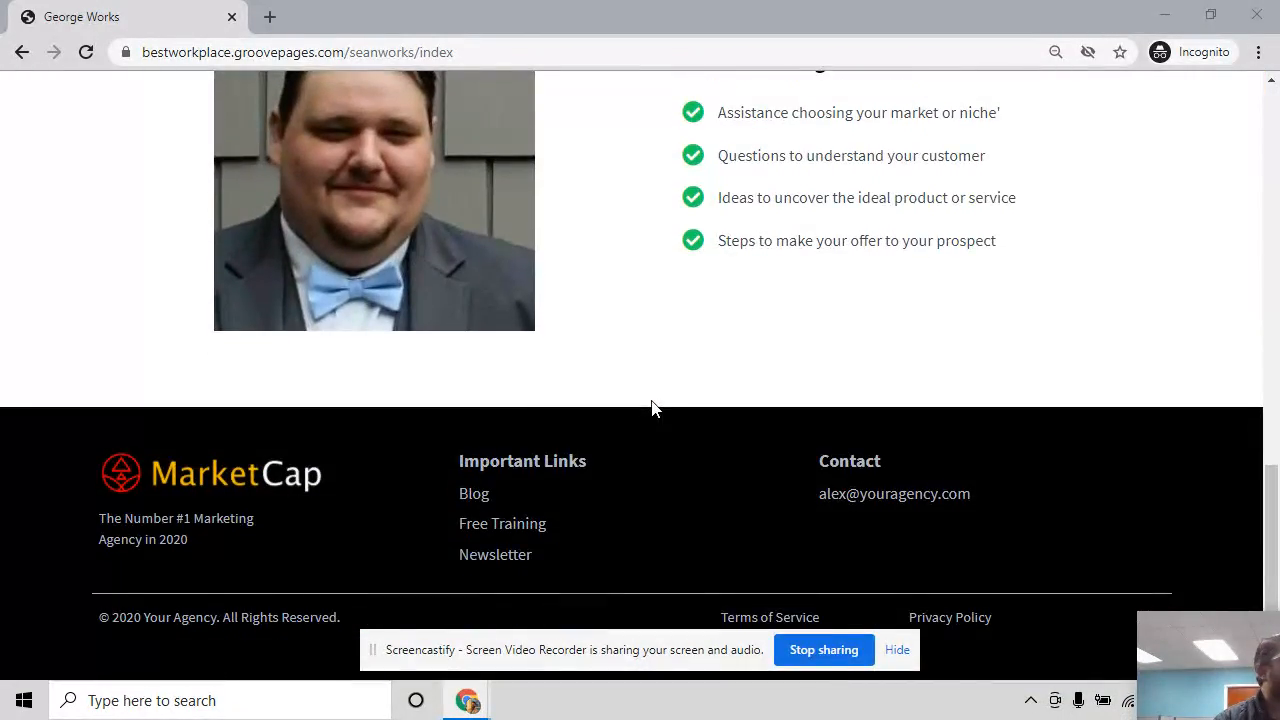
pyautogui.press('Home')
pyautogui.scroll(-3, 655, 400)
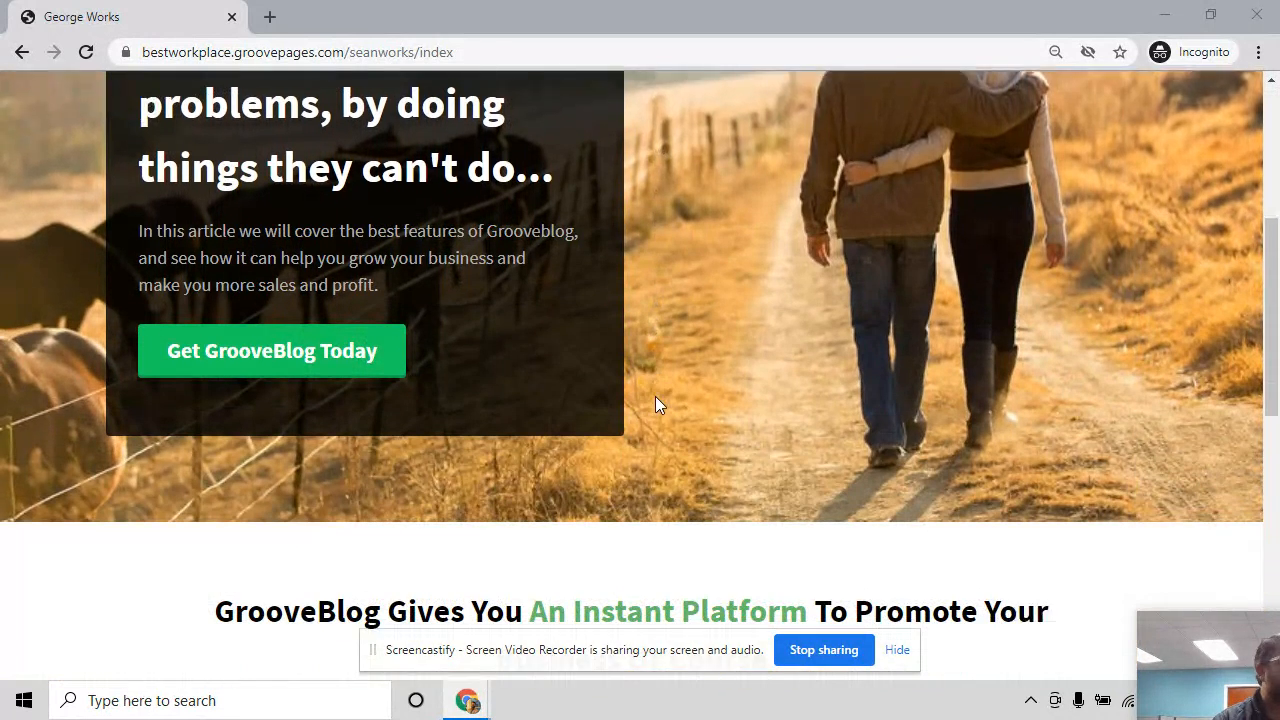
pyautogui.scroll(-1, 655, 404)
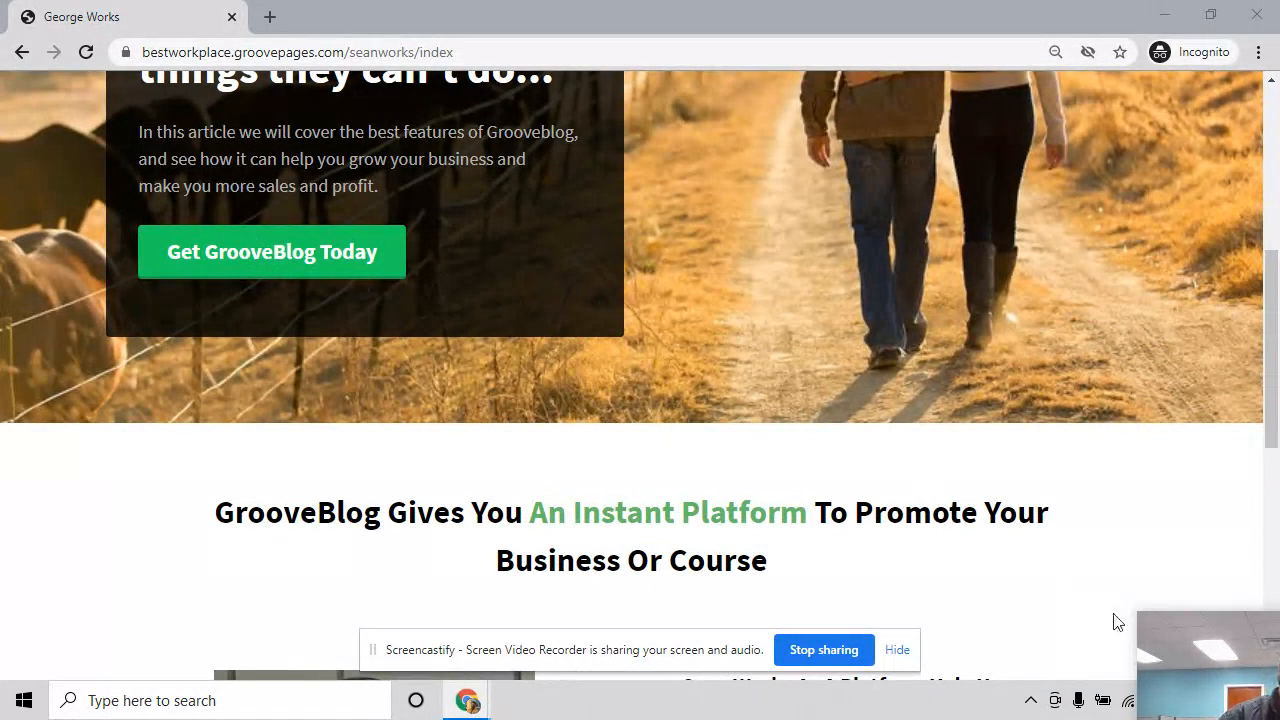
pyautogui.moveTo(1199, 652); pyautogui.dragTo(1071, 560)
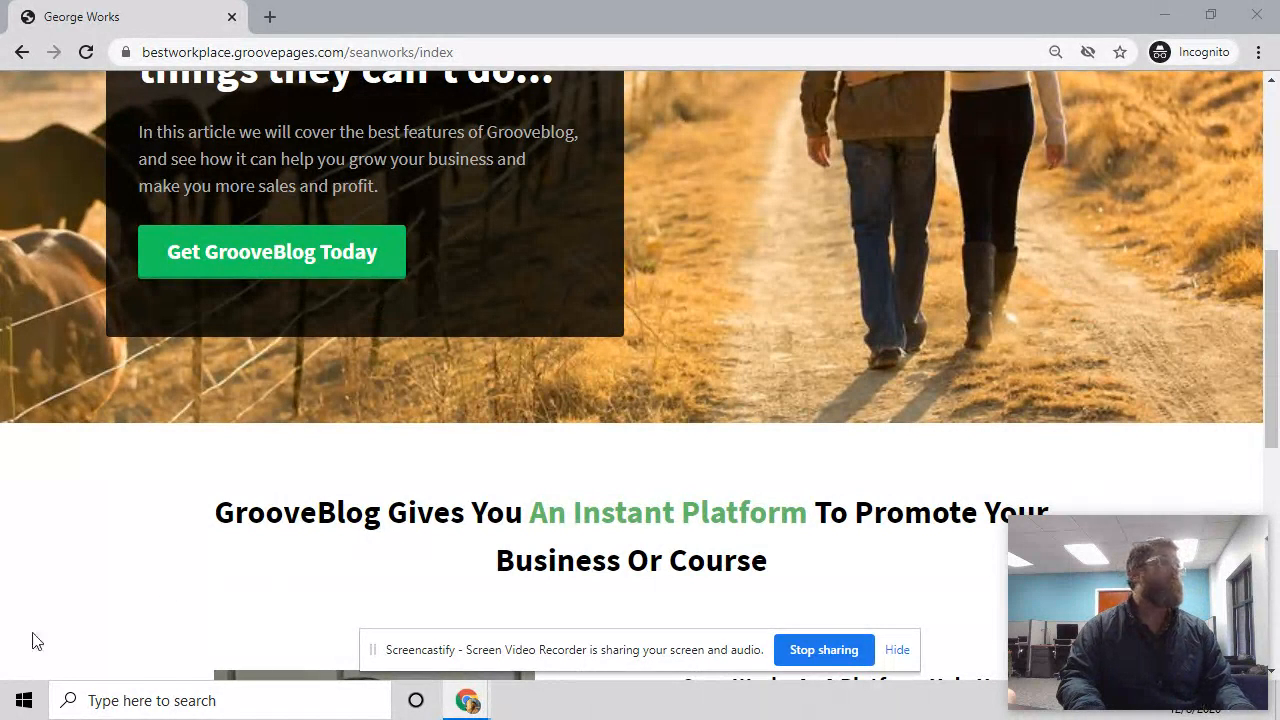
pyautogui.scroll(-7, 120, 580)
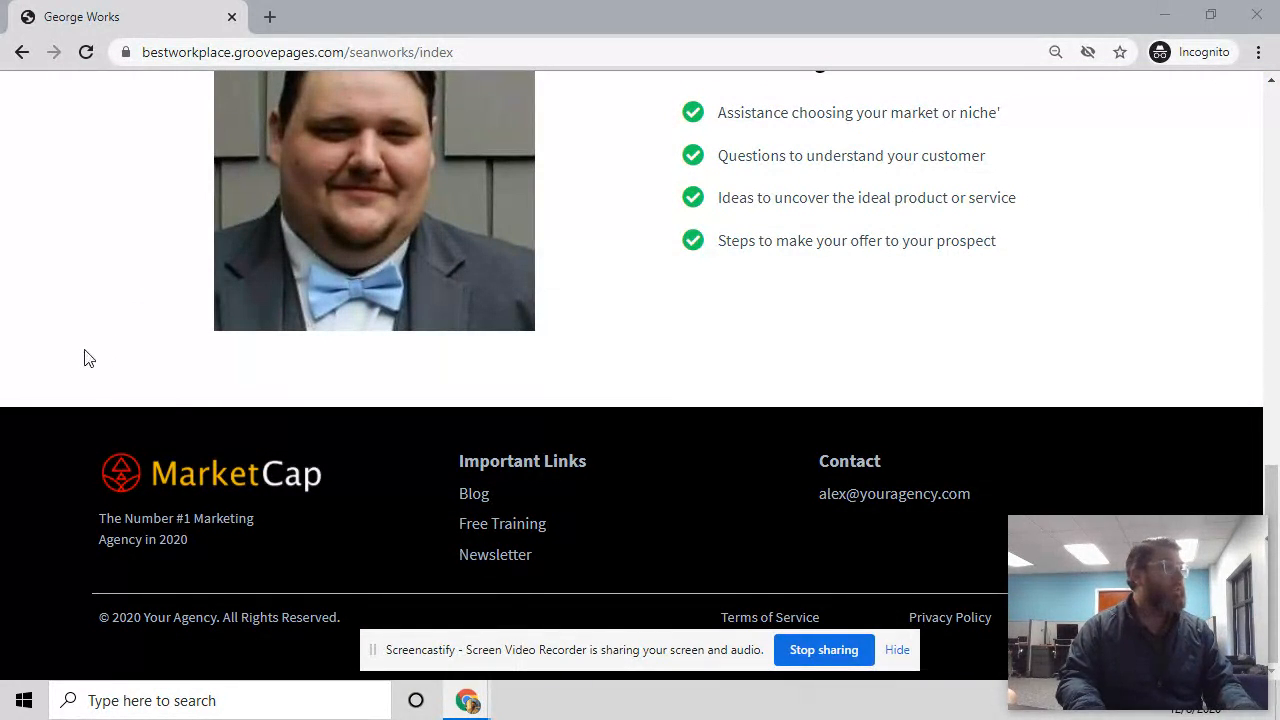
# Step: Open the website groovearn.com in the current incognito tab
pyautogui.click(365, 42)
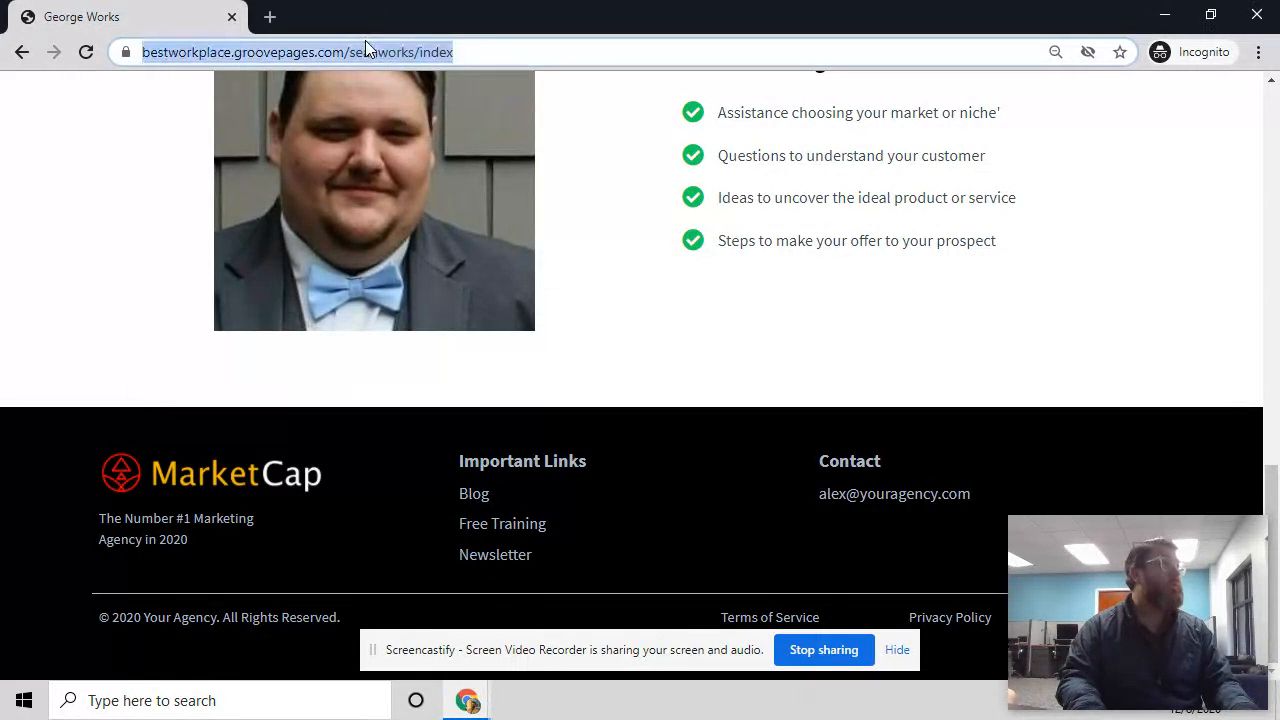
pyautogui.write('groo')
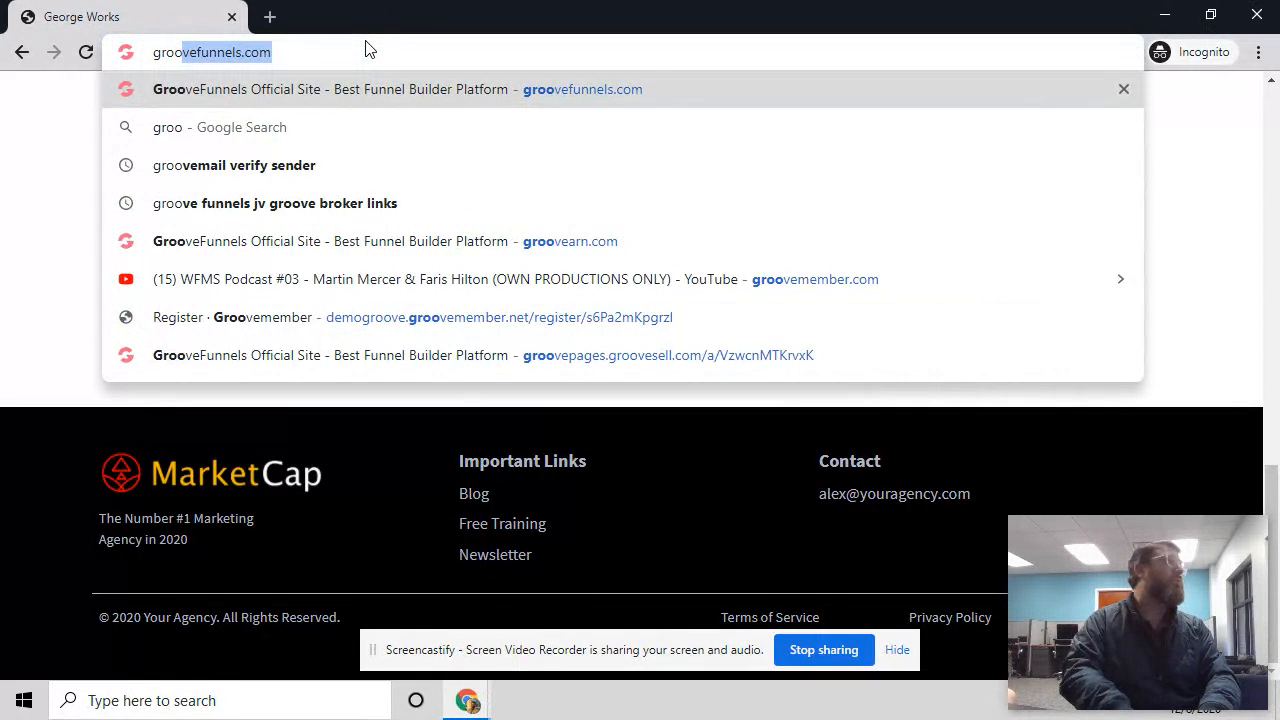
pyautogui.write('vearn')
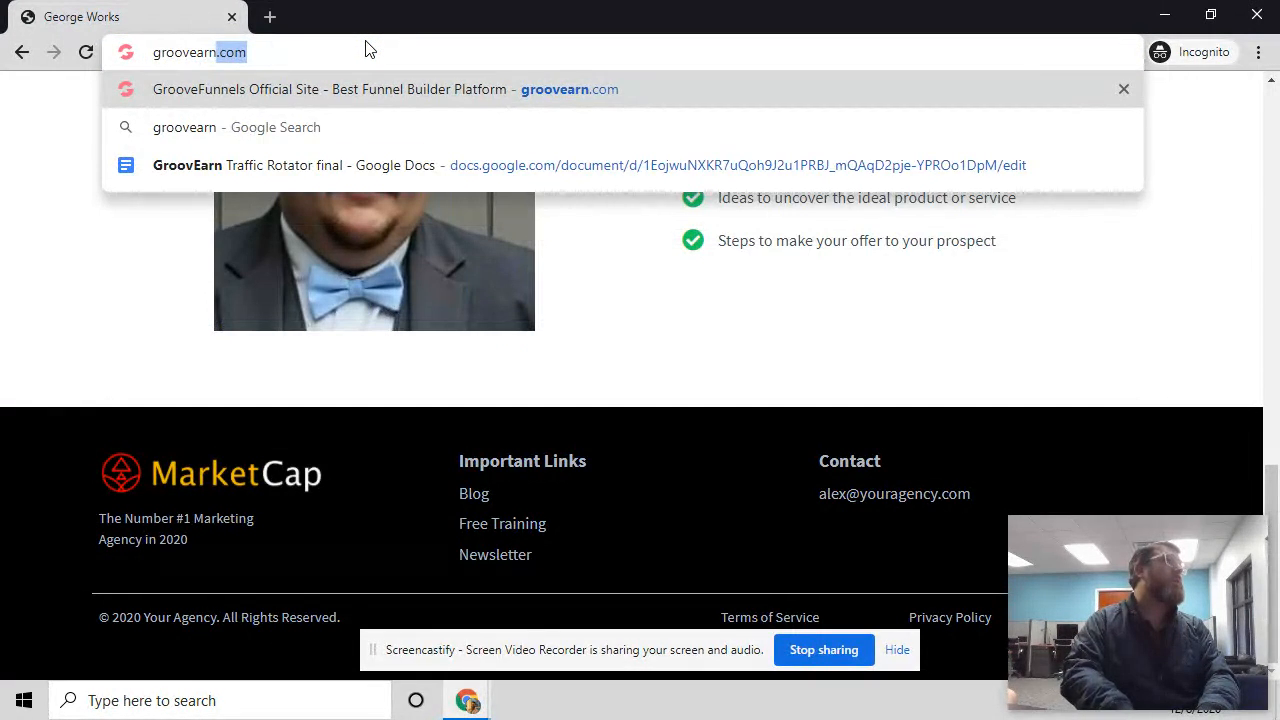
pyautogui.write('.com')
pyautogui.press('Return')
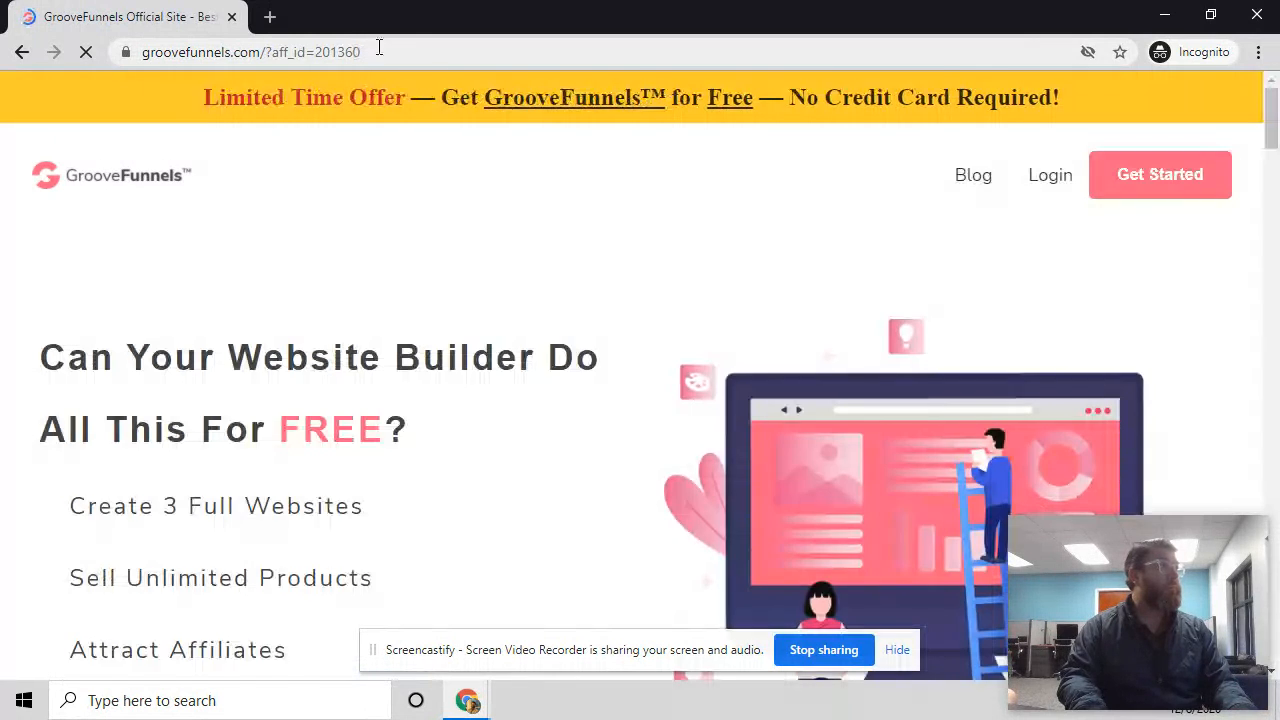
# Step: Go to the GrooveFunnels sign-up form via Get Started and look over the form, the template showcase and the page back up to its header
pyautogui.click(1140, 178)
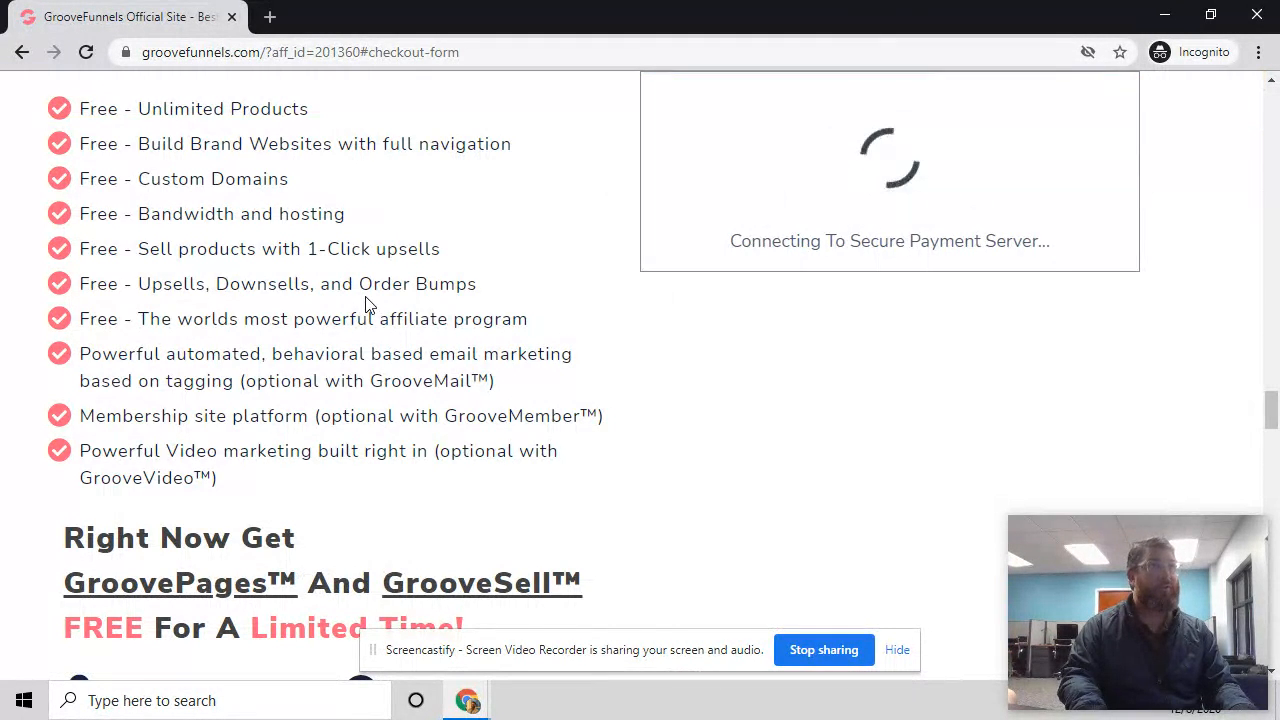
pyautogui.scroll(-4, 231, 312)
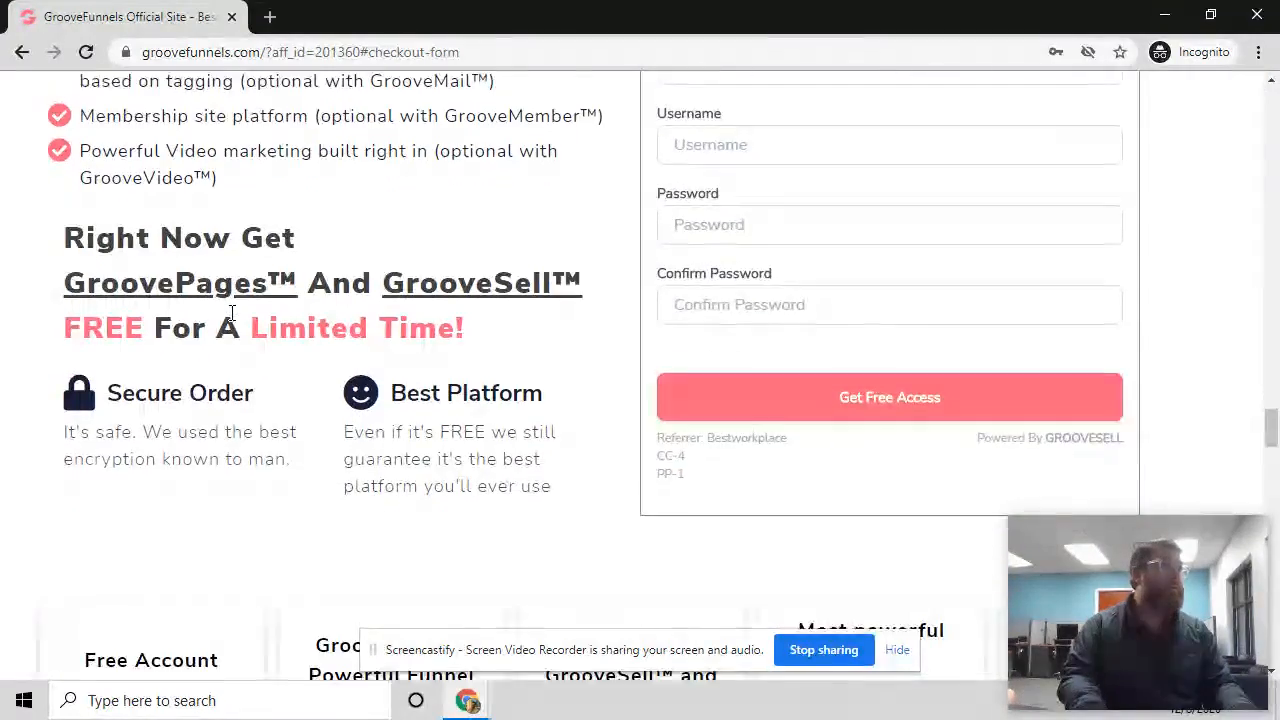
pyautogui.scroll(-9, 80, 612)
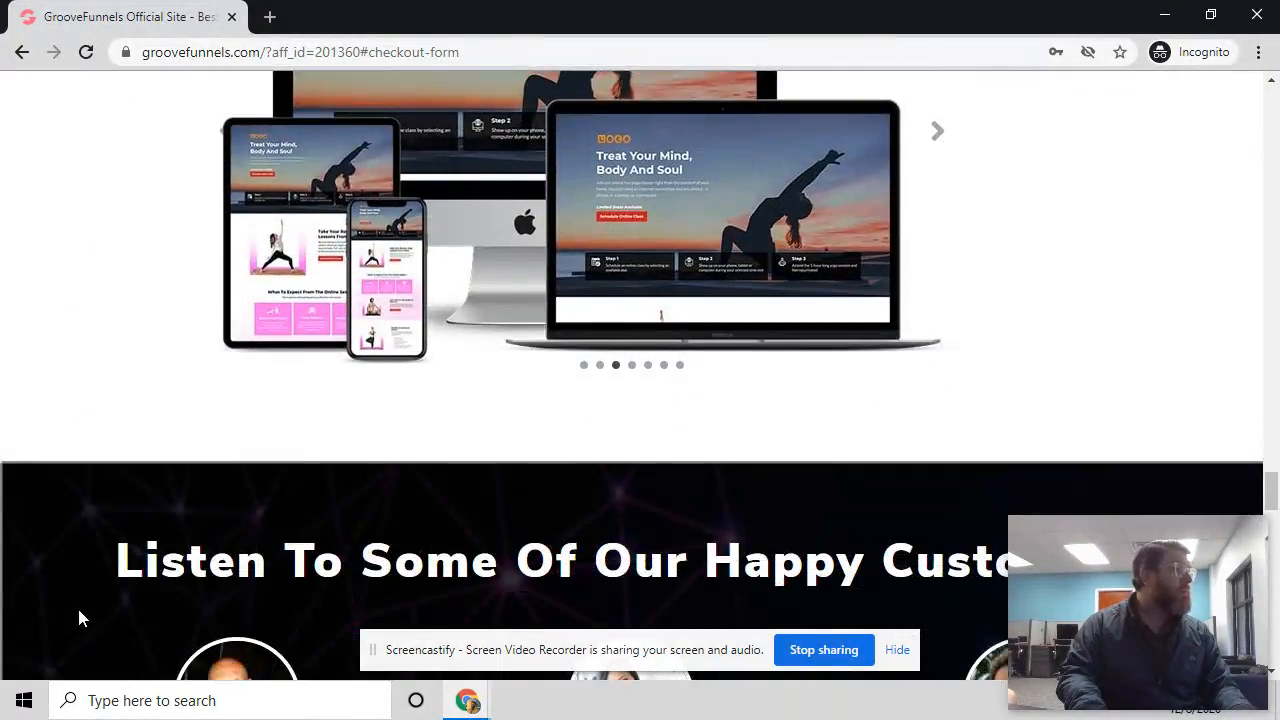
pyautogui.scroll(20, 80, 600)
pyautogui.scroll(5, 82, 580)
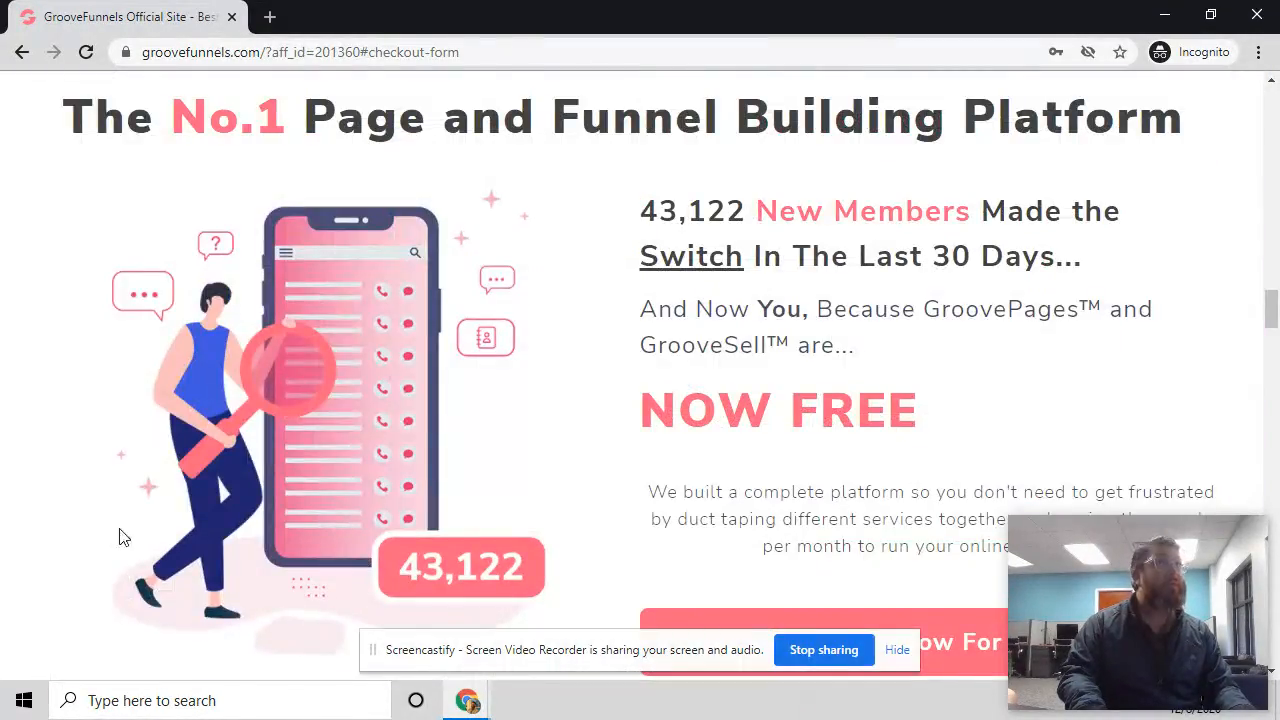
pyautogui.scroll(20, 110, 520)
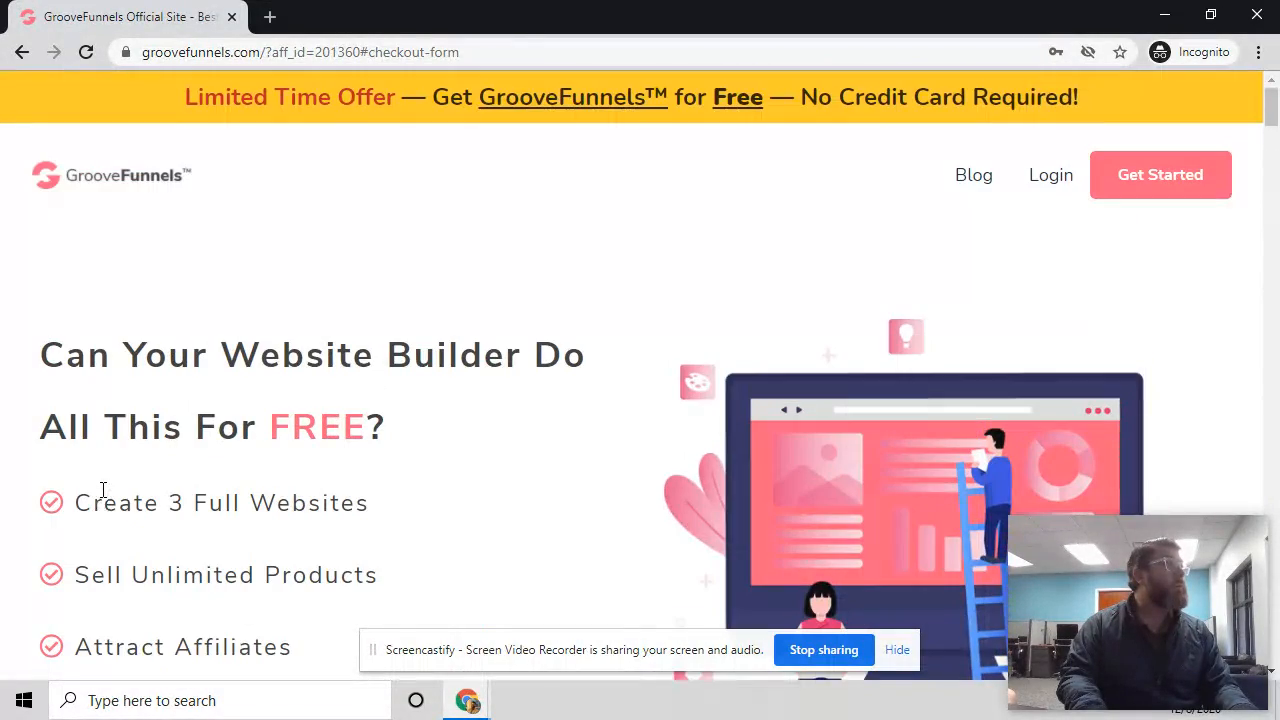